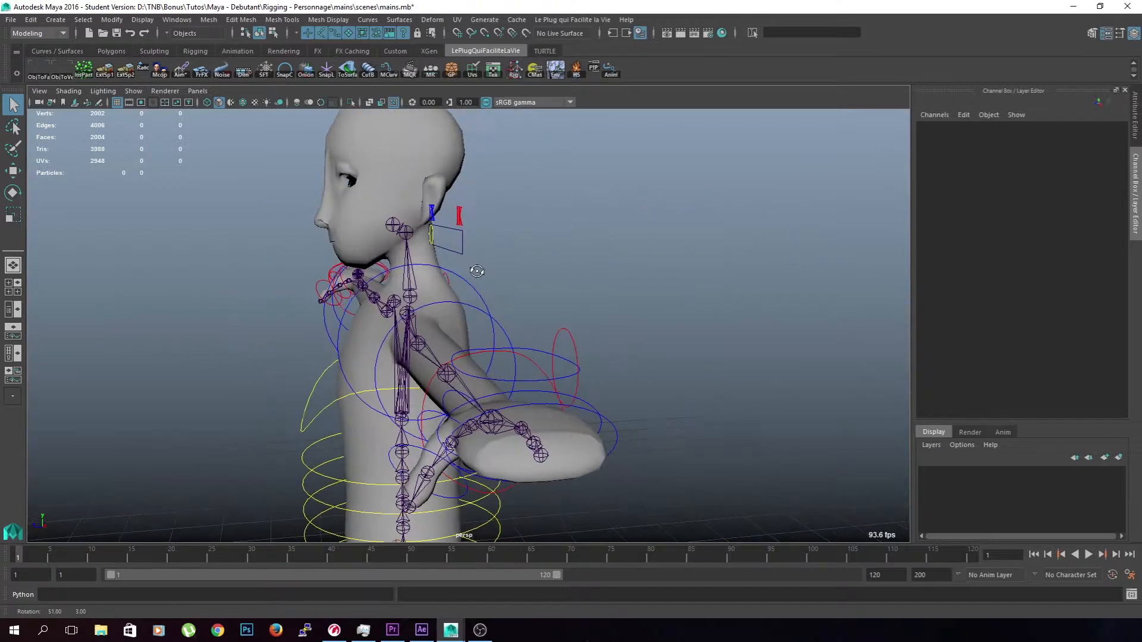
scroll(484, 264, "down", 4)
middle_click_drag(471, 345, 523, 265, "alt")
left_click_drag(523, 264, 595, 279, "alt")
middle_click_drag(568, 316, 537, 298, "alt")
left_click_drag(536, 297, 628, 272, "alt")
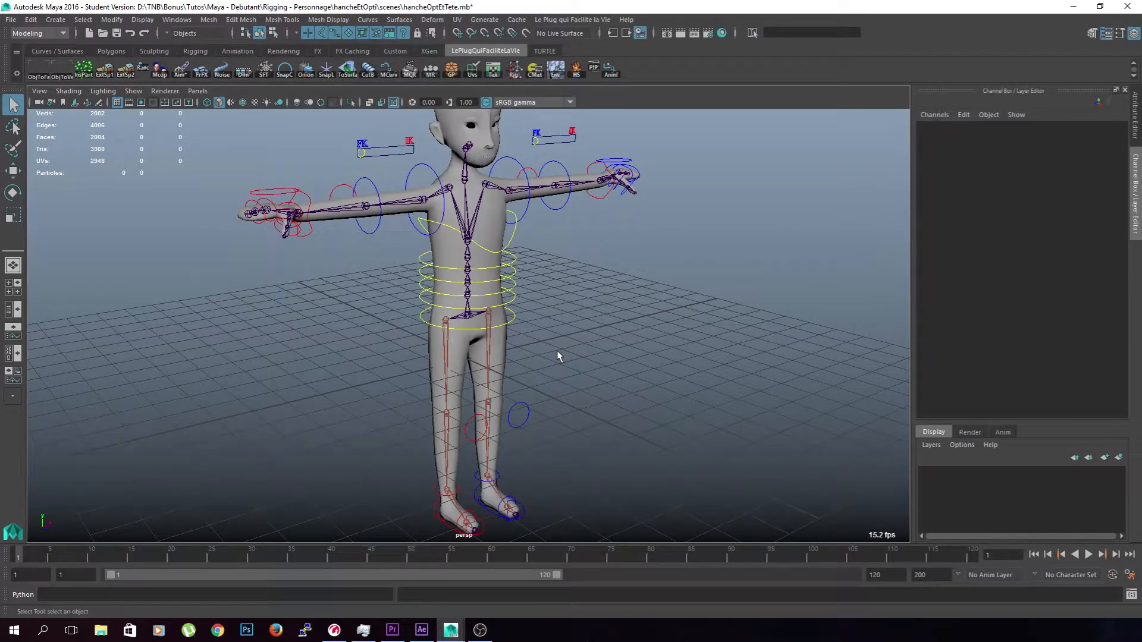
Create a NURBS circle and snap it onto the character's left hip joint
scroll(557, 351, "up", 3)
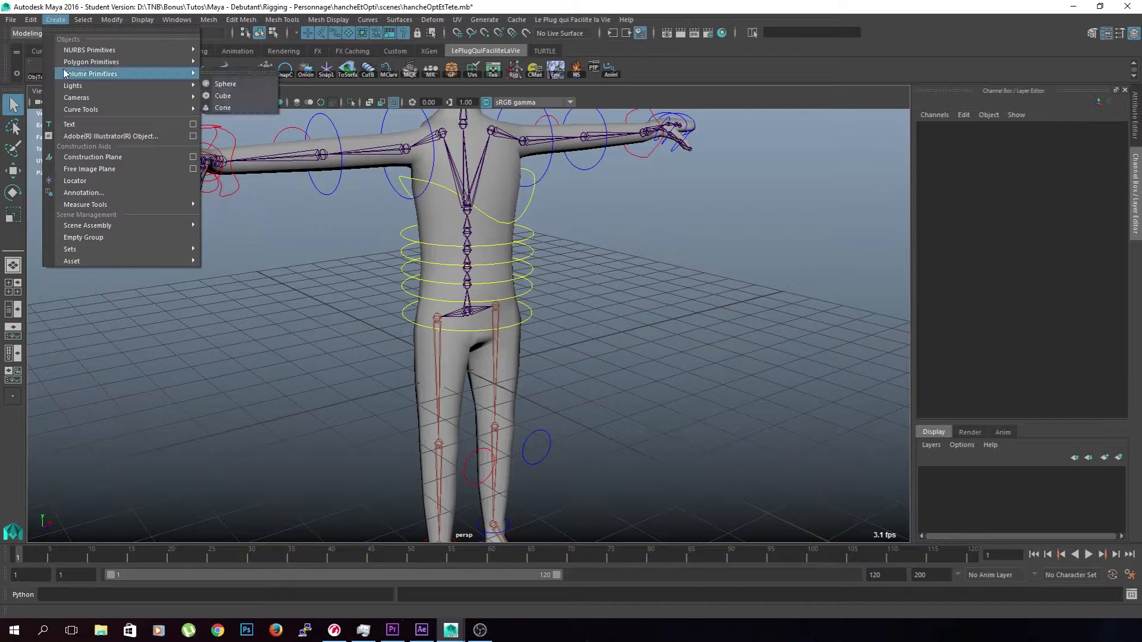
left_click(57, 50)
left_click(36, 70)
key("f")
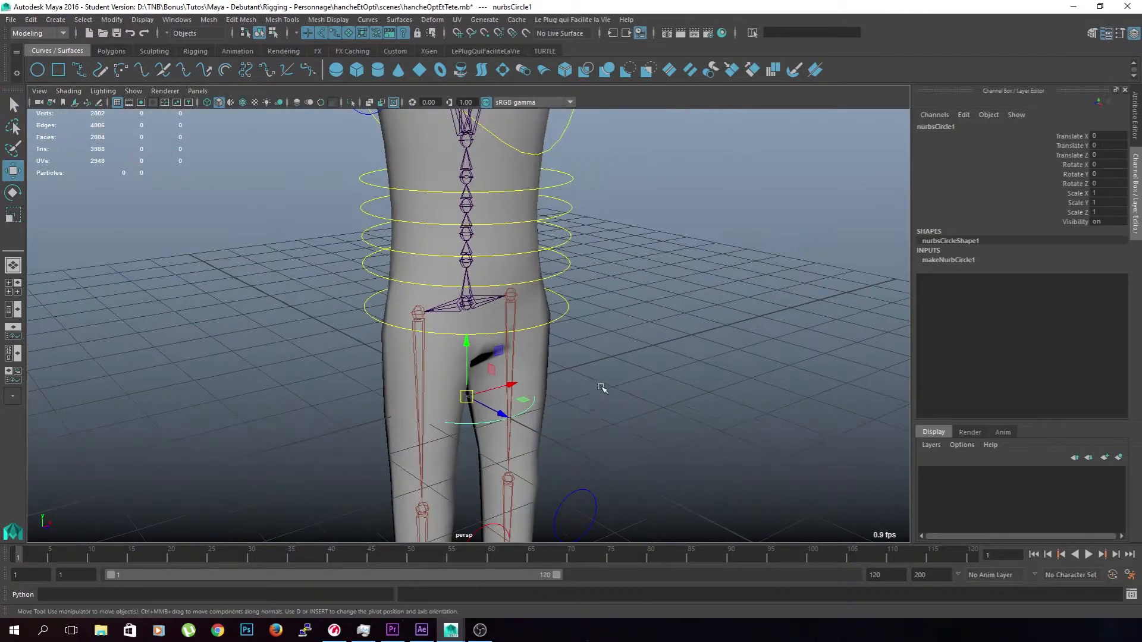
key("v")
middle_click_drag(513, 319, 513, 297)
left_click_drag(631, 348, 584, 354, "alt")
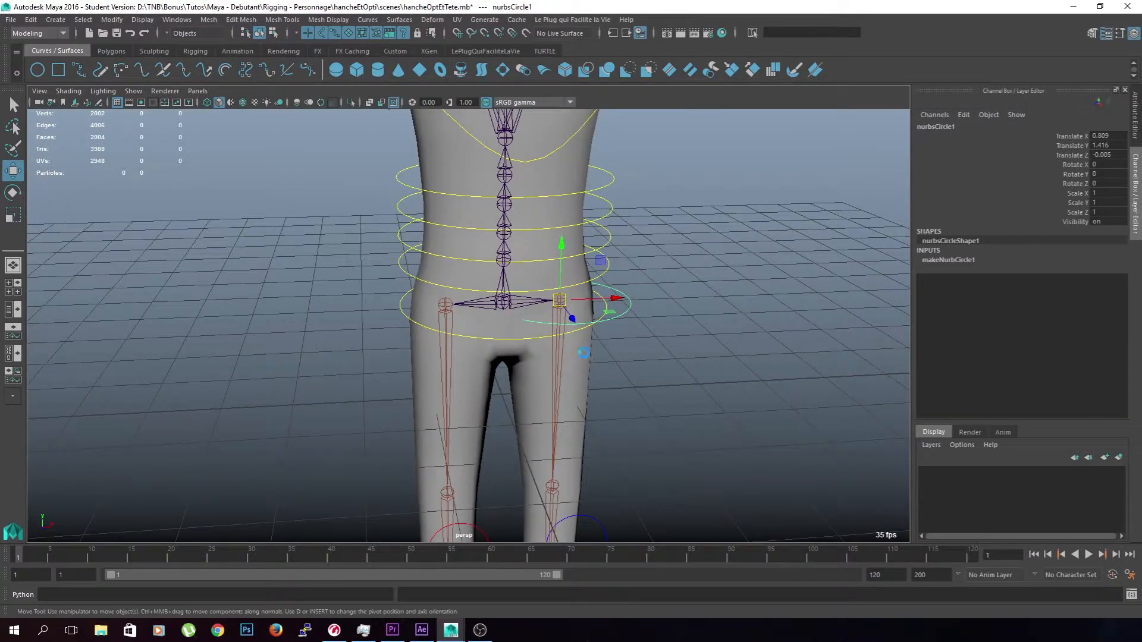
Duplicate the hip circle and snap the copy onto the right hip joint
key("ctrl+d")
key("v")
left_click_drag(559, 300, 438, 304)
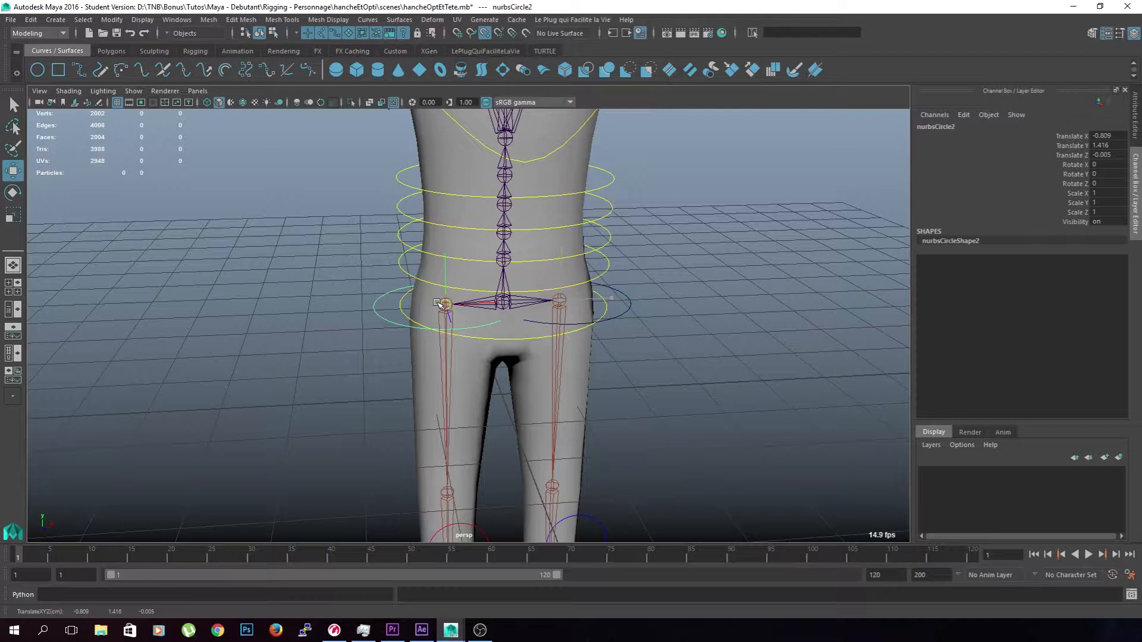
Rename the circle at the left hip joint to ctl_hip_L
left_click(630, 304)
double_click(955, 126)
type("ctl_hip")
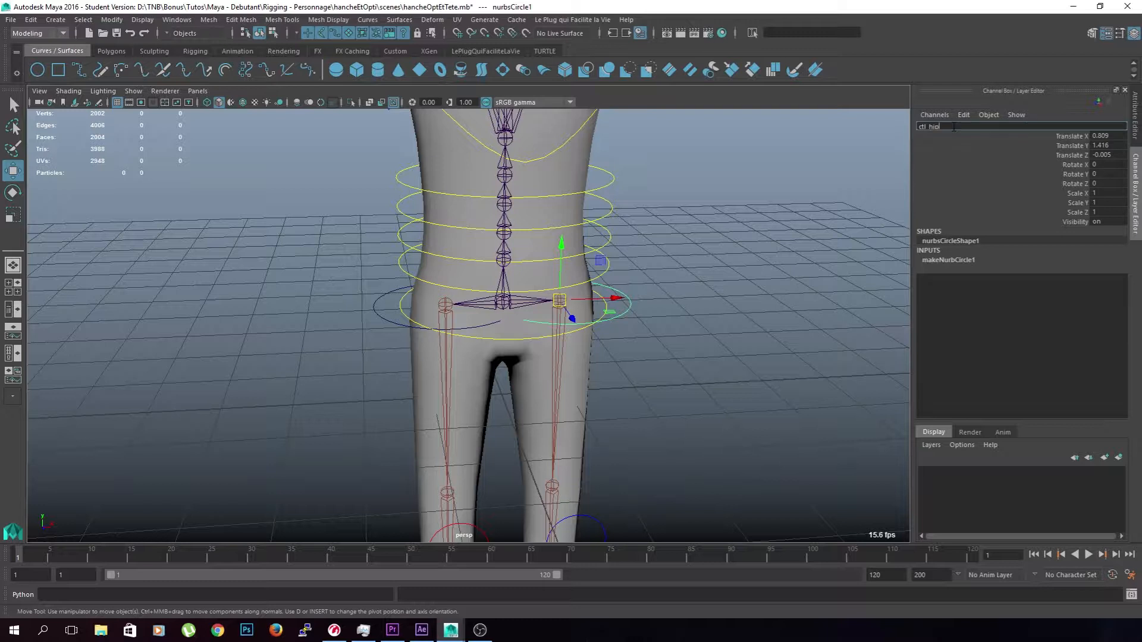
type("_L")
key("Return")
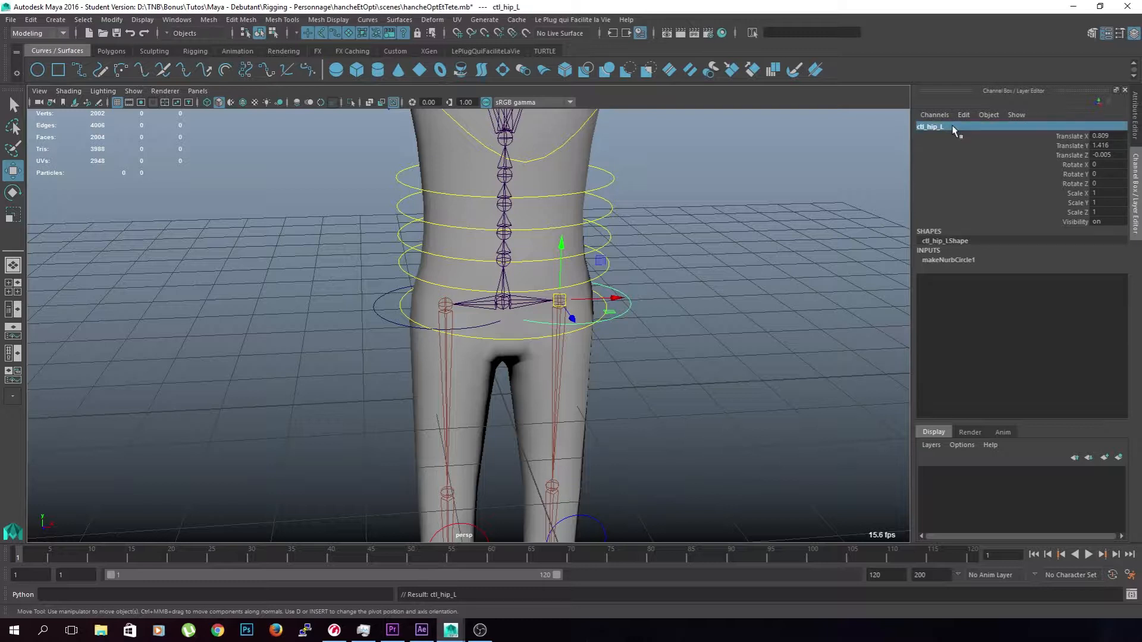
Reuse the left controller's name to rename the circle at the right hip joint ctl_hip_R
double_click(953, 128)
key("ctrl+c")
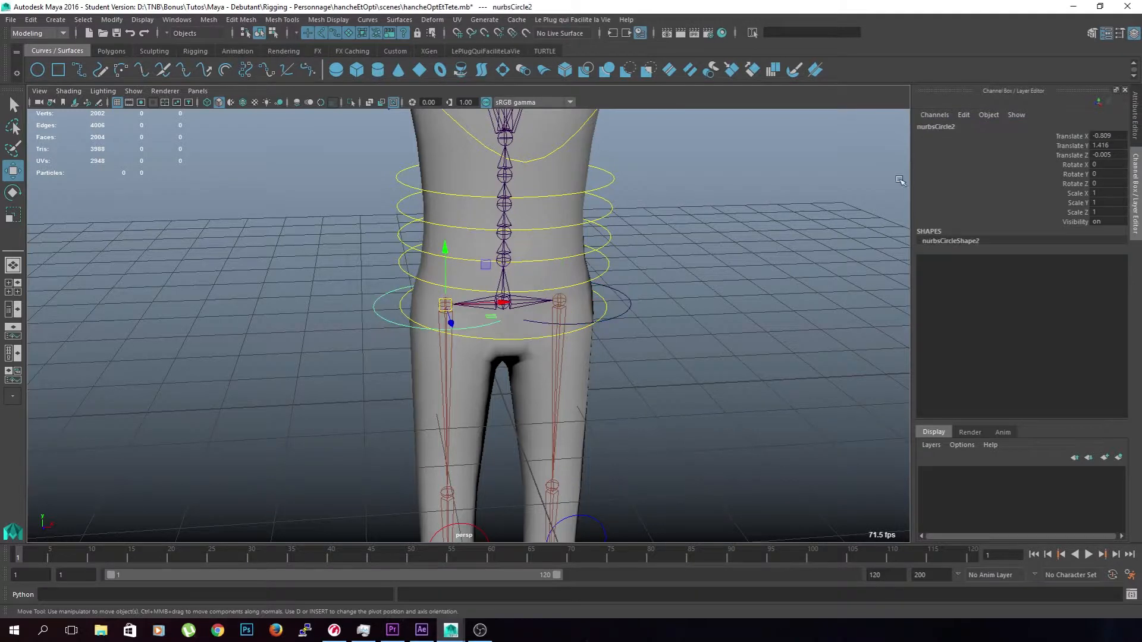
double_click(946, 127)
key("ctrl+v")
type("R")
key("Return")
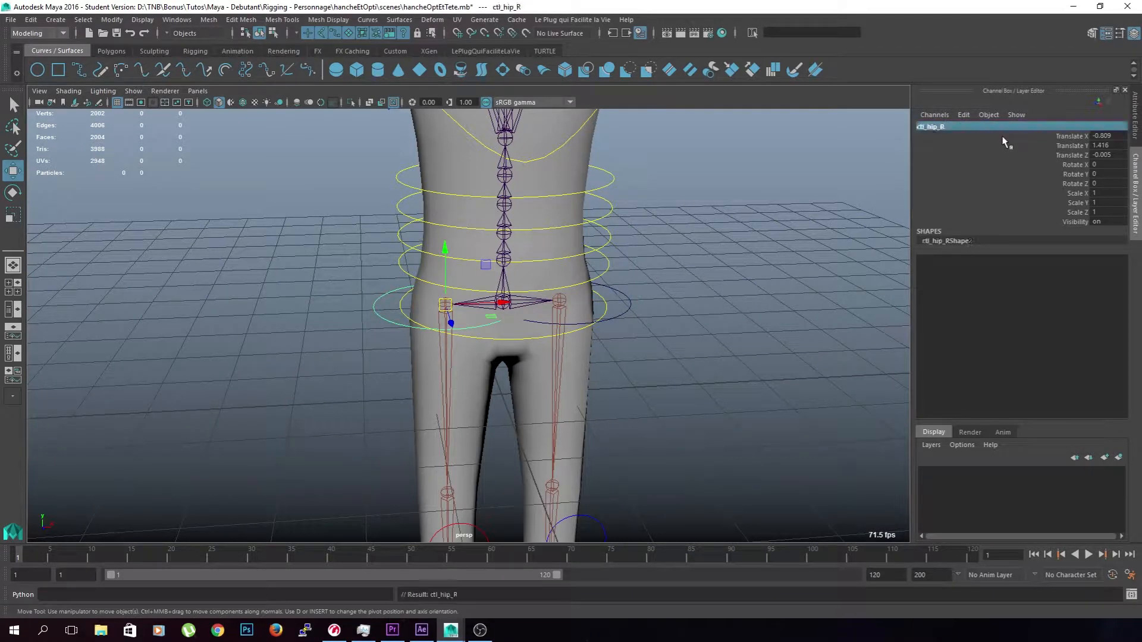
Examine the placement of the two hip controllers relative to the pelvis and leg joints
middle_click_drag(625, 386, 627, 286, "alt")
right_click_drag(809, 324, 762, 319, "alt")
left_click_drag(762, 319, 729, 323, "alt")
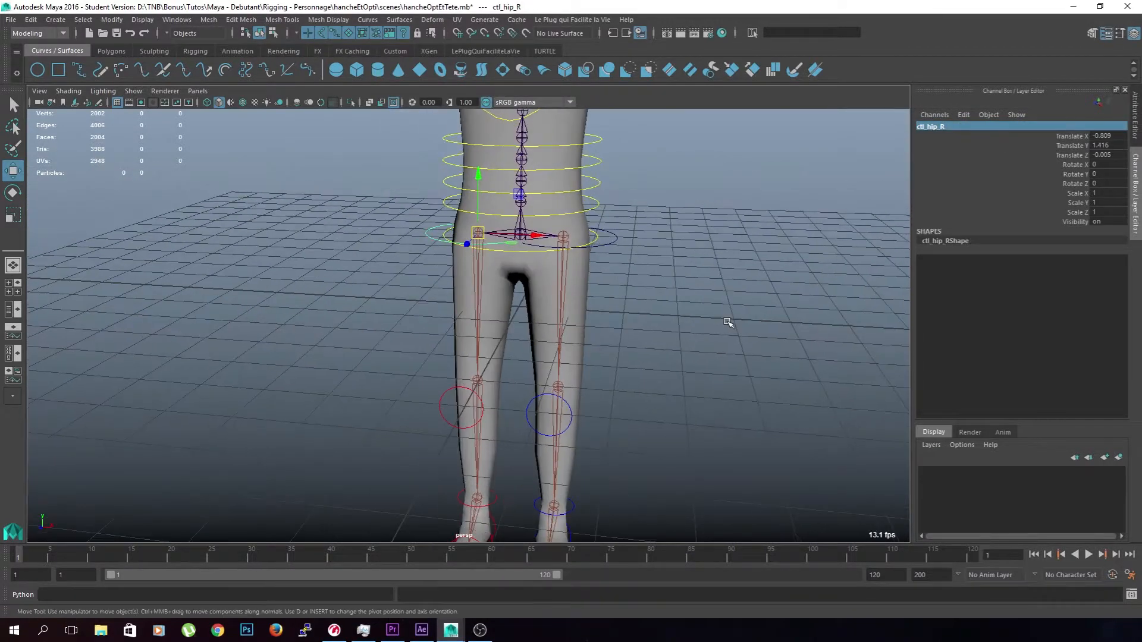
left_click(558, 272)
left_click(633, 244)
left_click(612, 245)
right_click_drag(612, 268, 609, 296, "alt")
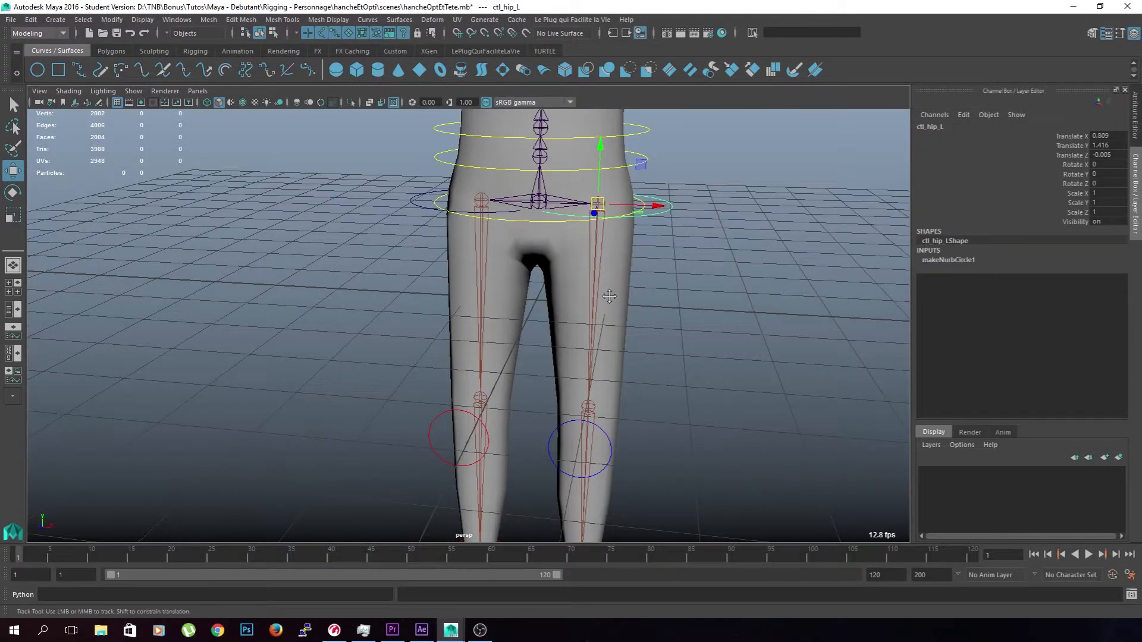
middle_click_drag(610, 297, 576, 363, "alt")
left_click(701, 342)
key("q")
left_click_drag(701, 342, 685, 361, "alt")
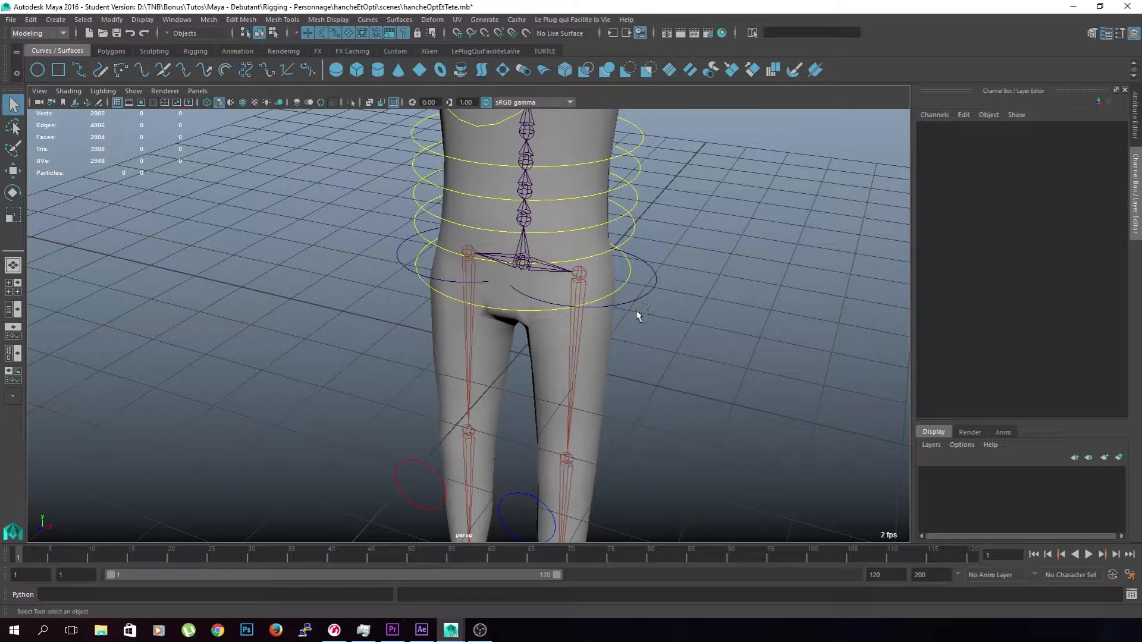
Parent-constrain the left hip joint to ctl_hip_L with Maintain offset on and all translate and rotate axes
left_click_drag(639, 315, 640, 317)
left_click_drag(651, 373, 529, 342, "alt")
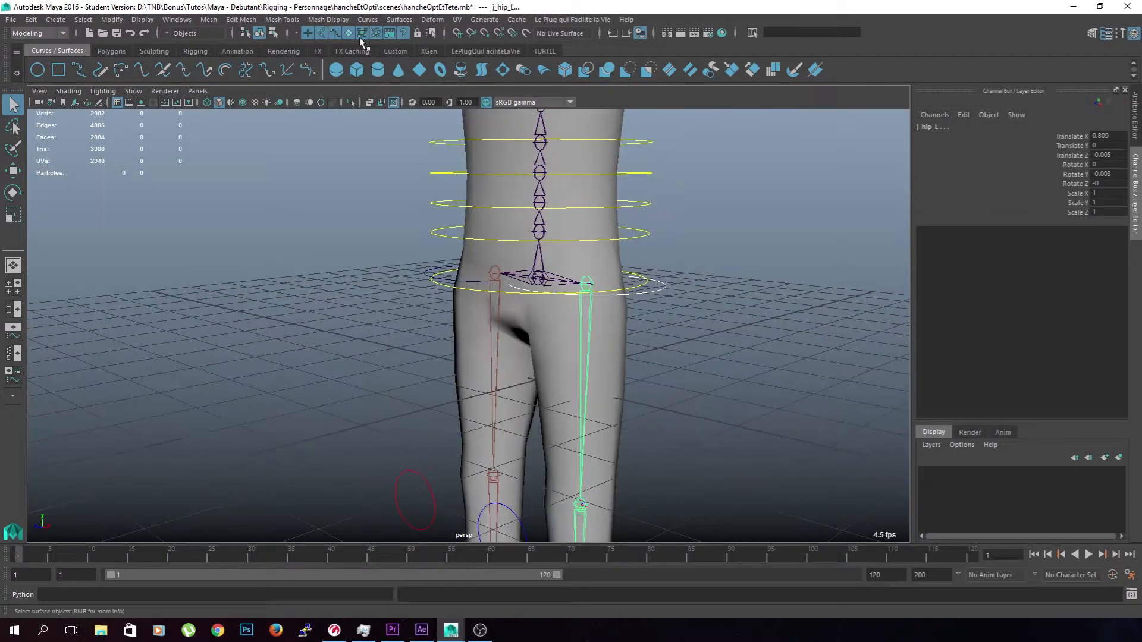
left_click(55, 33)
left_click(27, 58)
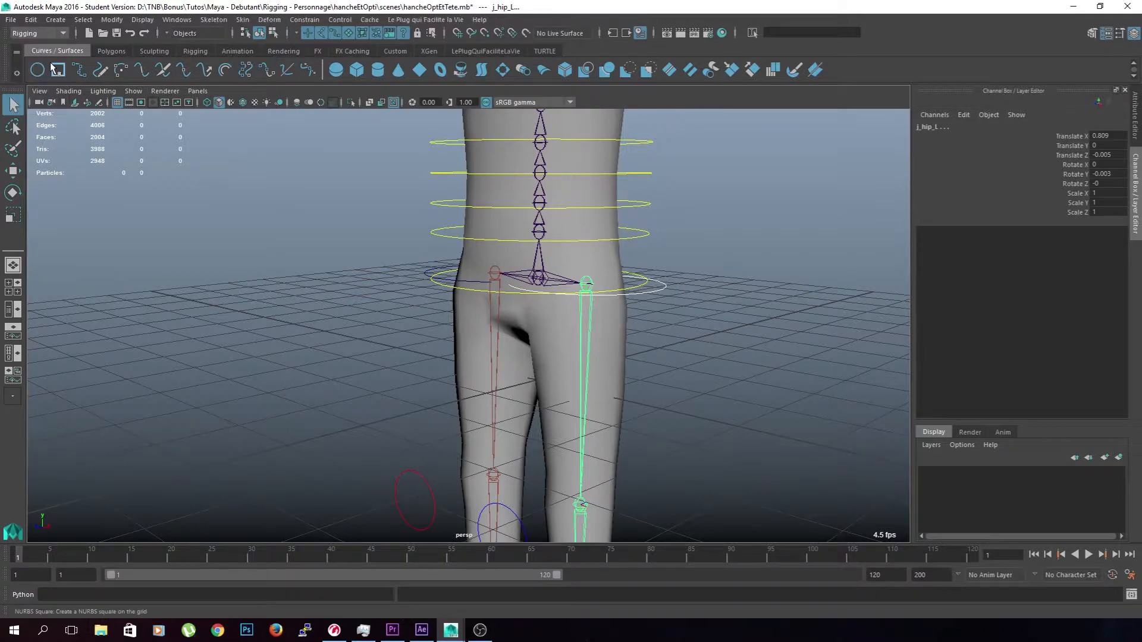
left_click(305, 19)
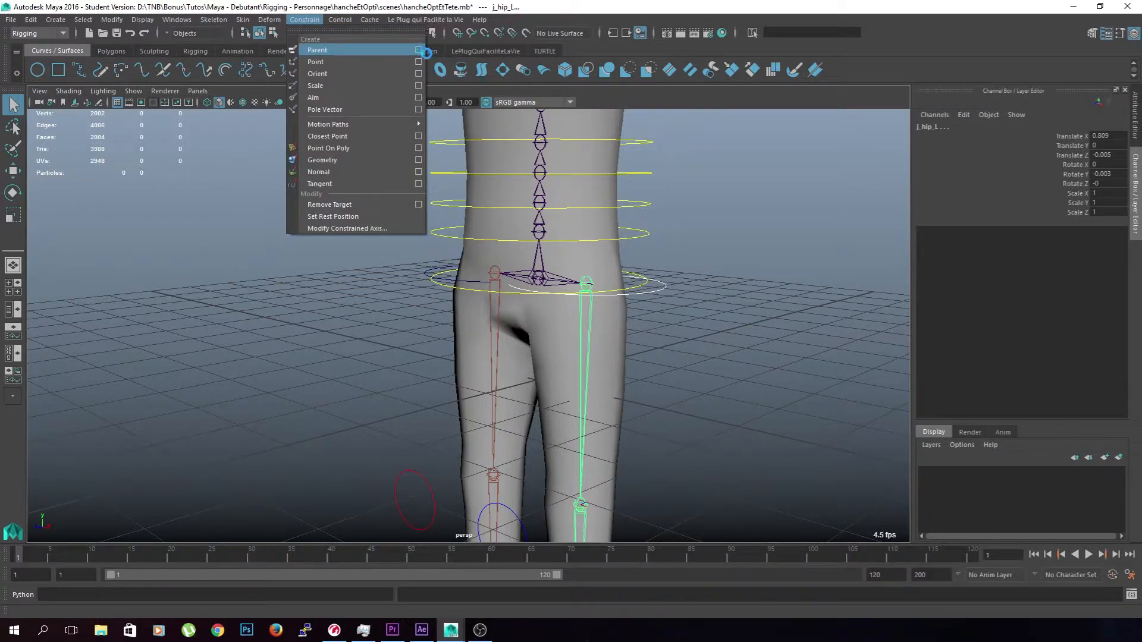
left_click(419, 50)
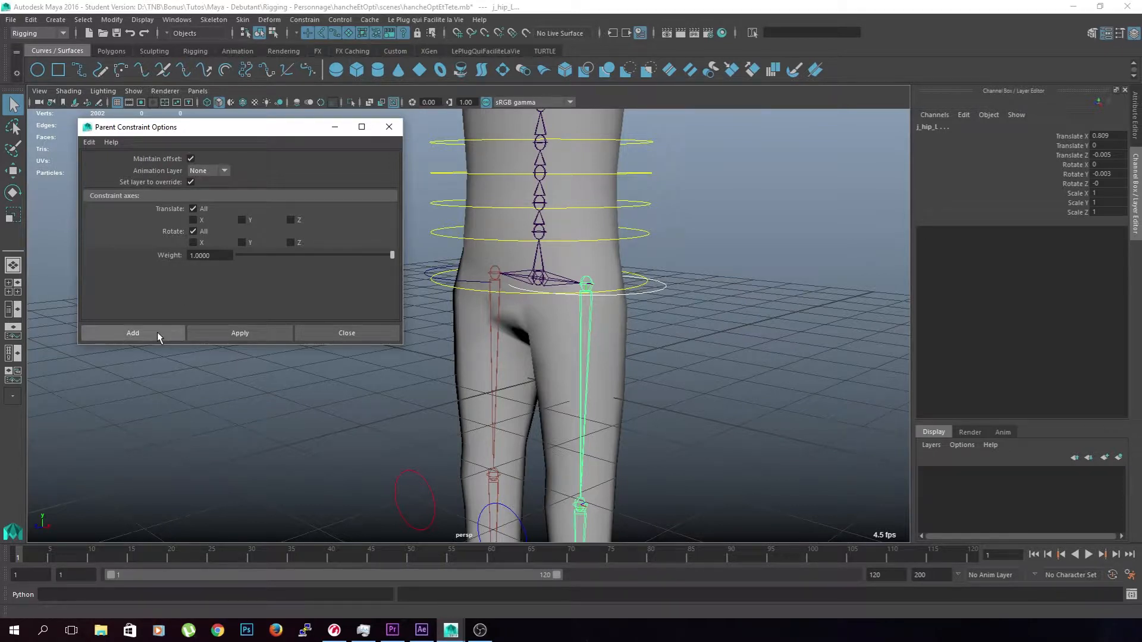
left_click(237, 334)
Parent-constrain the right hip joint to ctl_hip_R with the same options and close the constraint options
left_click(495, 341)
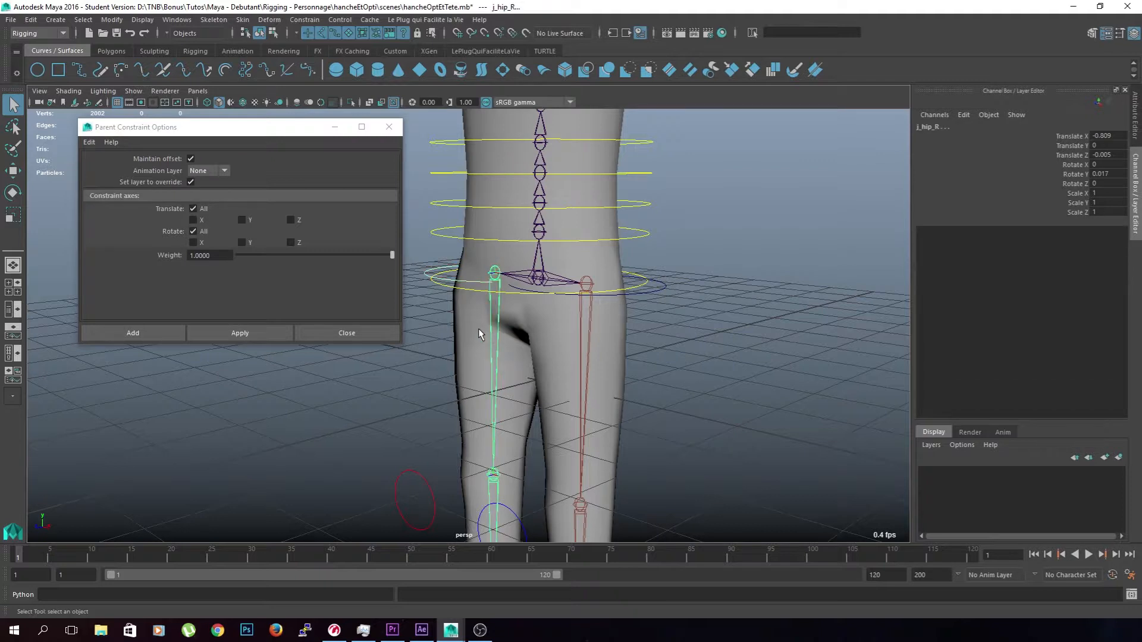
left_click(389, 126)
left_click(654, 358)
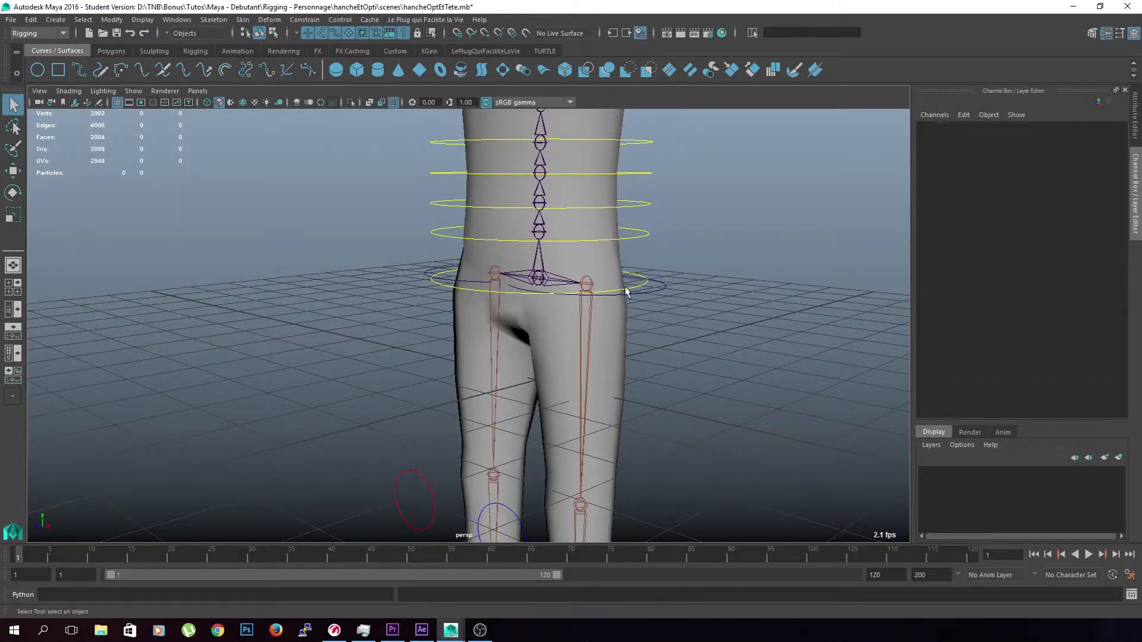
Test the left hip constraint by rotating ctl_hip_L, and undo the rotation
left_click(626, 292)
scroll(674, 341, "down", 3)
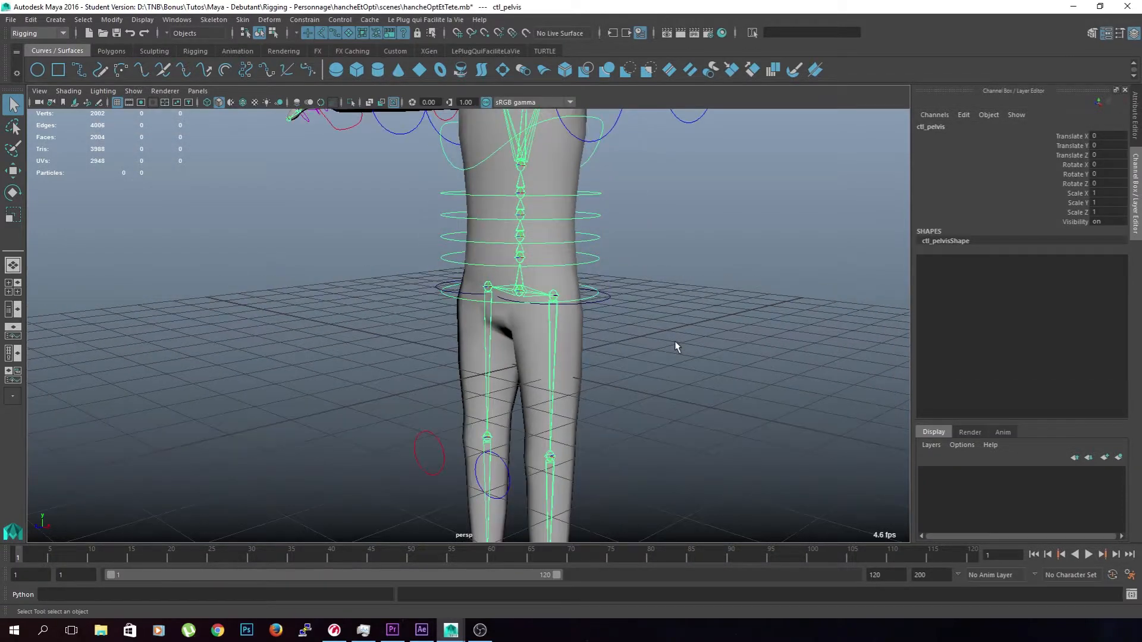
left_click(599, 305)
key("e")
left_click_drag(539, 330, 527, 283)
key("ctrl+z")
middle_click_drag(626, 377, 643, 319, "alt")
left_click_drag(643, 319, 533, 280, "alt")
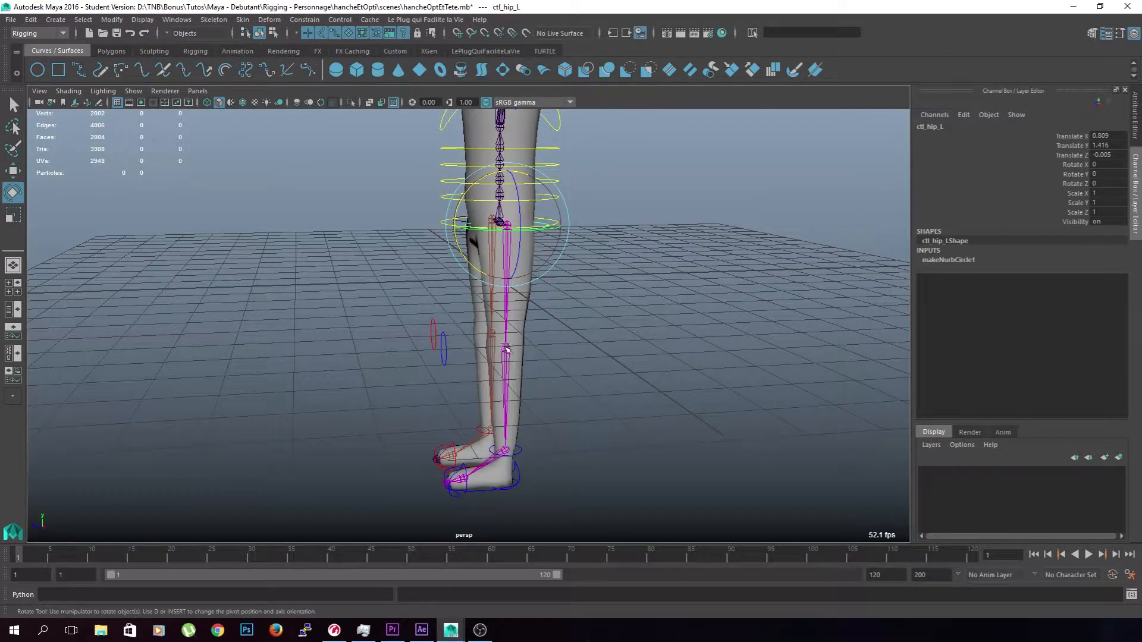
Move ctl_hip_L freely to test the leg, and set its Translate X, Y and Z to 0
key("w")
left_click_drag(591, 390, 592, 326, "alt")
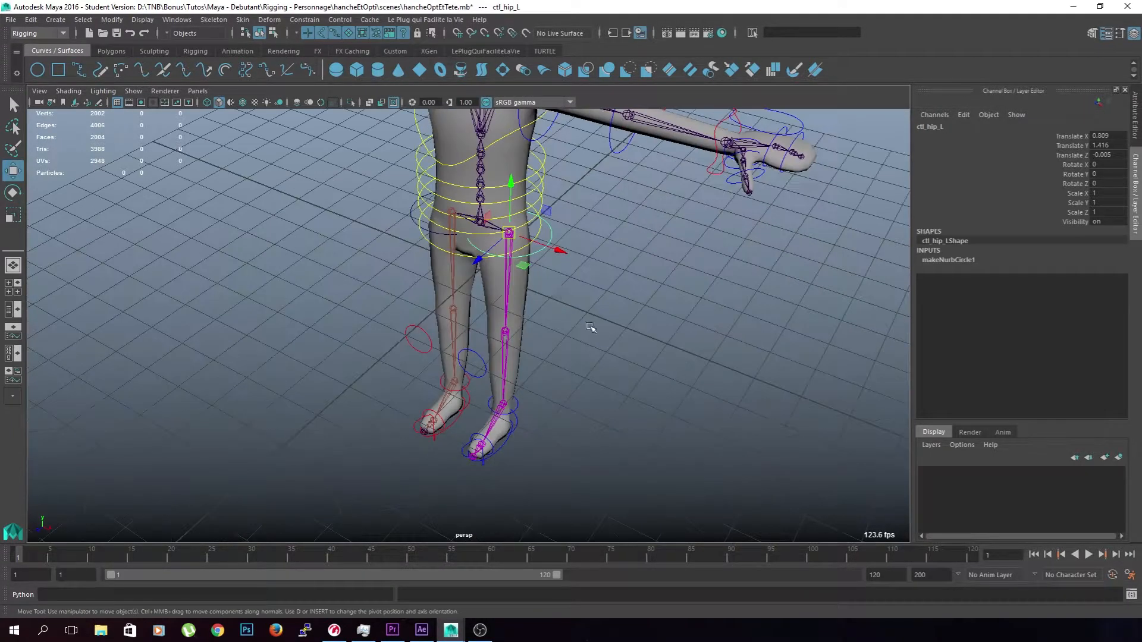
left_click_drag(520, 256, 467, 221)
left_click_drag(622, 291, 684, 310, "alt")
left_click_drag(1111, 156, 1119, 137)
type("0")
key("Return")
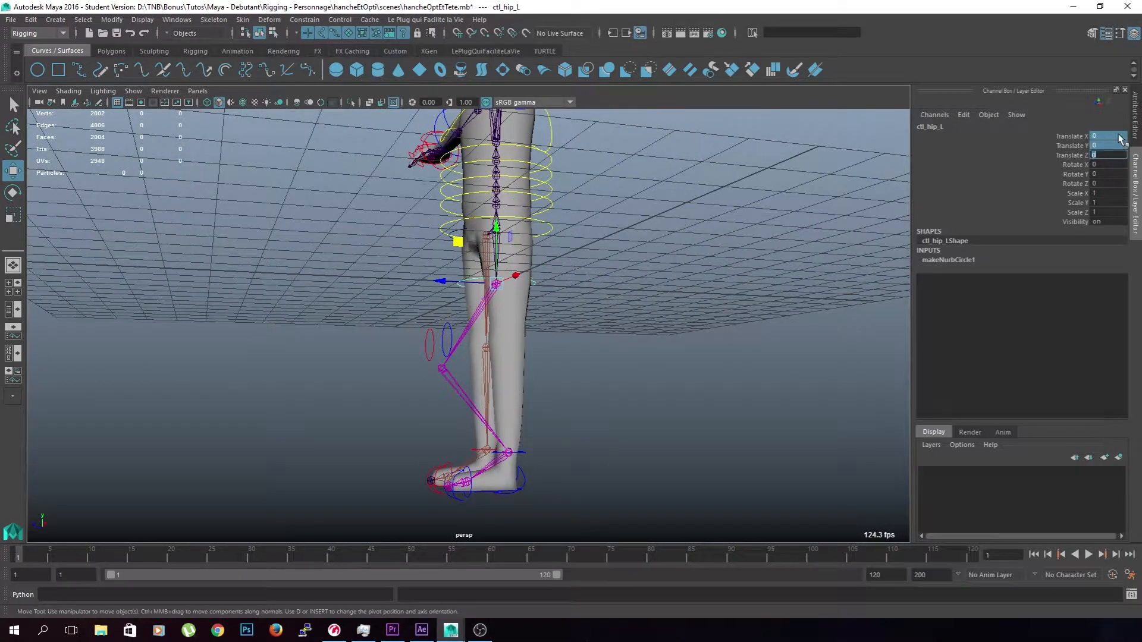
Undo the test edits on ctl_hip_L and the parent constraints on both hip joints
left_click_drag(665, 261, 747, 289, "alt")
key("ctrl+z")
key("ctrl+z")
key("ctrl+z")
right_click_drag(582, 296, 601, 259, "alt")
middle_click_drag(600, 260, 599, 329, "alt")
key("ctrl+z")
key("ctrl+z")
key("ctrl+z")
key("ctrl+z")
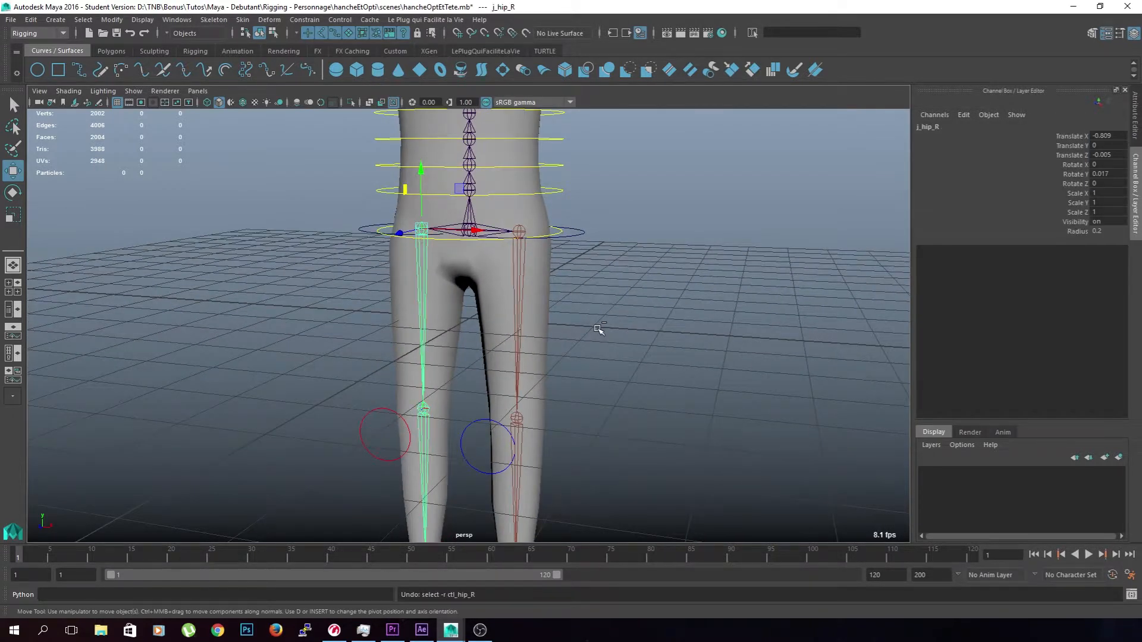
key("ctrl+z")
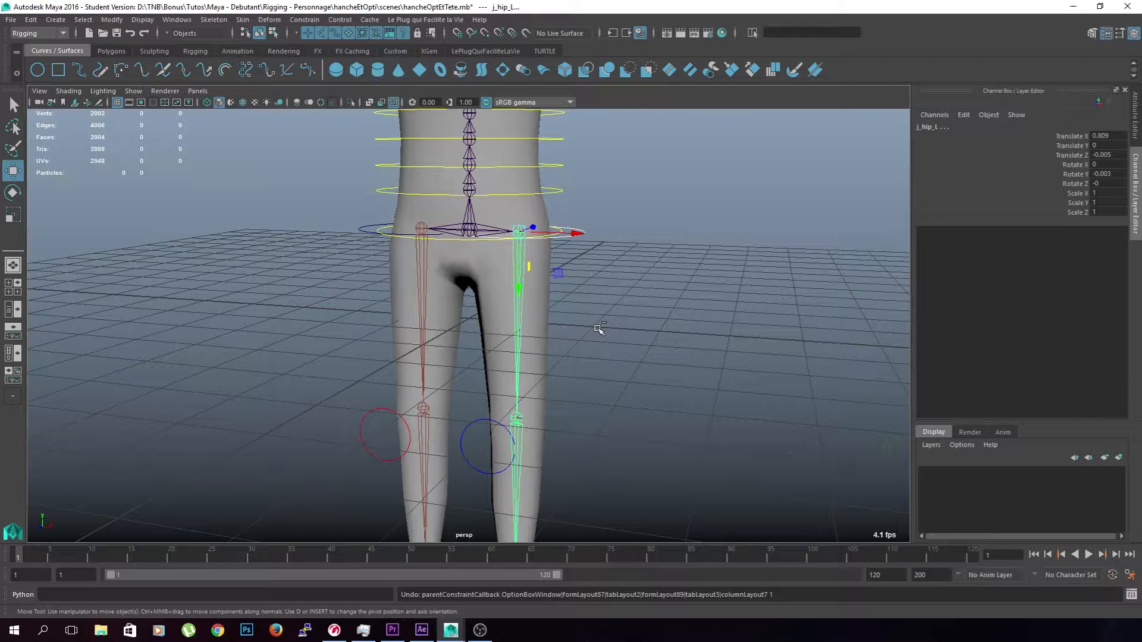
Freeze translate, rotate and scale on both hip controllers, ctl_hip_L and ctl_hip_R
left_click(619, 325)
left_click_drag(620, 325, 589, 263, "alt")
left_click(581, 257)
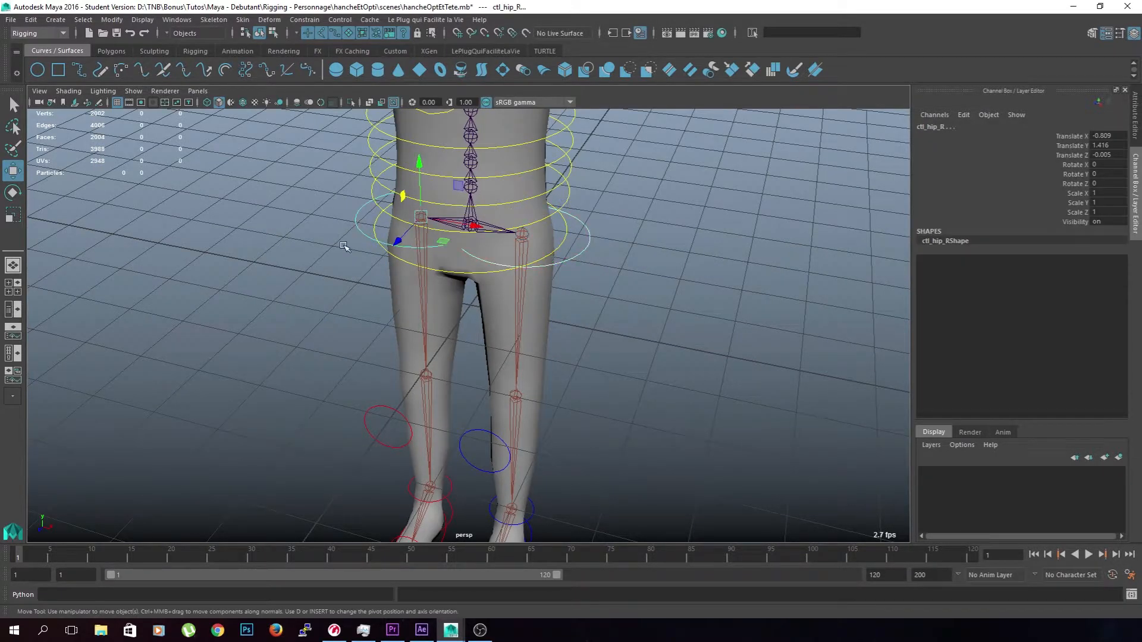
left_click(106, 22)
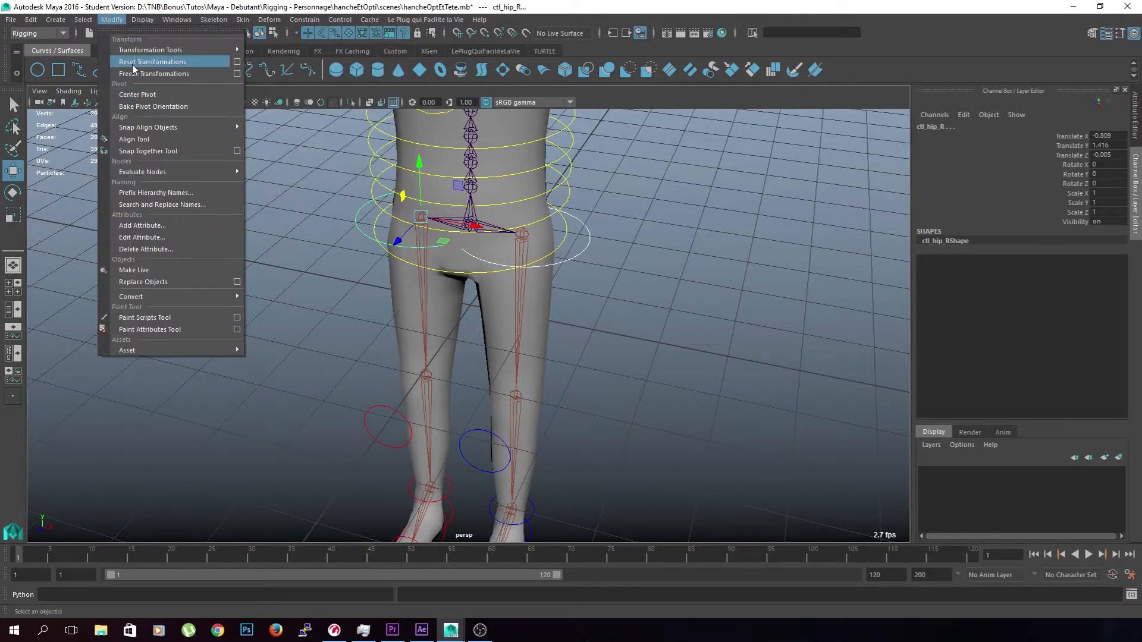
left_click(236, 74)
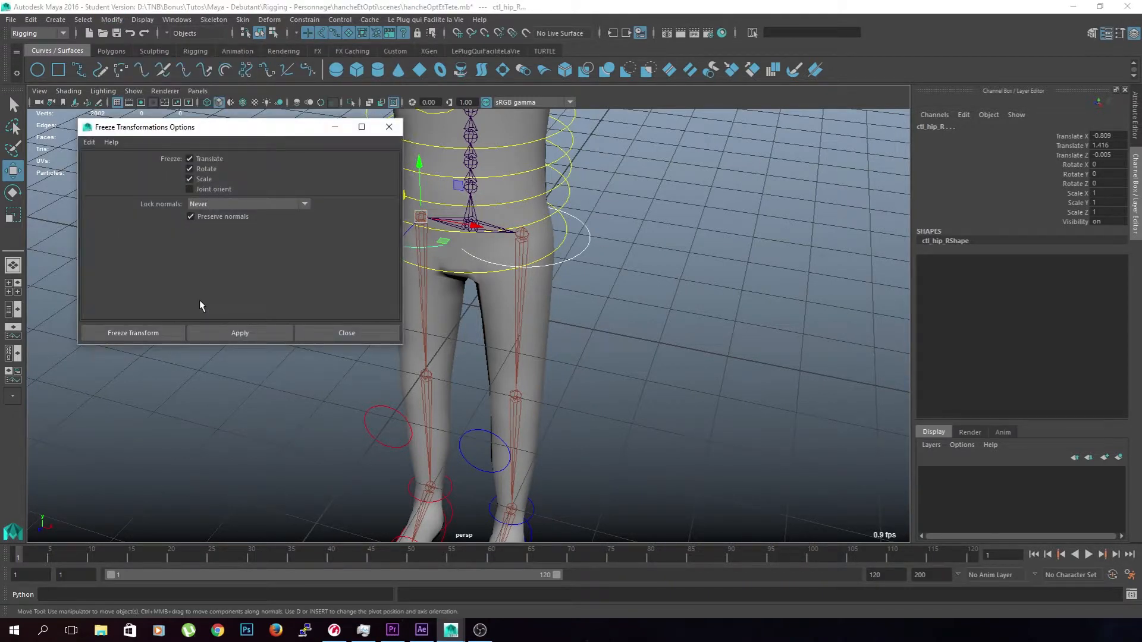
left_click(181, 327)
left_click(639, 351)
Parent-constrain the left hip joint to the frozen ctl_hip_L controller
left_click(523, 284)
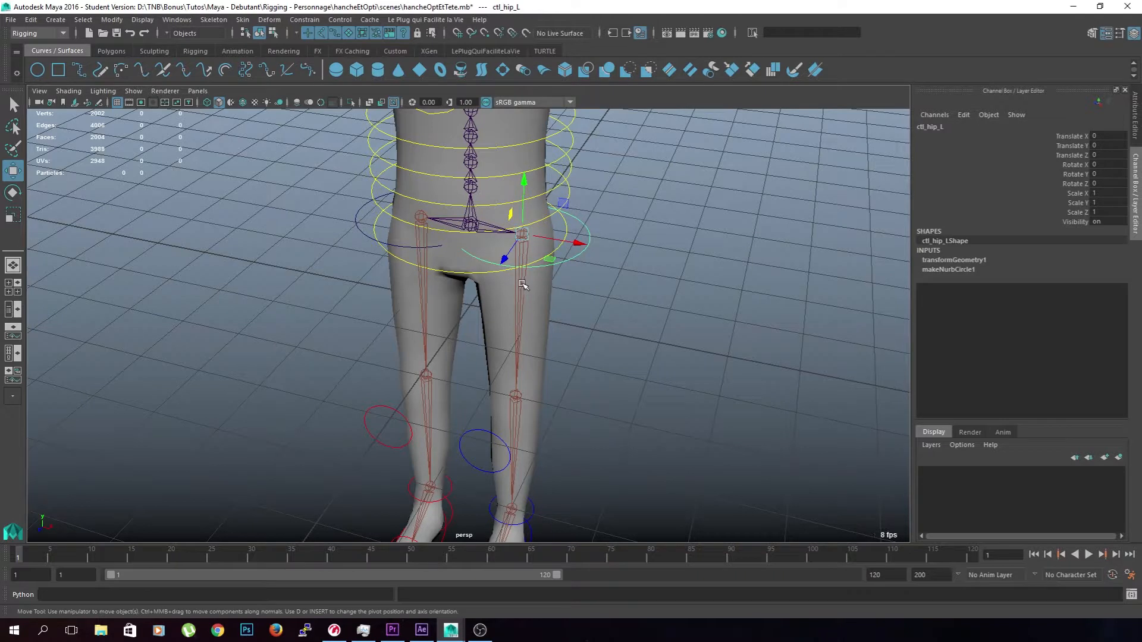
left_click(522, 285, "shift")
left_click(305, 20)
left_click(345, 48)
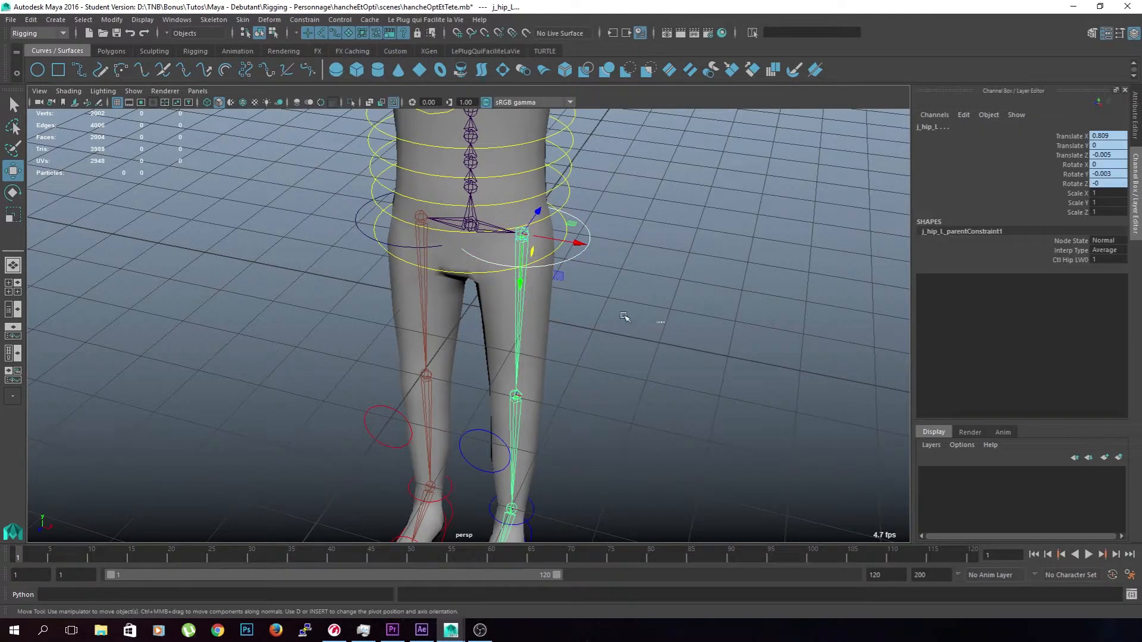
Parent-constrain the right hip joint to ctl_hip_R by repeating the last command
left_click(665, 324)
left_click(359, 231)
left_click(422, 289, "shift")
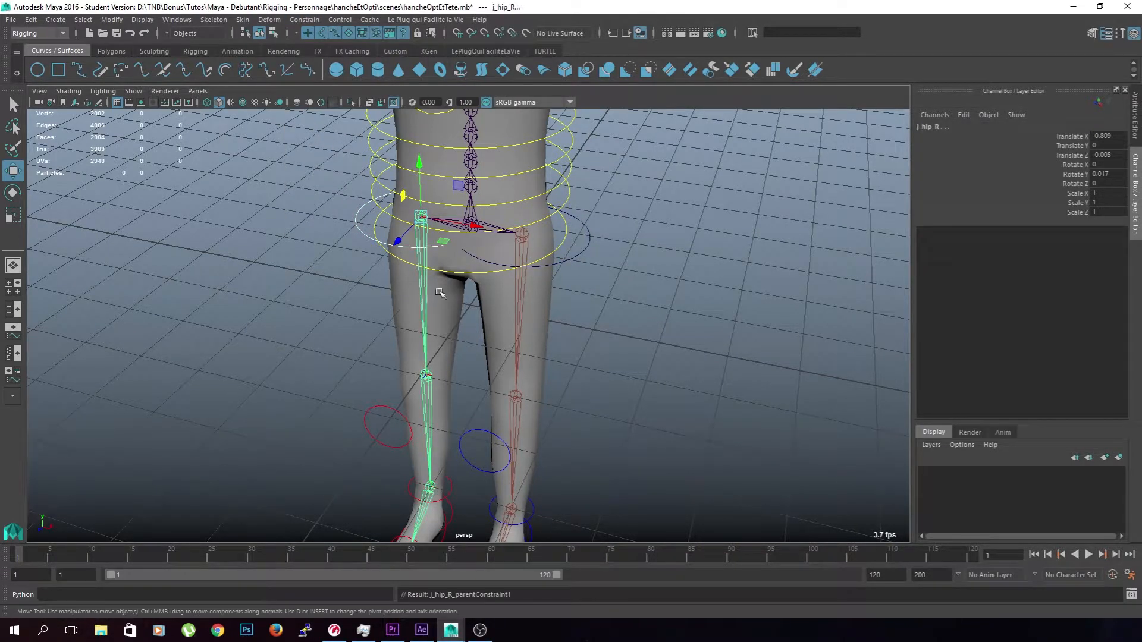
key("g")
Delete the construction history of ctl_hip_L and select the right hip controller
left_click(610, 335)
left_click_drag(610, 335, 615, 278, "alt")
left_click(572, 240)
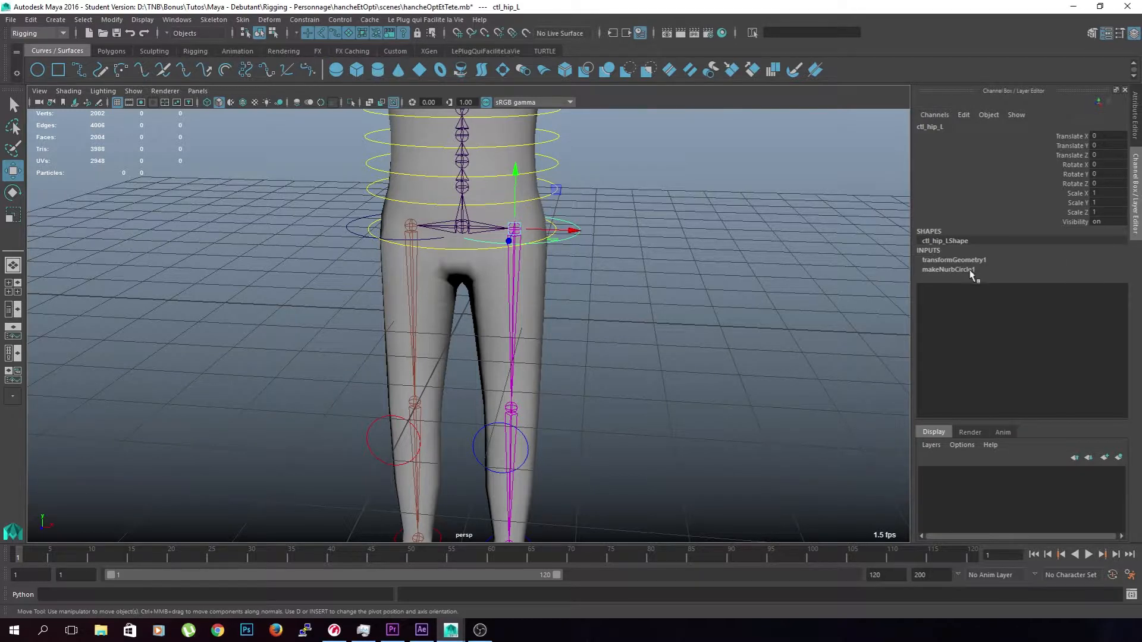
key("alt+shift+d")
left_click(358, 232)
Enable drawing overrides on the ctl_hip_L curve shape and set its index colour to blue
left_click(622, 272)
left_click(576, 238)
left_click(1133, 134)
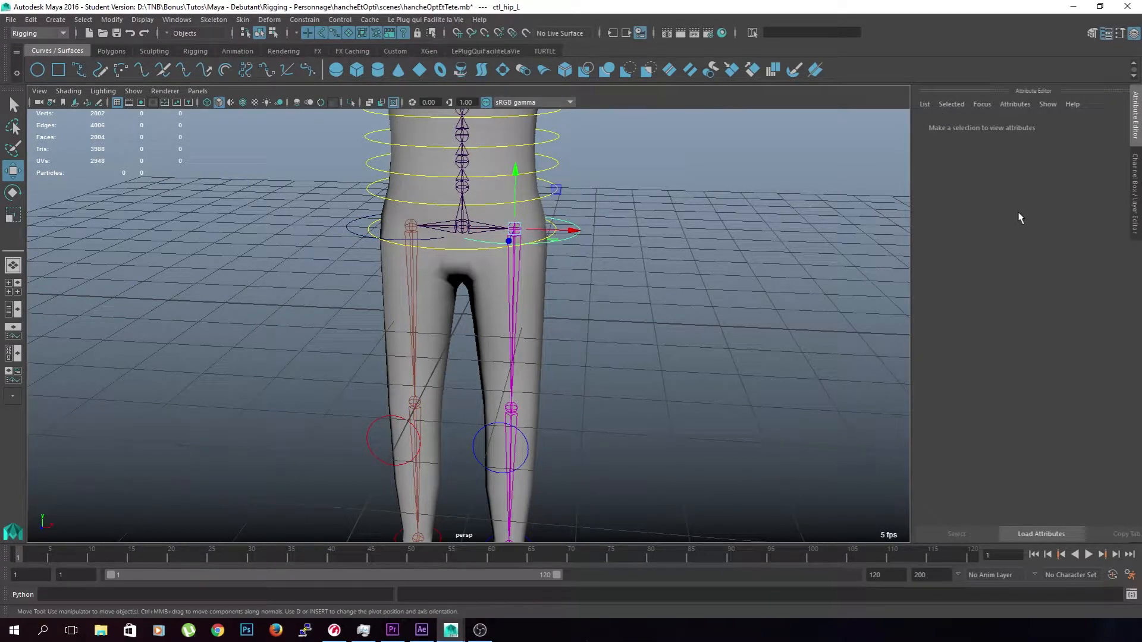
left_click(844, 284)
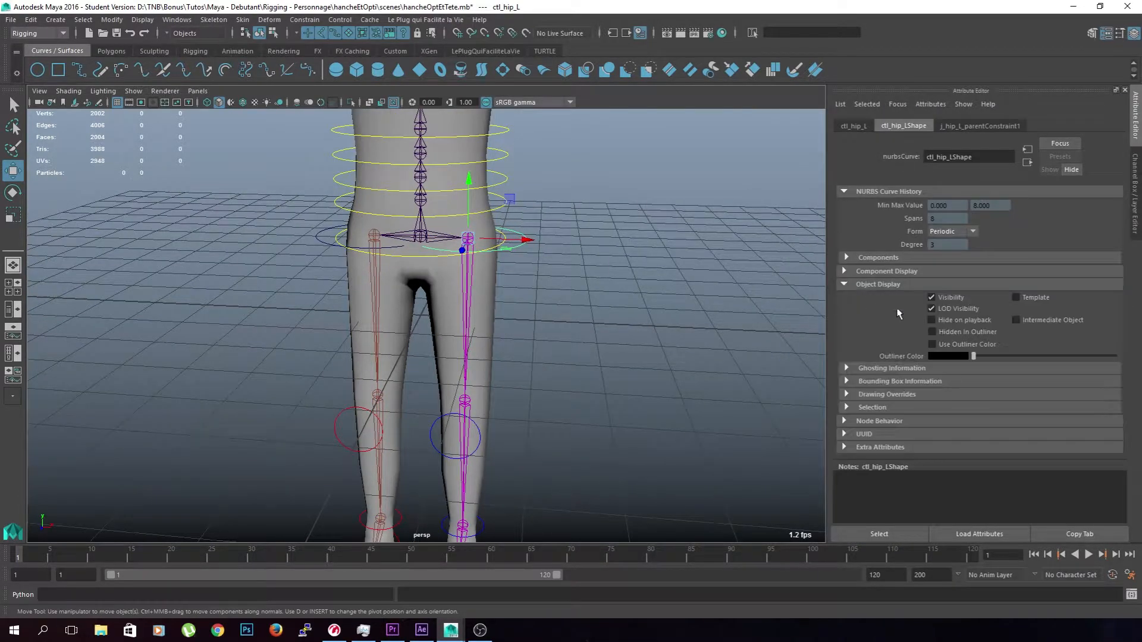
left_click(846, 408)
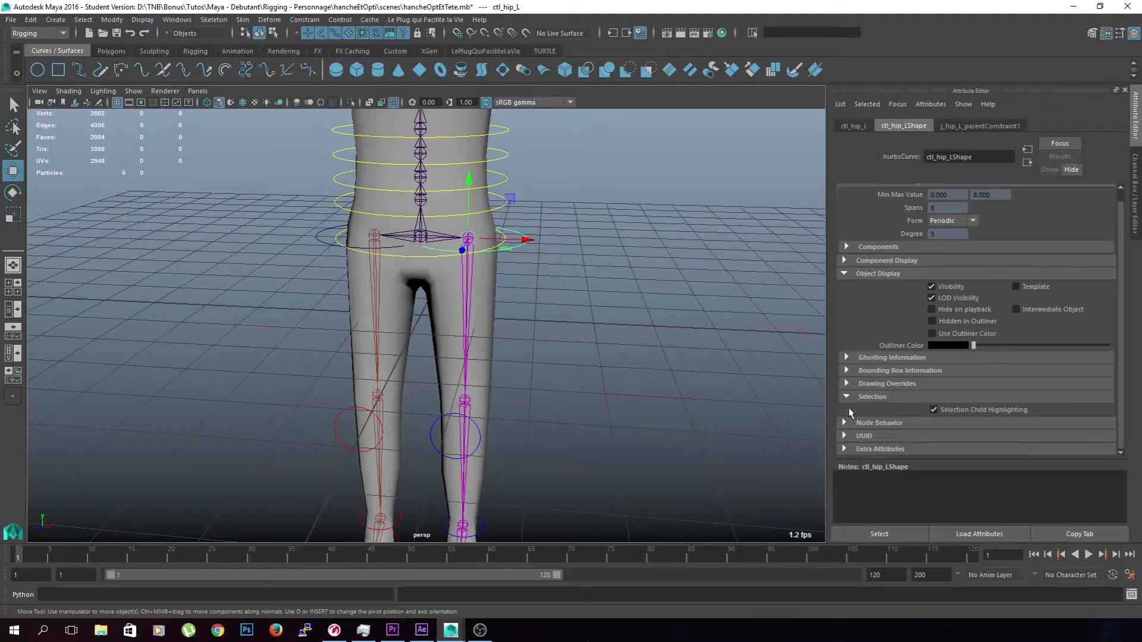
left_click(847, 383)
scroll(893, 375, "down", 1)
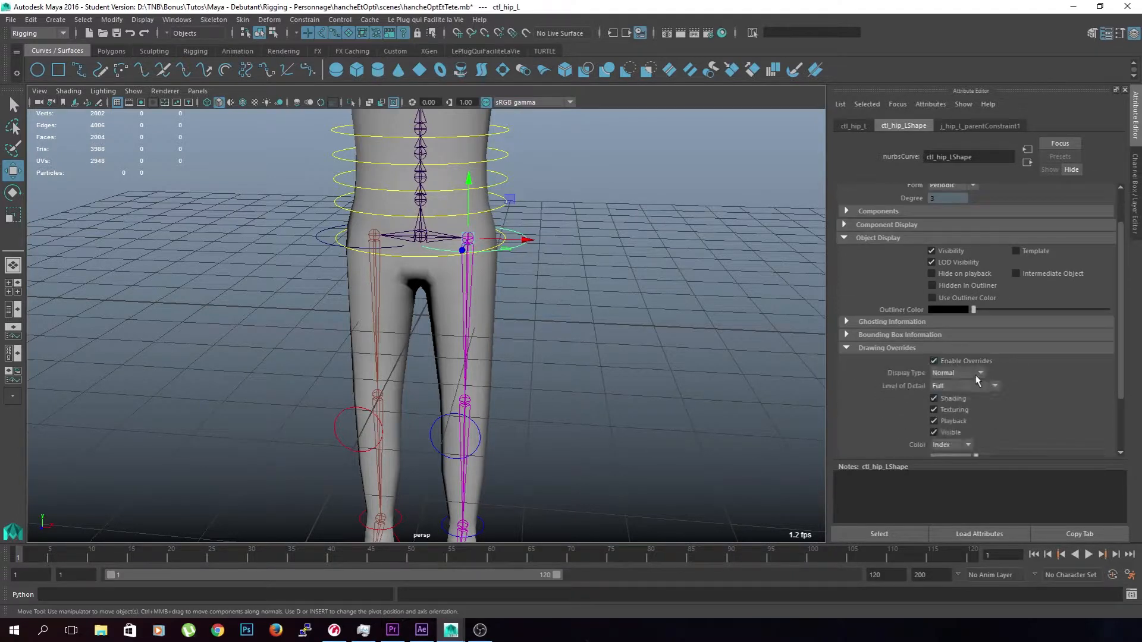
scroll(976, 393, "down", 2)
mouse_move(976, 387)
left_mouse_down()
mouse_move(1051, 389)
mouse_move(1039, 389)
left_mouse_up()
left_click(601, 404)
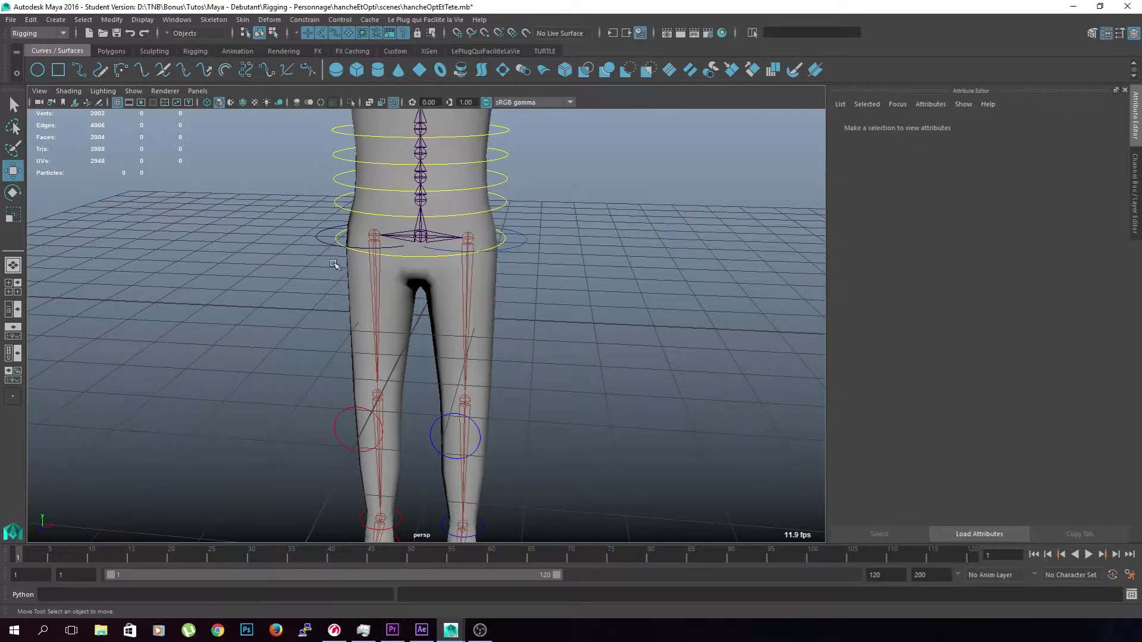
left_click(507, 245)
left_click_drag(1039, 393, 1002, 395)
Enable drawing overrides on the ctl_hip_R curve shape and set its index colour to red
left_click(322, 242)
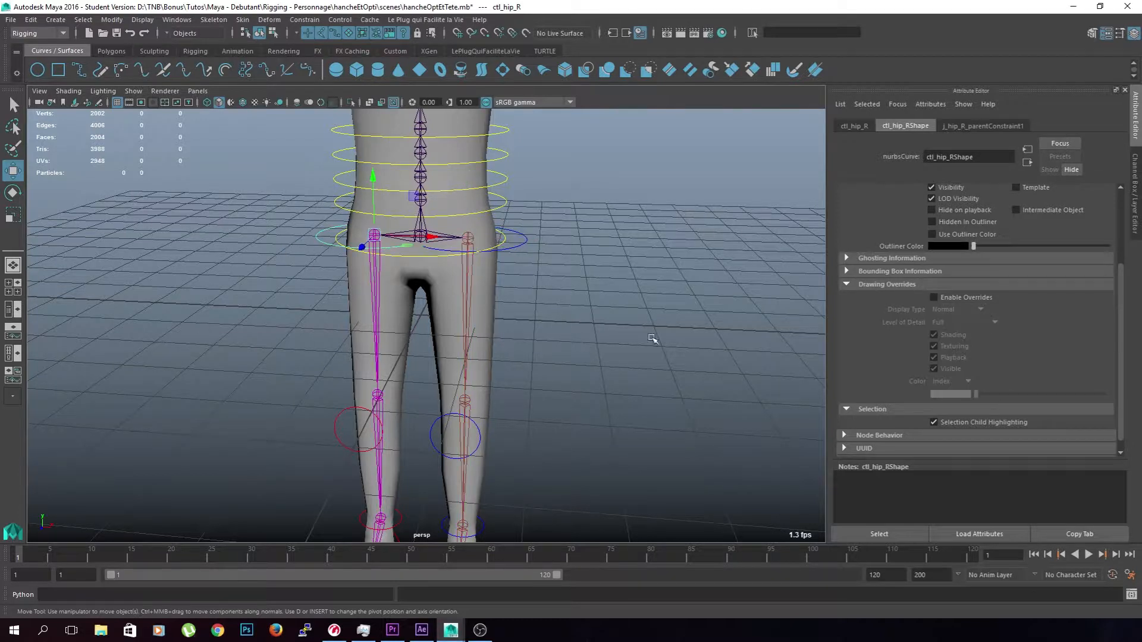
left_click(985, 298)
left_click_drag(976, 394, 989, 394)
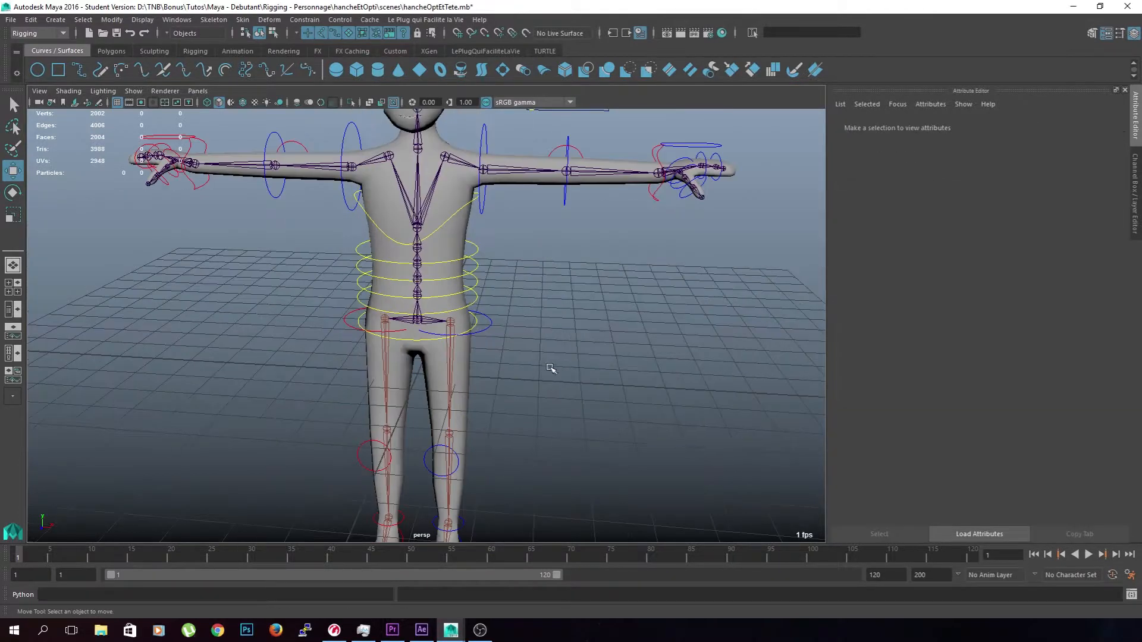
Examine the coloured hip controllers around the pelvis, both close up and against the whole rig
middle_click_drag(548, 379, 594, 362, "alt")
scroll(563, 354, "up", 5)
left_click_drag(563, 355, 561, 311, "alt")
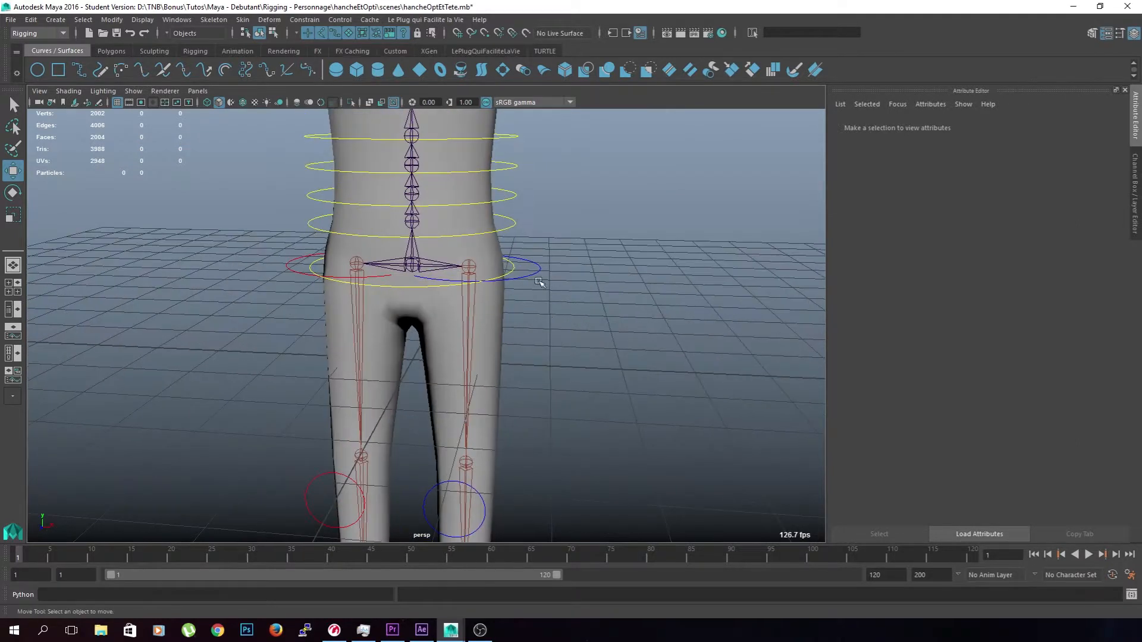
left_click(505, 269)
scroll(537, 313, "down", 6)
left_click(581, 342)
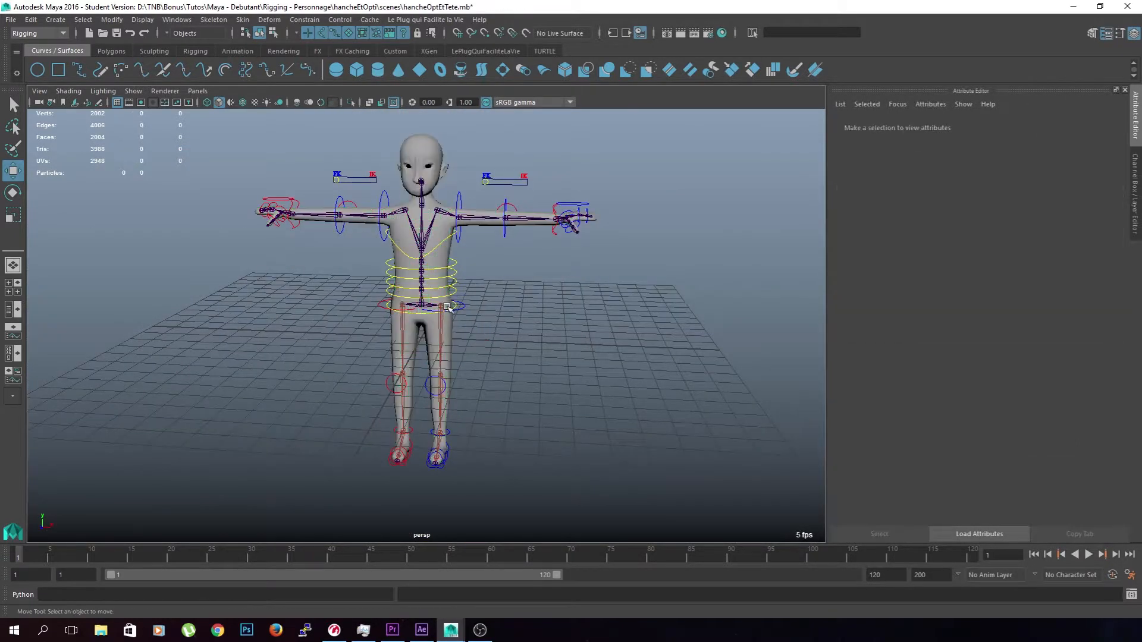
left_click(455, 306)
left_click(529, 356)
scroll(376, 305, "up", 5)
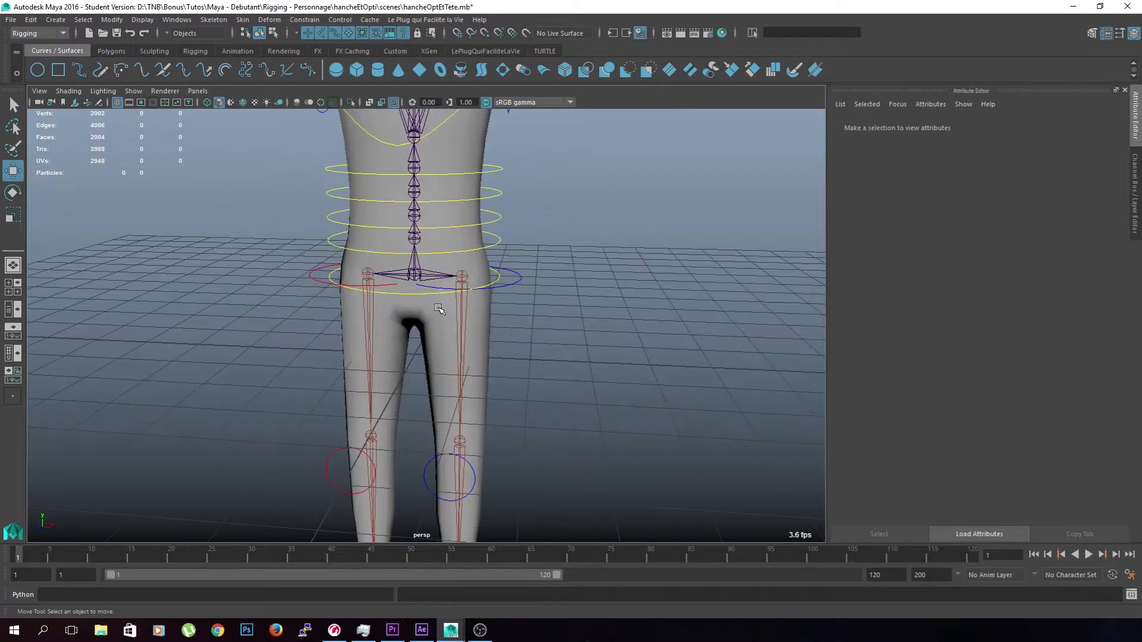
Turn off joints in the viewport selection mask and check that the ctl_pelvis curve can be picked
left_click(321, 33)
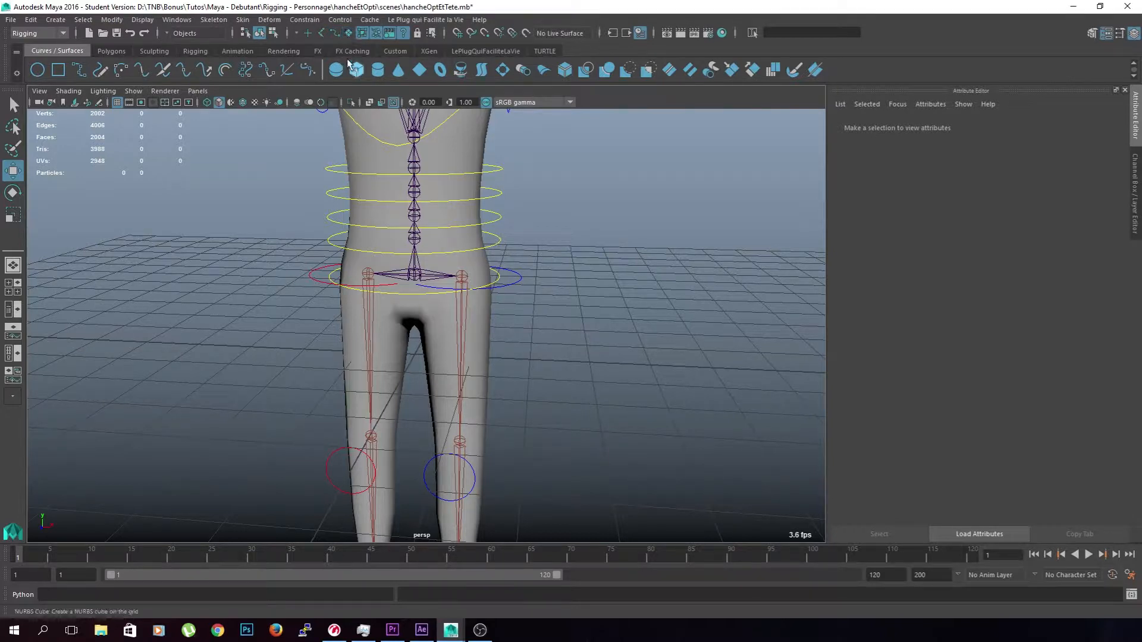
left_click(498, 272)
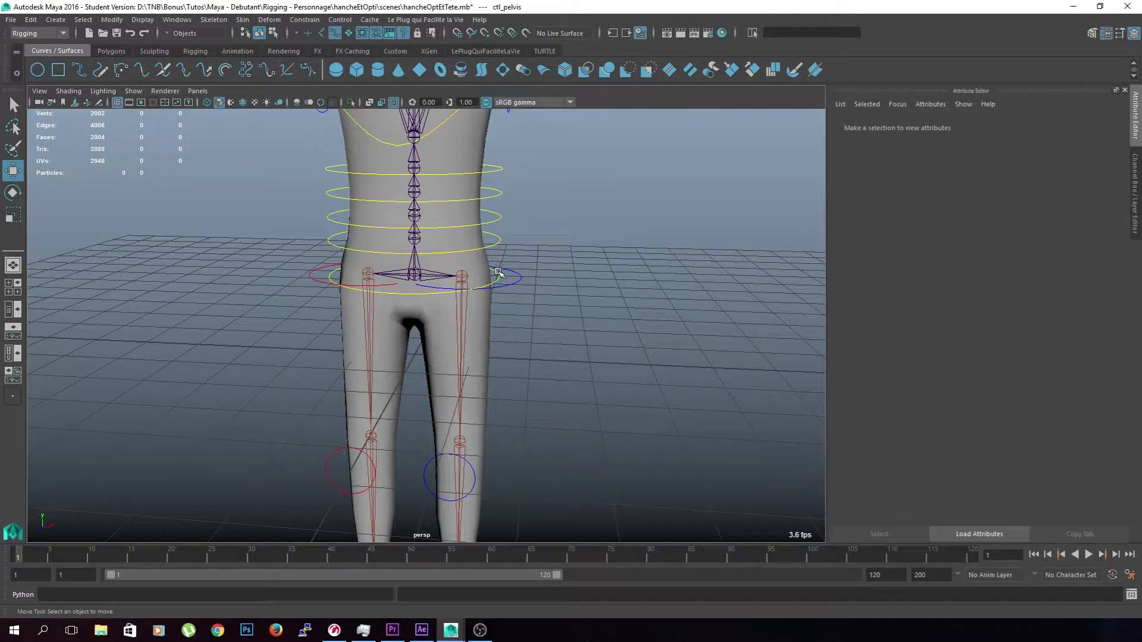
left_click_drag(473, 279, 492, 316)
left_click(527, 304)
Parent both hip controllers, ctl_hip_L and ctl_hip_R, under ctl_pelvis
left_click(514, 284)
left_click(319, 282, "shift")
left_click_drag(536, 339, 543, 346, "alt")
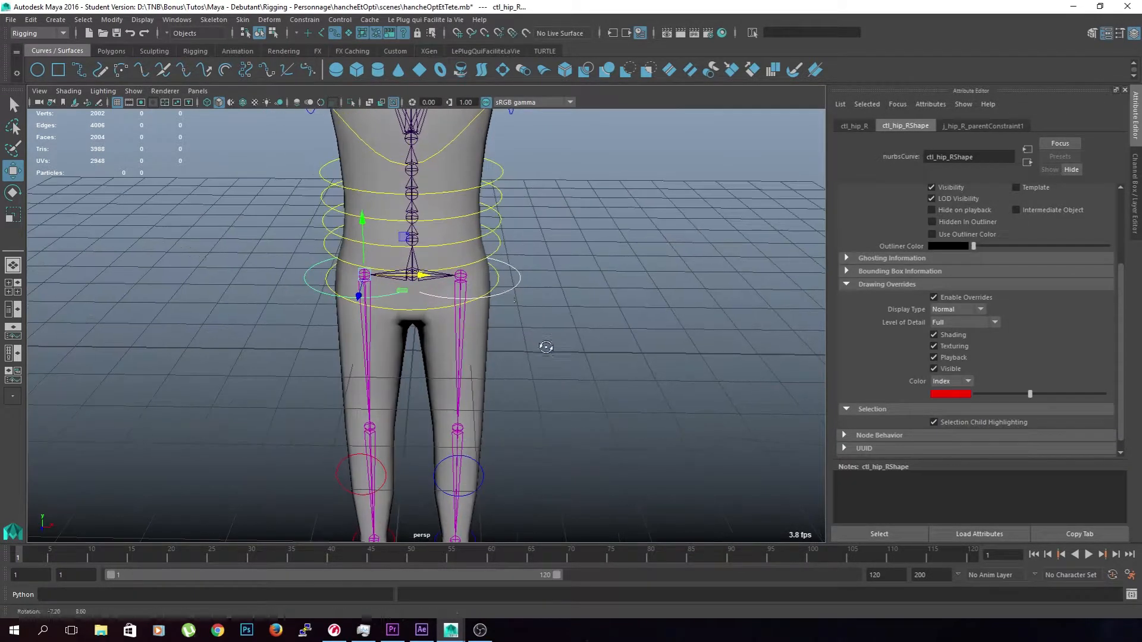
left_click(499, 279)
key("ctrl+z")
left_click(548, 339)
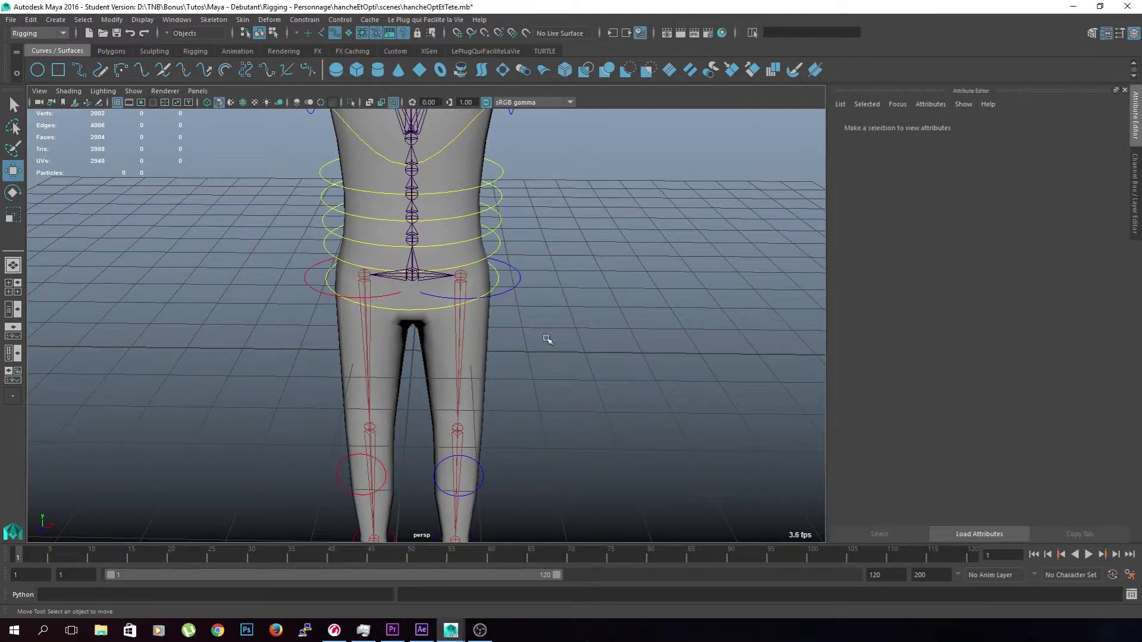
Move ctl_pelvis about -2.08 cm along X to test whether the hip controllers follow
scroll(542, 326, "up", 4)
left_click(549, 266)
scroll(556, 331, "down", 5)
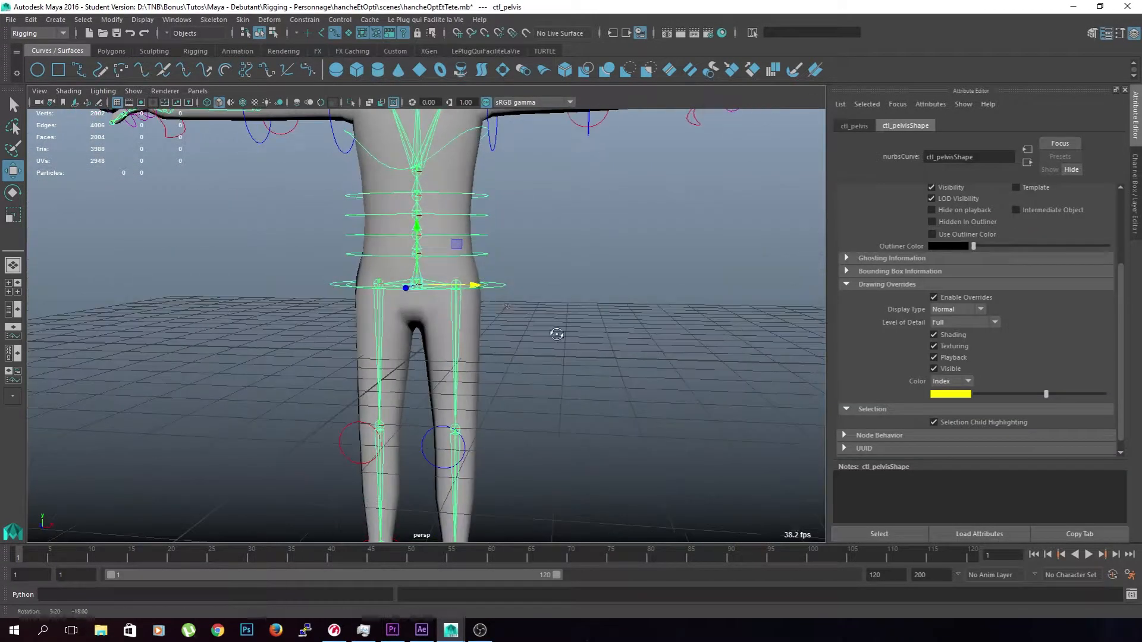
left_click_drag(476, 288, 428, 317)
scroll(608, 350, "down", 5)
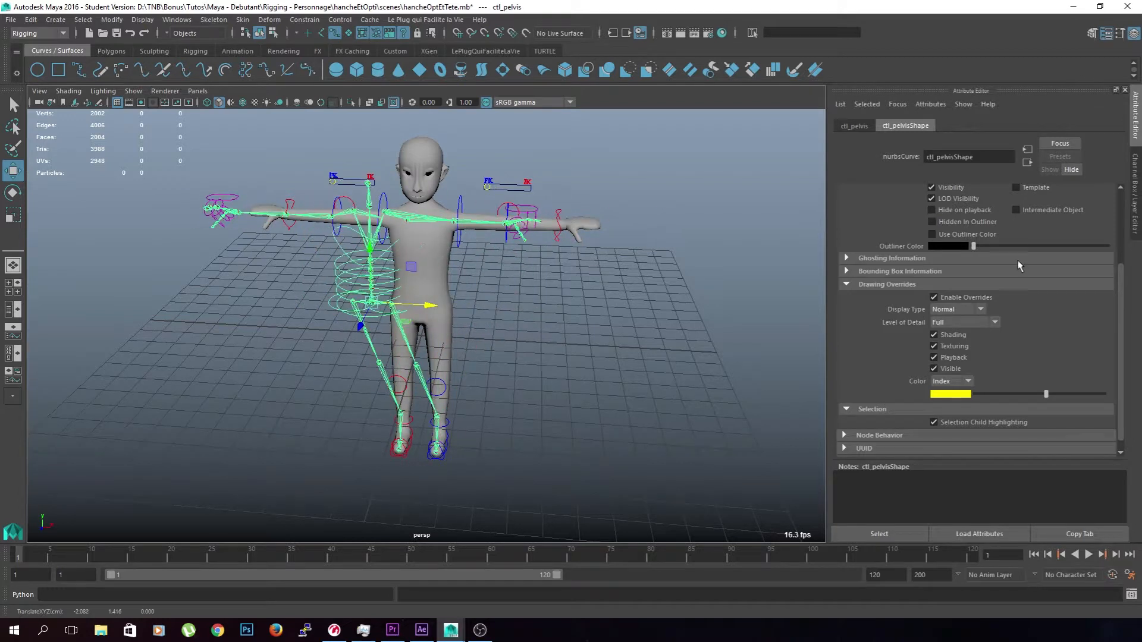
Reset Translate X of ctl_pelvis to 0 and deselect the controller
left_click(856, 127)
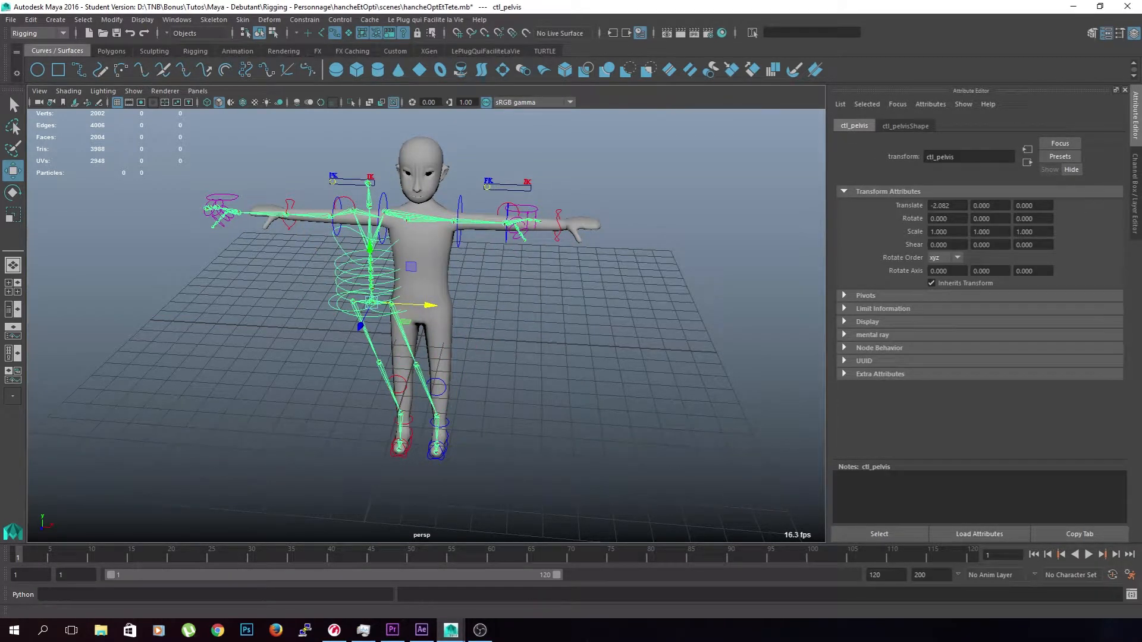
left_click(1133, 177)
double_click(1107, 136)
type("0")
key("Return")
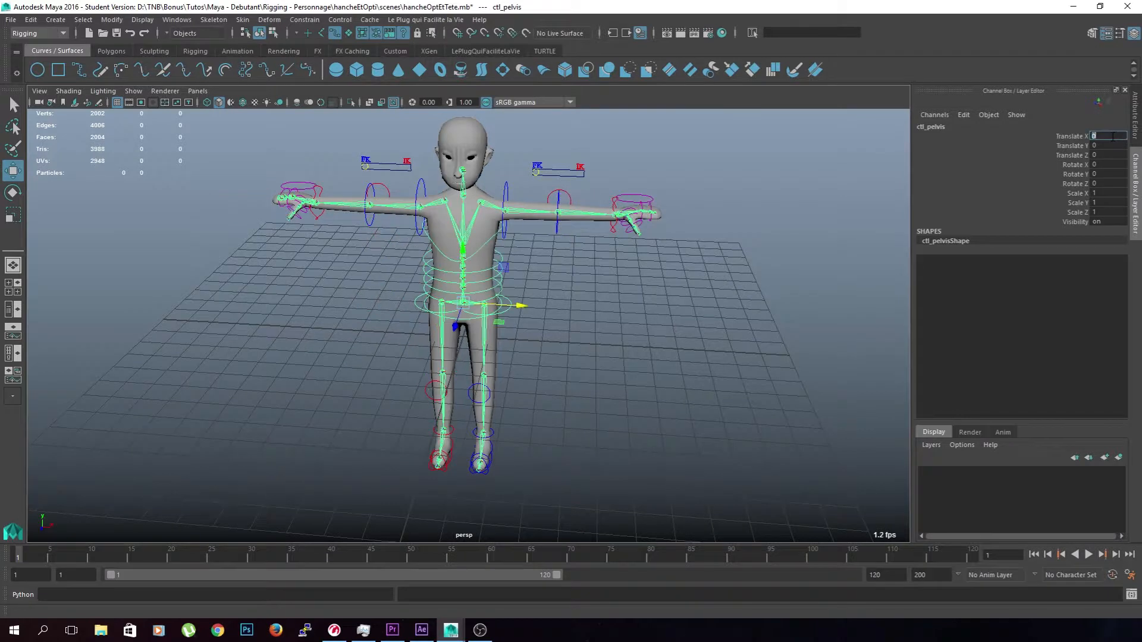
left_click(599, 352)
Lower all control vertices of ctl_hip_L to just above crotch height, below the pelvis ring, and return the curve to object mode
scroll(565, 304, "up", 5)
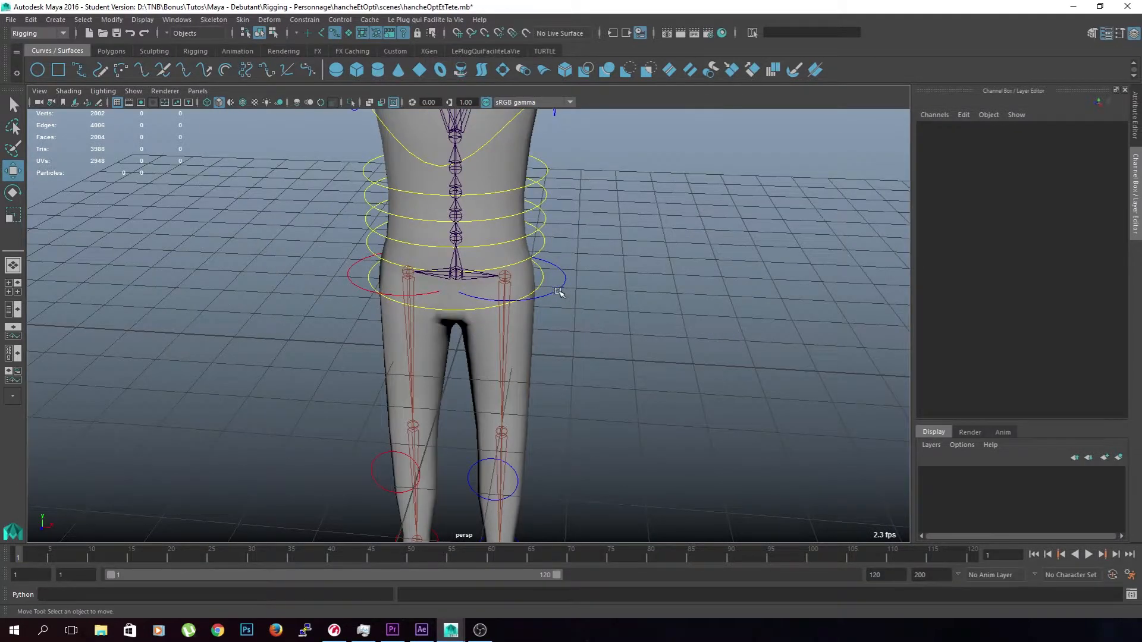
left_click(559, 292)
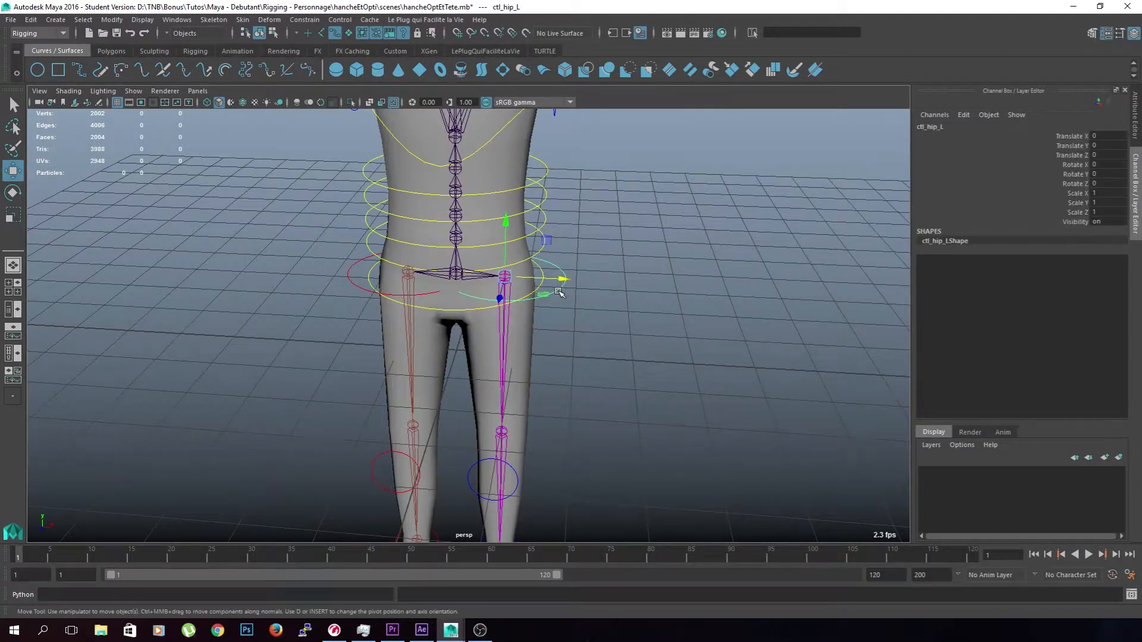
left_click(593, 318)
scroll(583, 318, "up", 3)
left_click_drag(579, 319, 579, 298, "alt")
left_click(596, 258)
right_click(597, 258)
left_click(592, 258)
left_click_drag(416, 292, 644, 234, "shift")
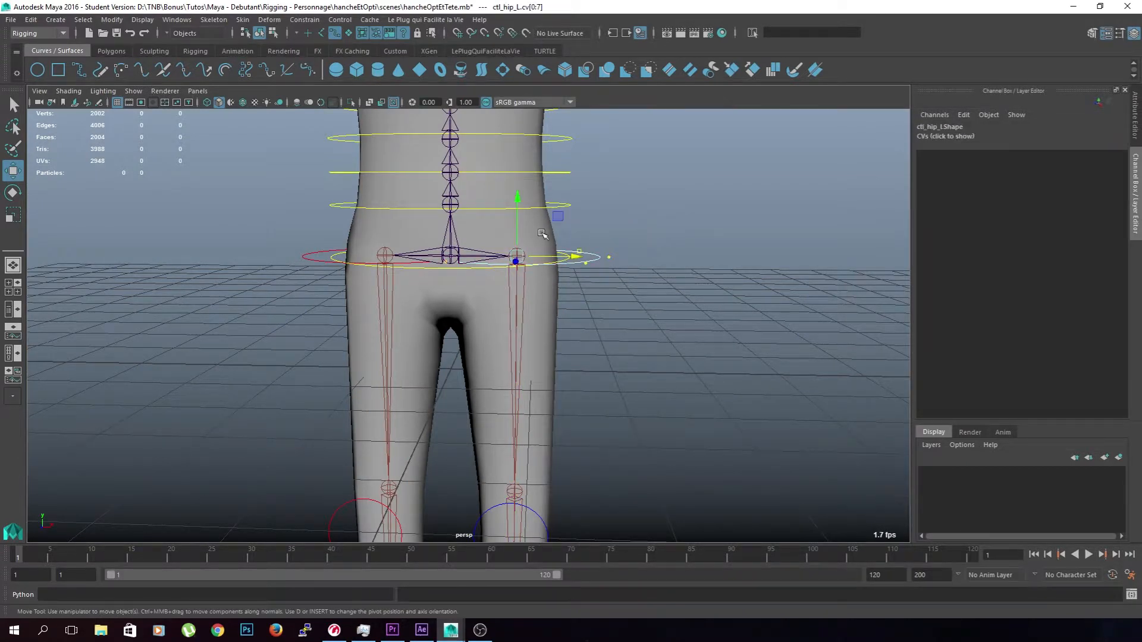
left_click_drag(518, 198, 517, 243)
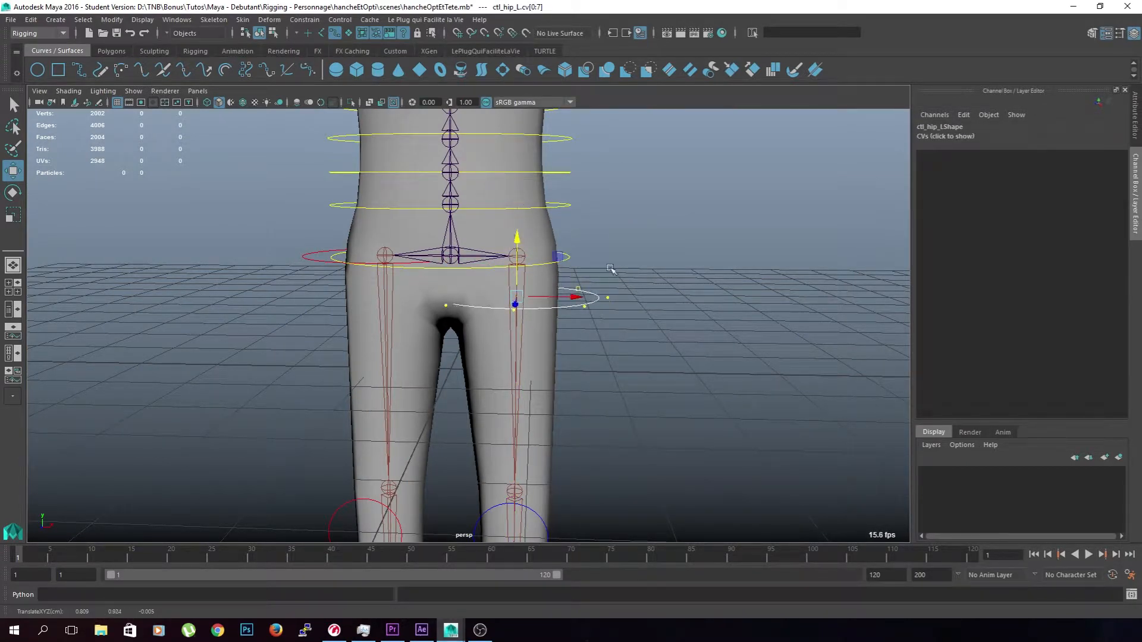
left_click(604, 307)
right_click_drag(597, 302, 665, 268)
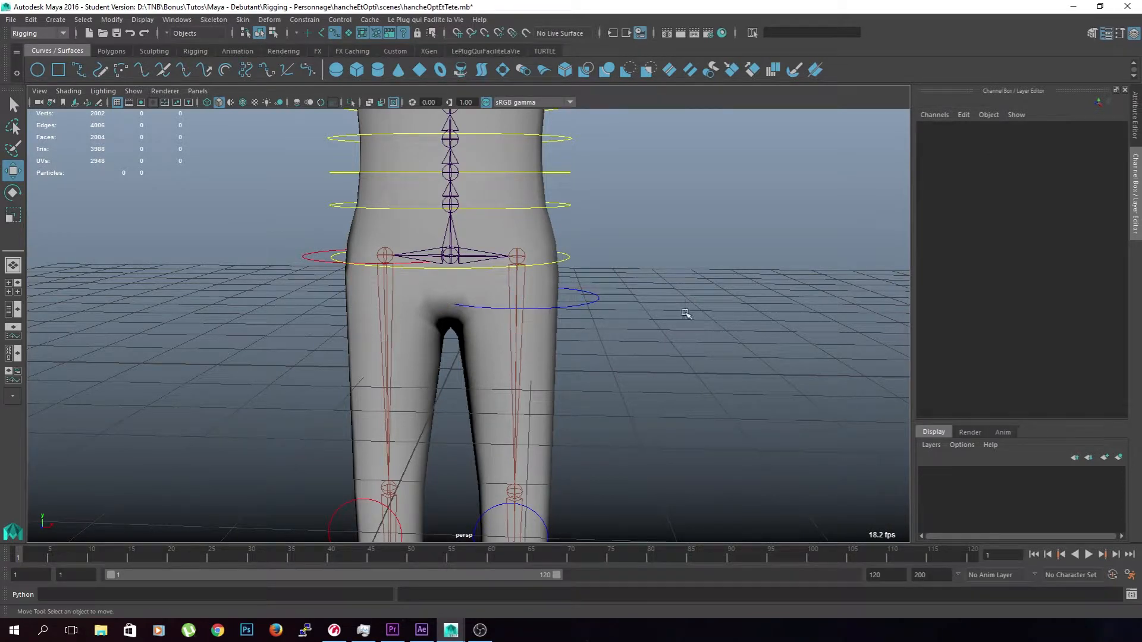
left_click(600, 298)
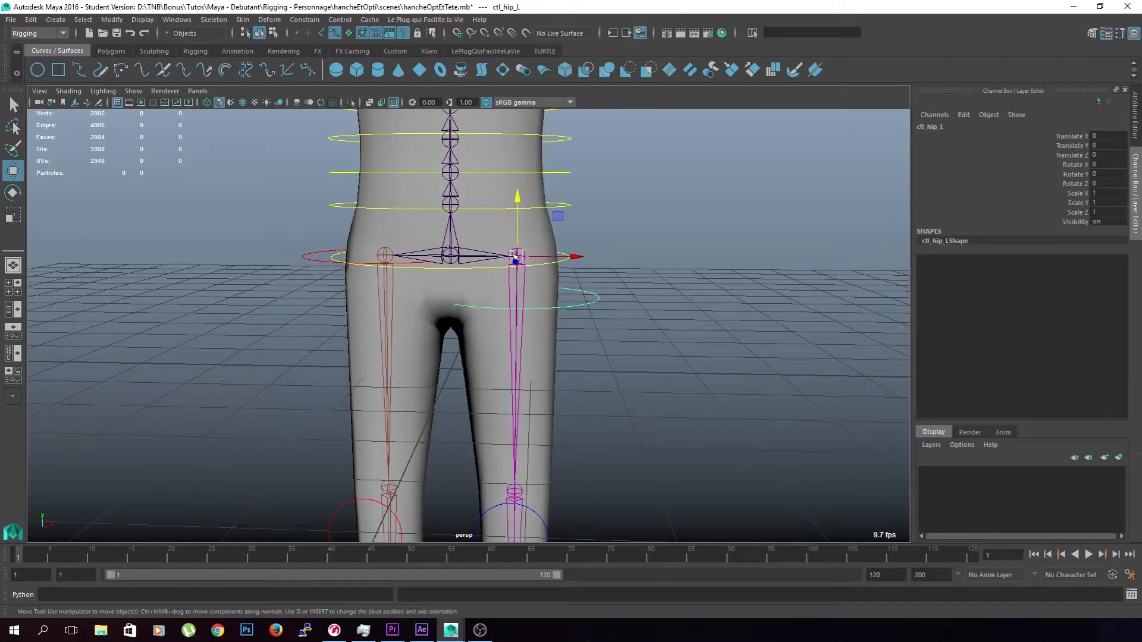
left_click(454, 289)
Lower all control vertices of ctl_hip_R level with the left hip controller and return the curve to object mode
left_click(318, 256)
right_click_drag(319, 257, 280, 260)
left_click_drag(233, 201, 498, 316)
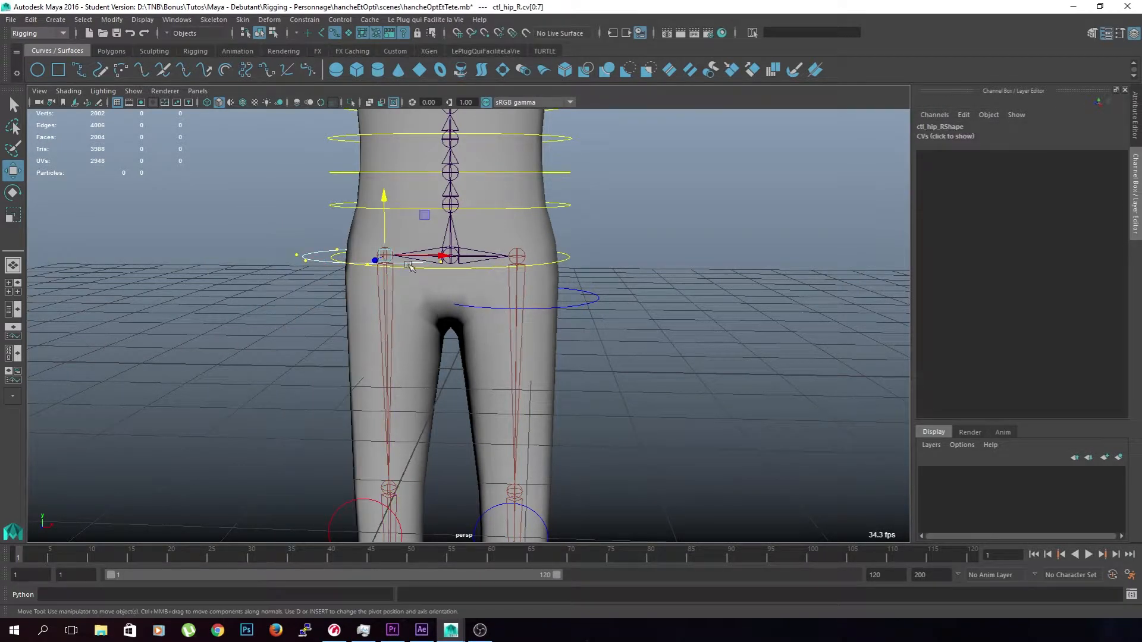
left_click_drag(385, 196, 384, 238)
left_click(376, 338)
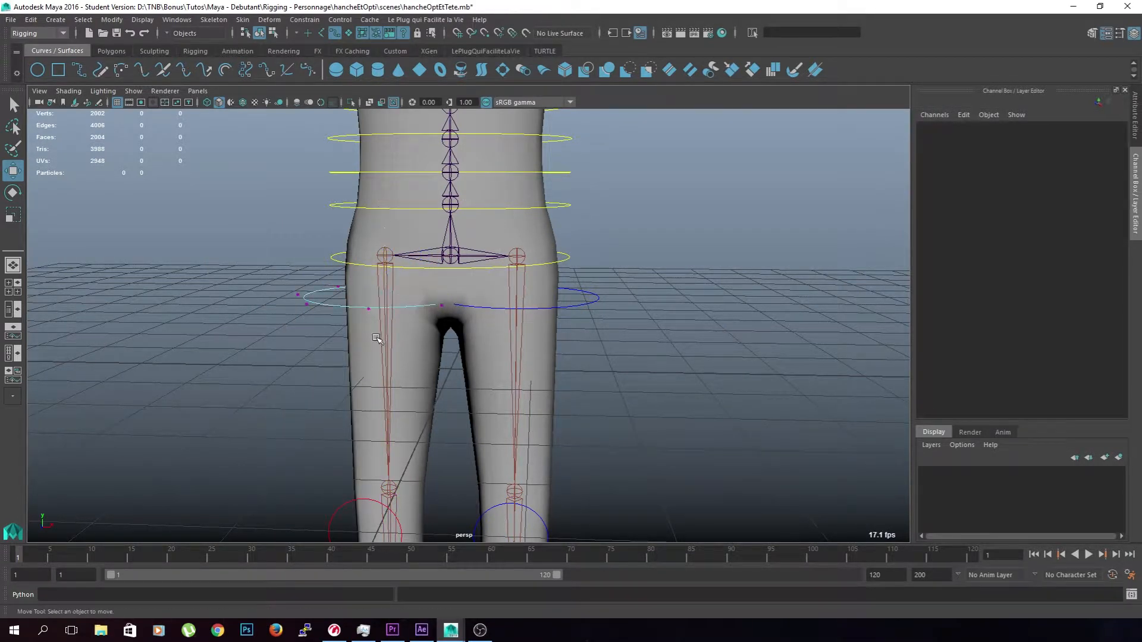
right_click_drag(322, 305, 359, 284)
left_click(319, 291)
scroll(392, 362, "down", 4)
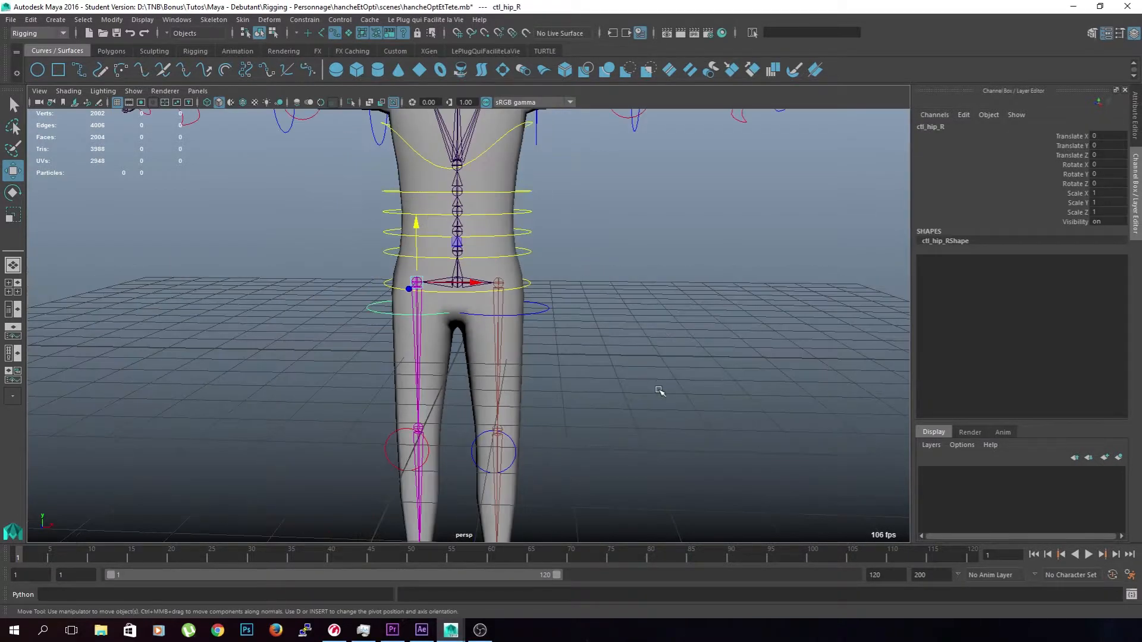
left_click(660, 391)
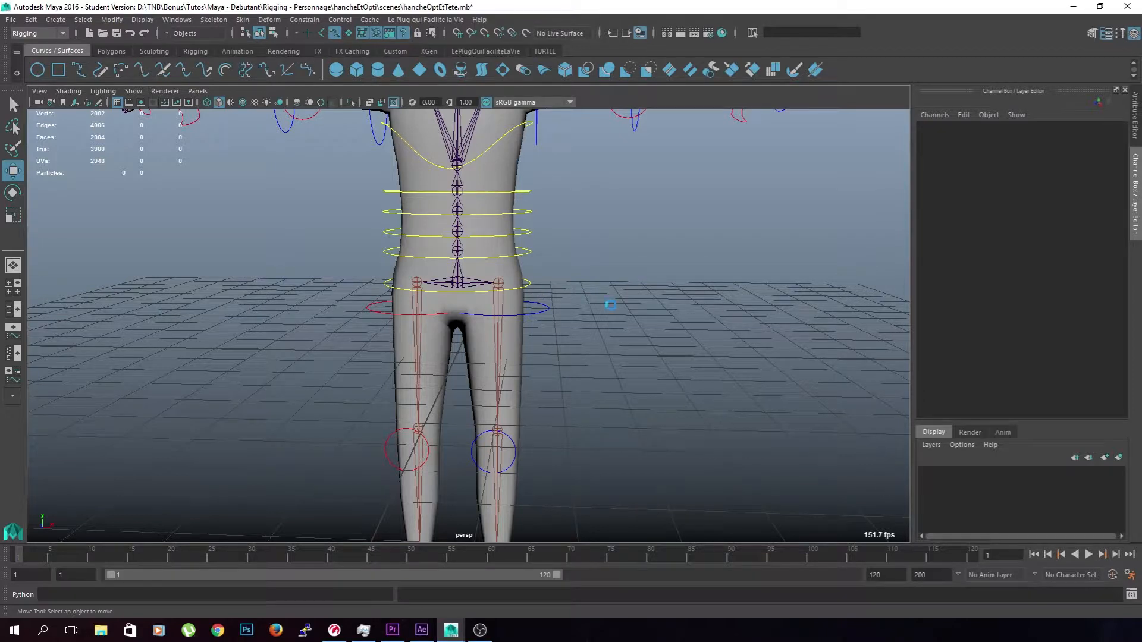
key("Return")
Test the rig by shifting ctl_pelvis sideways along X, and restore its original Translate X
middle_click_drag(603, 277, 565, 395, "alt")
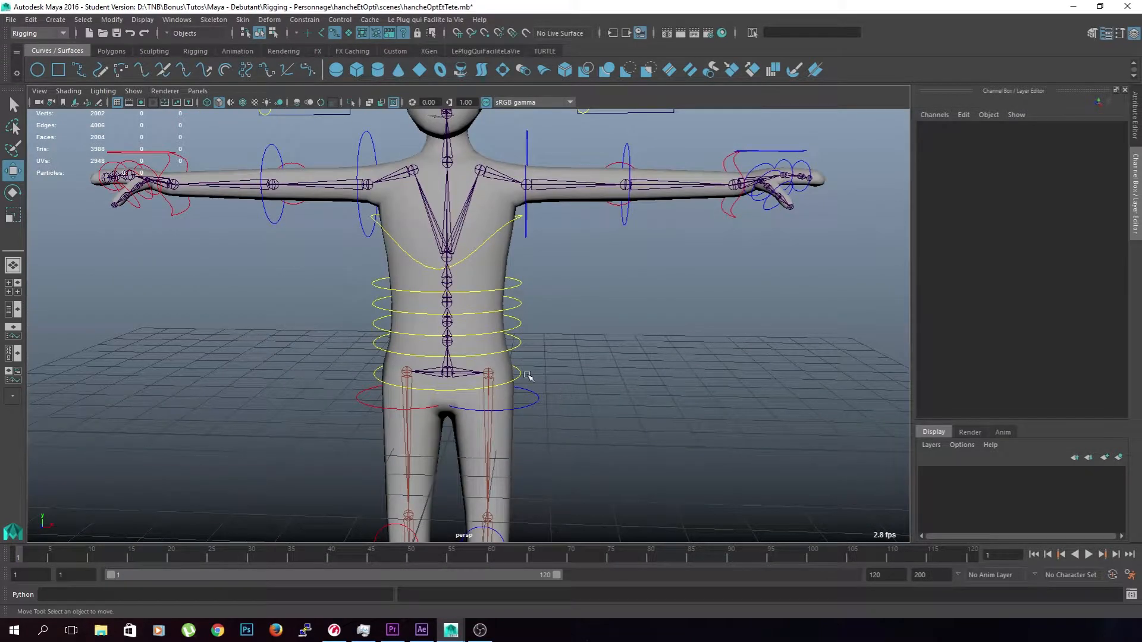
left_click(527, 376)
middle_click_drag(614, 355, 662, 376, "alt")
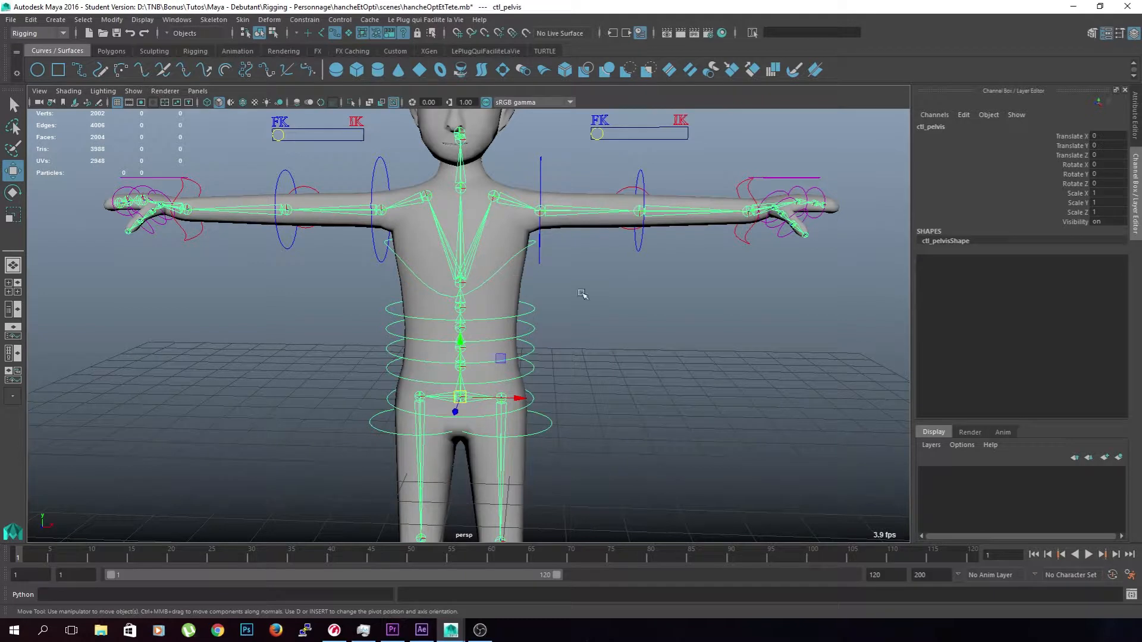
left_click_drag(518, 398, 583, 434)
double_click(1099, 136)
left_click(713, 337)
left_click_drag(714, 337, 697, 347, "alt")
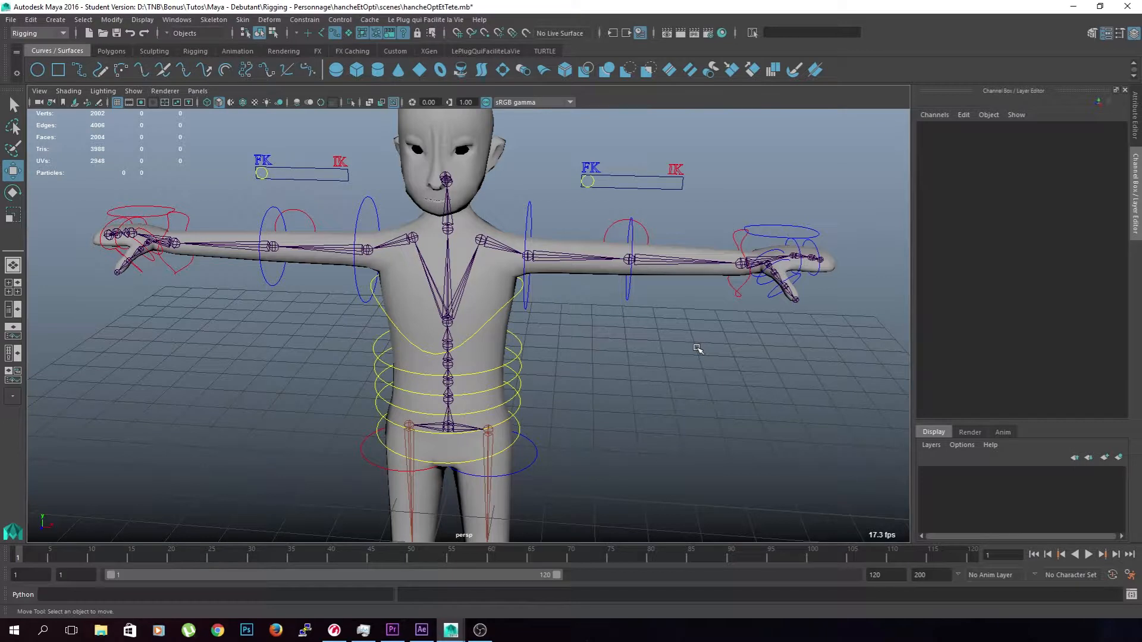
Test-rotate the left shoulder controller ctl_shoulder_L and reset its Rotate X, Y and Z to 0
left_click(530, 208)
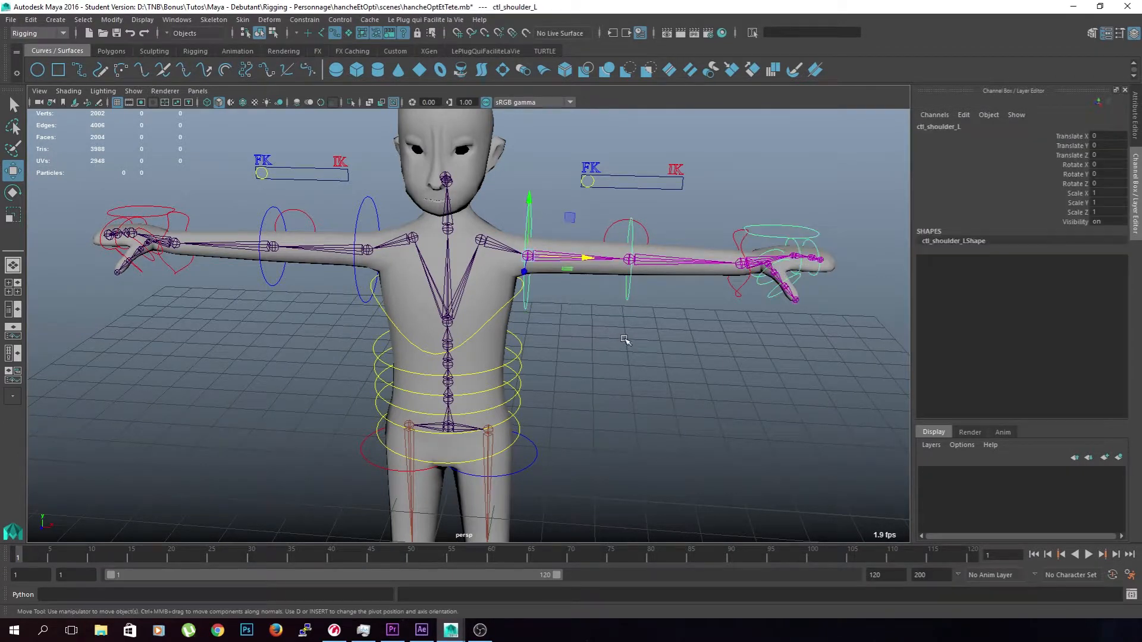
key("e")
mouse_move(571, 273)
left_mouse_down()
mouse_move(555, 278)
mouse_move(571, 277)
left_mouse_up()
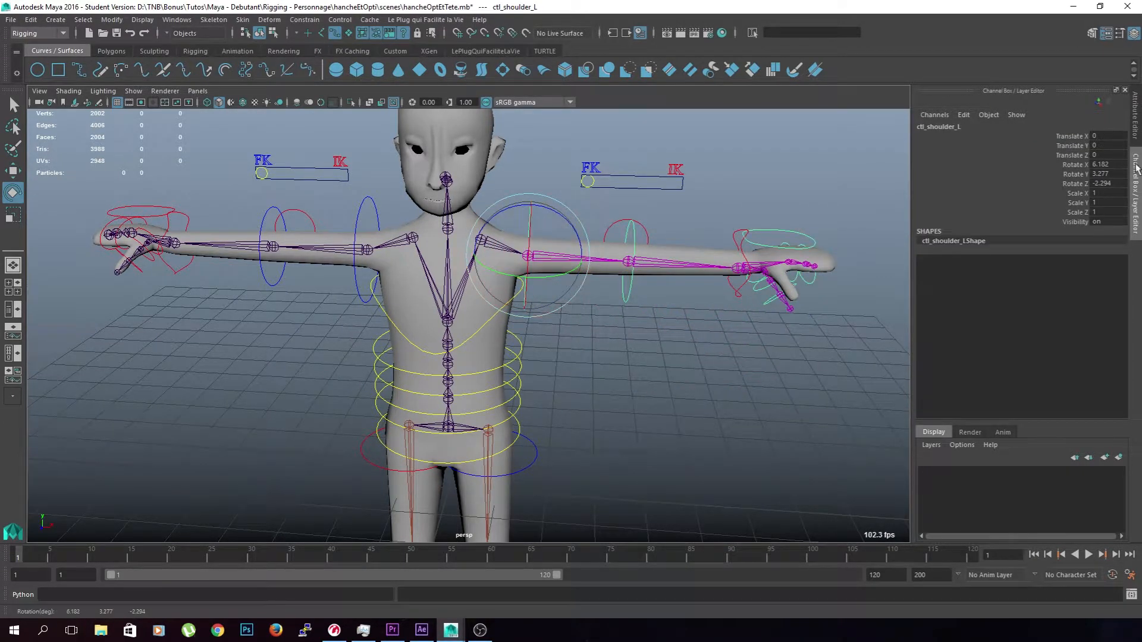
left_click_drag(1105, 165, 1107, 183)
type("0")
key("Return")
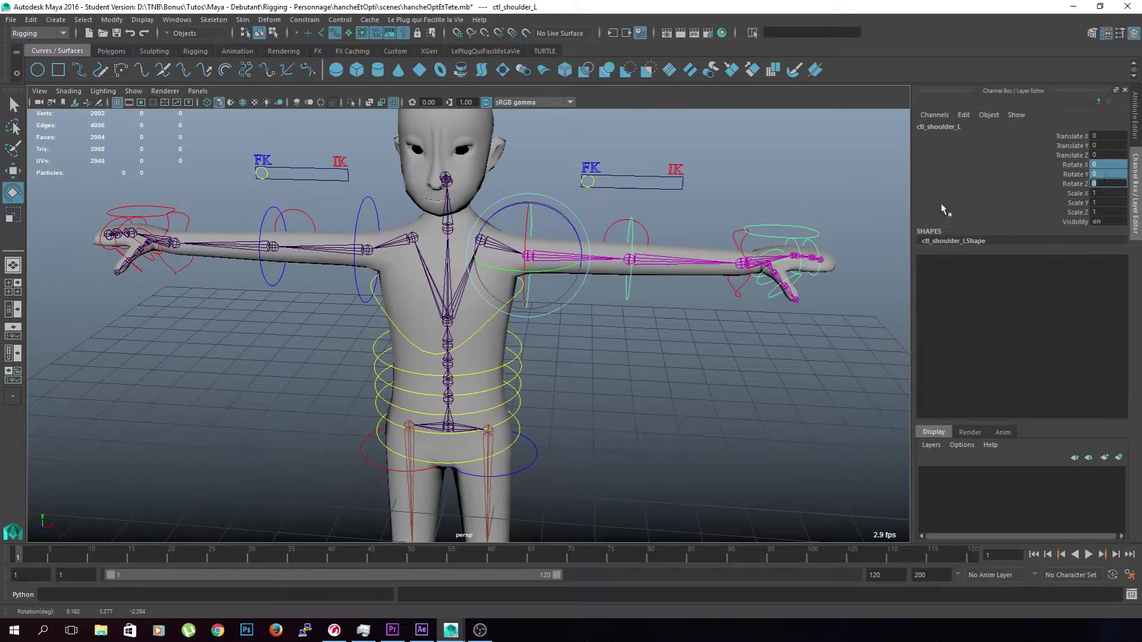
middle_click_drag(734, 344, 746, 319, "alt")
left_click_drag(746, 320, 742, 292, "alt")
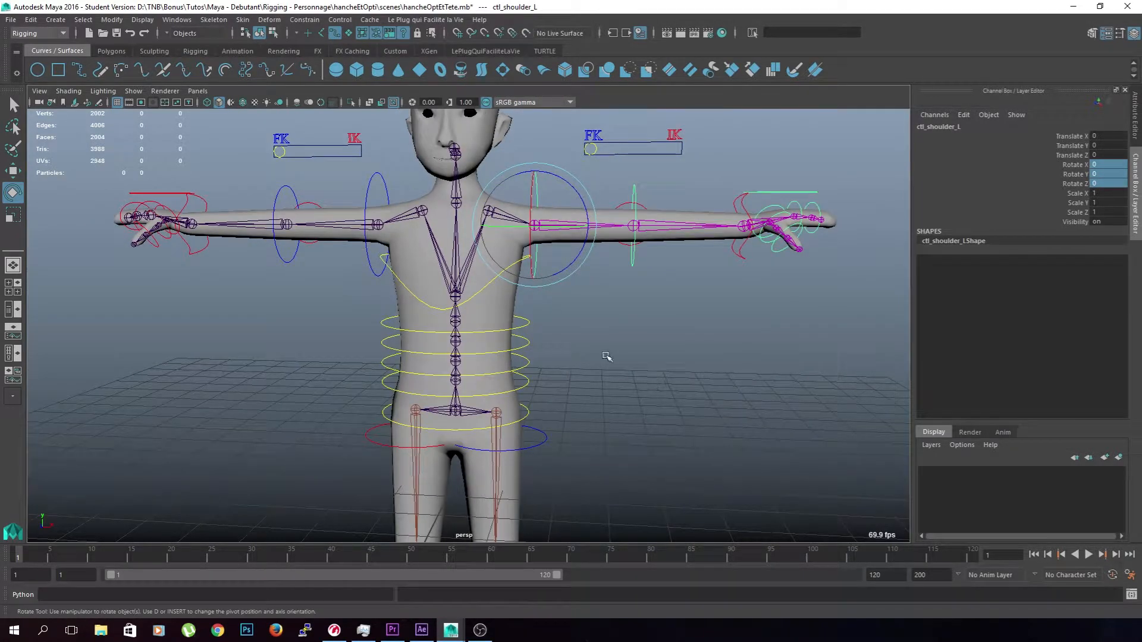
Test the rig by rotating ctl_pelvis freely to about 13, -39 and 5 degrees in X, Y and Z
key("q")
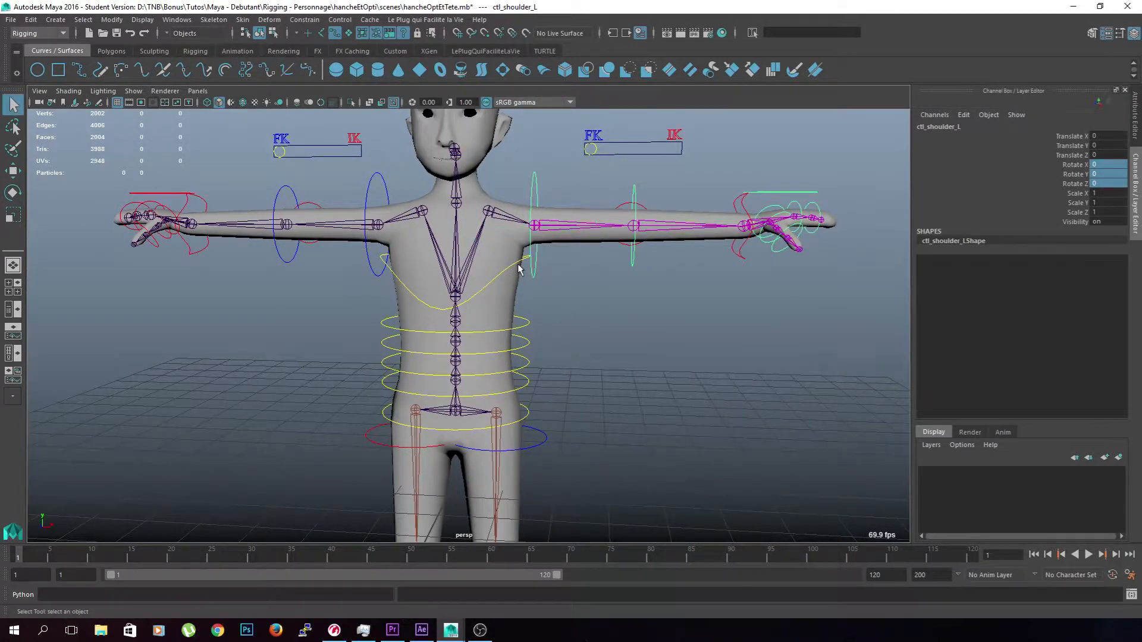
left_click(382, 185)
left_click(395, 274)
key("ctrl+z")
left_click(356, 349)
left_click(386, 409)
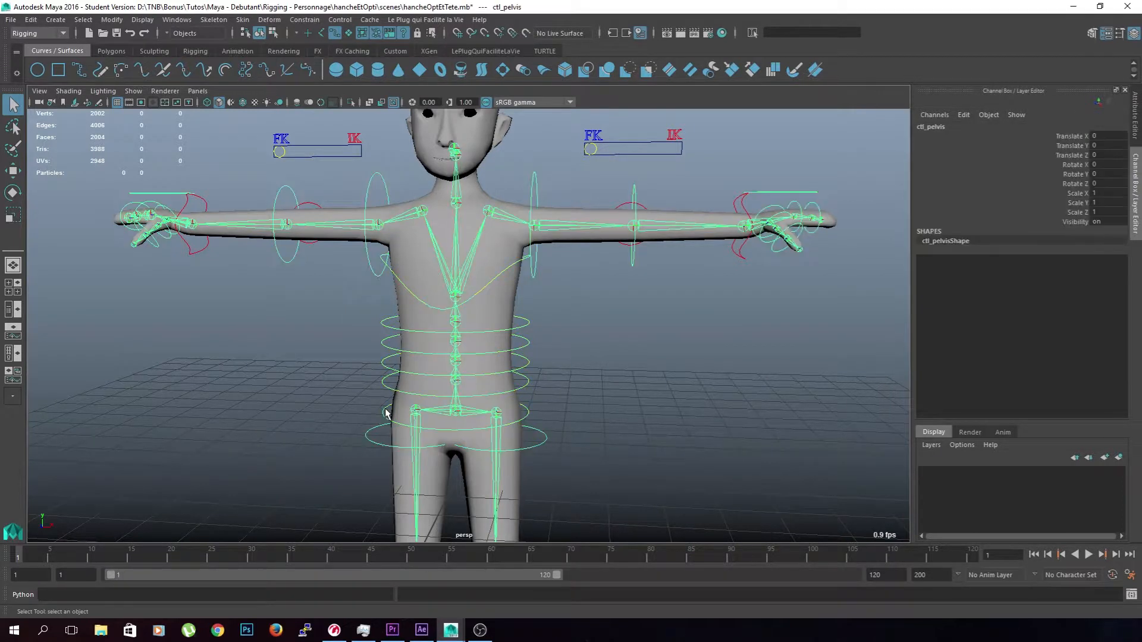
key("w")
mouse_move(513, 409)
left_mouse_down()
mouse_move(429, 415)
mouse_move(518, 411)
left_mouse_up()
left_click(531, 281)
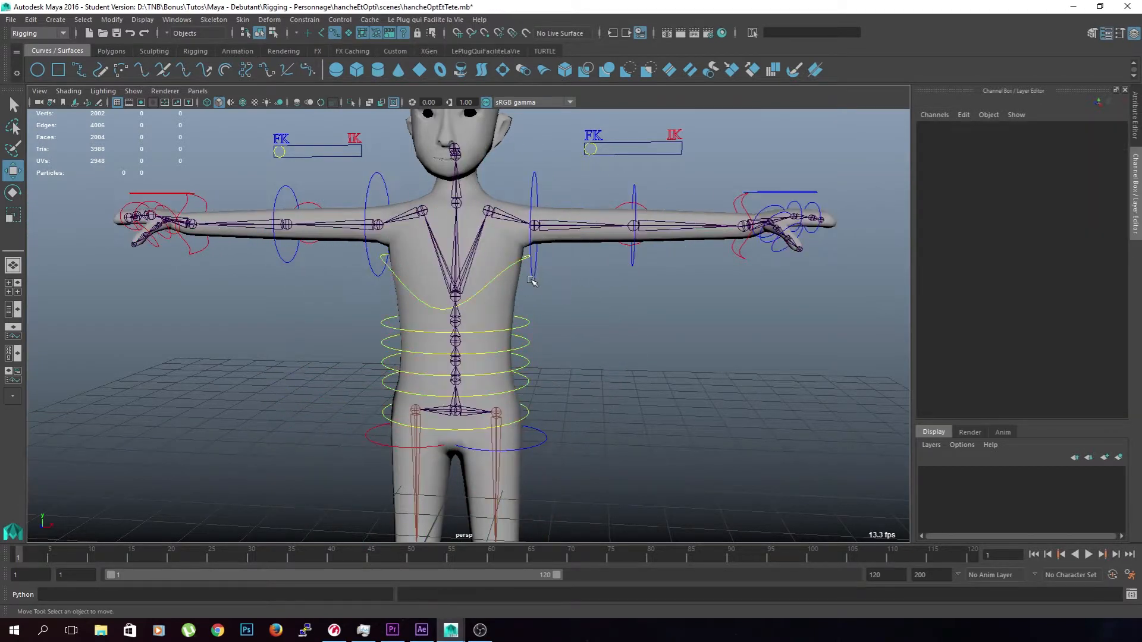
left_click(527, 417)
key("e")
left_click_drag(518, 412, 624, 381)
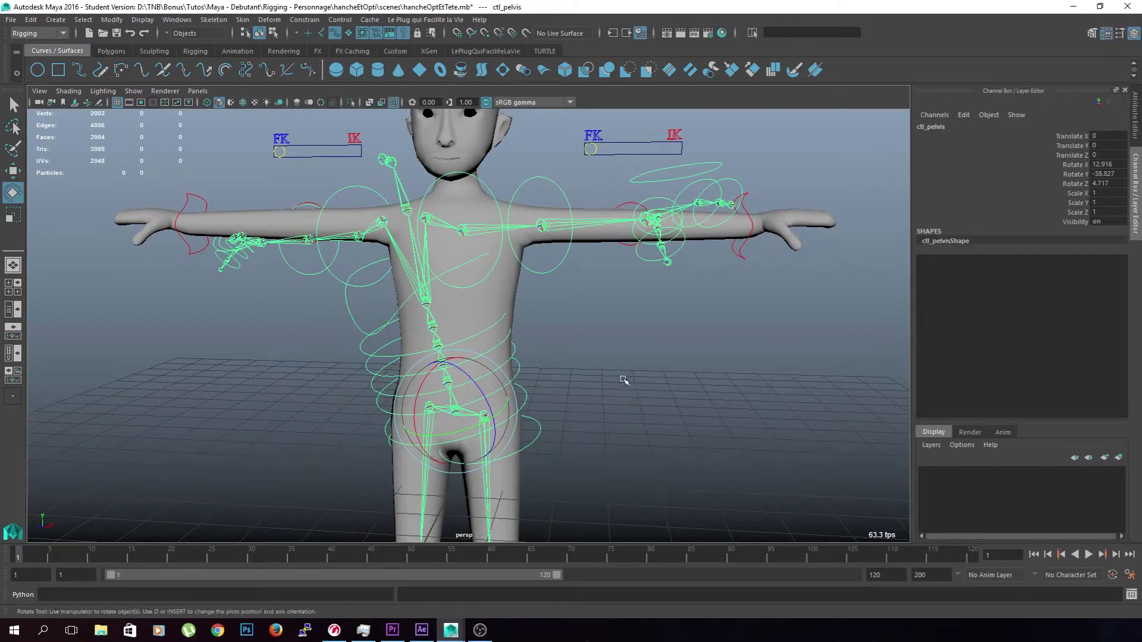
Test-rotate the left shoulder controller so the arm skeleton swings down beside the body
left_click(624, 380)
left_click_drag(574, 343, 524, 232, "alt")
left_click(517, 217)
left_click_drag(520, 274, 597, 328)
Undo the transform reset applied to all selected controllers together with the FK/IK switches
left_click(551, 414)
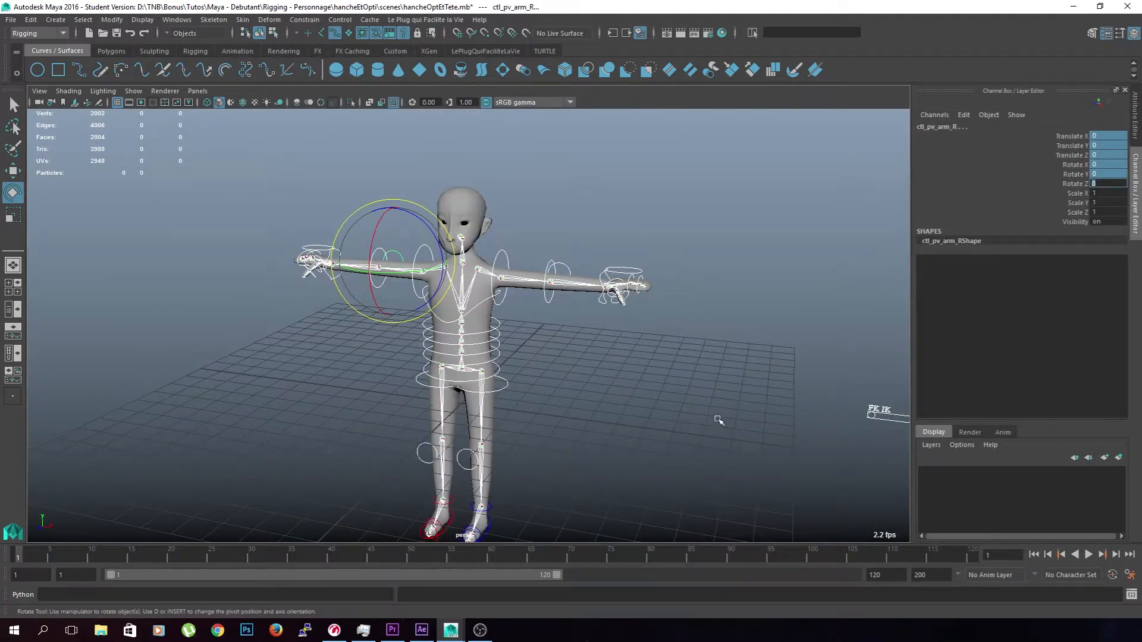
key("ctrl+z")
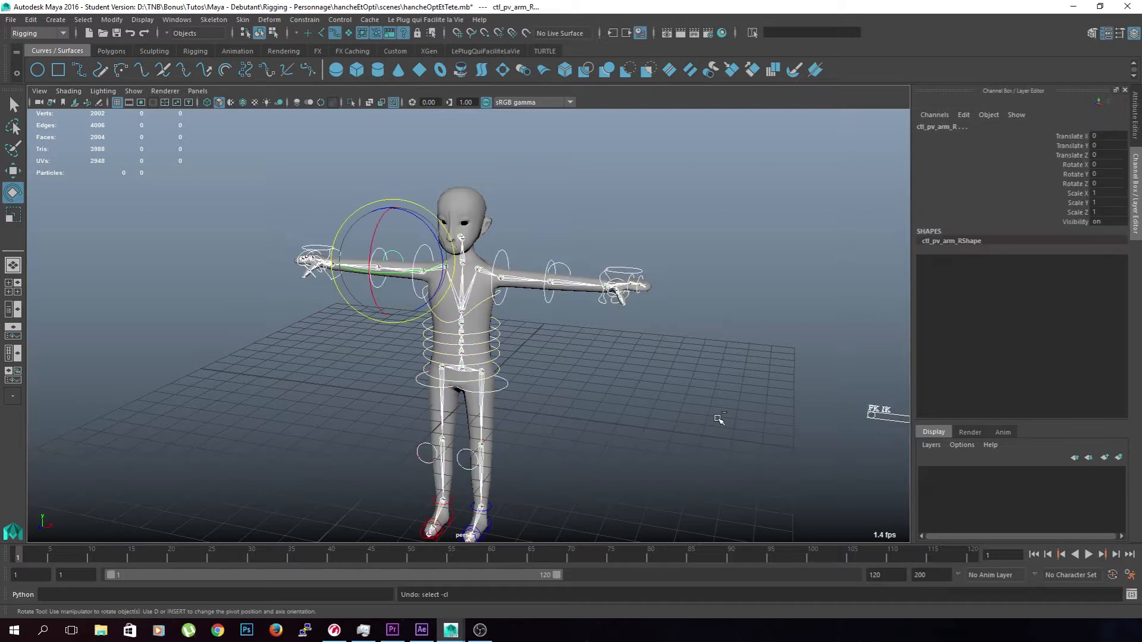
key("ctrl+z")
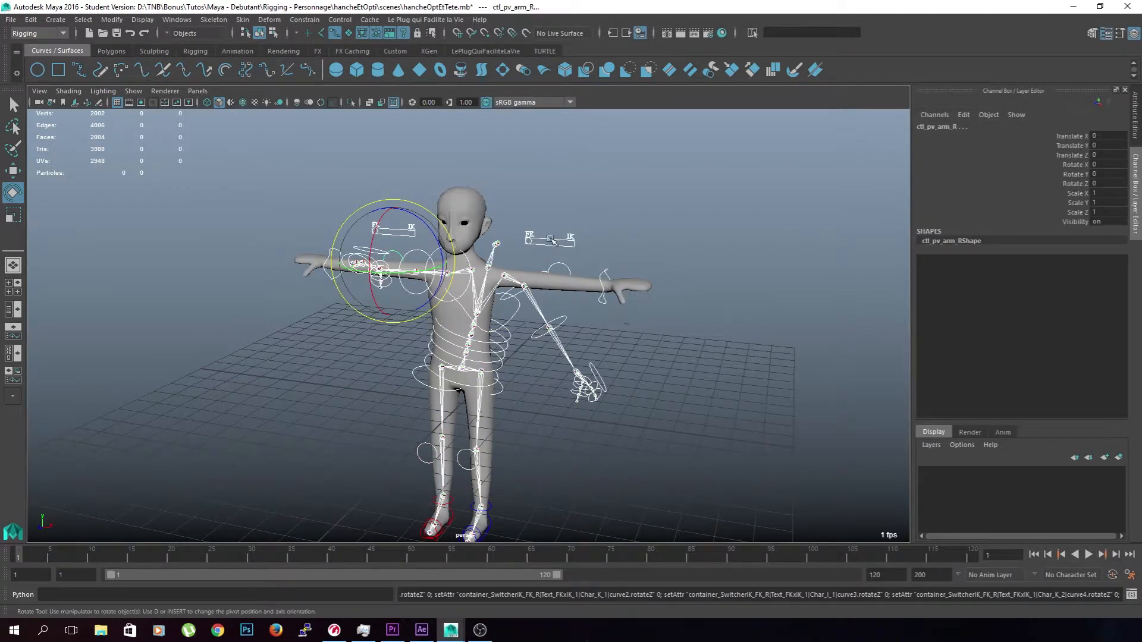
key("q")
left_click(394, 233, "shift")
key("ctrl+z")
key("ctrl+z")
key("ctrl+z")
key("ctrl+z")
key("ctrl+z")
key("ctrl+z")
Remove both FK/IK switches from the controller selection, and set Translate and Rotate X, Y and Z of the remaining controllers to 0
left_click(640, 360)
left_click_drag(631, 376, 208, 170, "alt")
scroll(651, 395, "down", 4)
scroll(523, 256, "up", 5)
middle_click_drag(530, 263, 559, 321, "alt")
left_click_drag(577, 357, 593, 310, "alt")
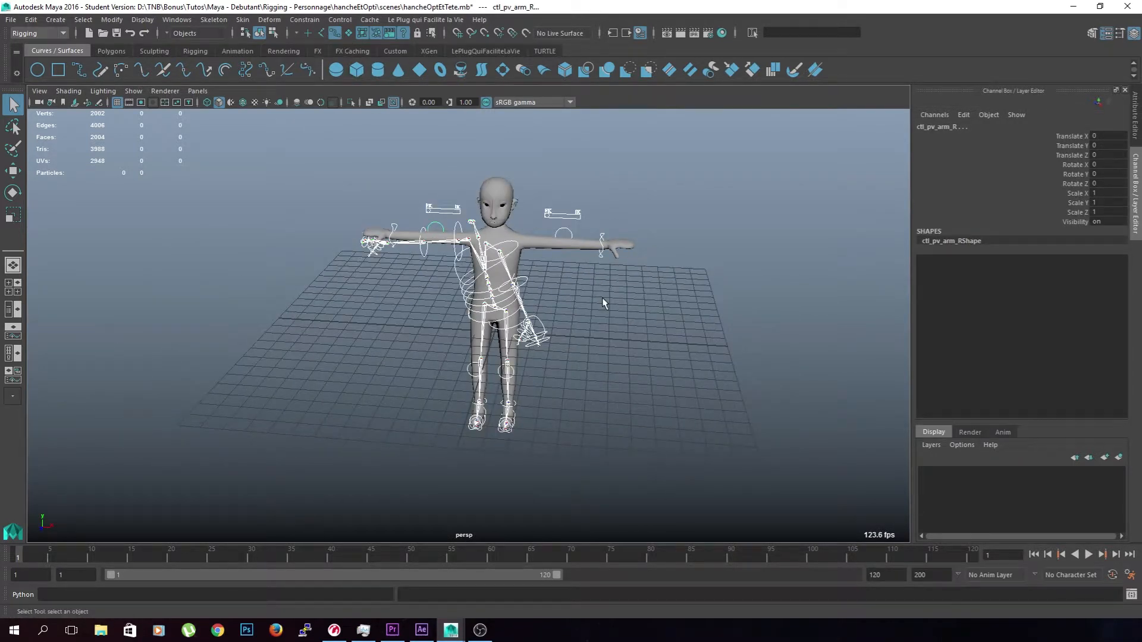
scroll(602, 297, "up", 5)
left_click_drag(604, 292, 613, 268, "alt")
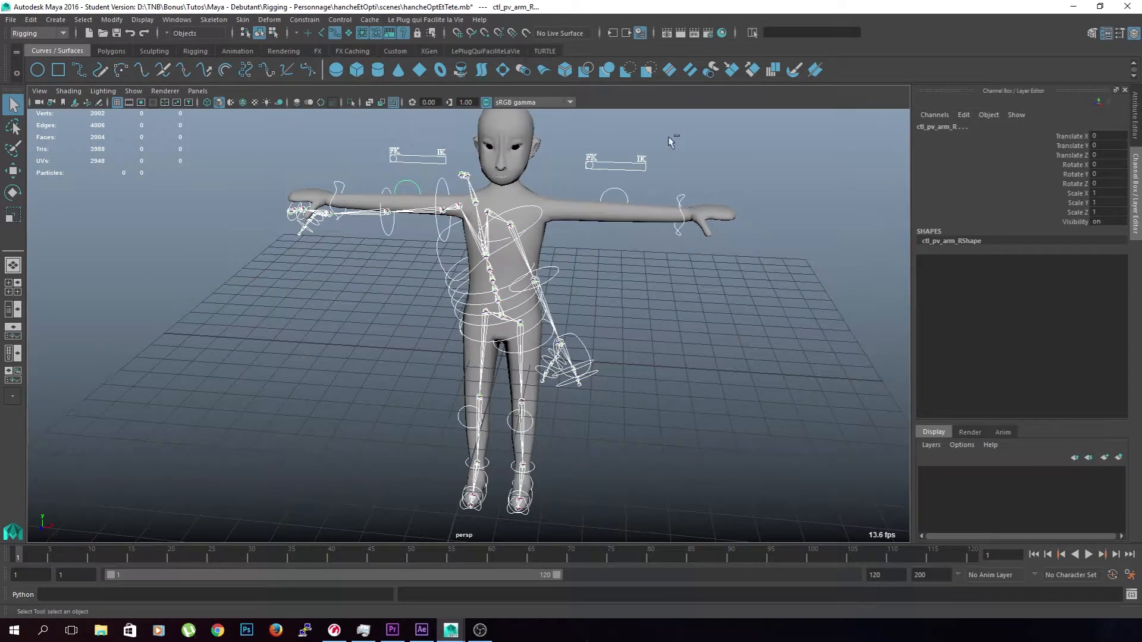
left_click_drag(581, 174, 581, 174, "ctrl")
left_click_drag(358, 135, 448, 170, "ctrl")
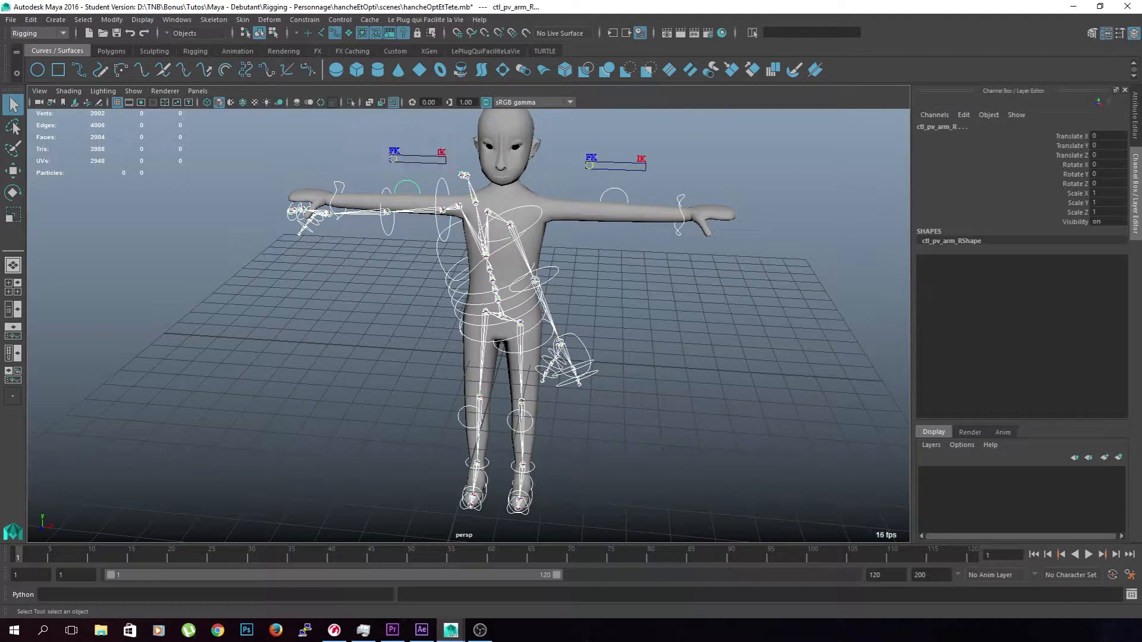
left_click_drag(1099, 186, 1107, 144)
type("0")
key("Return")
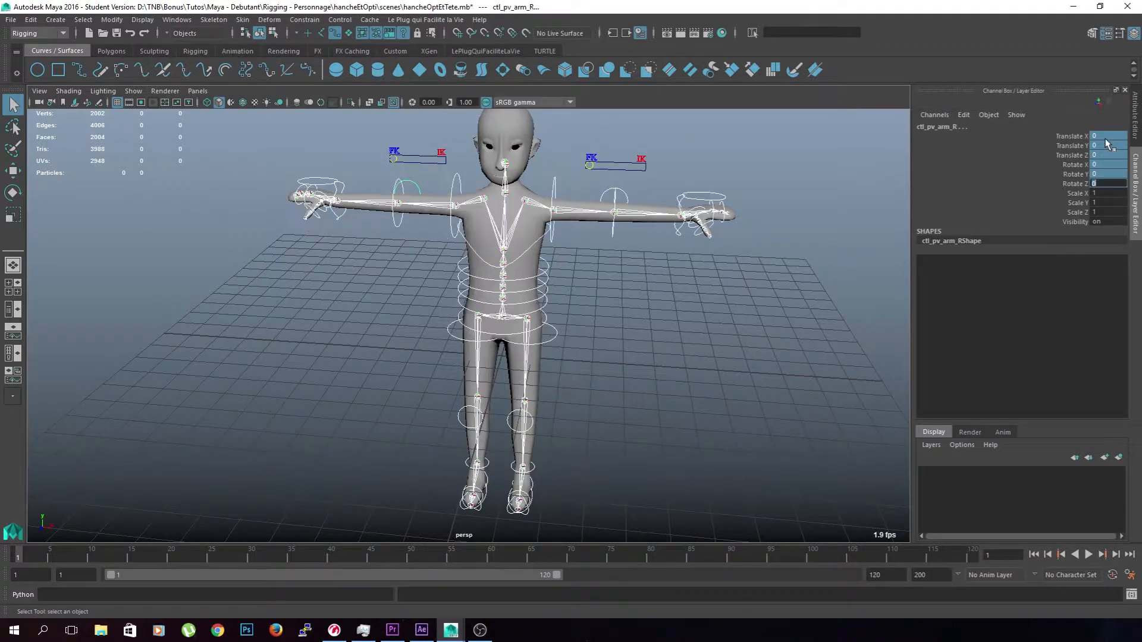
left_click(669, 326)
Create a NURBS circle and snap it to the joint at the base of the neck
left_click_drag(674, 326, 660, 375, "alt")
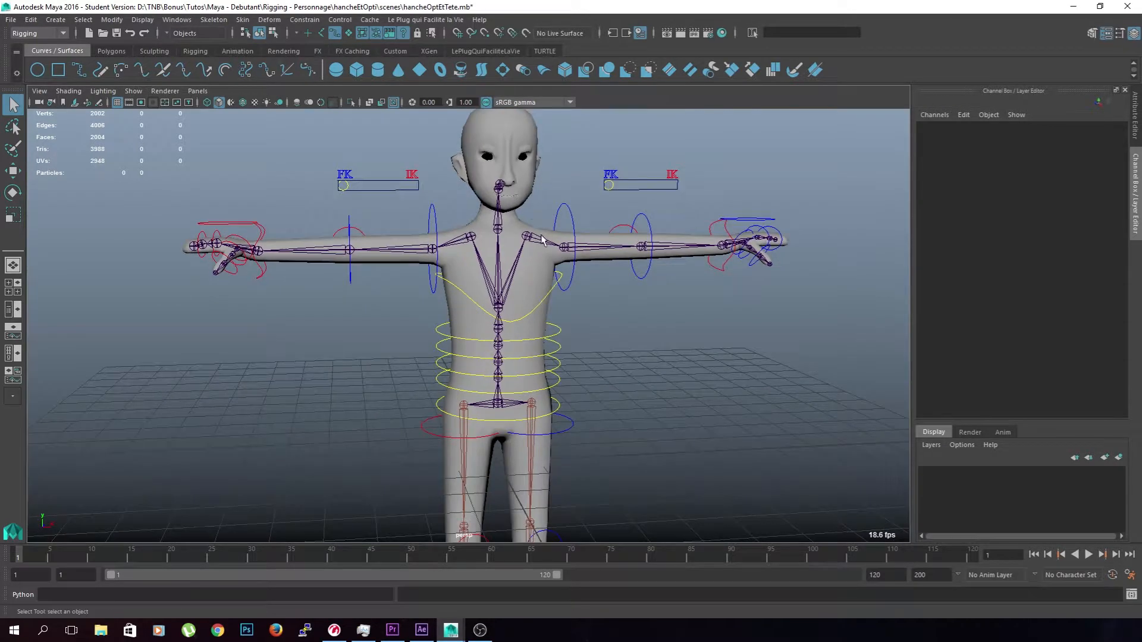
left_click_drag(626, 284, 664, 291, "alt")
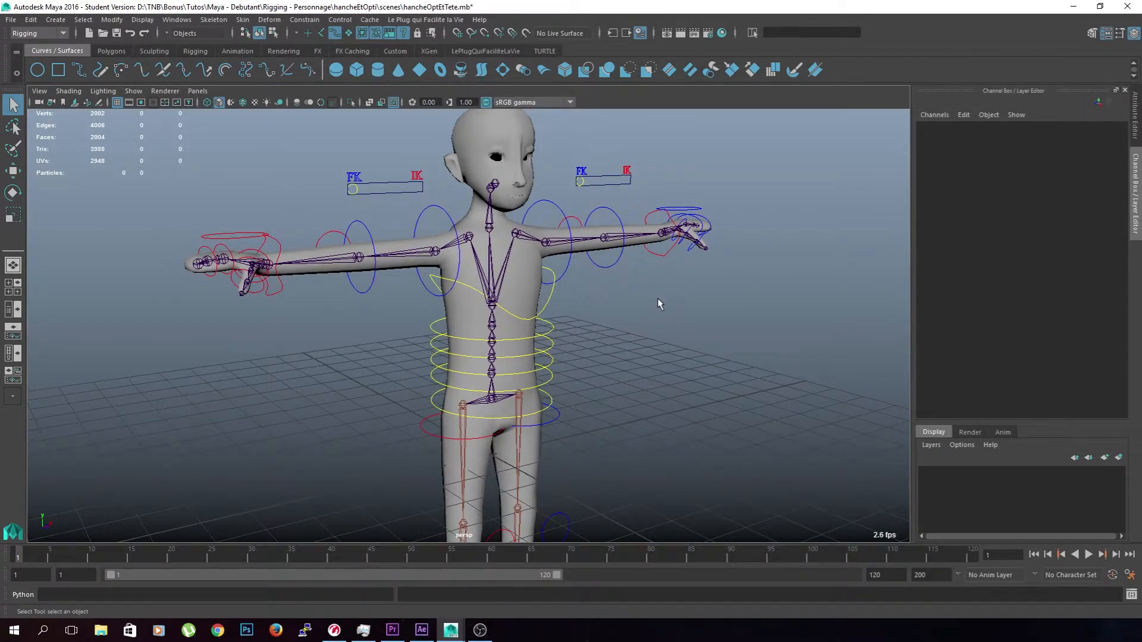
middle_click_drag(657, 298, 666, 261, "alt")
scroll(665, 262, "down", 2)
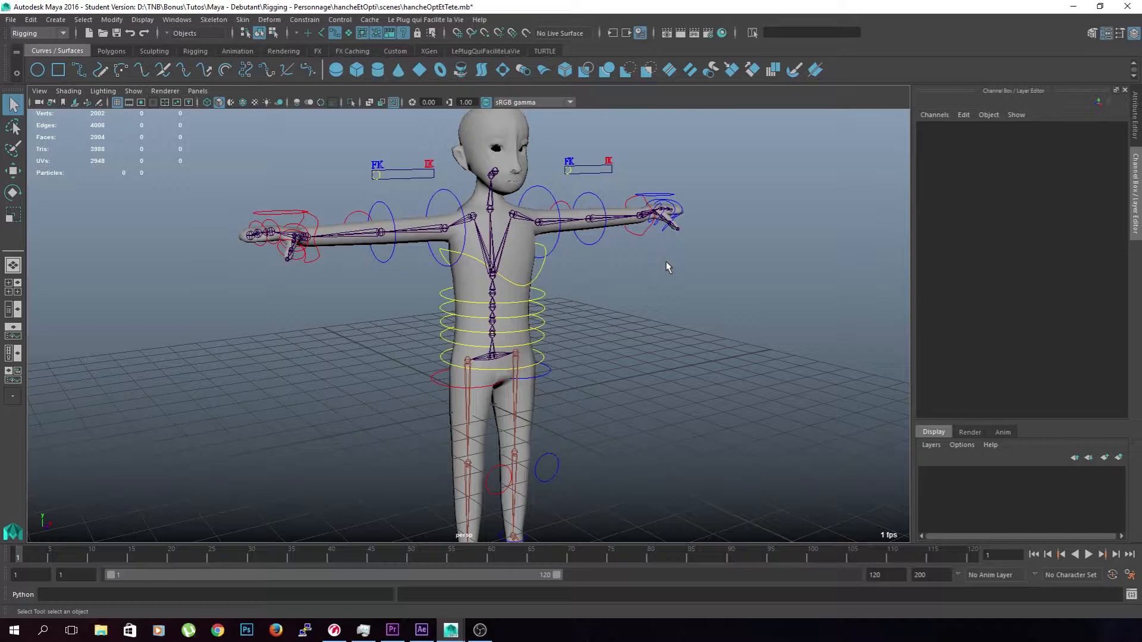
left_click(38, 71)
key("w")
middle_click_drag(619, 379, 609, 397, "alt")
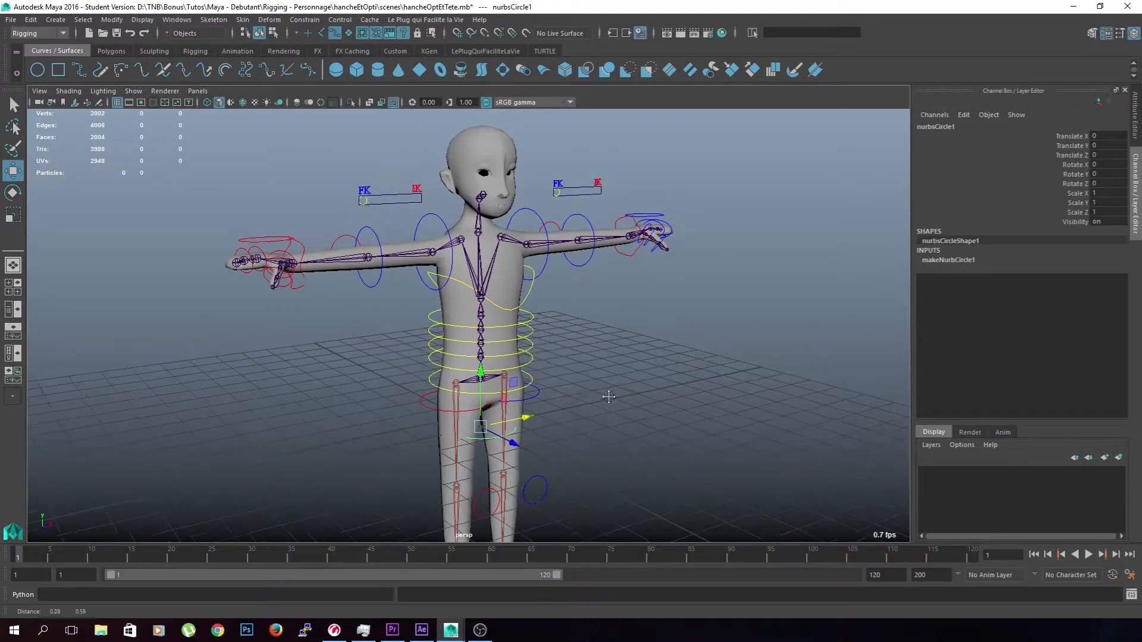
key("v")
left_click_drag(481, 427, 478, 233)
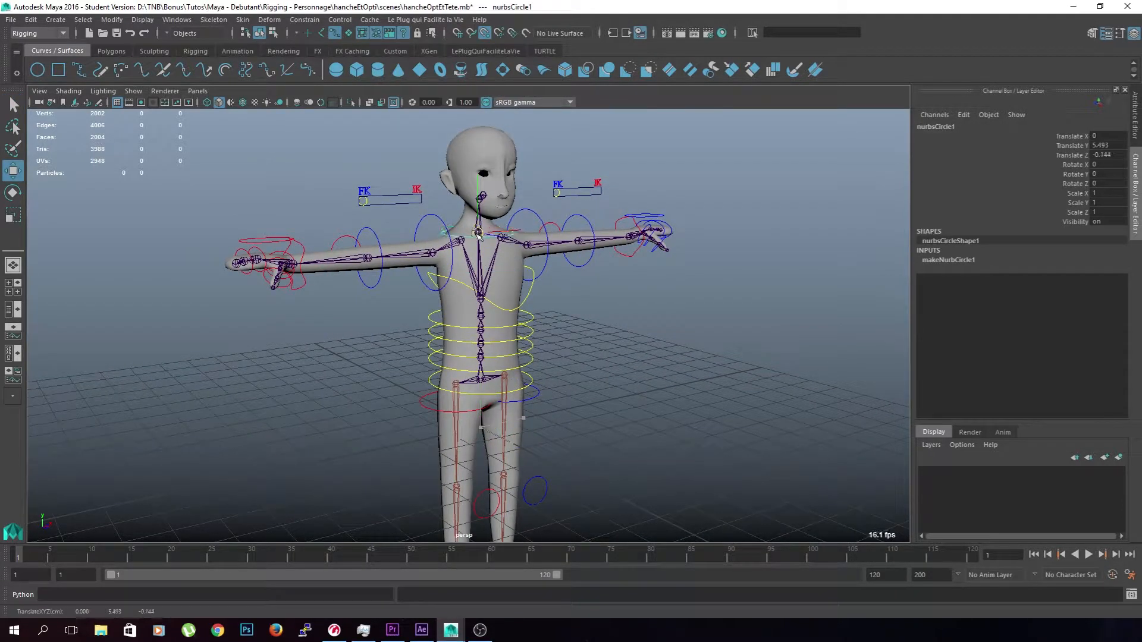
Duplicate the neck-base circle and snap the copy to the joint at the top of the neck
left_click_drag(595, 358, 654, 388, "alt")
right_click_drag(655, 388, 666, 363, "alt")
left_click_drag(666, 363, 677, 330, "alt")
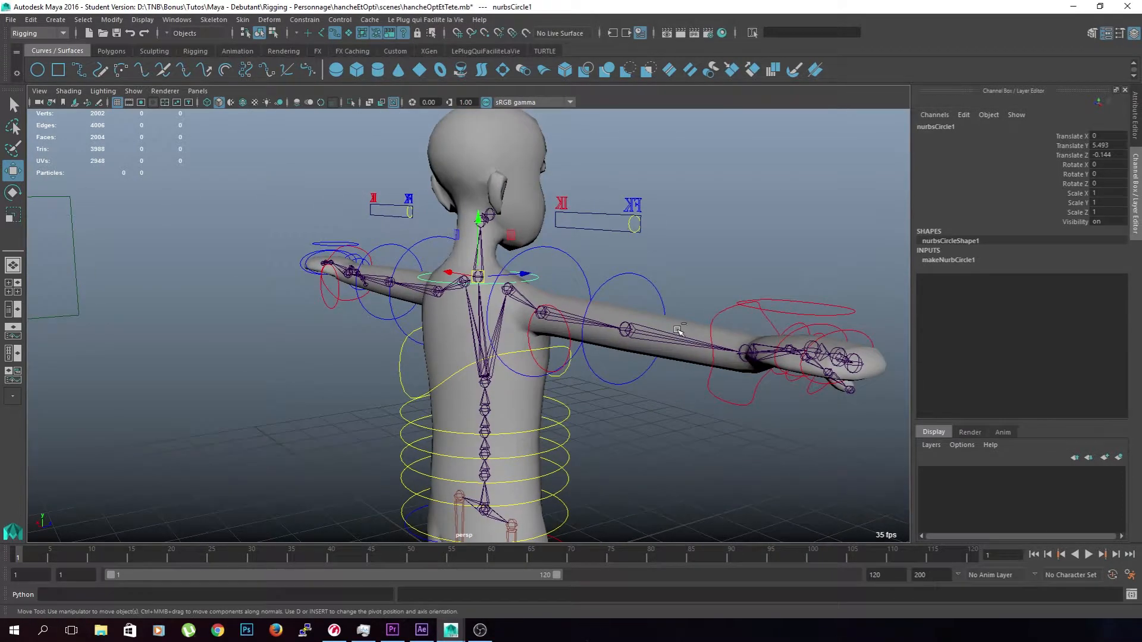
key("ctrl+d")
key("v")
left_click_drag(479, 278, 481, 222)
left_click_drag(628, 245, 683, 288, "alt")
Duplicate the upper neck circle and snap the copy to the small joint just in front of it, undoing the stray extra move
key("ctrl+d")
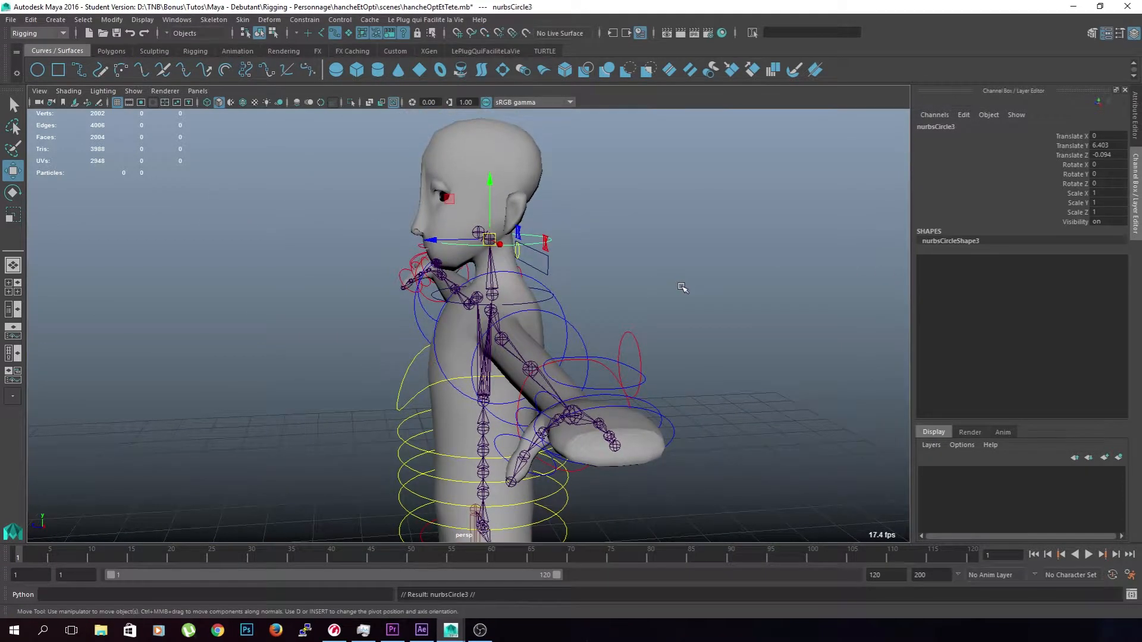
key("v")
middle_click_drag(598, 259, 628, 262)
mouse_move(627, 263)
left_mouse_down("alt")
mouse_move(637, 280)
mouse_move(684, 268)
mouse_move(637, 244)
left_mouse_up("alt")
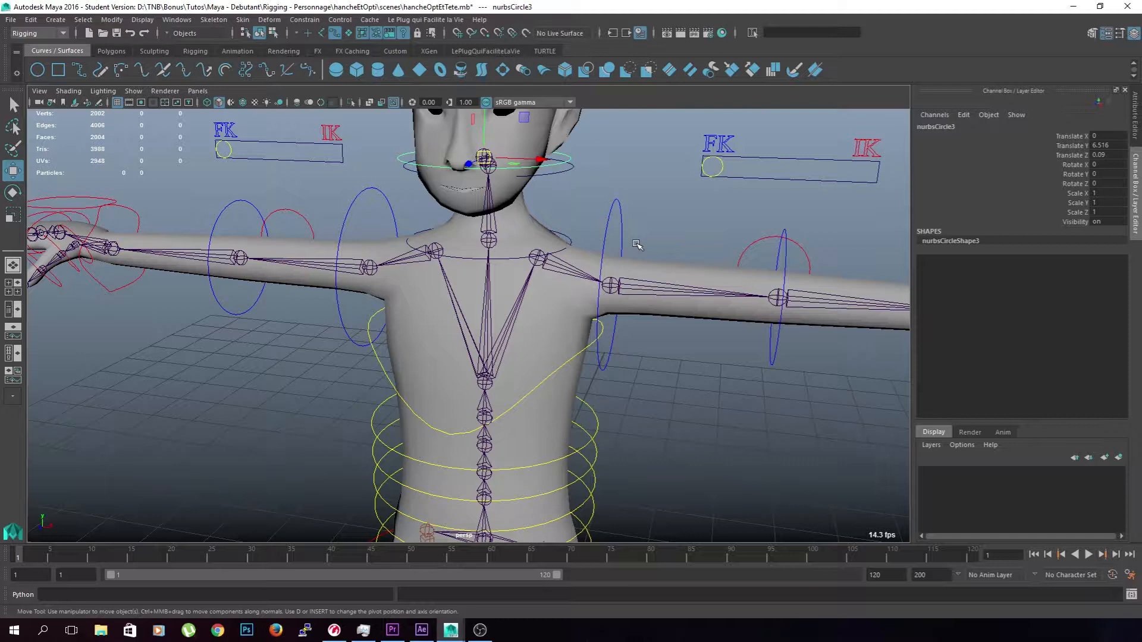
mouse_move(637, 244)
left_mouse_down("alt")
mouse_move(606, 262)
mouse_move(627, 263)
left_mouse_up("alt")
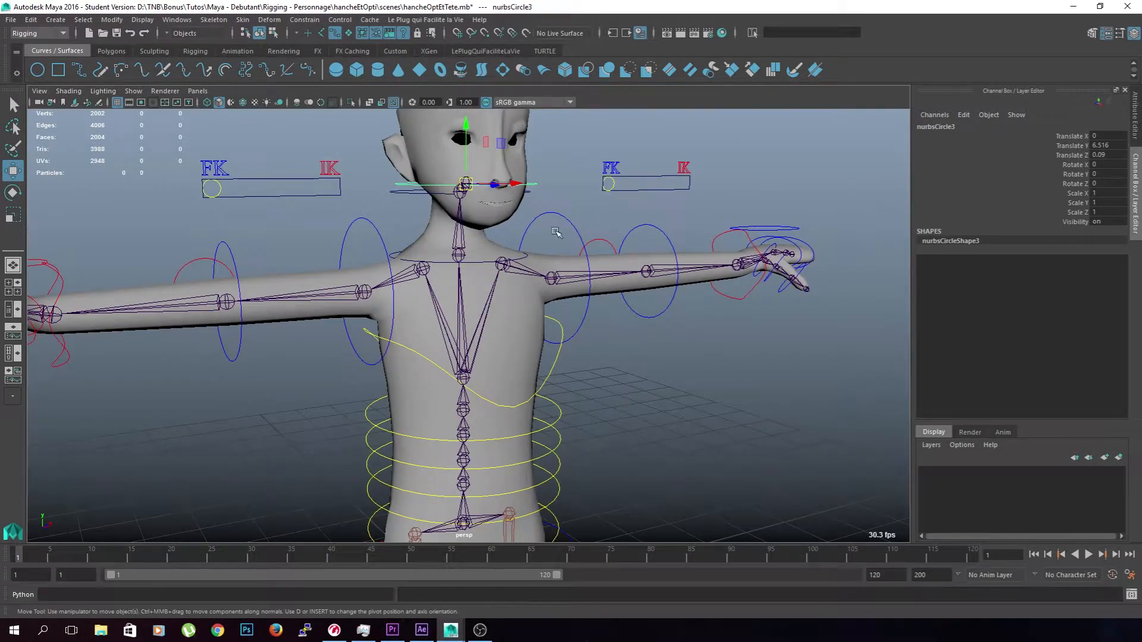
left_click_drag(467, 184, 477, 179)
key("ctrl+z")
Raise the control vertices of the neck-base circle above the shoulders and tilt the ring down towards the front
left_click_drag(687, 329, 447, 272, "alt")
left_click(379, 256)
left_click(377, 259)
left_click_drag(378, 258, 470, 257, "alt")
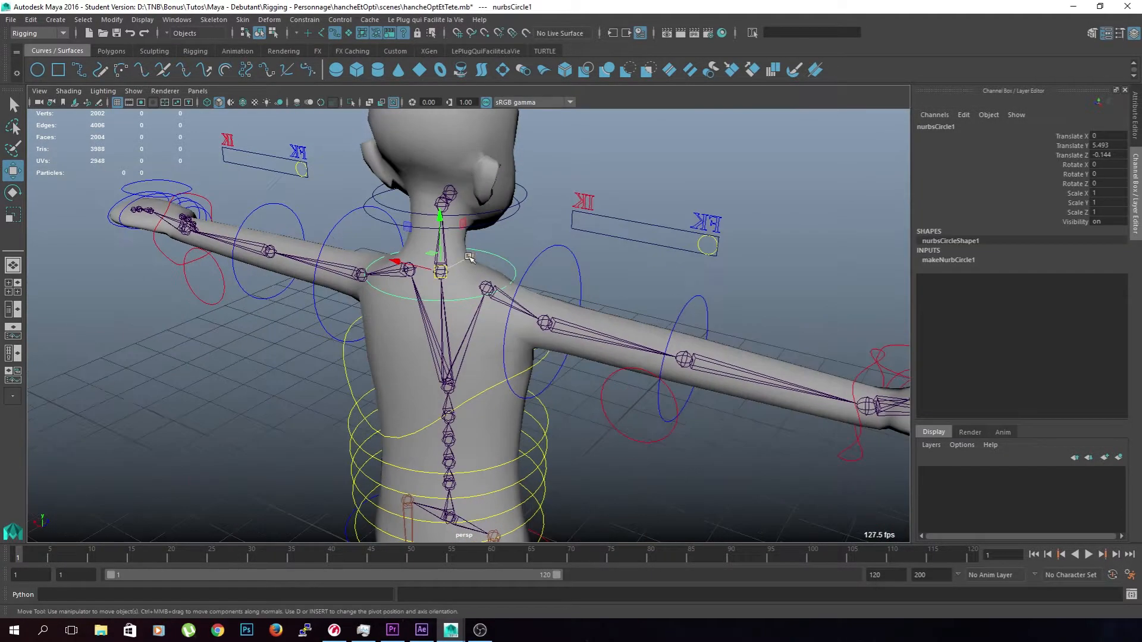
middle_click_drag(470, 257, 493, 271, "alt")
right_click_drag(522, 272, 421, 272)
scroll(413, 280, "up", 2)
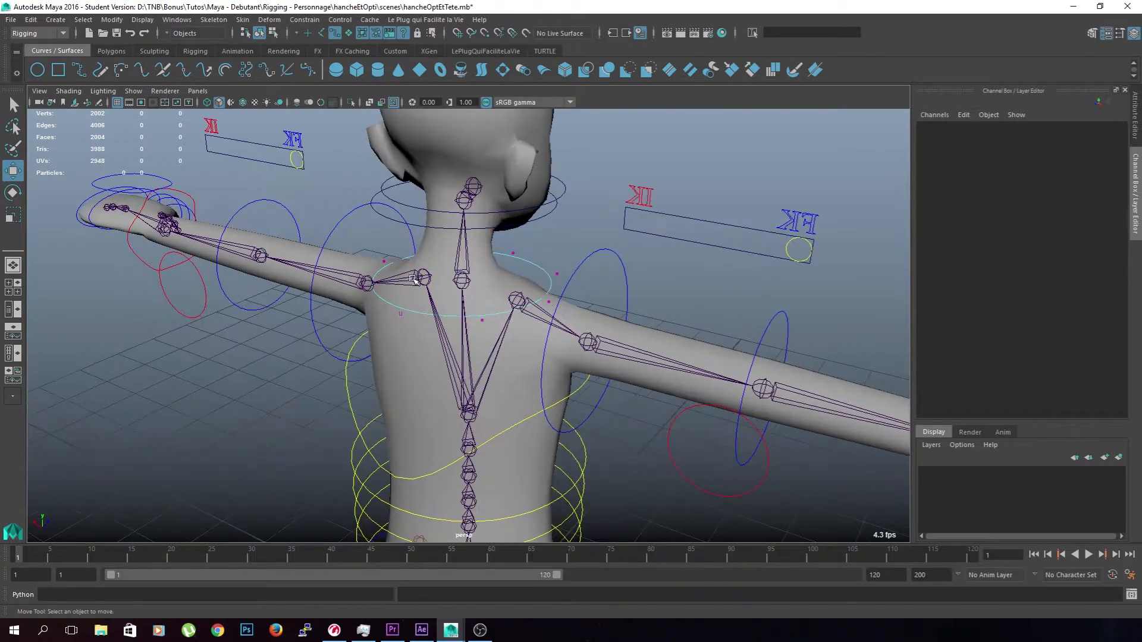
left_click_drag(414, 279, 523, 254, "alt")
left_click_drag(602, 244, 355, 324)
left_click_drag(452, 318, 333, 322, "alt")
key("e")
left_click_drag(473, 226, 478, 198)
key("ctrl+z")
key("w")
left_click(684, 261)
mouse_move(697, 310)
left_mouse_down("alt")
mouse_move(663, 318)
mouse_move(731, 310)
mouse_move(718, 314)
left_mouse_up("alt")
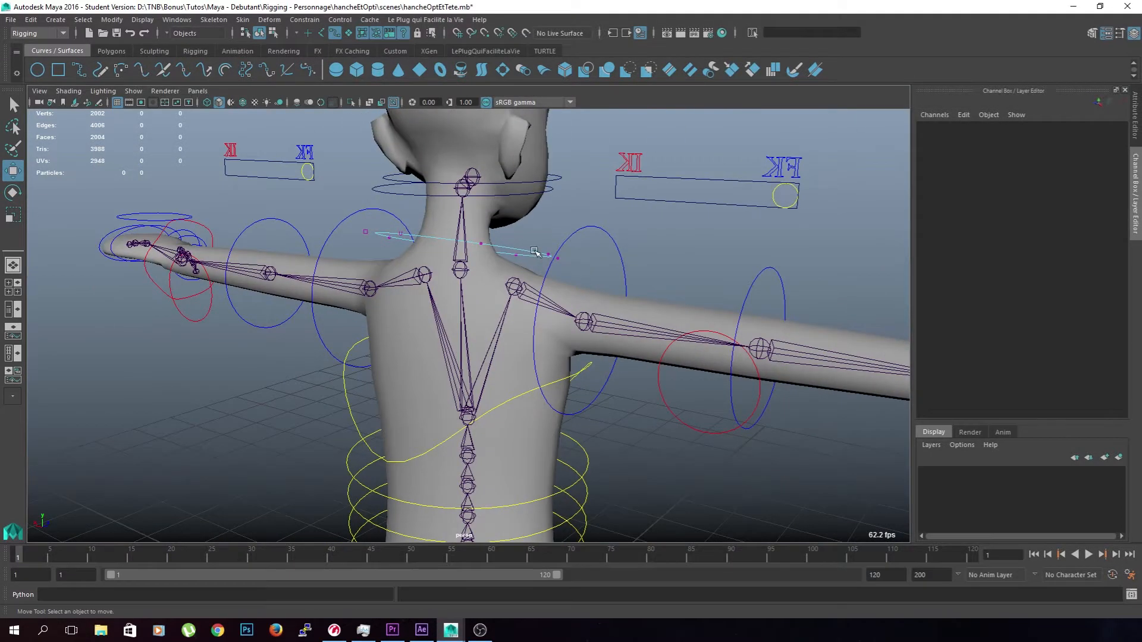
Scale all control vertices of the neck-base circle down to fit closely around the neck, and return to object mode
left_click_drag(535, 252, 566, 276, "alt")
key("ctrl+shift+a")
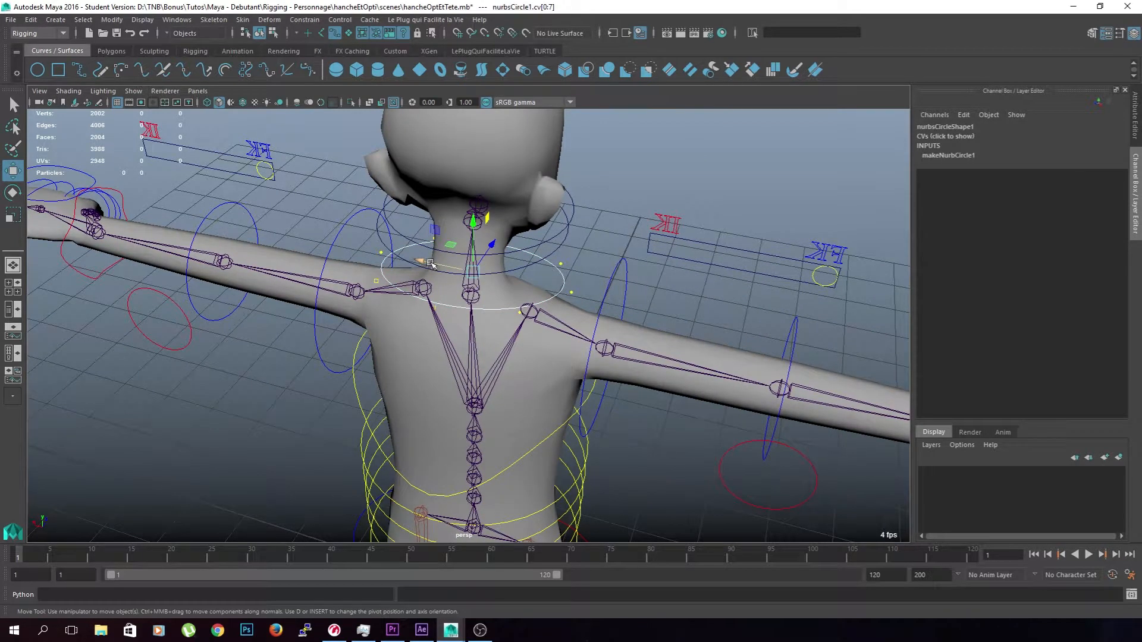
key("r")
left_click_drag(425, 262, 483, 247)
key("ctrl+z")
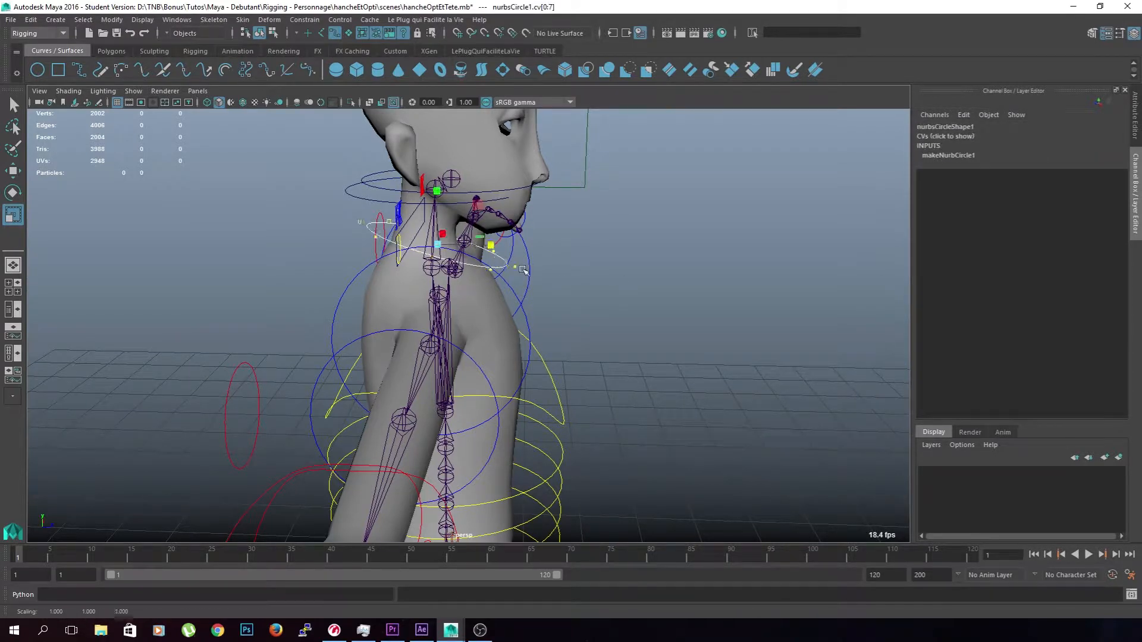
left_click(611, 287)
left_click_drag(596, 305, 492, 254, "alt")
right_click(492, 254)
Rotate all control vertices of nurbsCircle2 so the ring slopes from behind the head to below the jaw, and return to object mode
left_click_drag(562, 243, 613, 255, "alt")
left_click(575, 251)
right_click(611, 253)
left_click(570, 252)
key("ctrl+shift+a")
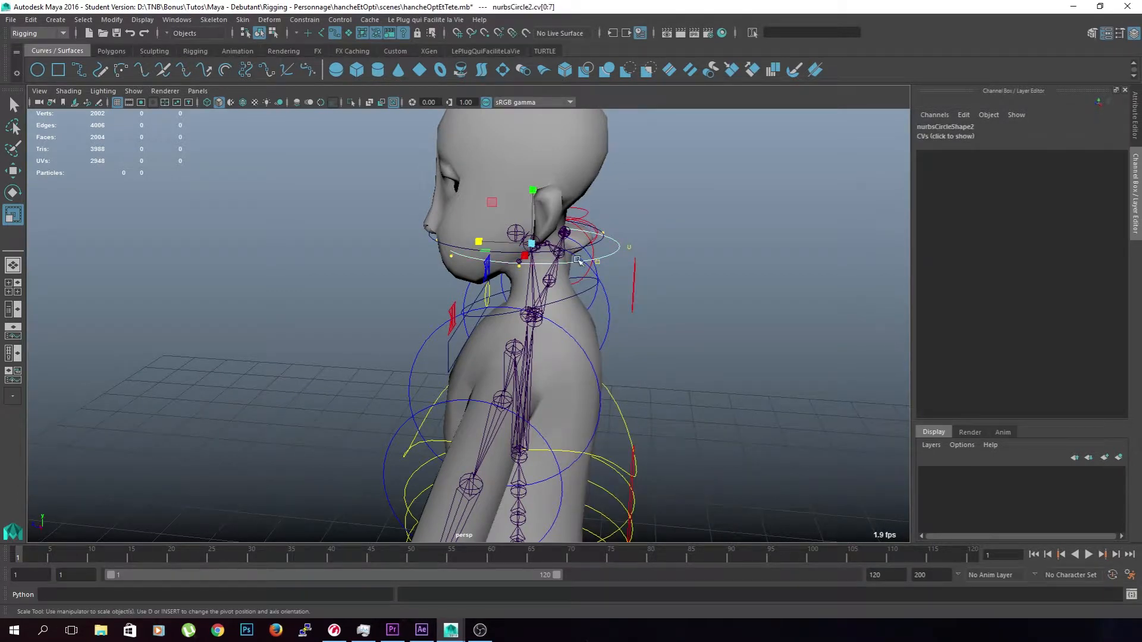
key("e")
left_click_drag(585, 239, 563, 206)
left_click_drag(470, 262, 577, 250, "alt")
left_click(625, 245)
right_click_drag(560, 249, 608, 228)
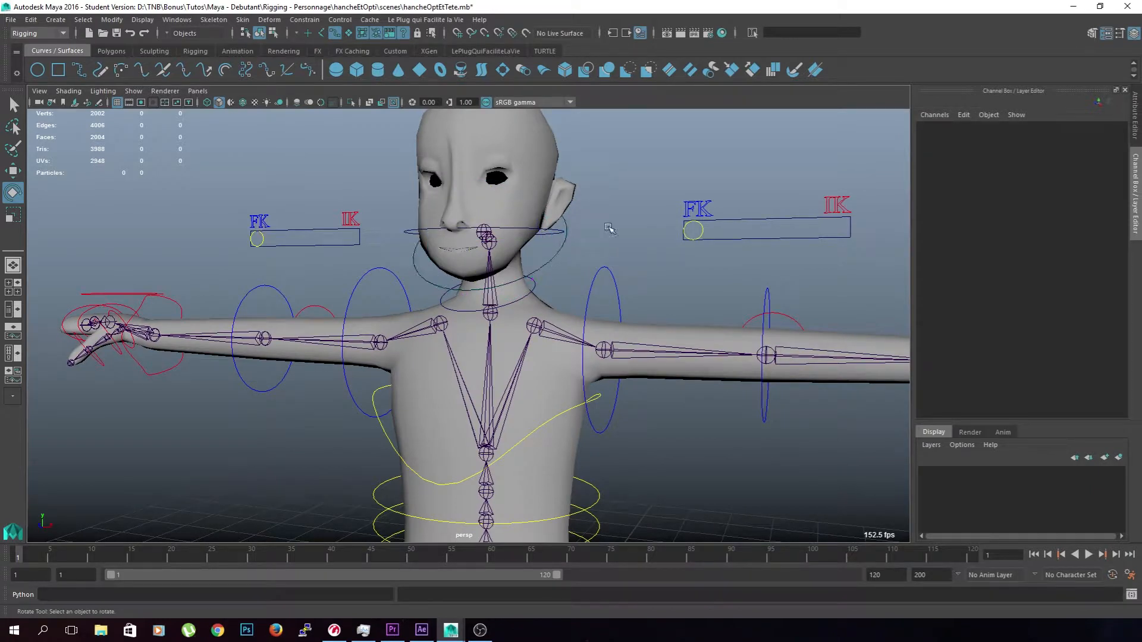
Move all control vertices of nurbsCircle3 forward and down to just below the chin
left_click(560, 235)
left_click_drag(562, 236, 566, 238, "alt")
right_click_drag(583, 231, 529, 232)
key("w")
left_click_drag(613, 267, 593, 267, "alt")
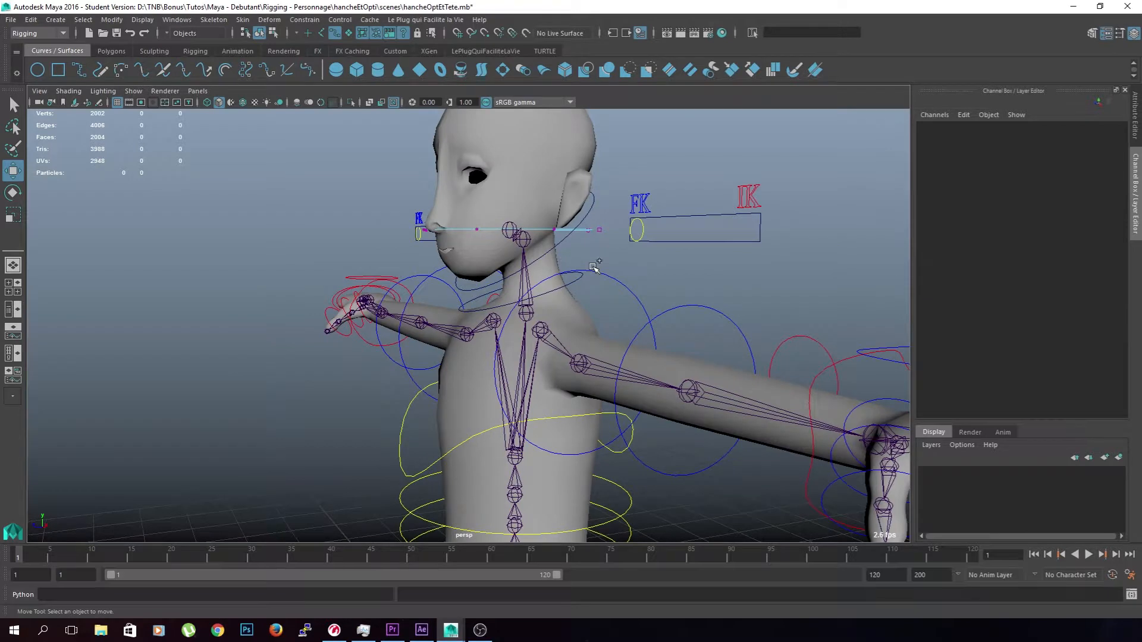
key("ctrl+shift+a")
left_click_drag(478, 191, 519, 293, "alt")
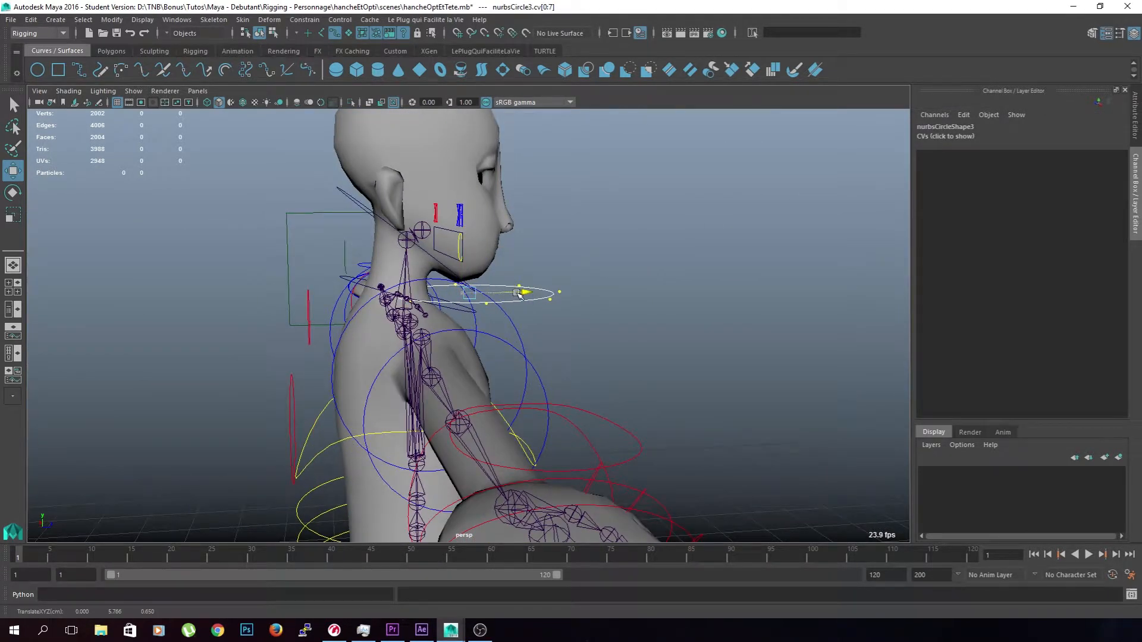
Scale all control vertices of nurbsCircle3 down into a smaller ring under the chin
key("e")
key("ctrl+z")
key("r")
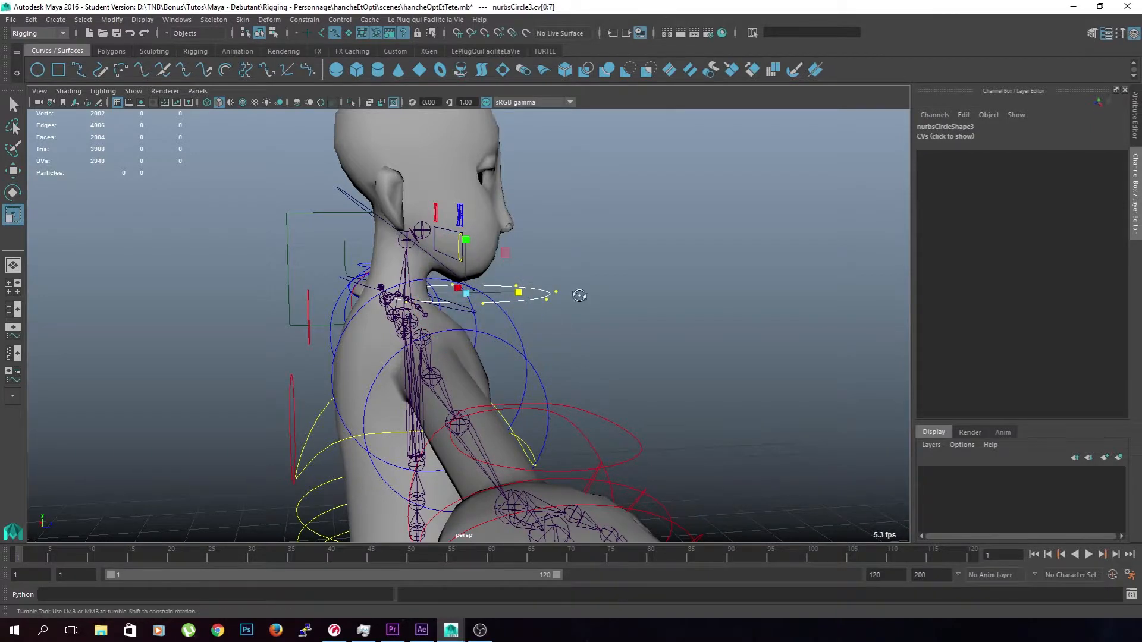
left_click_drag(581, 293, 572, 353, "alt")
middle_click_drag(571, 353, 533, 351)
Tilt the chin circle and raise its front control vertices to follow the chin's curve, and return to object mode
key("e")
left_click_drag(512, 272, 589, 327)
left_click(596, 331)
scroll(597, 332, "up", 3)
middle_click_drag(595, 333, 547, 357, "alt")
left_click_drag(517, 307, 444, 336)
key("w")
left_click_drag(499, 283, 496, 246)
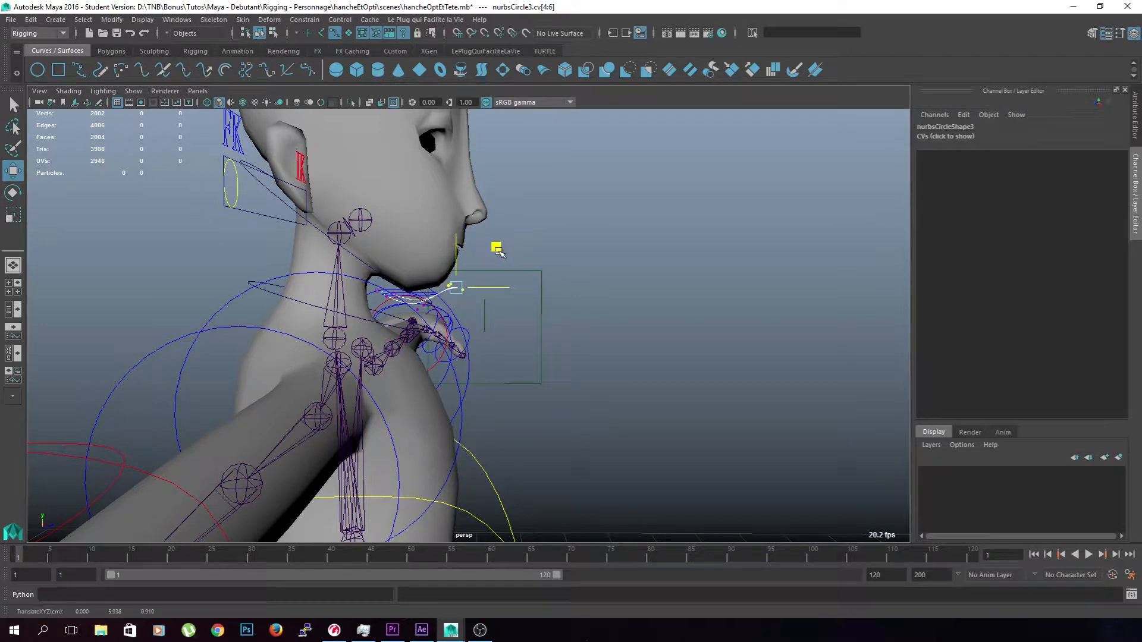
key("e")
left_click(638, 316)
left_click_drag(638, 316, 511, 306, "alt")
right_click_drag(488, 290, 546, 264)
left_click_drag(582, 226, 503, 269, "alt")
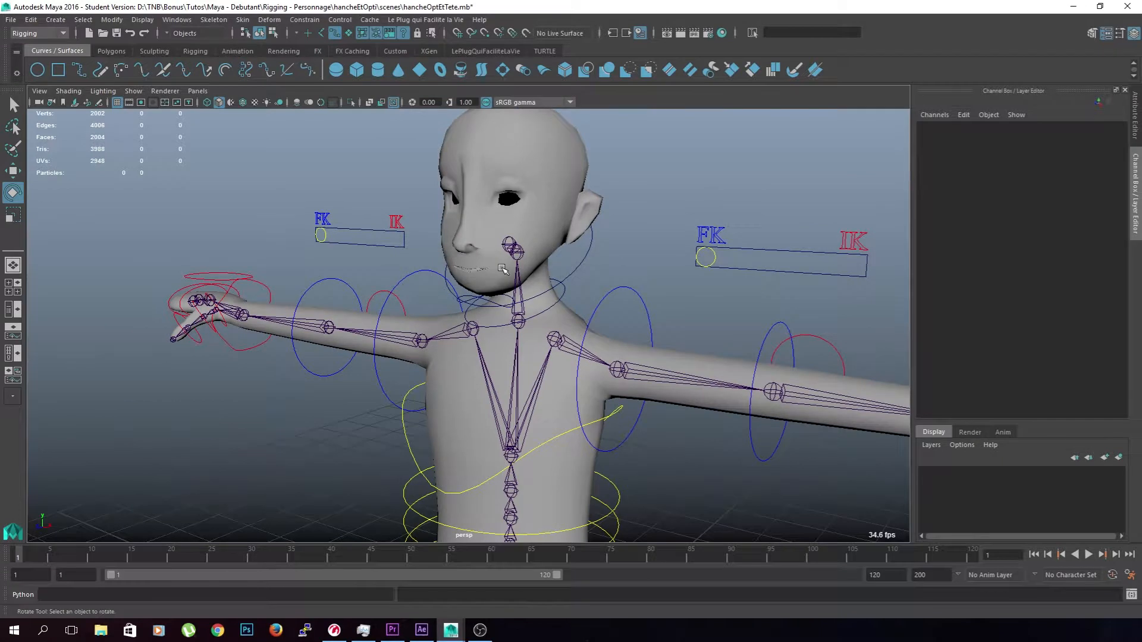
Freeze the transformations and delete the history of the neck-base, head and chin circles
left_click(486, 300)
key("q")
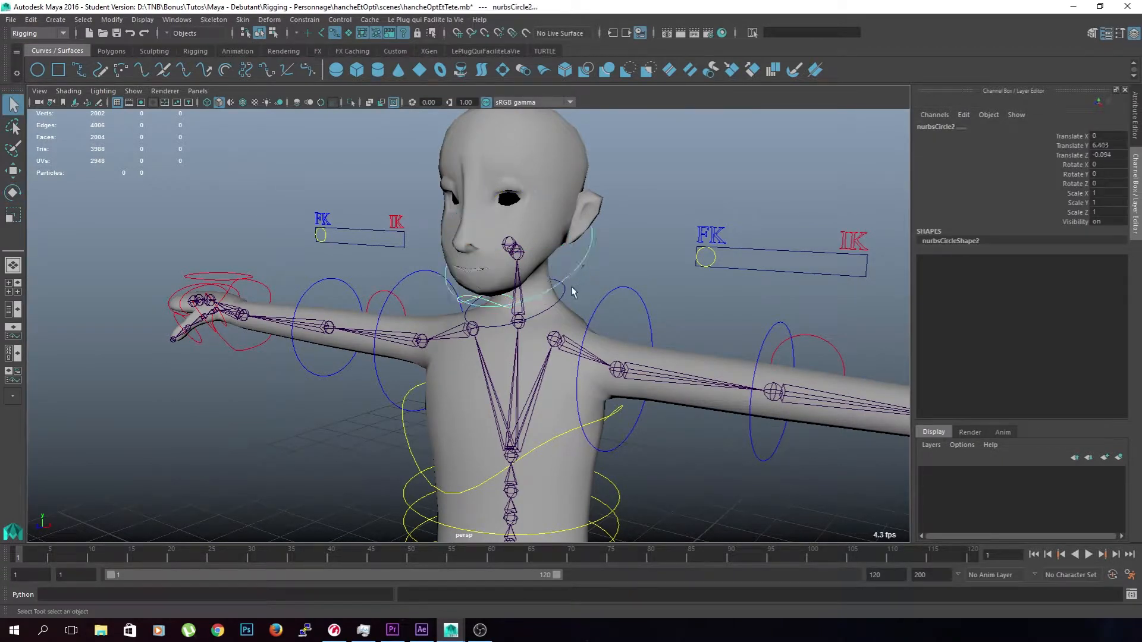
left_click(565, 290)
left_click(111, 19)
left_click(141, 74)
middle_click_drag(347, 266, 362, 222, "alt")
key("alt+shift+d")
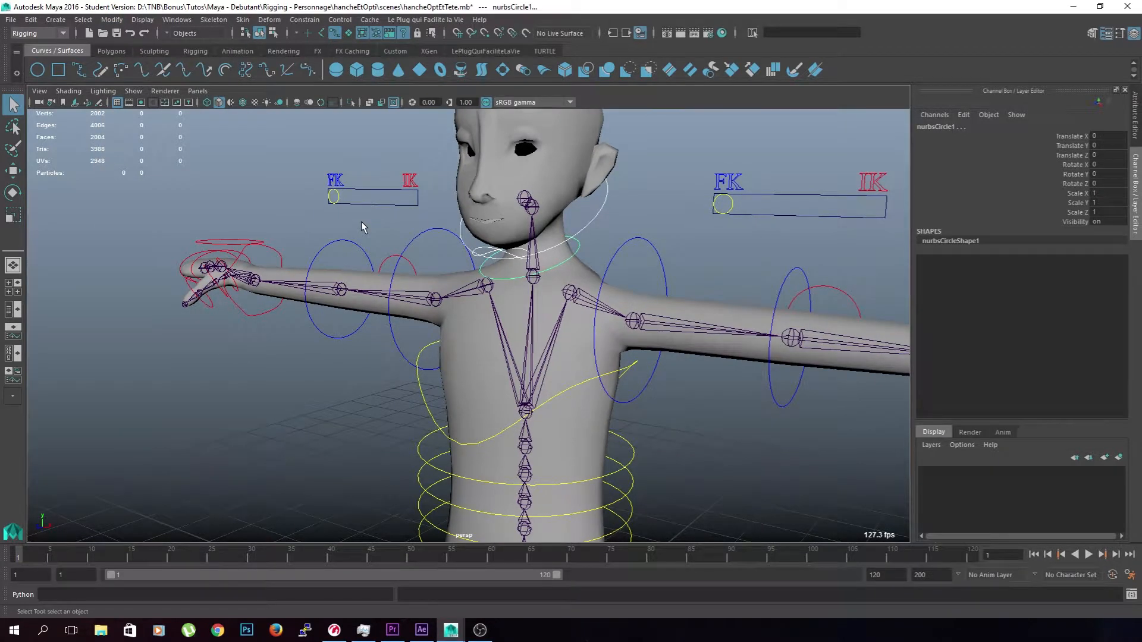
Rename the circle at the neck base to ctl_neck
left_click(579, 250)
left_click(580, 250)
right_click(978, 130)
double_click(944, 128)
type("d")
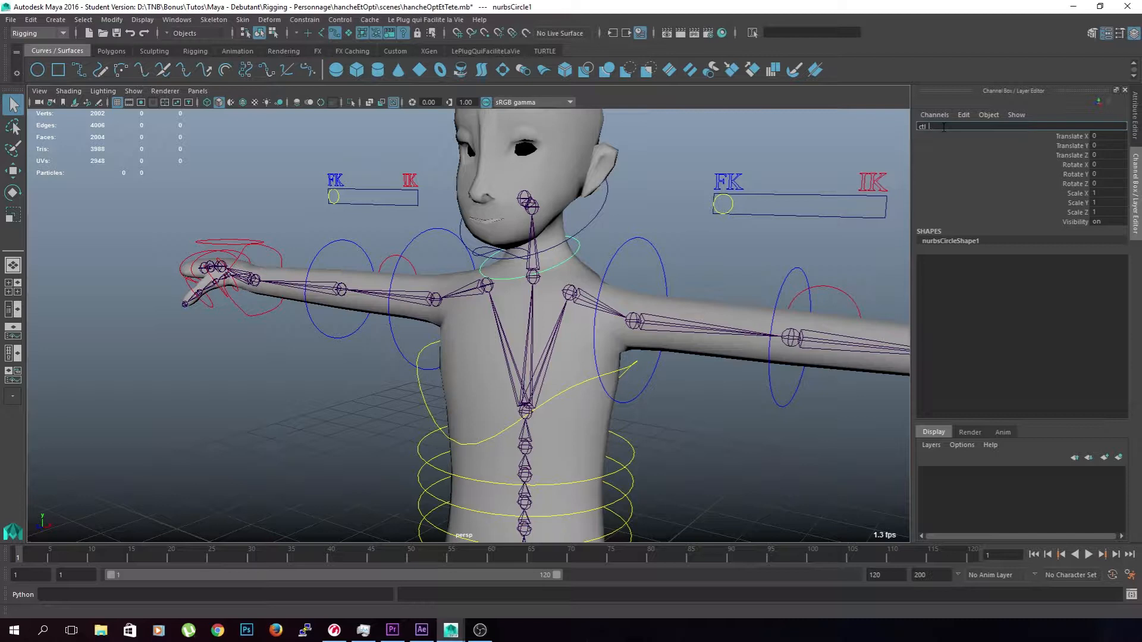
type("tl_neck")
key("Return")
Rename the large circle around the head to ctl_head
left_click(603, 207)
double_click(965, 127)
type("c")
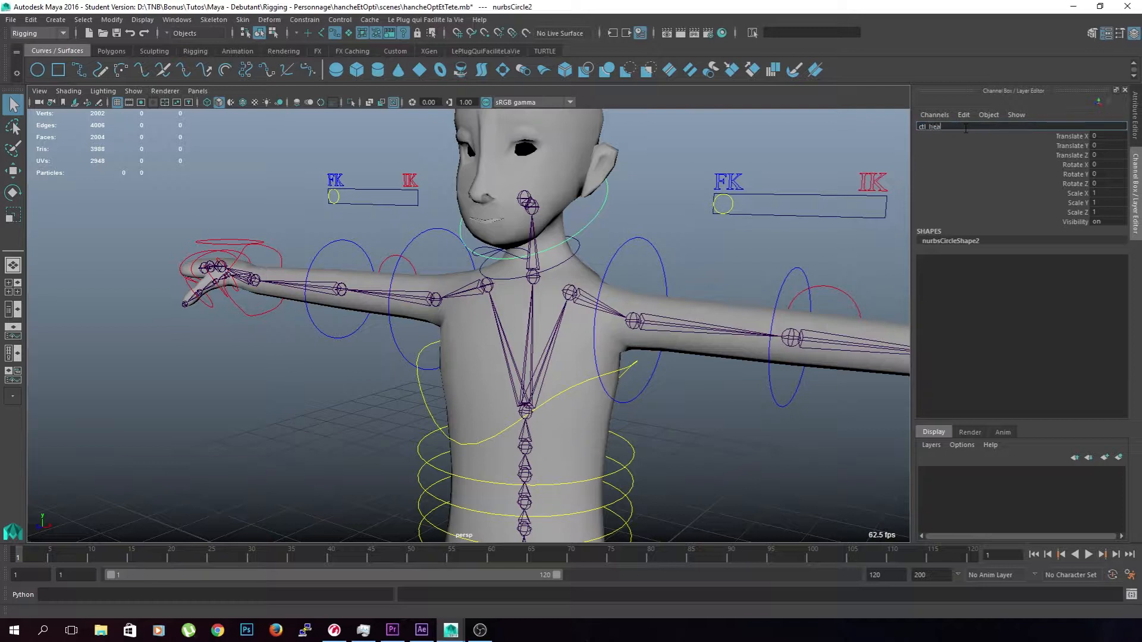
type("d")
key("Return")
Rename the small circle under the chin to ctl_jaw
left_click_drag(467, 284, 595, 238, "alt")
left_click(486, 253)
double_click(967, 126)
type("ctl_jaw")
key("Return")
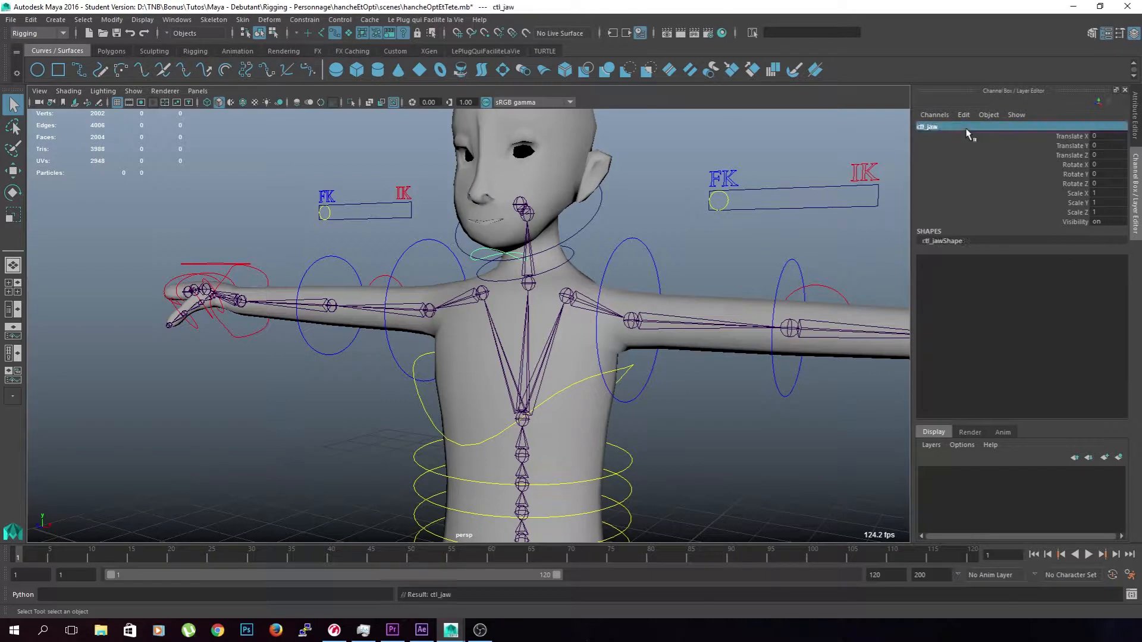
Colour the neck, head and jaw controllers yellow with the Rig Tool and close it
left_click_drag(452, 428, 532, 289, "alt")
left_click(682, 430)
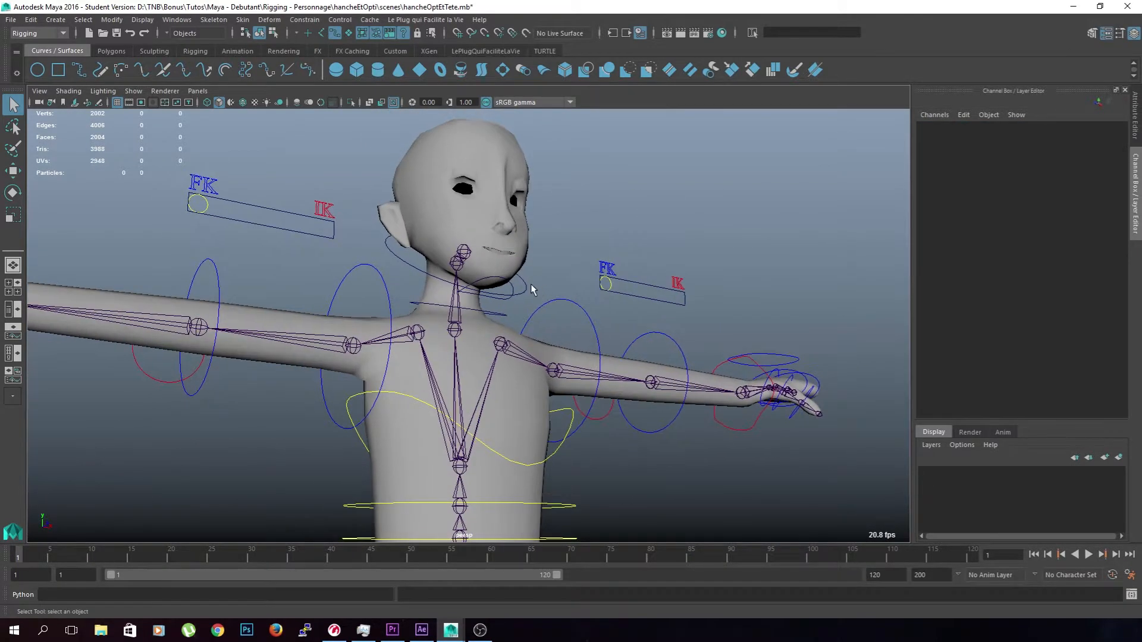
left_click(504, 314)
left_click(585, 278)
left_click_drag(502, 317, 520, 294)
left_click(486, 51)
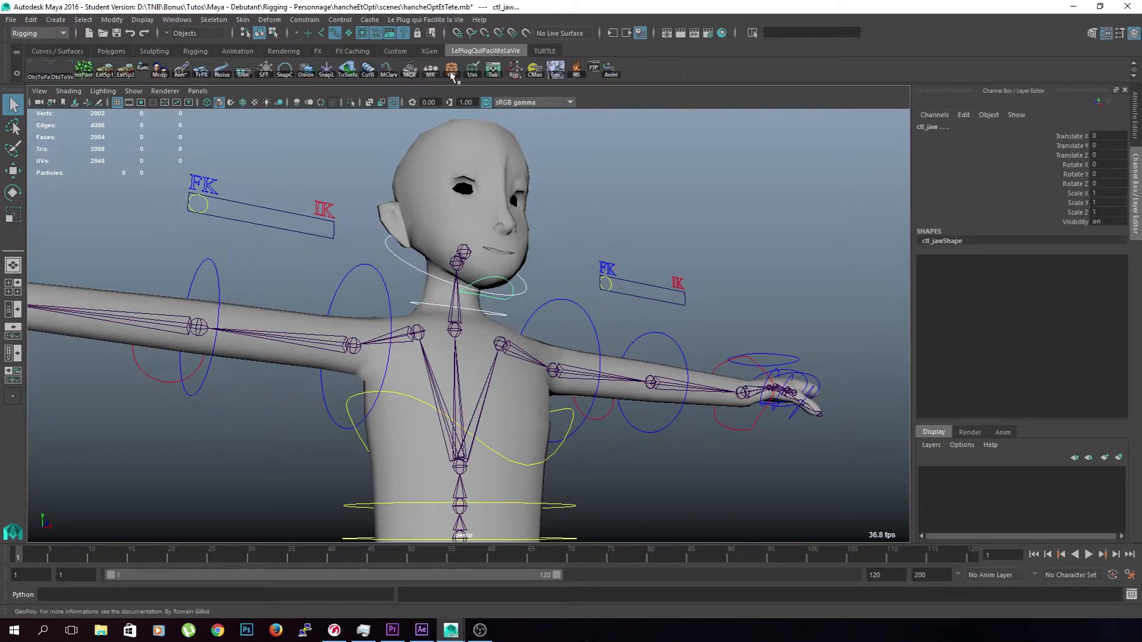
left_click(521, 75)
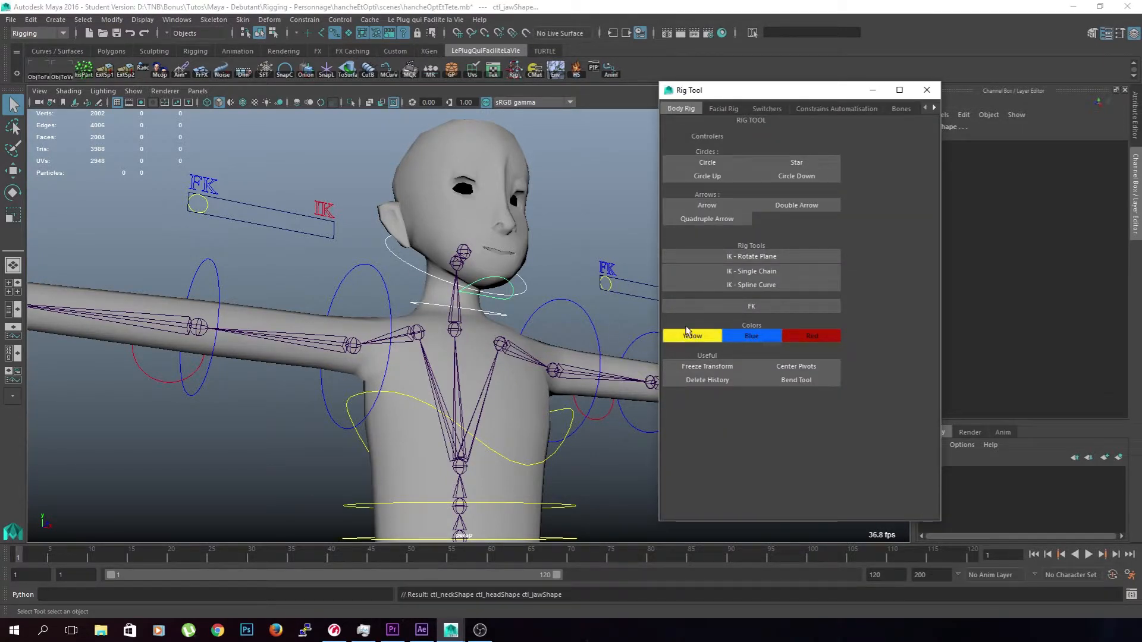
left_click(926, 90)
Parent ctl_jaw under ctl_head and ctl_head under ctl_neck, and check the hierarchy by selecting the controllers
left_click_drag(633, 238, 533, 319, "alt")
left_click(500, 328)
left_click(334, 256)
key("Down")
left_click(335, 256)
left_click(331, 332)
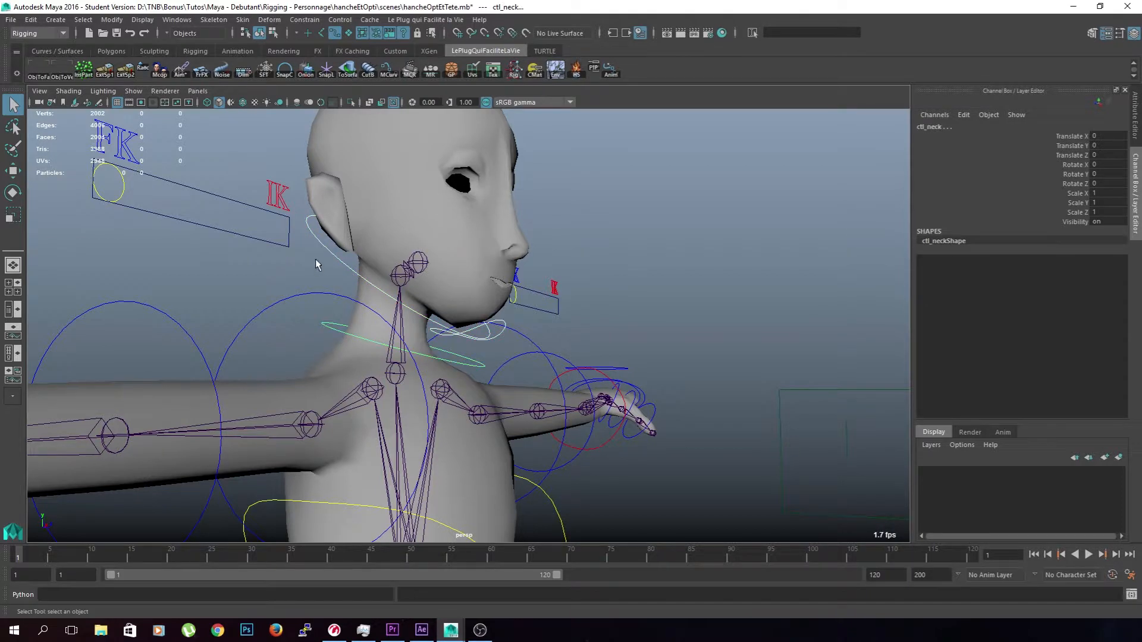
left_click(333, 327)
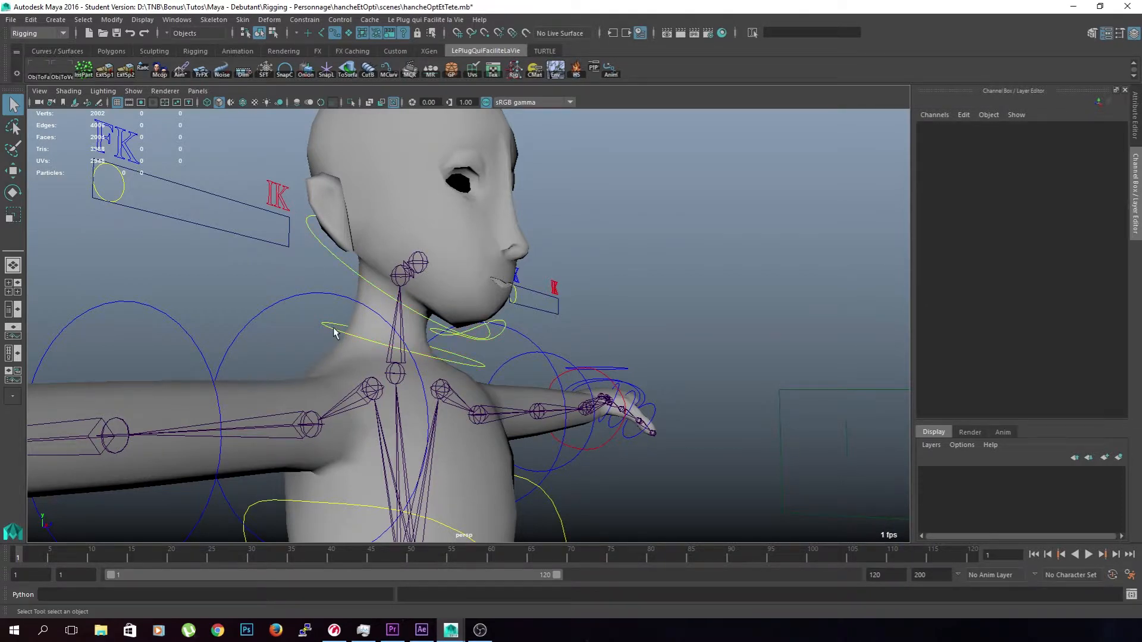
left_click(345, 265)
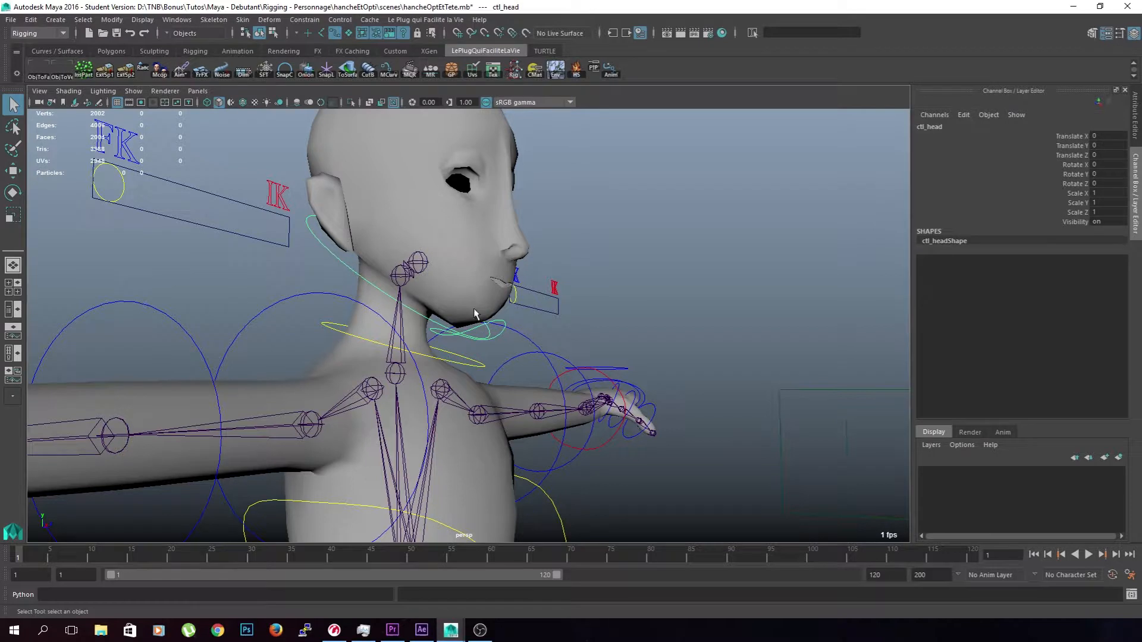
left_click(504, 324)
Parent ctl_neck under the chest controller ctl_chest and clear the selection
scroll(718, 460, "down", 4)
left_click_drag(719, 460, 574, 402, "alt")
left_click(340, 376)
left_click(572, 399)
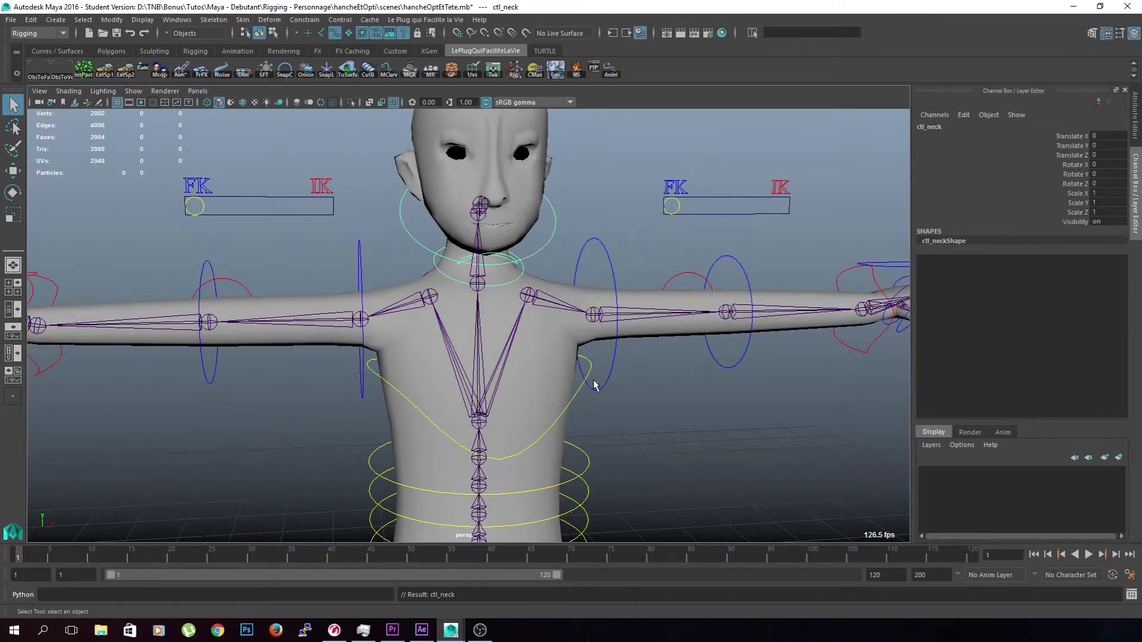
scroll(594, 385, "down", 2)
left_click(614, 276)
Parent-constrain the neck joint to ctl_neck
scroll(587, 287, "up", 5)
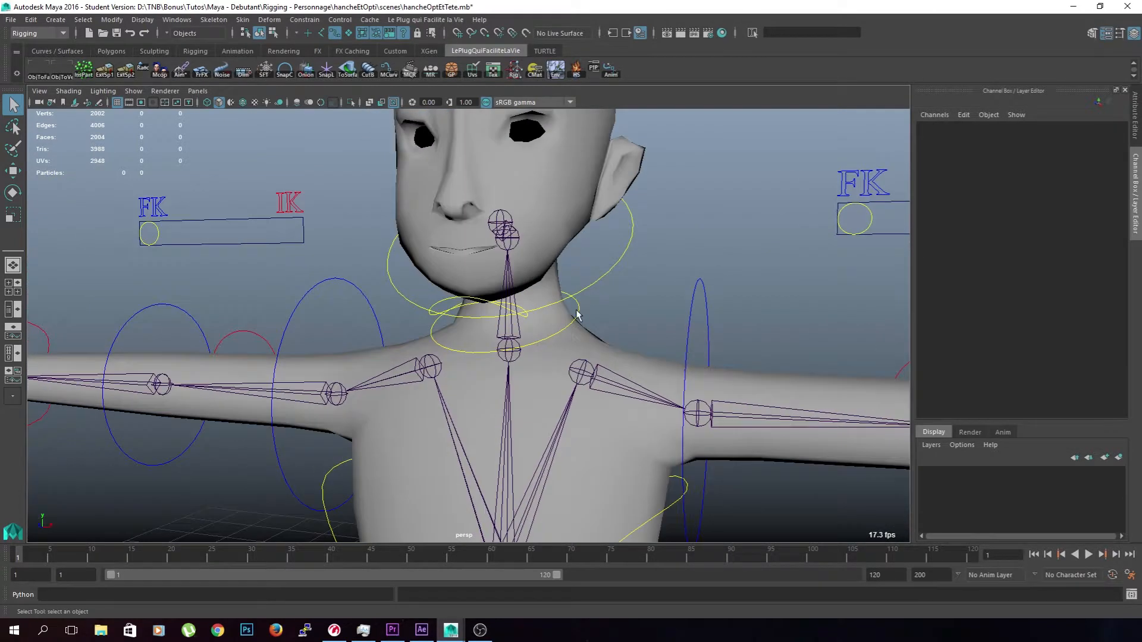
left_click(577, 315)
left_click(37, 34)
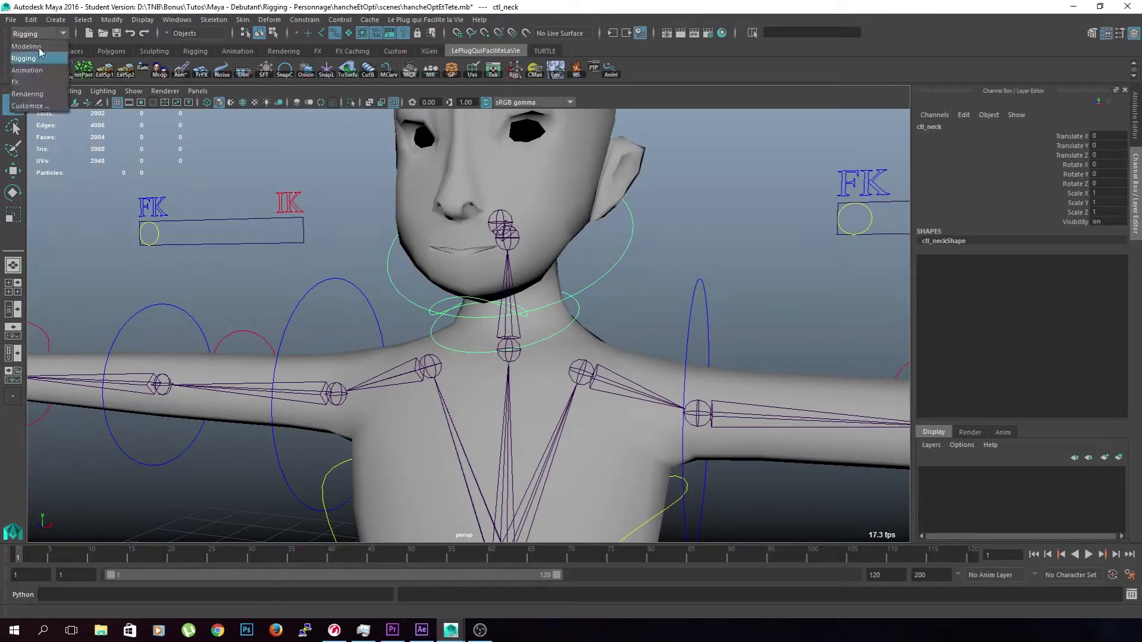
left_click(309, 20)
left_click(530, 188)
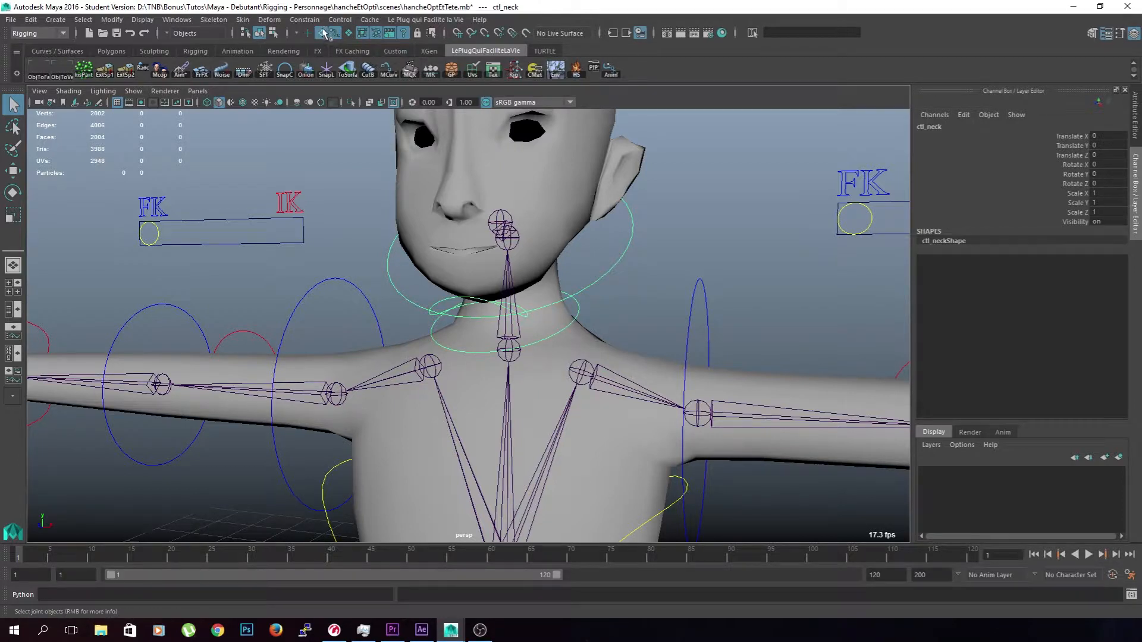
left_click(505, 360, "shift")
left_click(305, 19)
left_click(321, 34)
Parent-constrain the head joint to ctl_head and the jaw joint to ctl_jaw
mouse_move(580, 287)
left_mouse_down("alt")
mouse_move(589, 297)
mouse_move(579, 309)
left_mouse_up("alt")
left_click(609, 249)
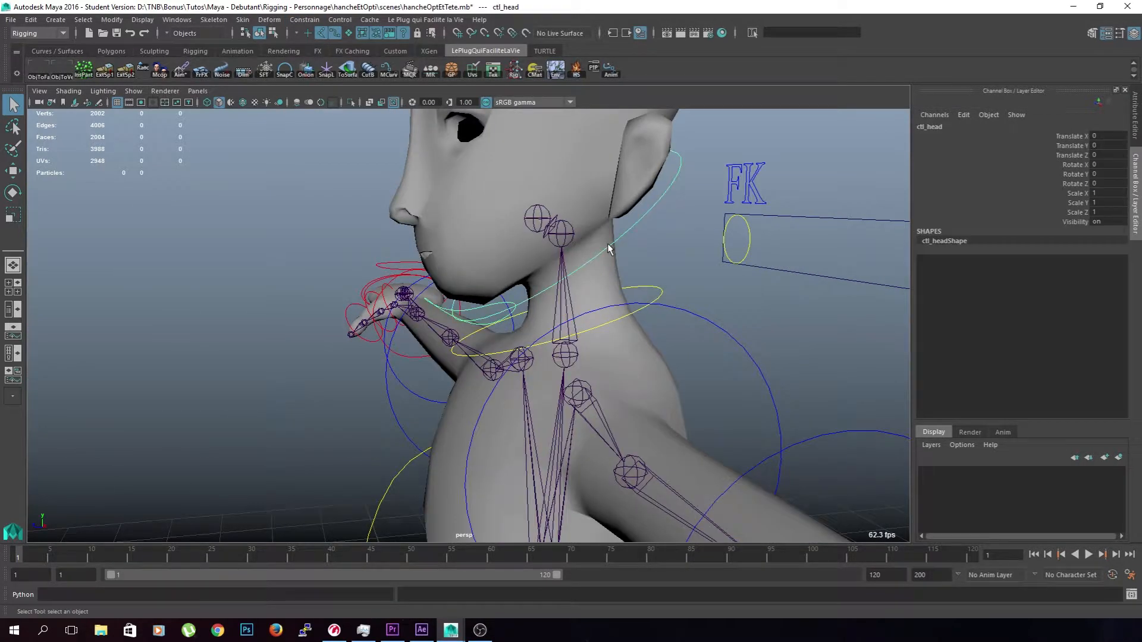
left_click(562, 235, "shift")
key("g")
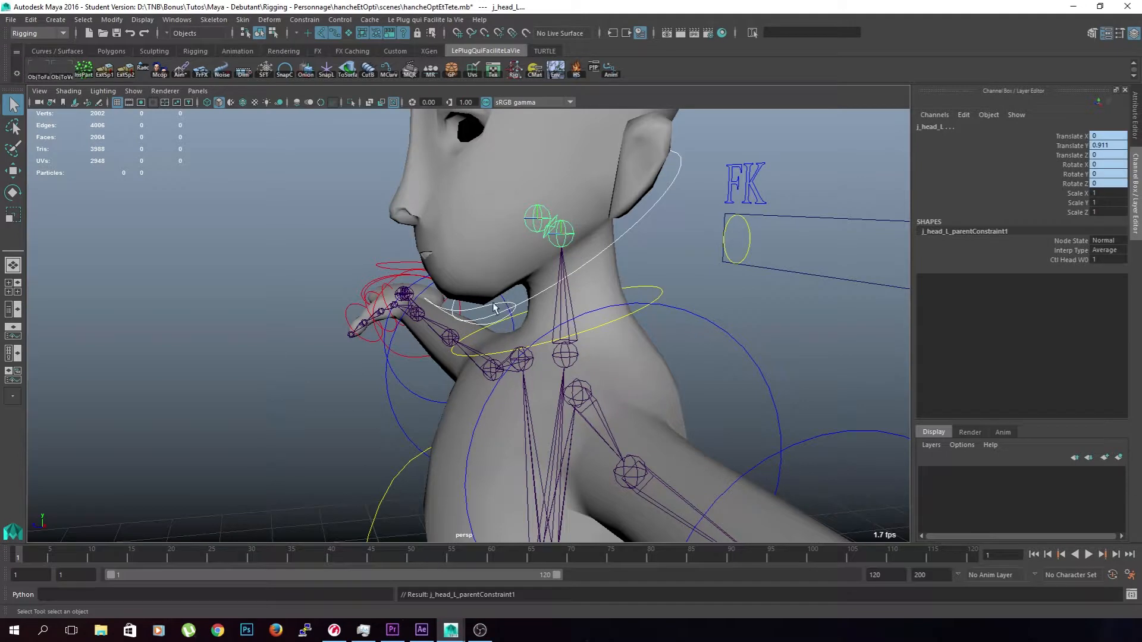
left_click(494, 307)
left_click(541, 214, "shift")
key("g")
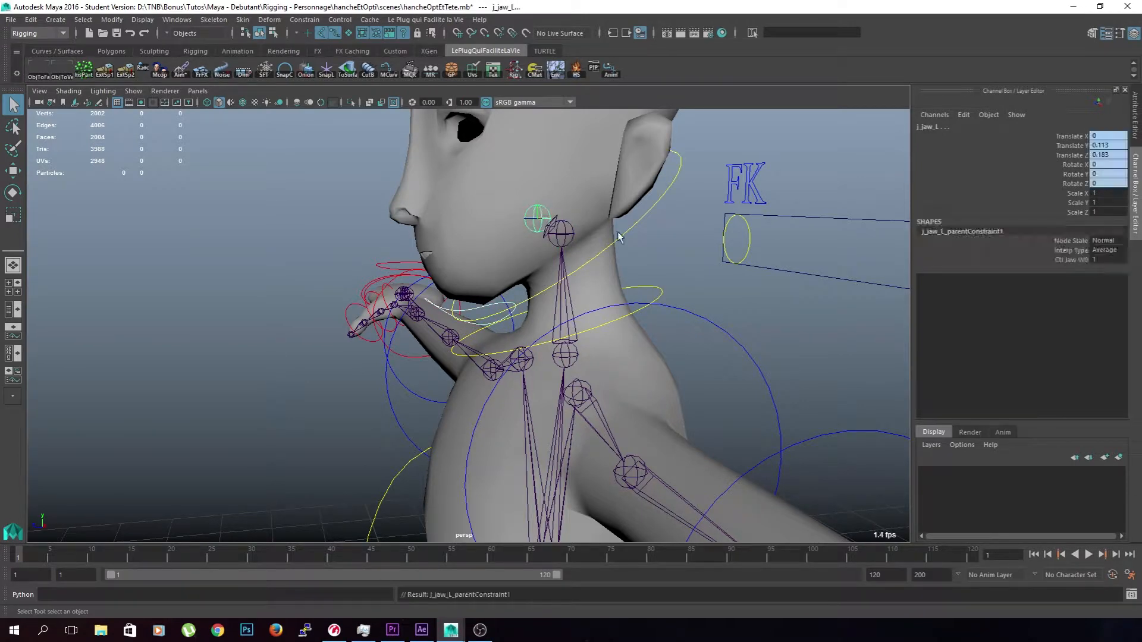
left_click(678, 273)
Test the neck rig by rotating ctl_neck, and undo the test rotations
scroll(623, 295, "down", 3)
left_click(609, 301)
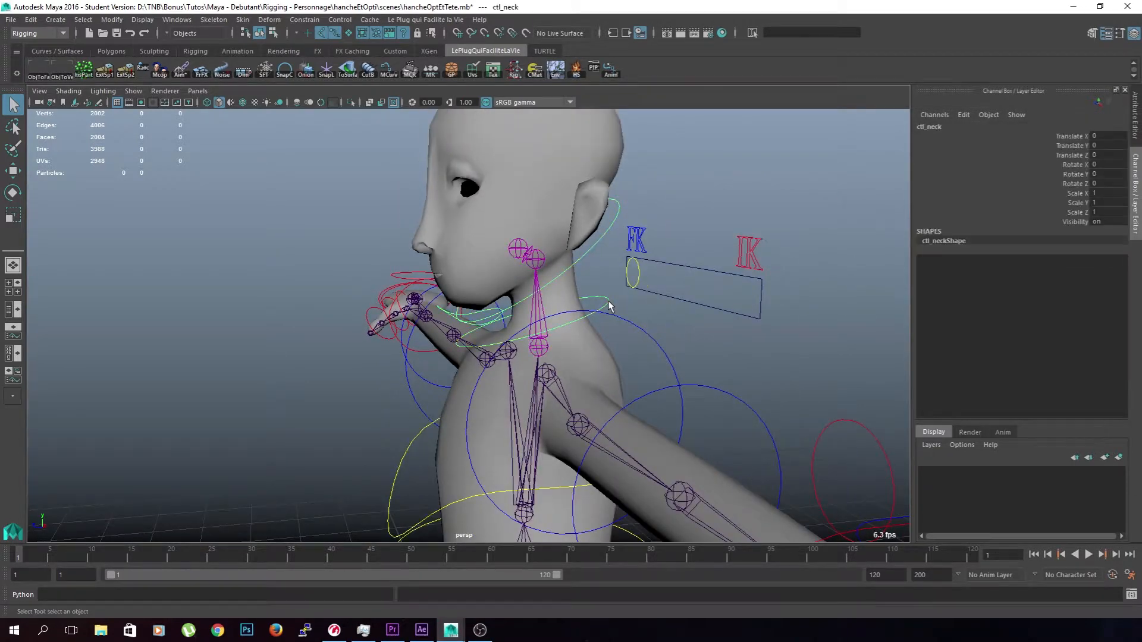
key("e")
left_click_drag(557, 287, 532, 297)
key("ctrl+z")
left_click(530, 275)
key("ctrl+z")
Test the jaw rig by rotating ctl_jaw, and reset its Rotate X
left_click(654, 311)
left_click(464, 314)
left_click_drag(462, 267, 465, 309)
double_click(1101, 164)
key("Return")
left_click(831, 318)
Test the upper-body hierarchy by rotating ctl_chest, and reset its Rotate X, Y and Z to 0
scroll(702, 345, "down", 5)
left_click_drag(576, 370, 470, 424, "alt")
middle_click_drag(470, 425, 483, 351, "alt")
scroll(479, 338, "down", 1)
left_click_drag(434, 368, 470, 338, "alt")
scroll(471, 327, "down", 1)
left_click(521, 342)
left_click_drag(1108, 183, 1108, 166)
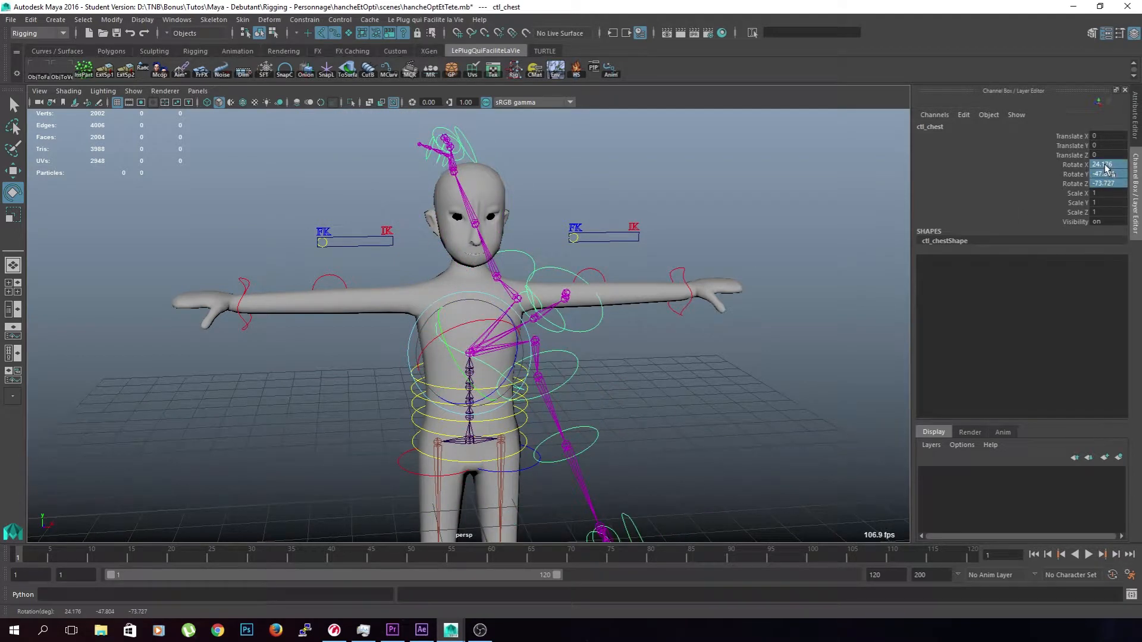
type("0")
key("Return")
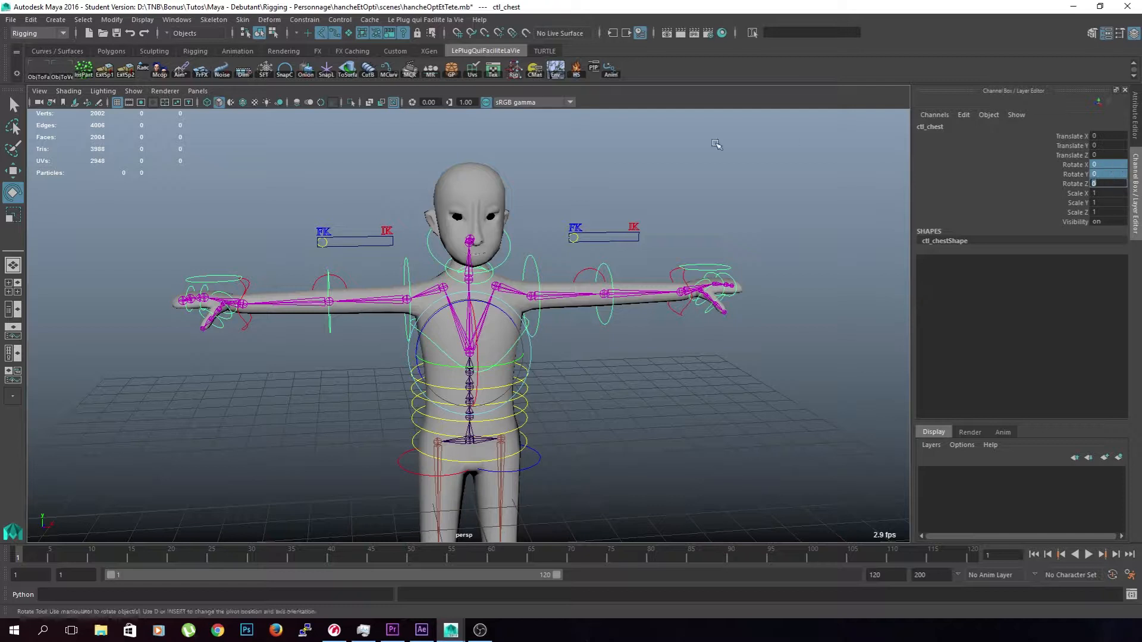
left_click(702, 385)
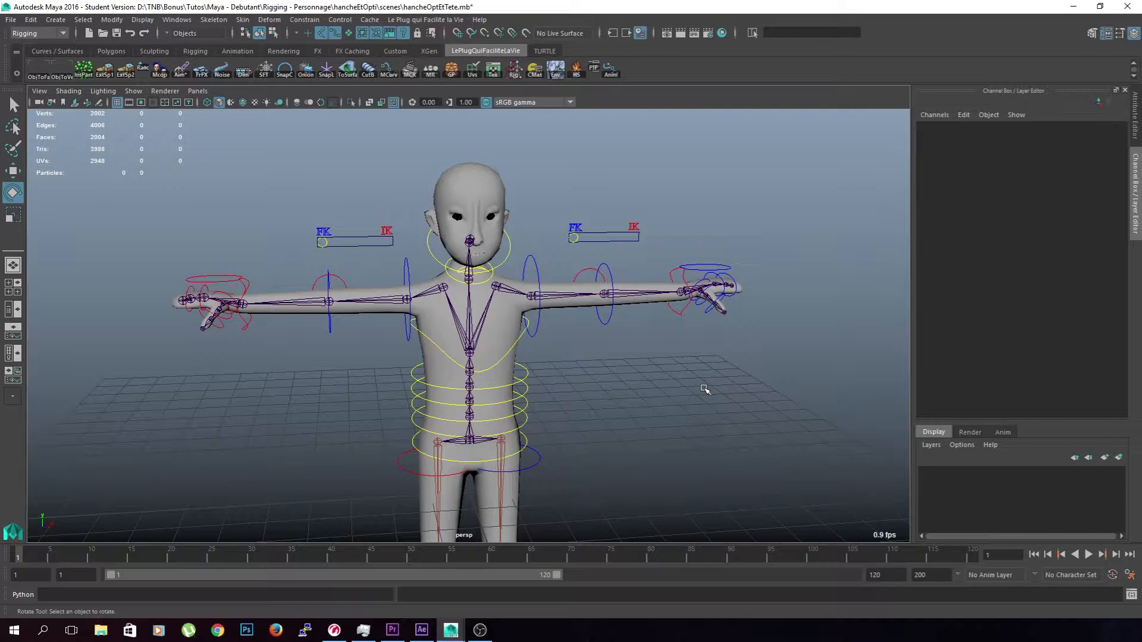
Test the right FK arm by rotating ctl_shoulder_R and ctl_elbow_FK_R, and reset their rotations to 0
scroll(705, 389, "up", 2)
scroll(410, 390, "down", 2)
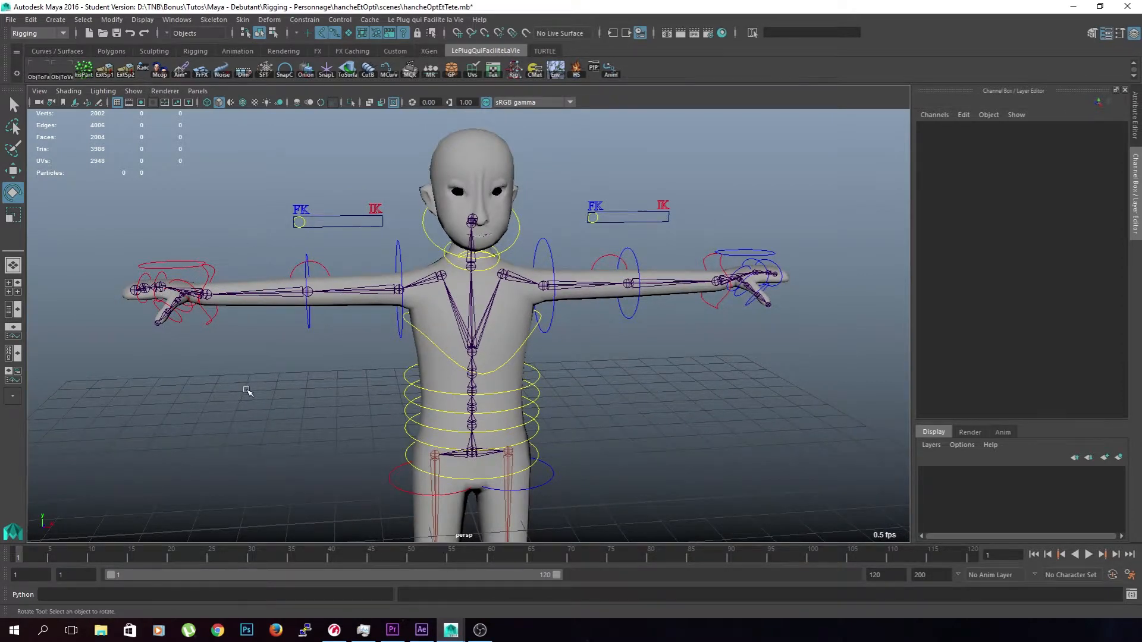
left_click_drag(247, 390, 298, 280, "alt")
left_click(381, 254)
left_click_drag(381, 256, 367, 331)
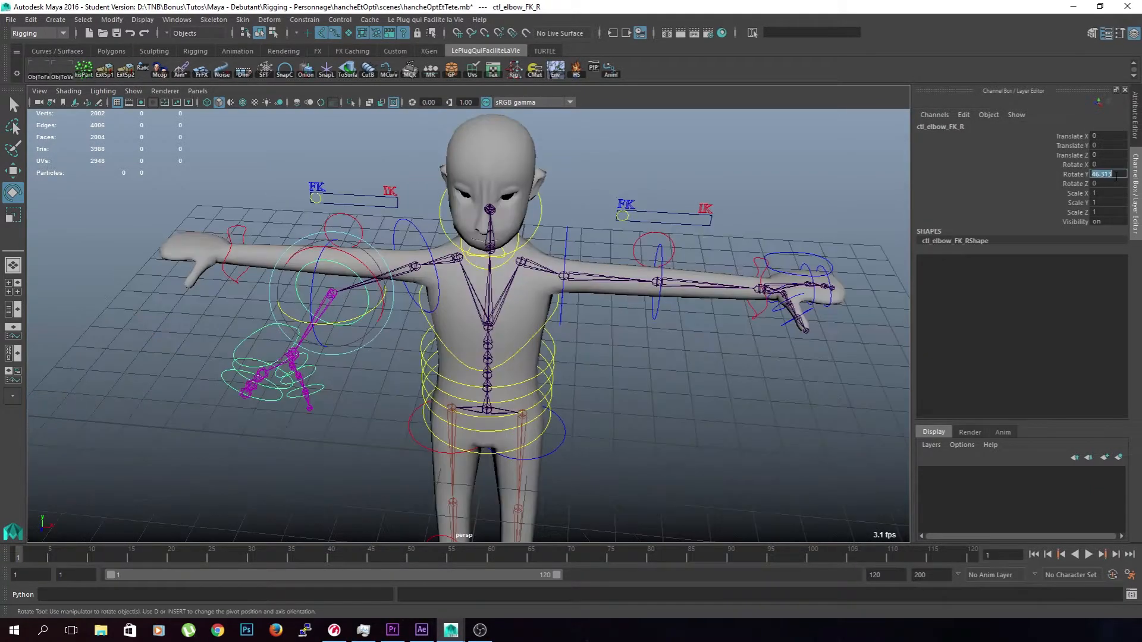
double_click(1116, 175)
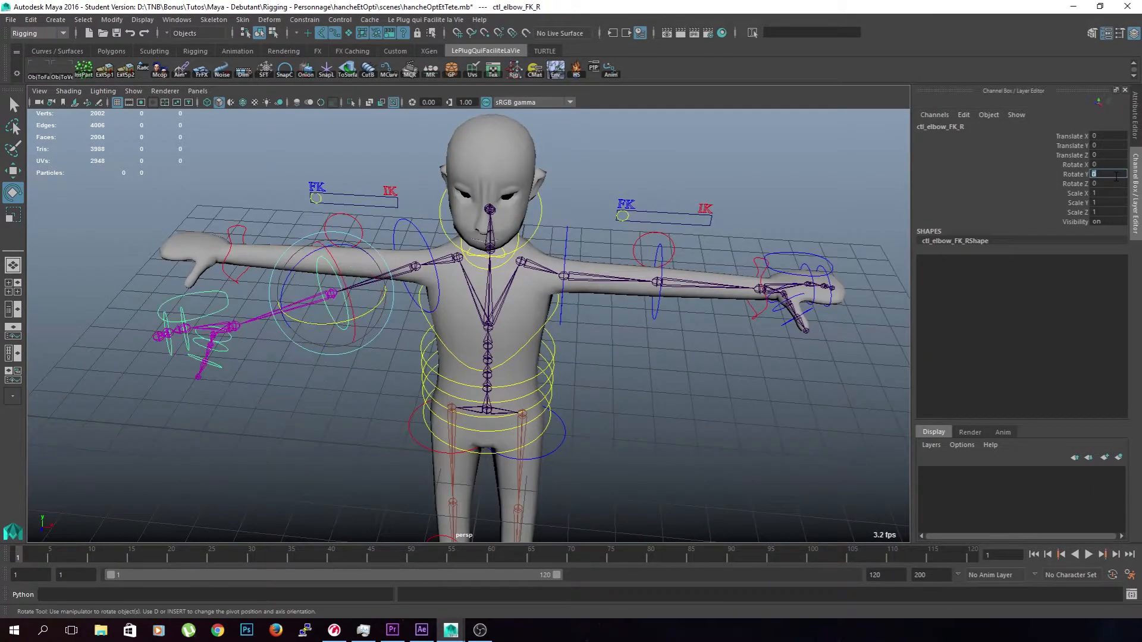
left_click(423, 234)
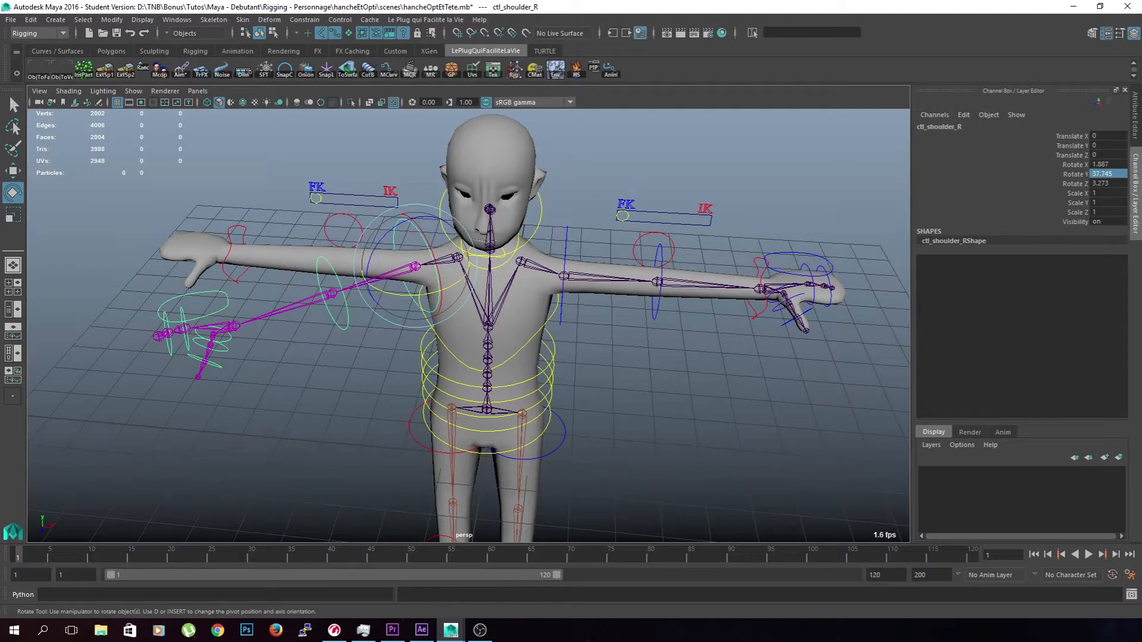
left_click_drag(1107, 182, 1107, 167)
type("0")
key("Return")
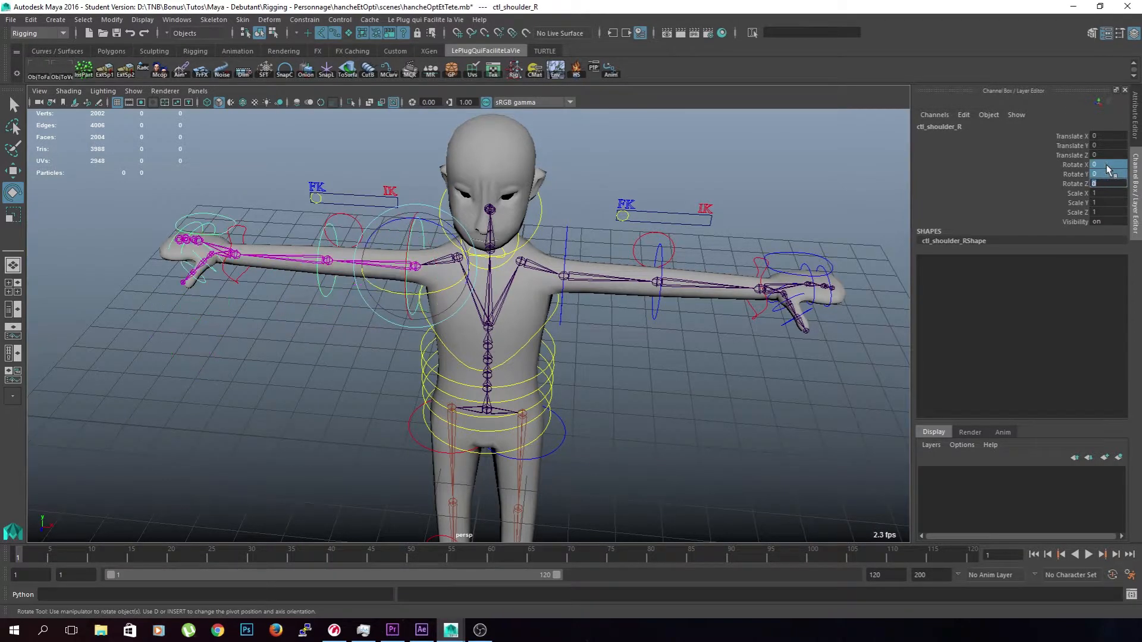
left_click_drag(395, 402, 342, 398, "alt")
left_click(343, 398)
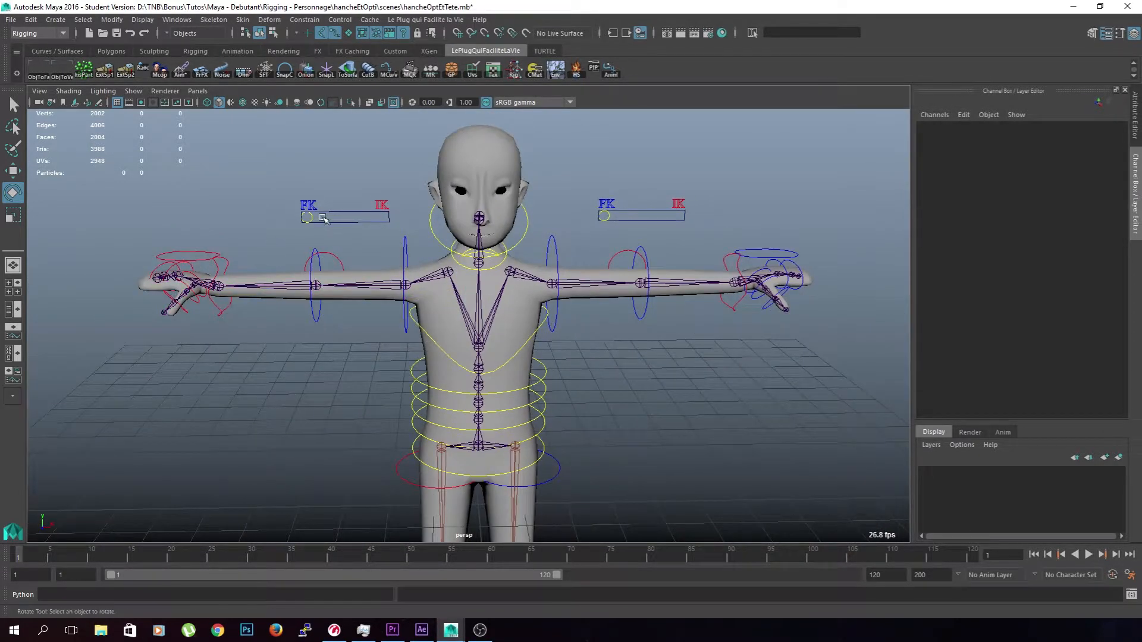
Try sliding the right arm's FK/IK switcher towards IK and return it to FK
left_click(329, 225)
key("w")
mouse_move(365, 217)
left_mouse_down()
mouse_move(439, 215)
mouse_move(356, 216)
left_mouse_up()
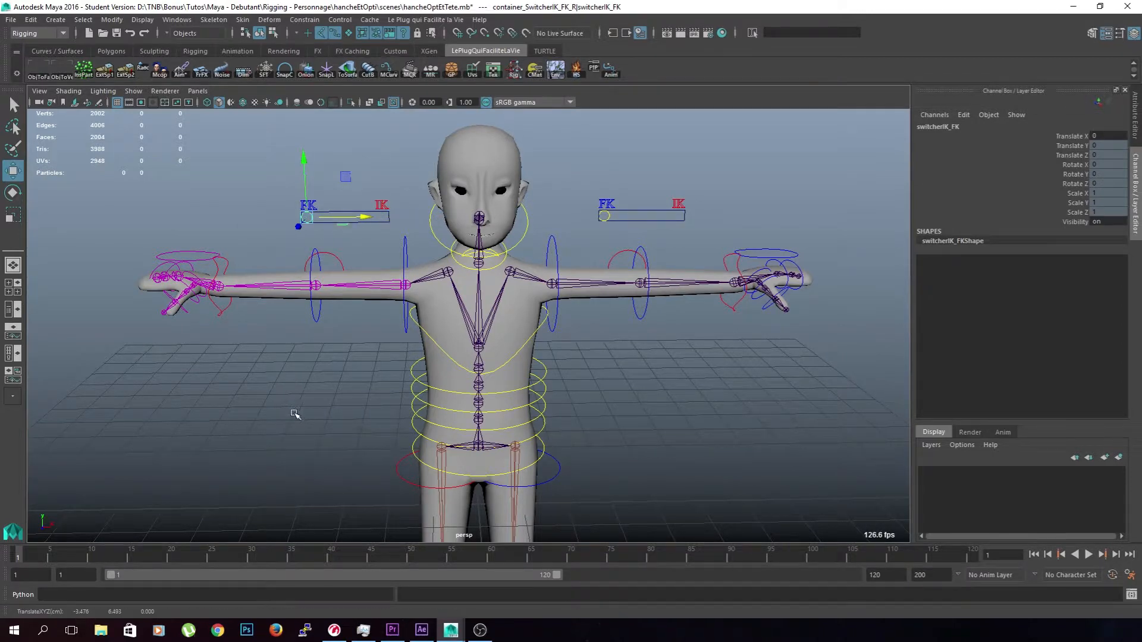
left_click(294, 410)
middle_click_drag(304, 400, 356, 420, "alt")
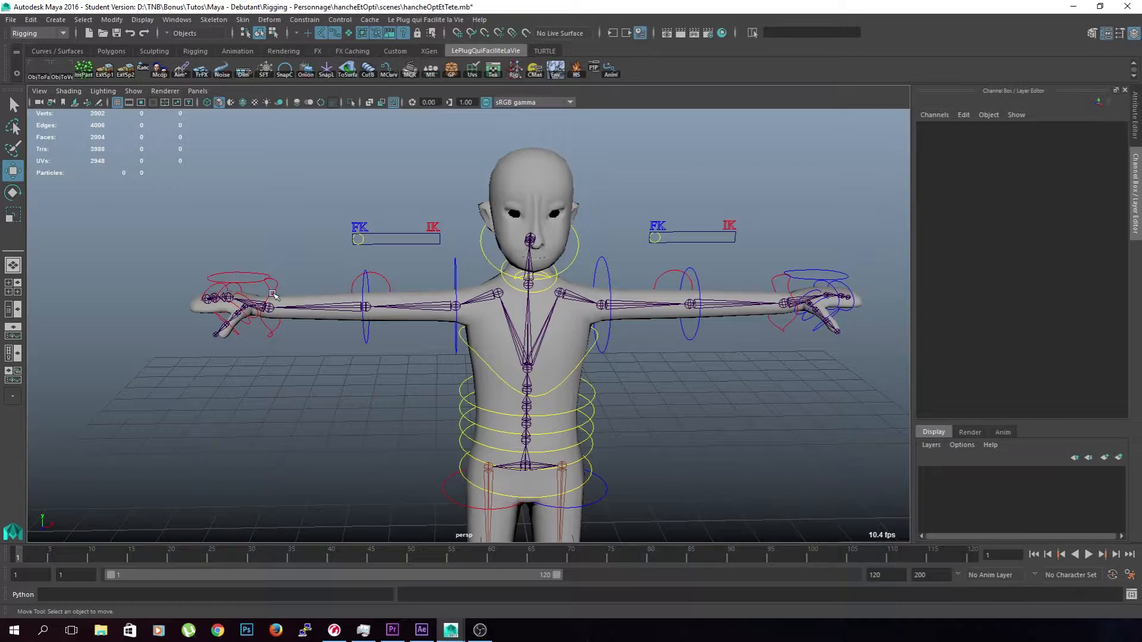
Switch to the Animation toolset and open the Set Driven Key window, placing it beside the character
left_click(39, 33)
left_click(36, 62)
left_click(177, 20)
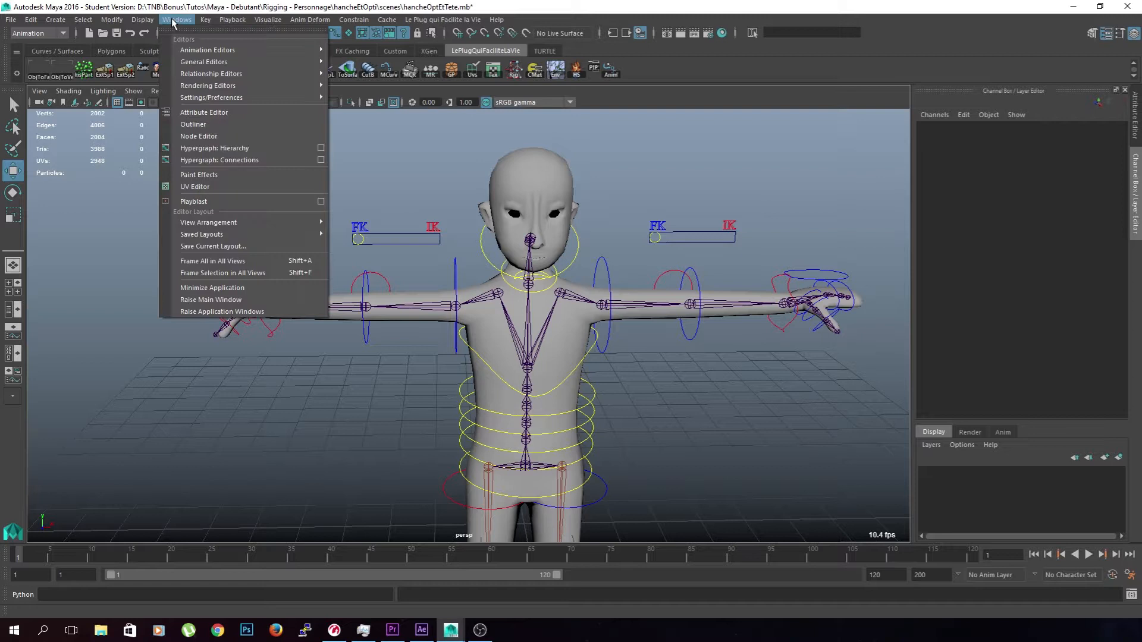
left_click(206, 19)
mouse_move(247, 121)
left_click(393, 131)
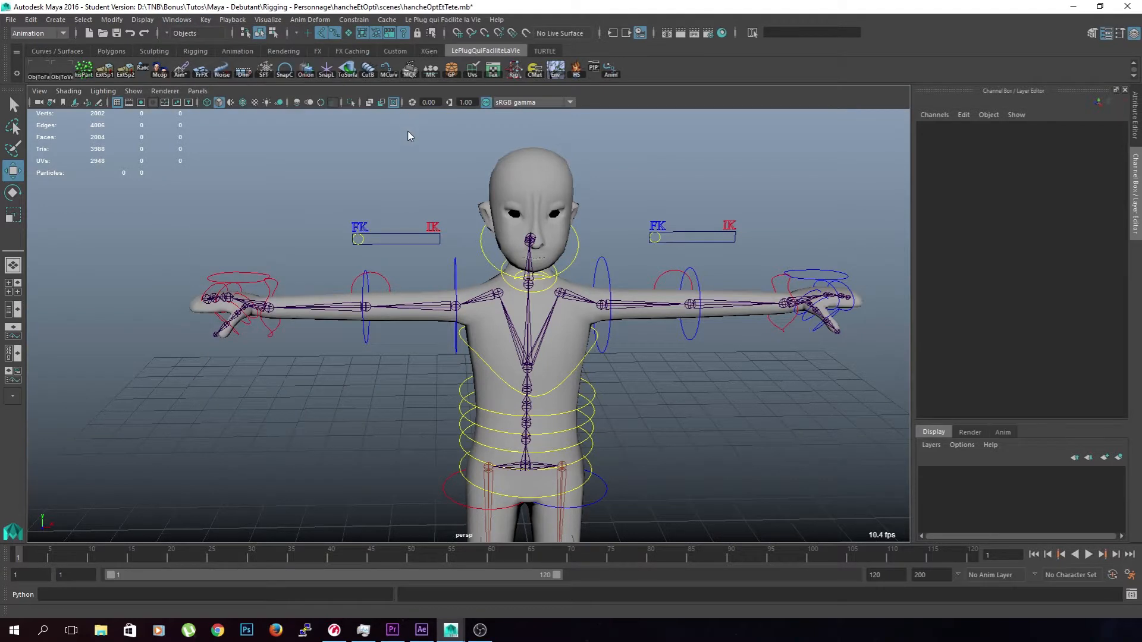
left_click_drag(712, 132, 917, 87)
Load the left arm's FK/IK switcher as the driver and choose Translate X as the driving attribute
scroll(369, 230, "up", 4)
middle_click_drag(365, 229, 238, 261, "alt")
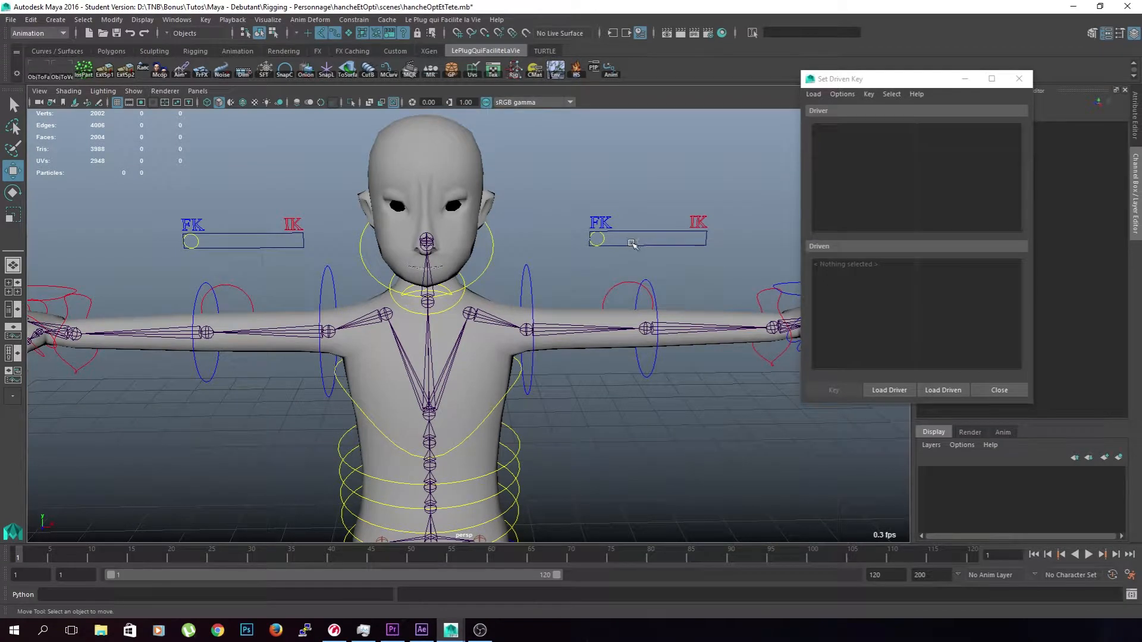
middle_click_drag(632, 244, 621, 243, "alt")
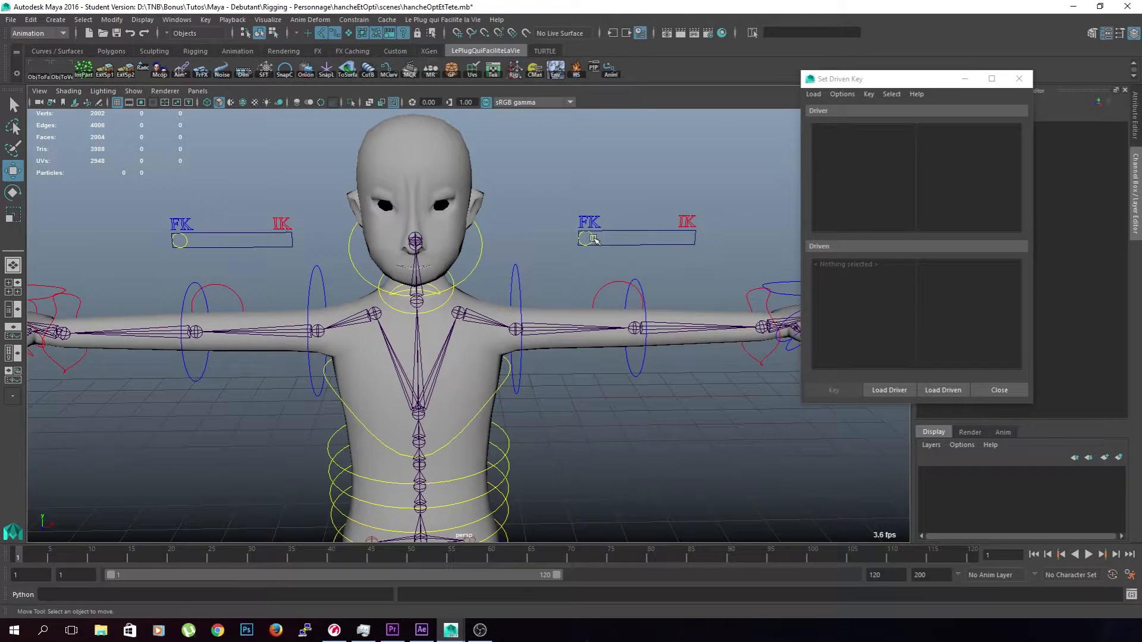
left_click(593, 239)
left_click(889, 390)
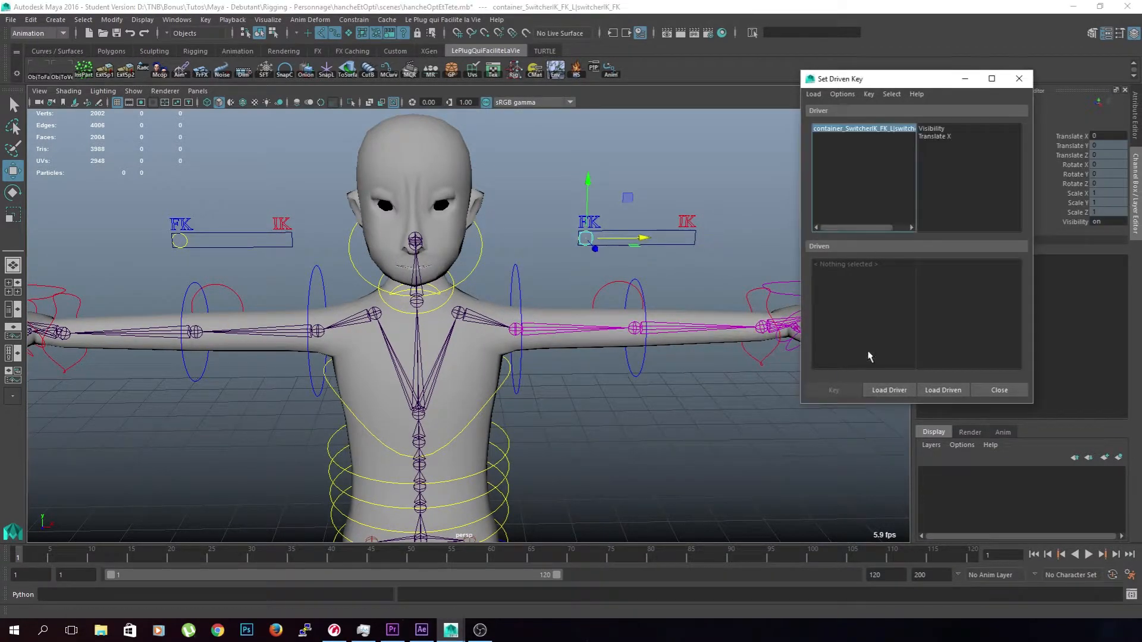
left_click(970, 136)
Try selecting the left shoulder controller's shape node, and undo the accidental move of the controller
middle_click_drag(773, 220, 628, 243, "alt")
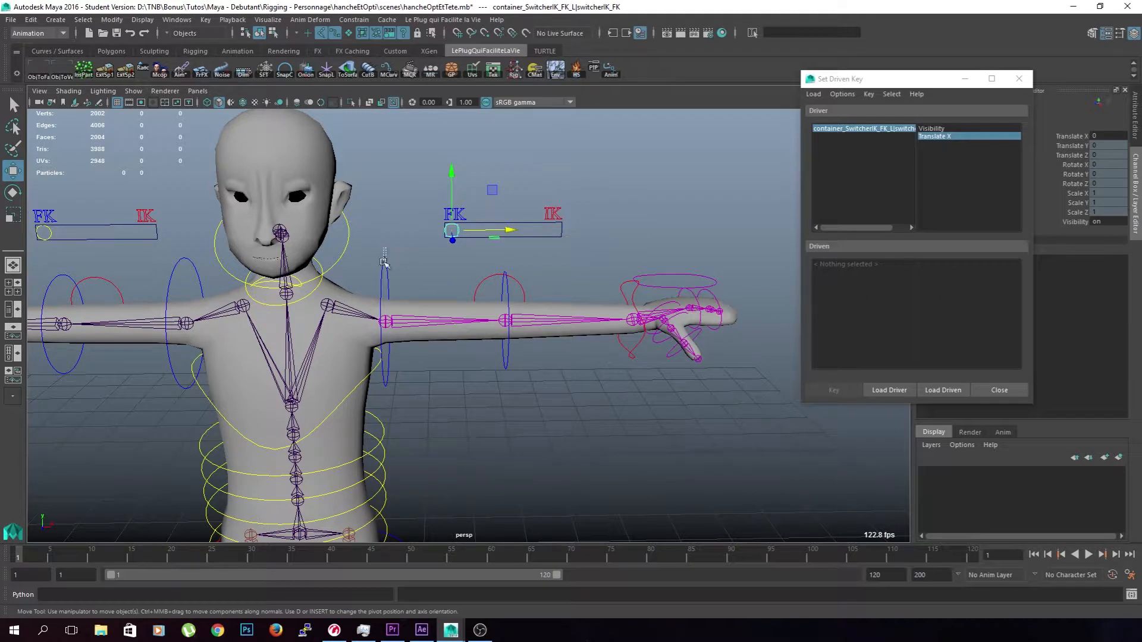
left_click(385, 263)
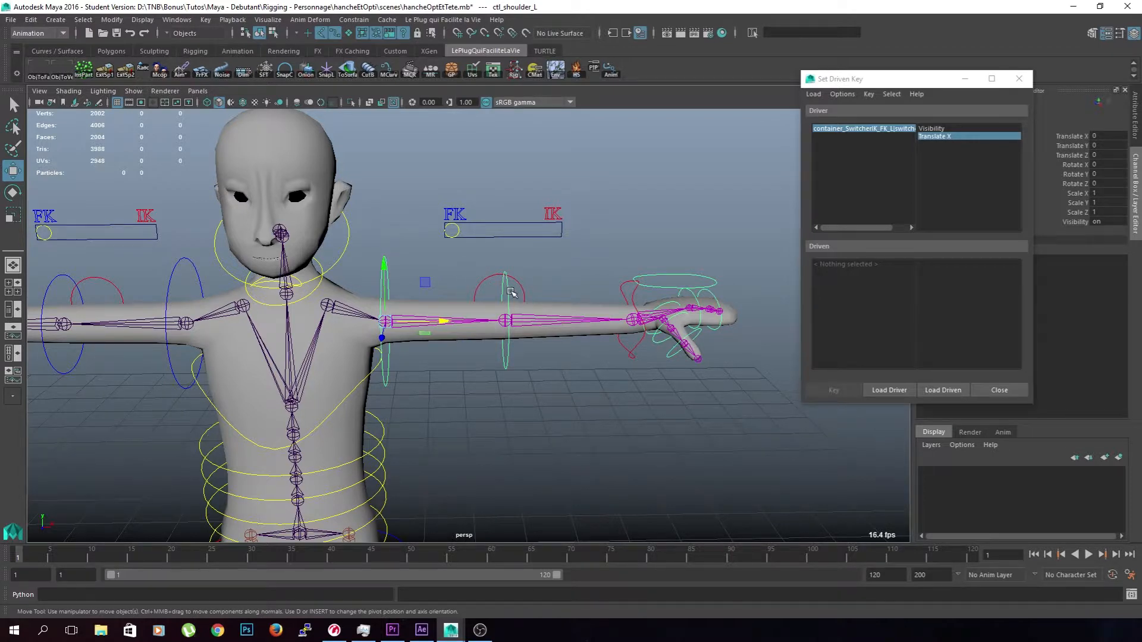
key("Down")
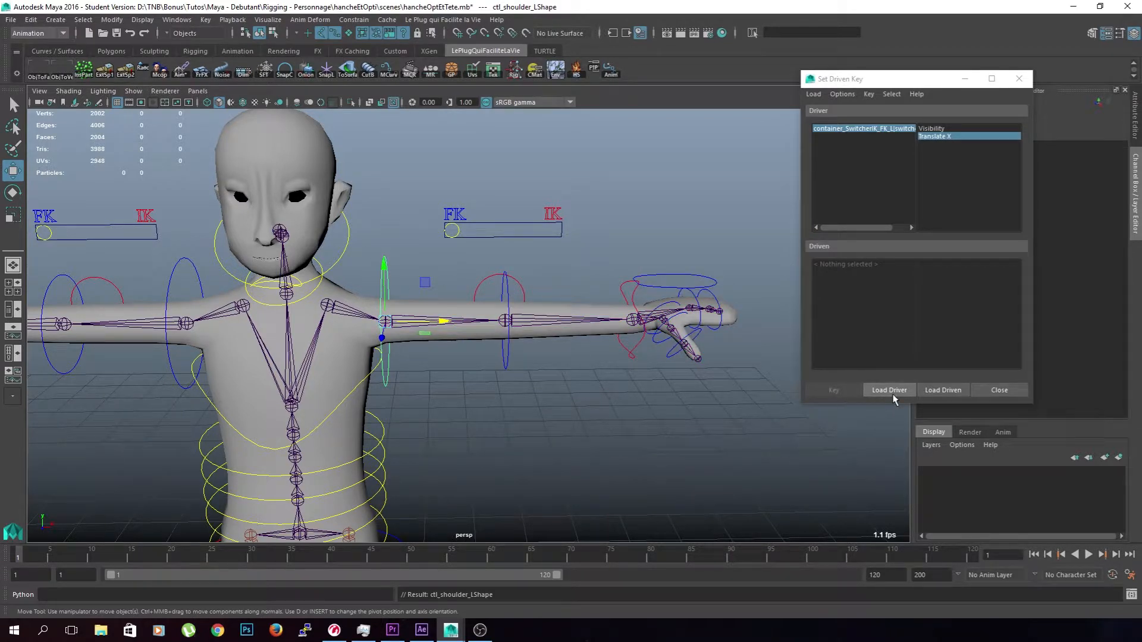
left_click_drag(408, 239, 384, 267)
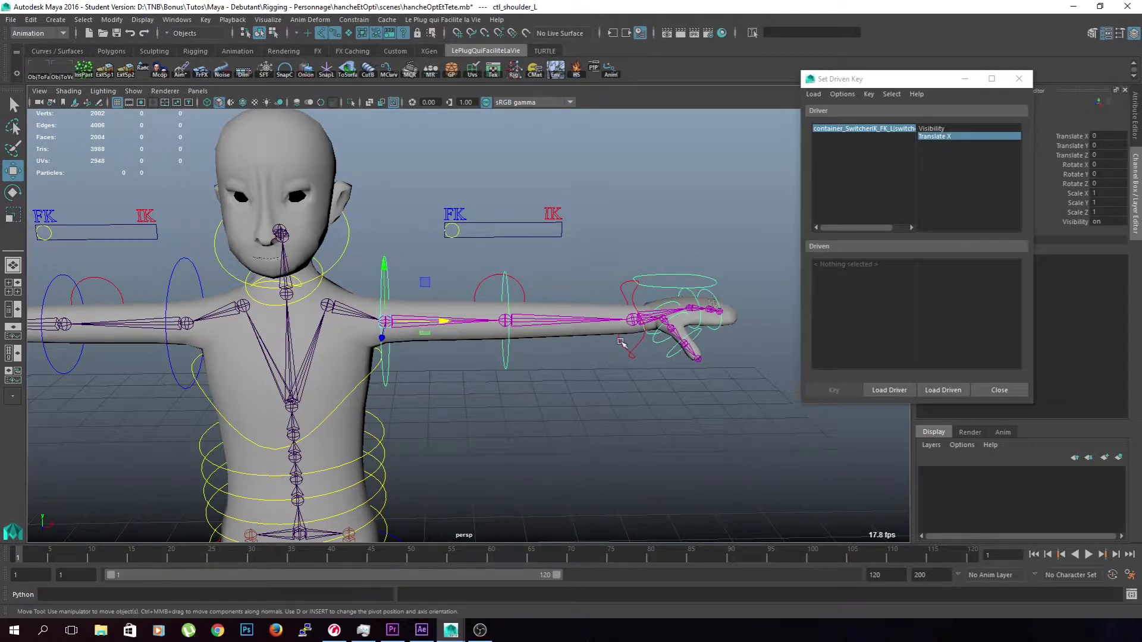
left_click_drag(424, 281, 402, 240)
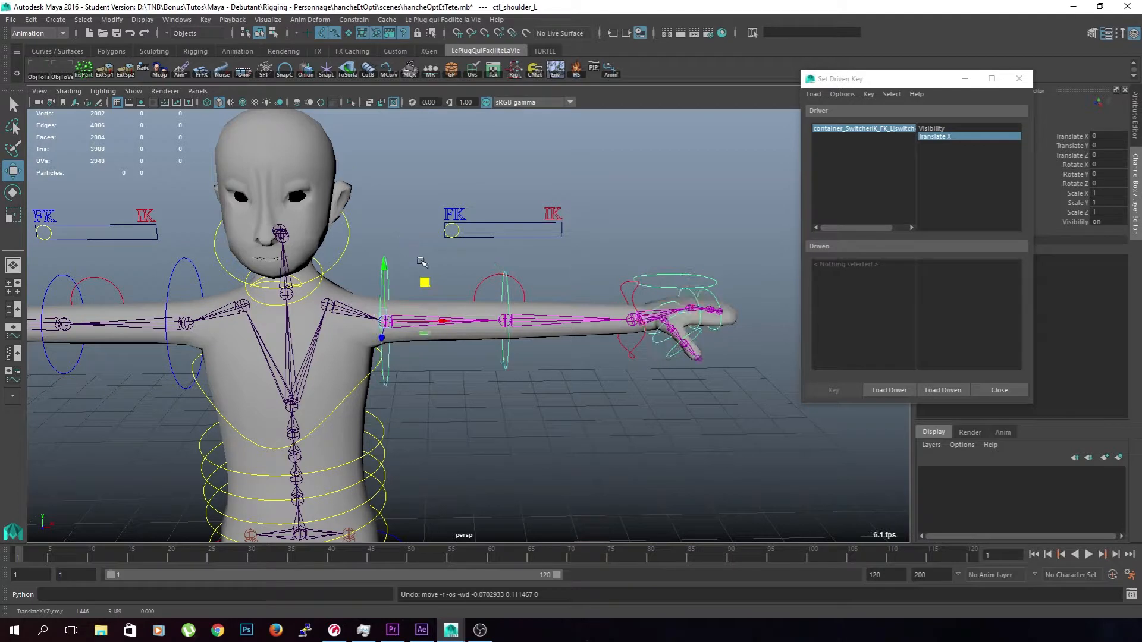
key("ctrl+z")
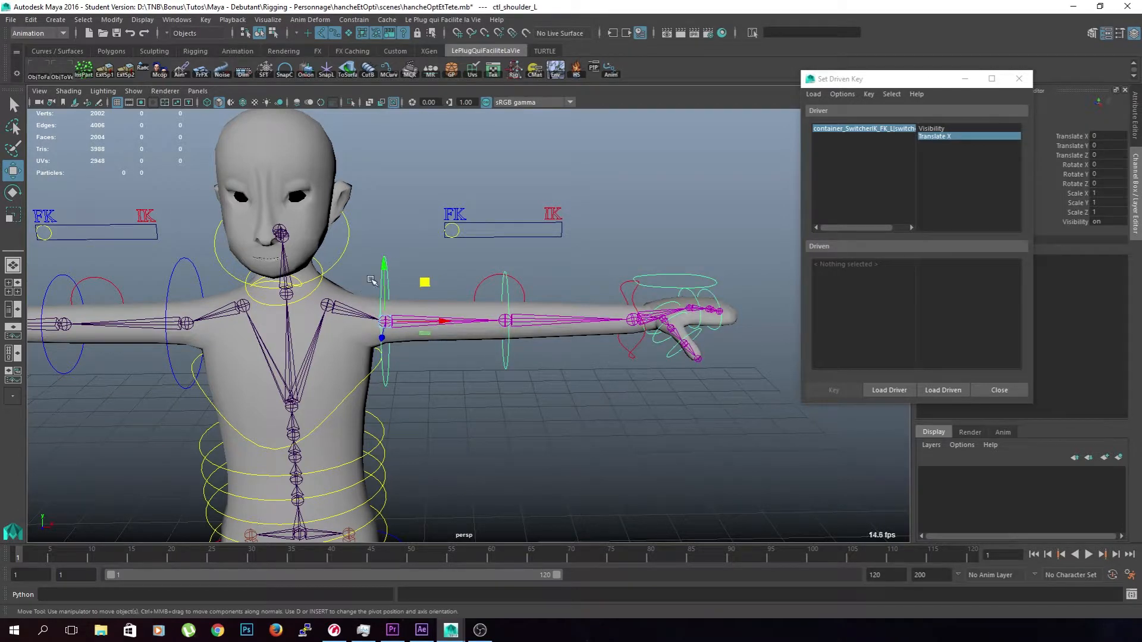
key("Down")
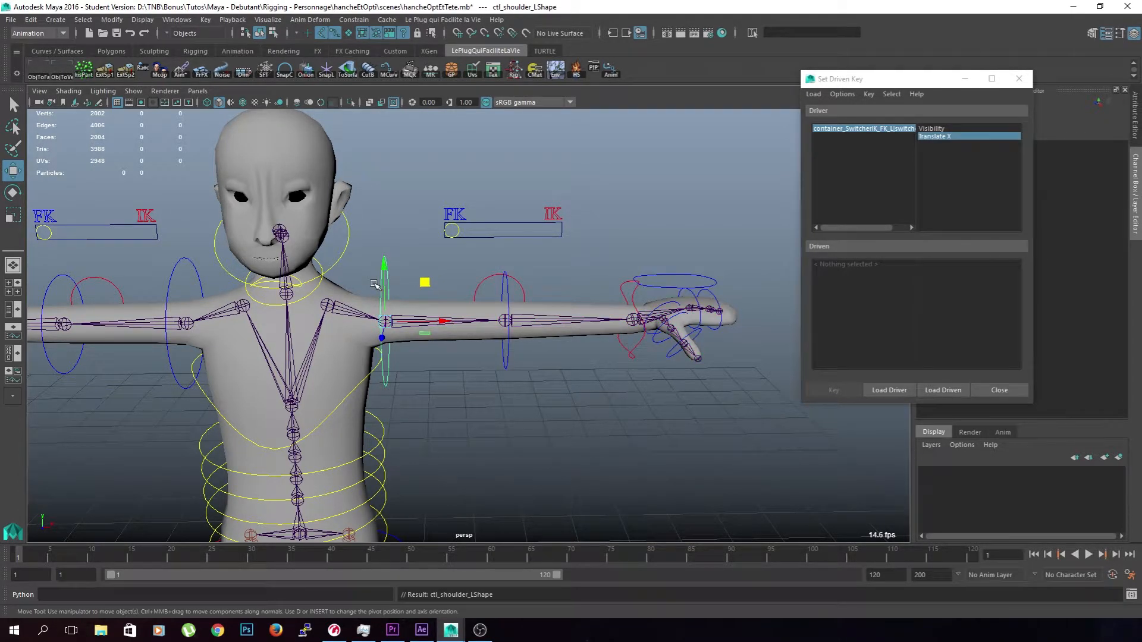
Load the shape nodes of ctl_shoulder_L and ctl_elbow_FK_L as the driven objects
left_click_drag(419, 333, 449, 311, "alt")
left_click(402, 234)
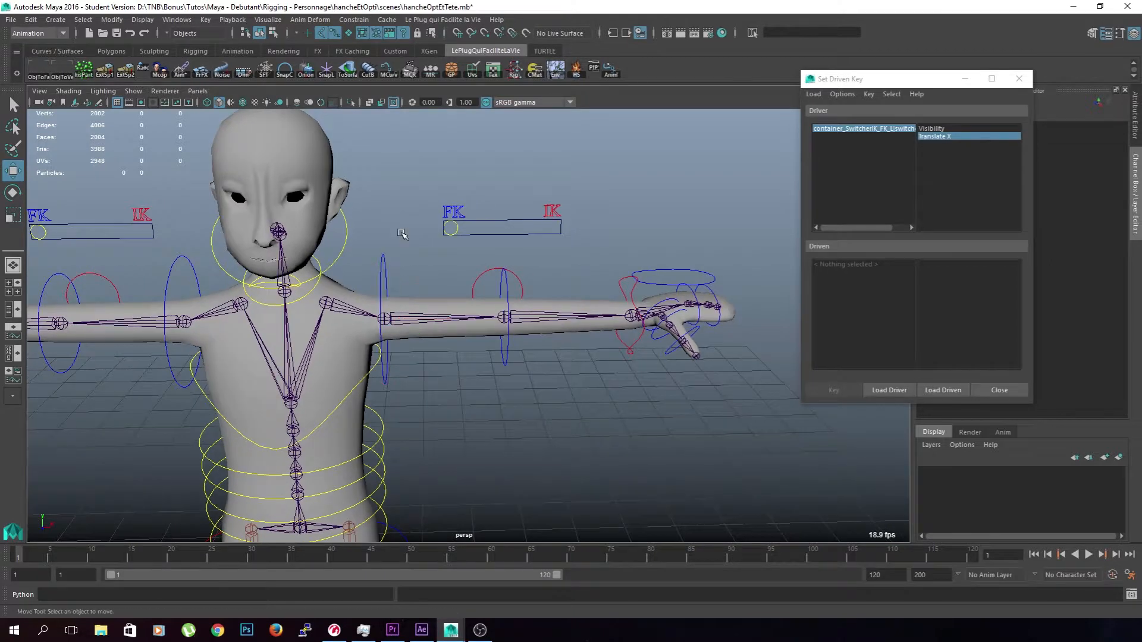
left_click(384, 267)
left_click(507, 282)
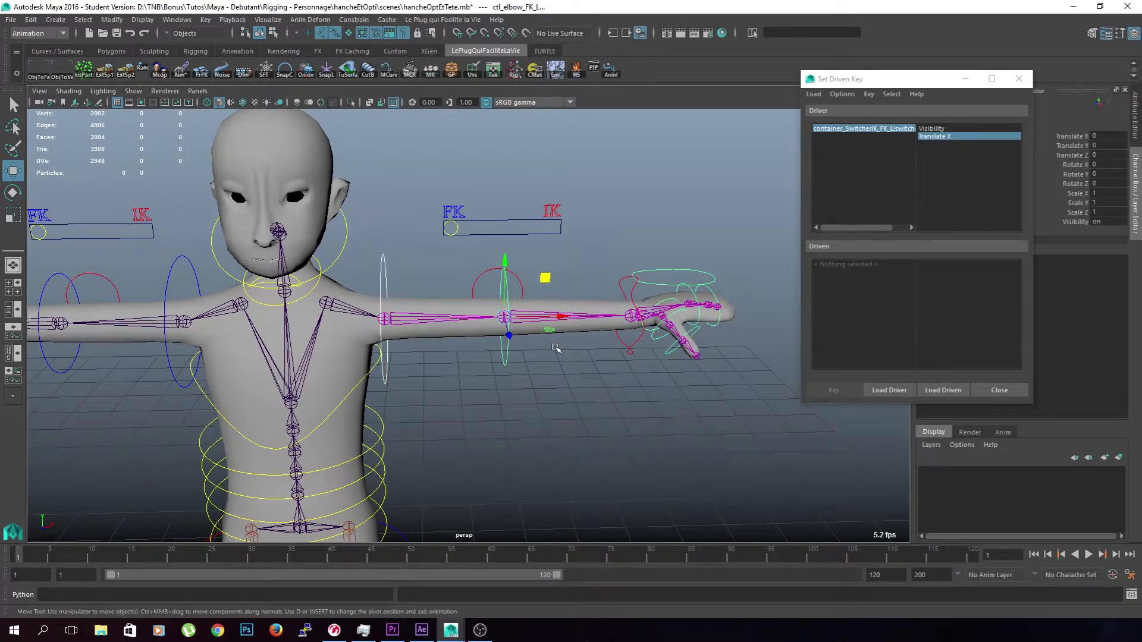
key("Down")
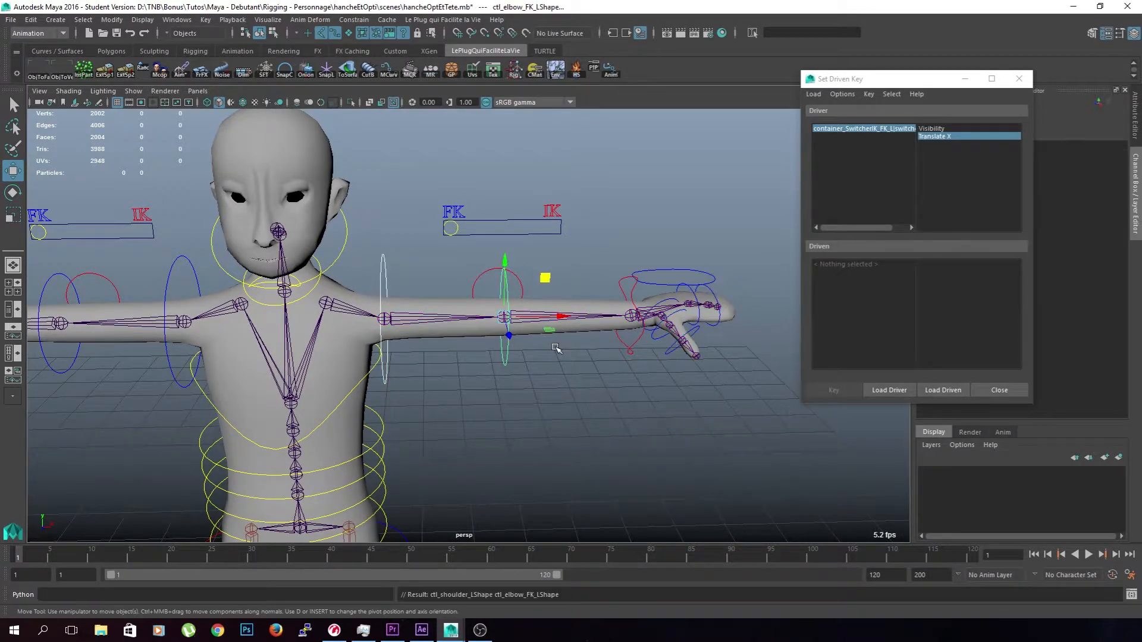
left_click(943, 390)
left_click(847, 266)
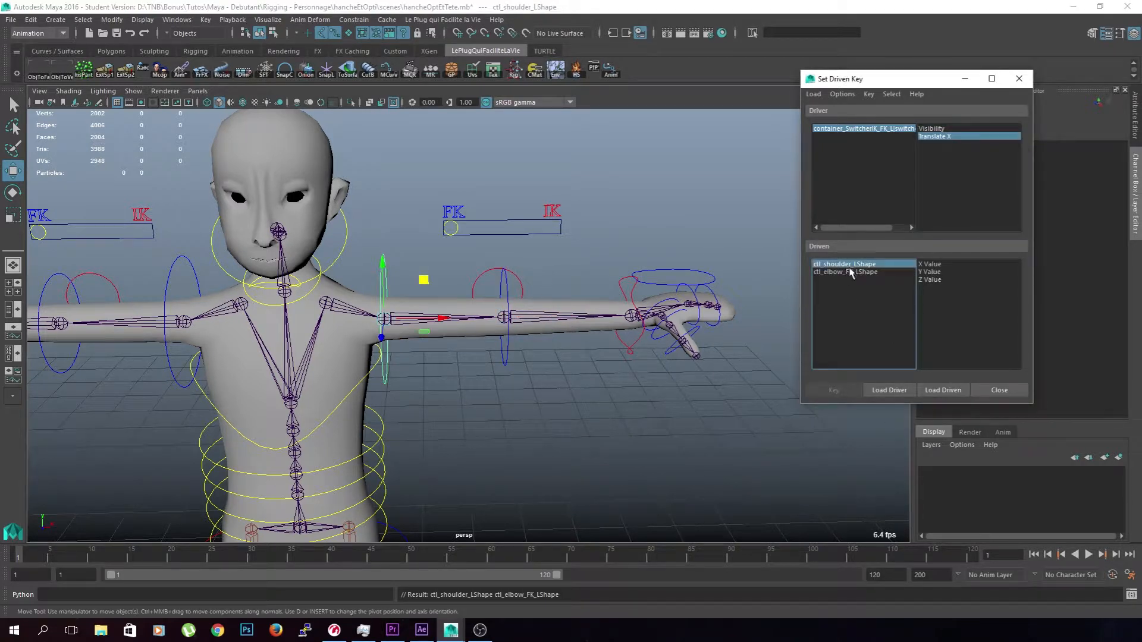
Examine which attributes ctl_shoulder_LShape and ctl_elbow_FK_LShape offer as driven attributes
left_click(886, 274)
left_click(886, 266)
left_click(875, 273)
left_click(874, 265)
left_click(873, 271)
left_click(874, 265)
Move the Set Driven Key window off the Channel Box and clear the selection
left_click_drag(886, 78, 682, 70)
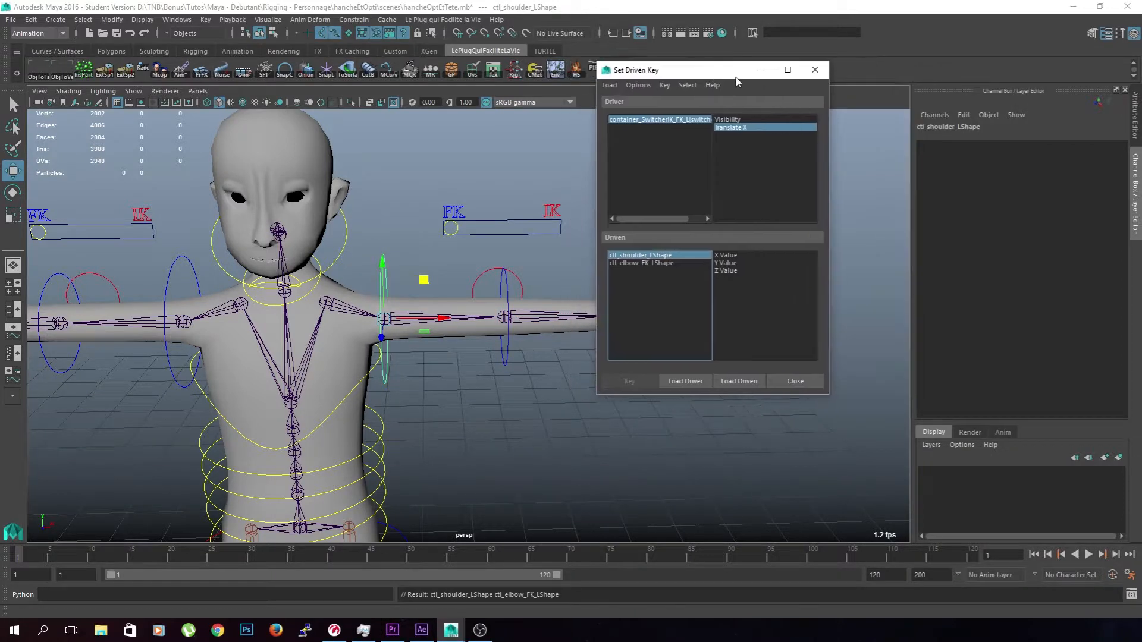
left_click(1134, 141)
left_click(1130, 186)
left_click(470, 437)
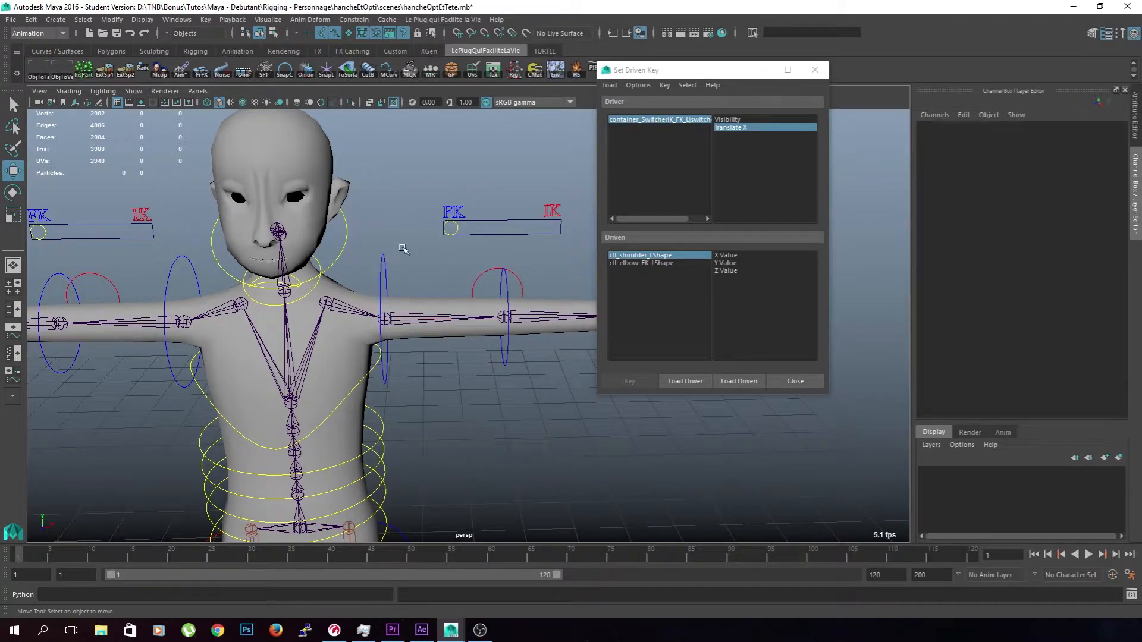
Make the Visibility attribute of ctl_shoulder_LShape keyable with Channel Control
left_click(380, 269)
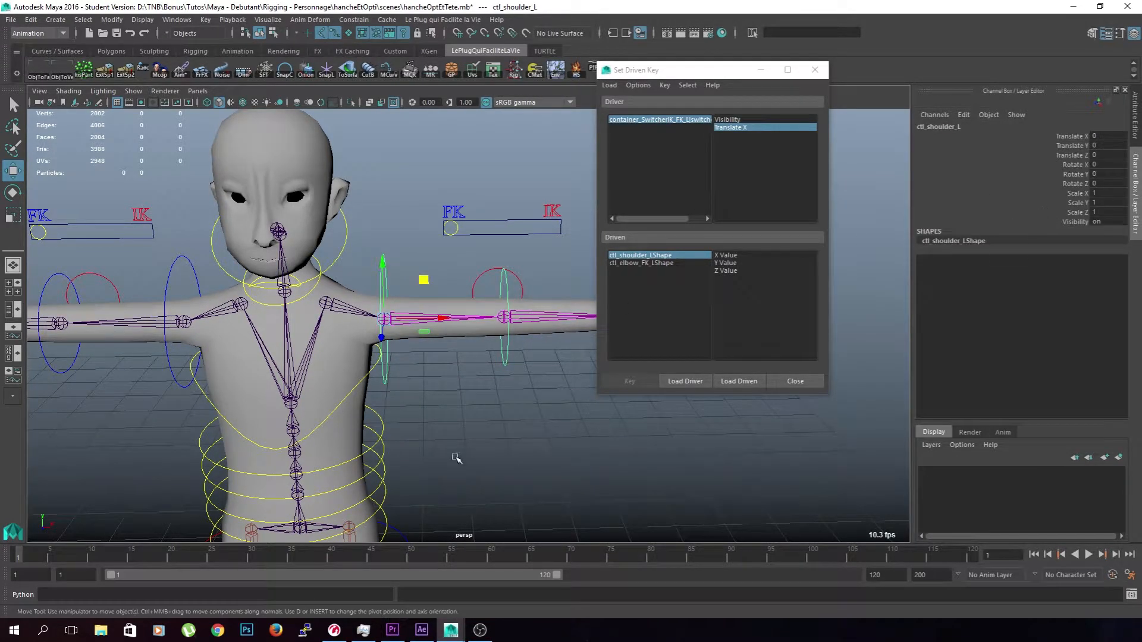
key("Down")
left_click(971, 128)
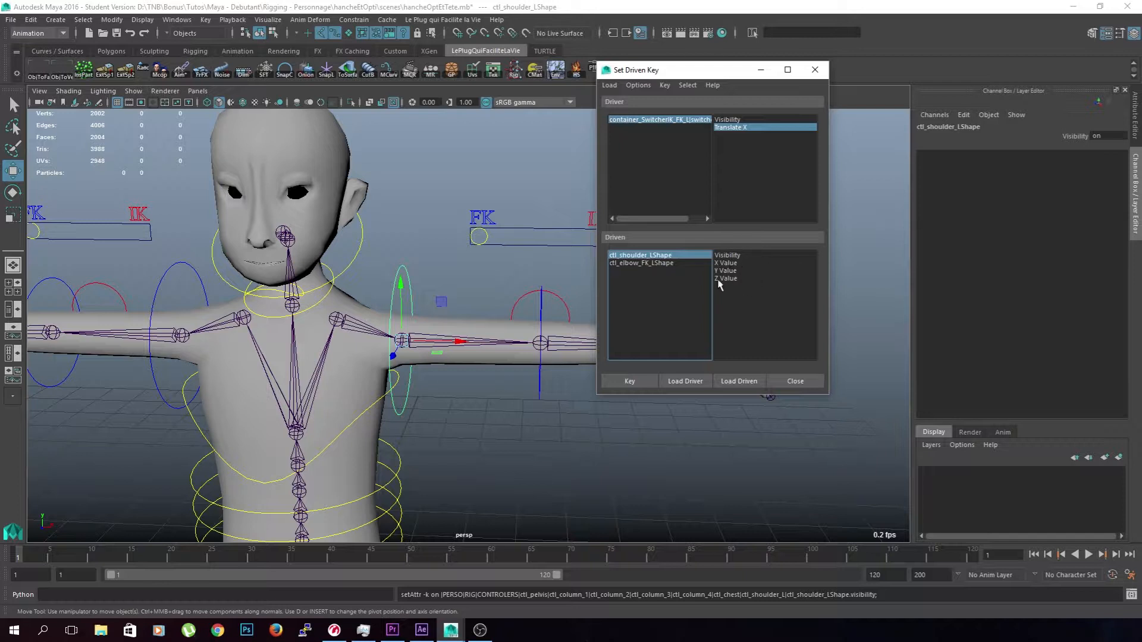
left_click(400, 275)
key("Down")
left_click(964, 114)
left_click(970, 118)
left_click(964, 115)
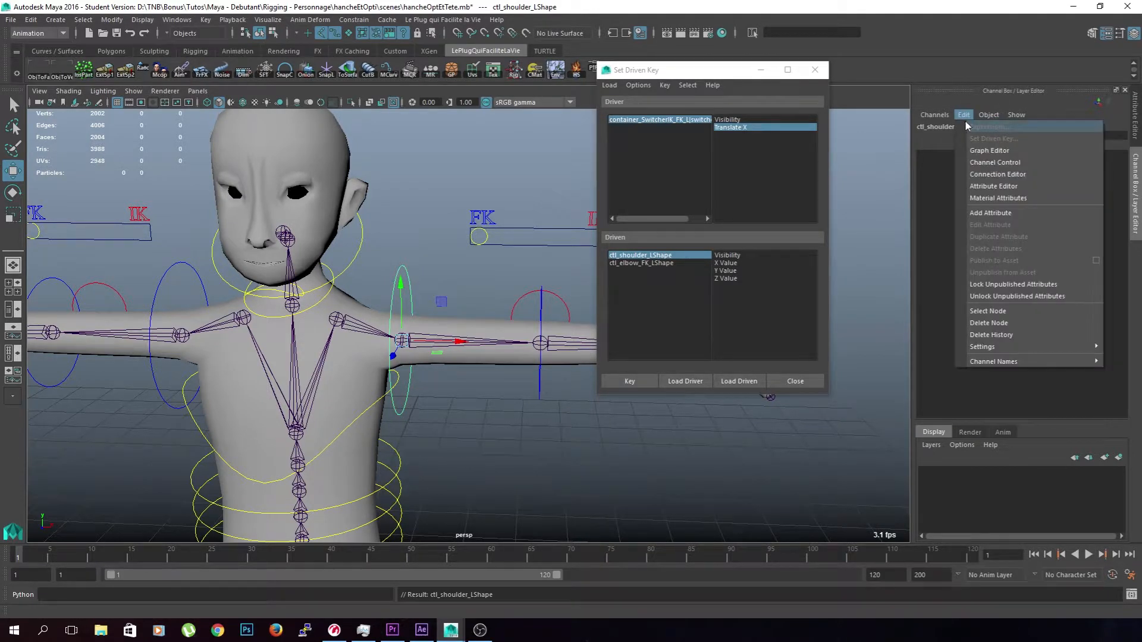
left_click(989, 164)
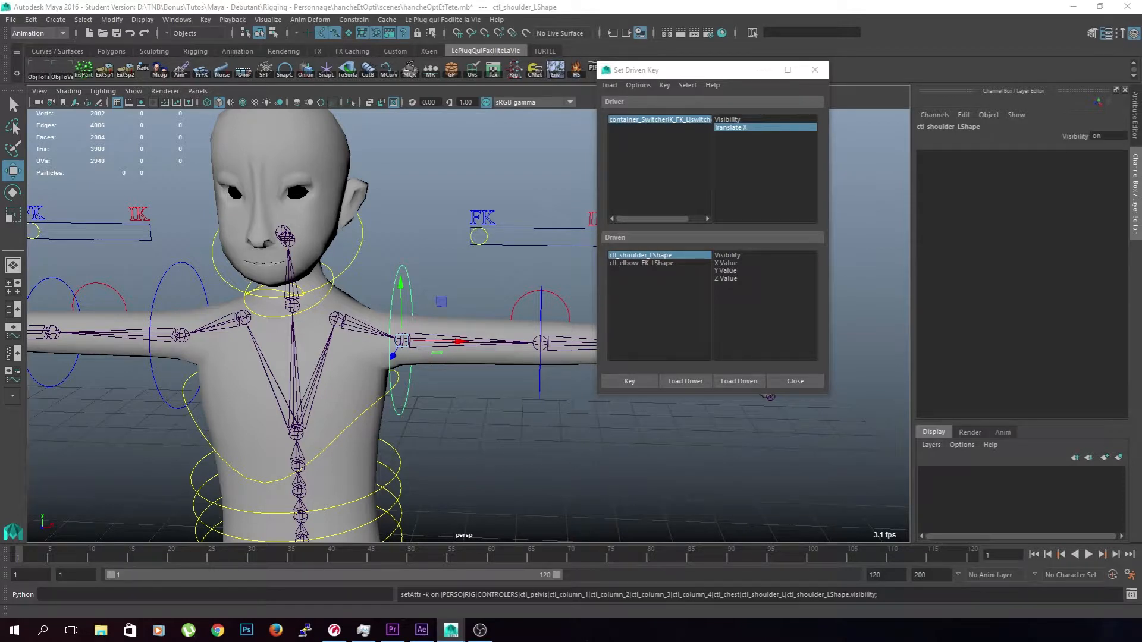
Make Visibility keyable on ctl_elbow_FK_LShape, ctl_pv_arm_LShape and ctl_poignet_IK_LShape
left_click(666, 265)
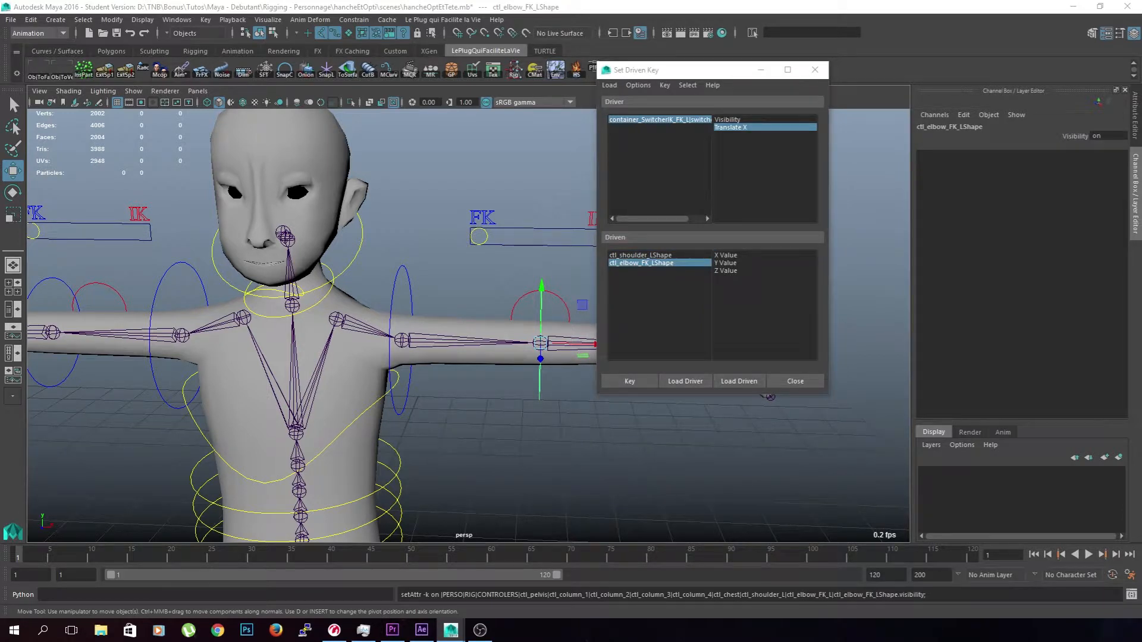
key("f")
left_click_drag(496, 270, 438, 276, "alt")
left_click(416, 300)
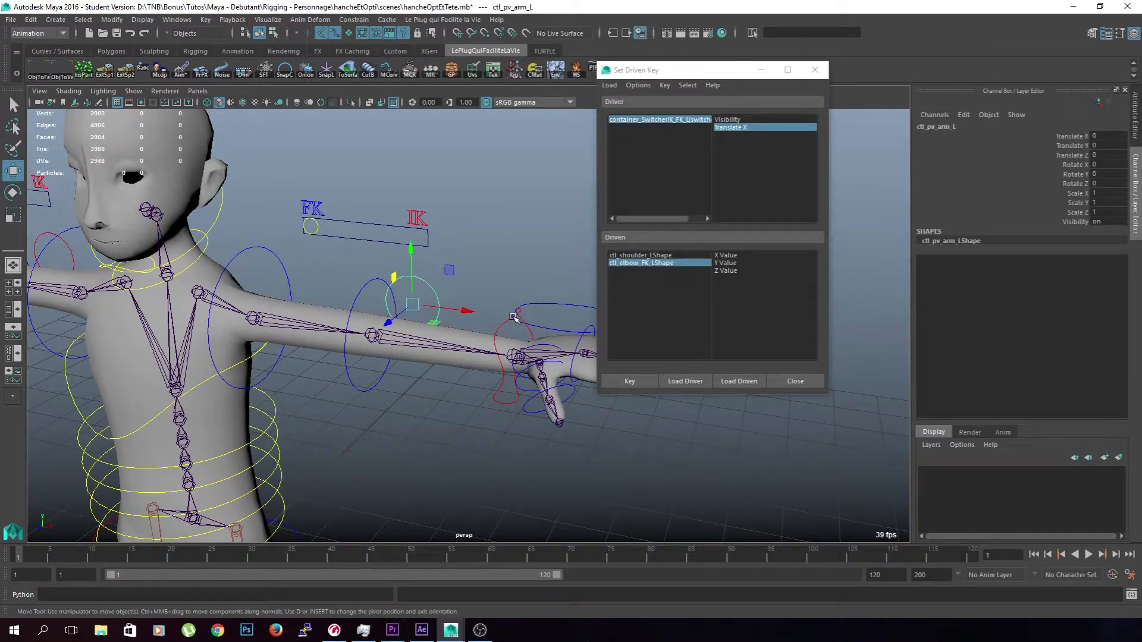
key("Down")
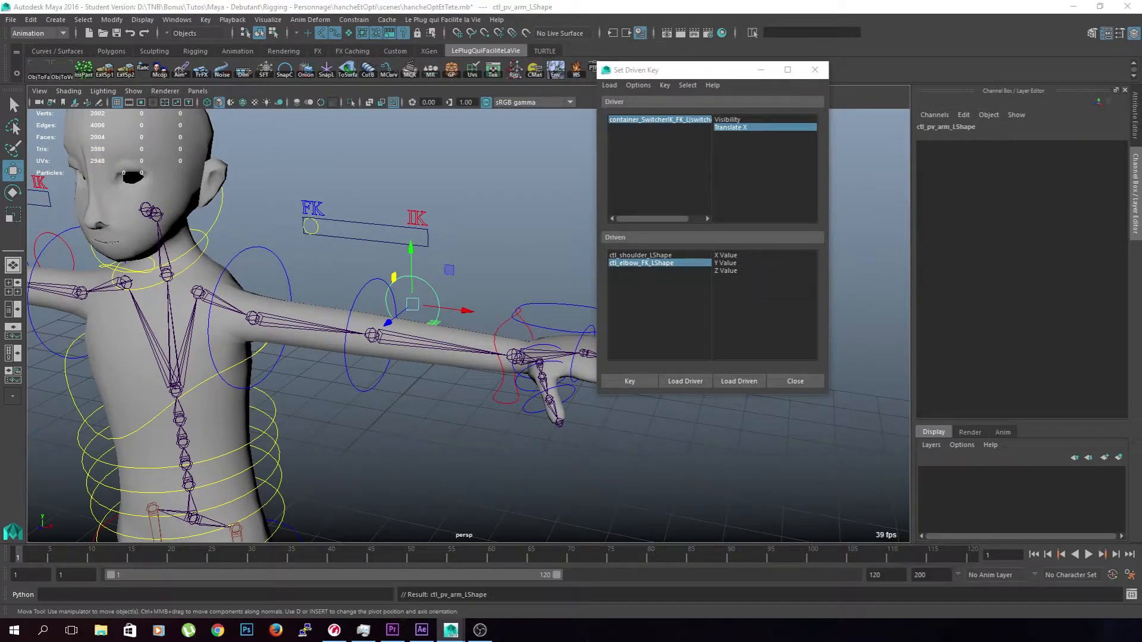
left_click(503, 326)
key("Down")
key("g")
Select the shape nodes of the right arm's shoulder, FK elbow, pole vector and IK wrist controllers, and clear the selection
left_click_drag(333, 402, 430, 412, "alt")
middle_click_drag(429, 411, 380, 410, "alt")
left_click_drag(380, 410, 309, 310, "alt")
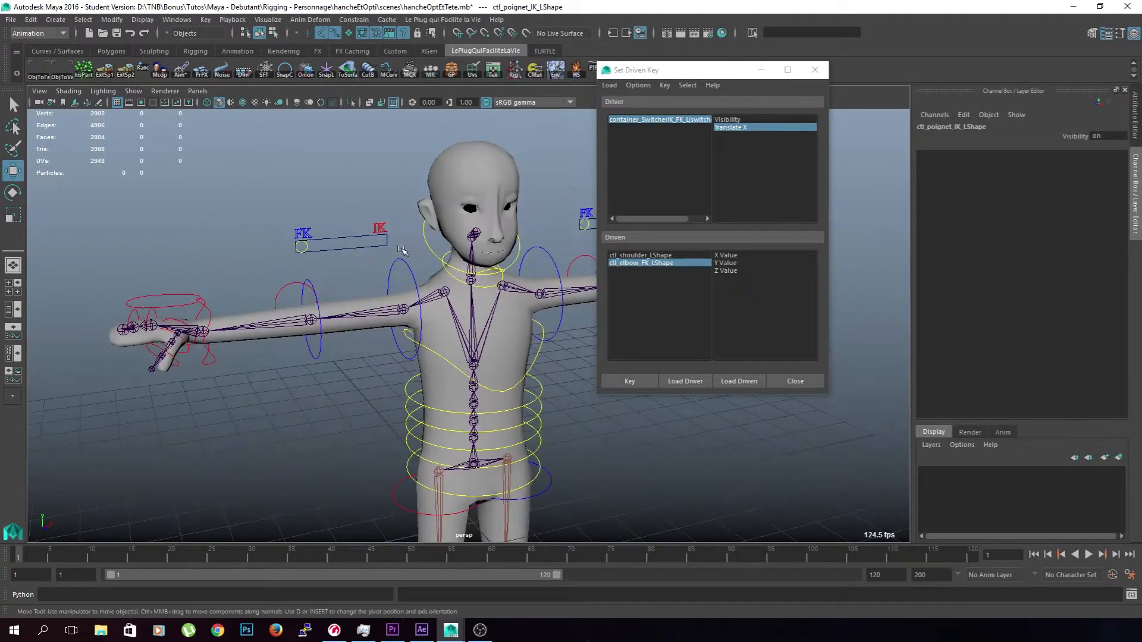
left_click(301, 294)
left_click(307, 283)
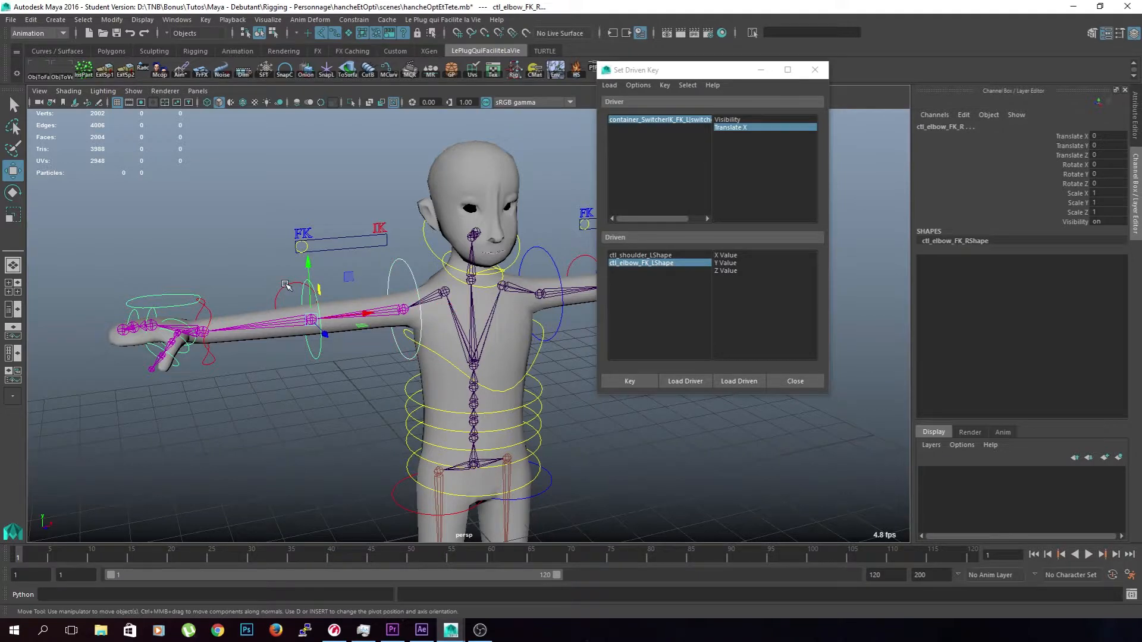
left_click(204, 304)
key("Down")
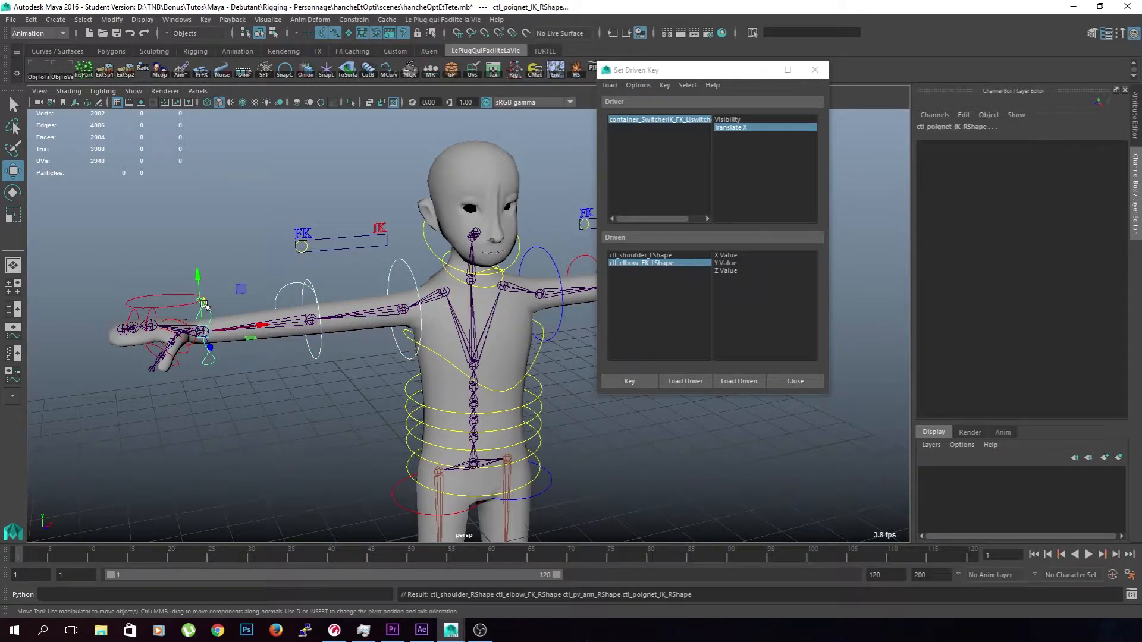
left_click(739, 381)
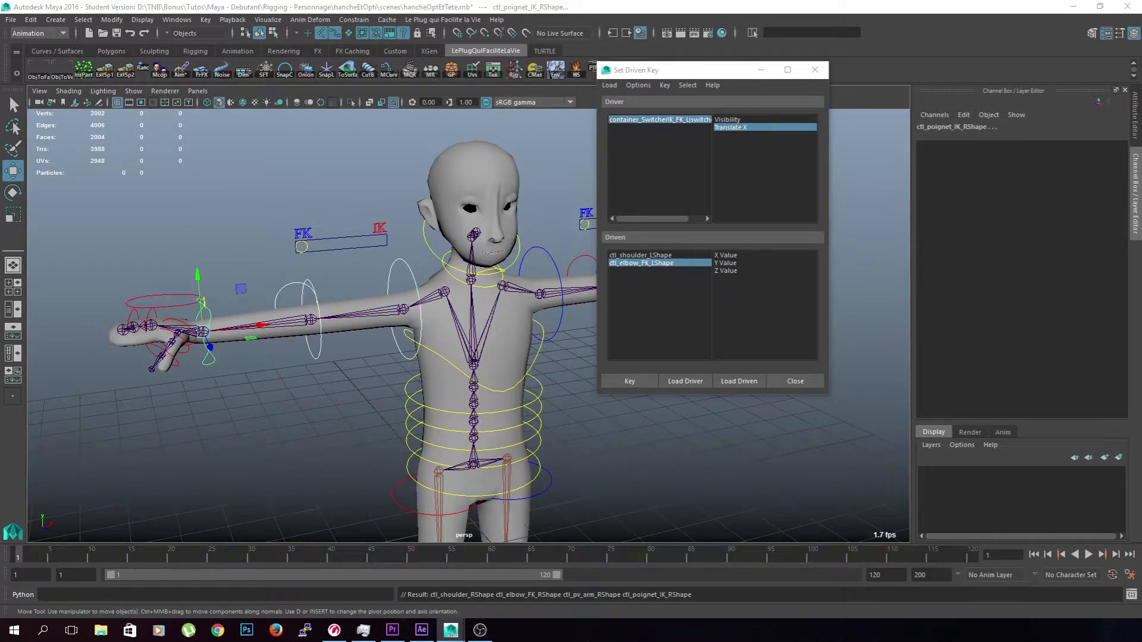
left_click(615, 484)
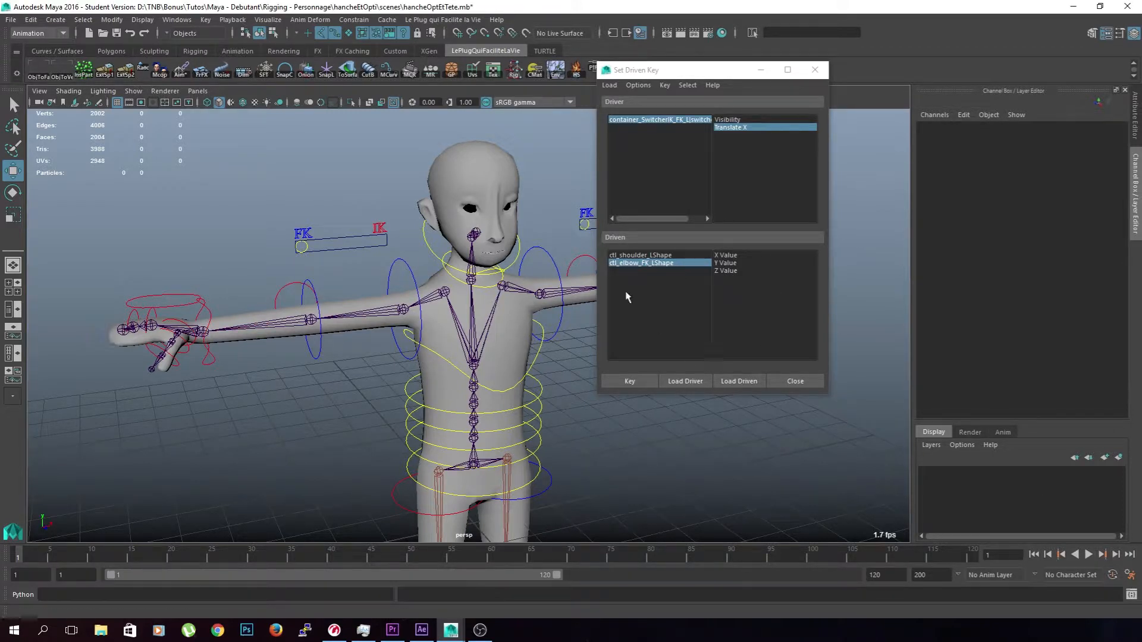
Return to the left arm and check the keyable Visibility attribute on ctl_shoulder_LShape
middle_click_drag(559, 348, 441, 369, "alt")
right_click_drag(441, 369, 505, 363, "alt")
left_click_drag(505, 363, 451, 357, "alt")
middle_click_drag(451, 357, 286, 358, "alt")
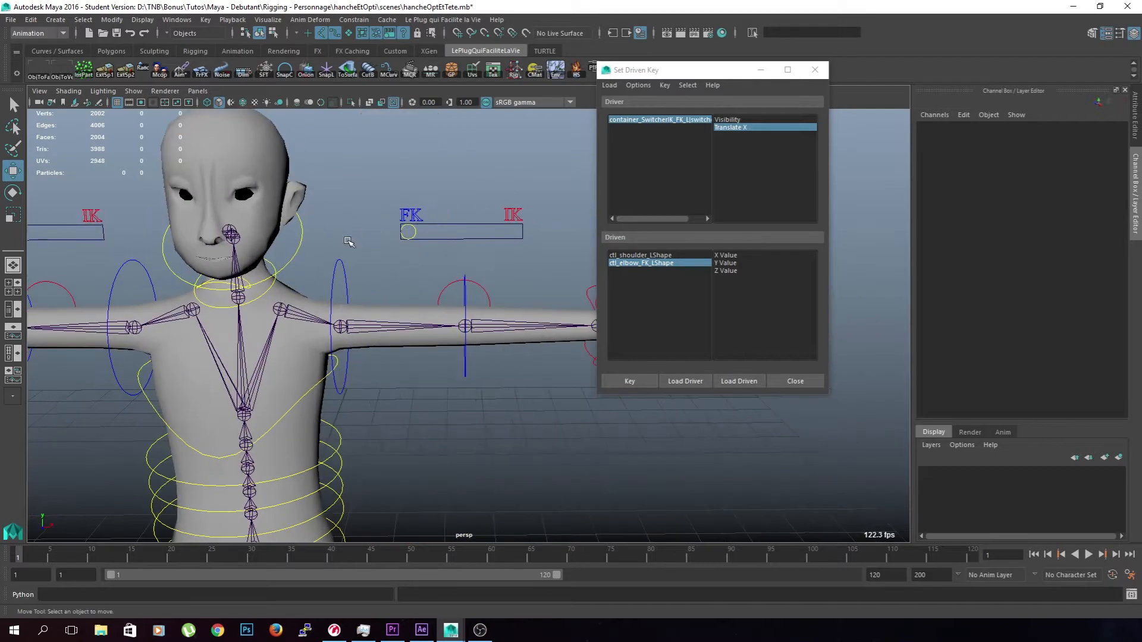
left_click(409, 232)
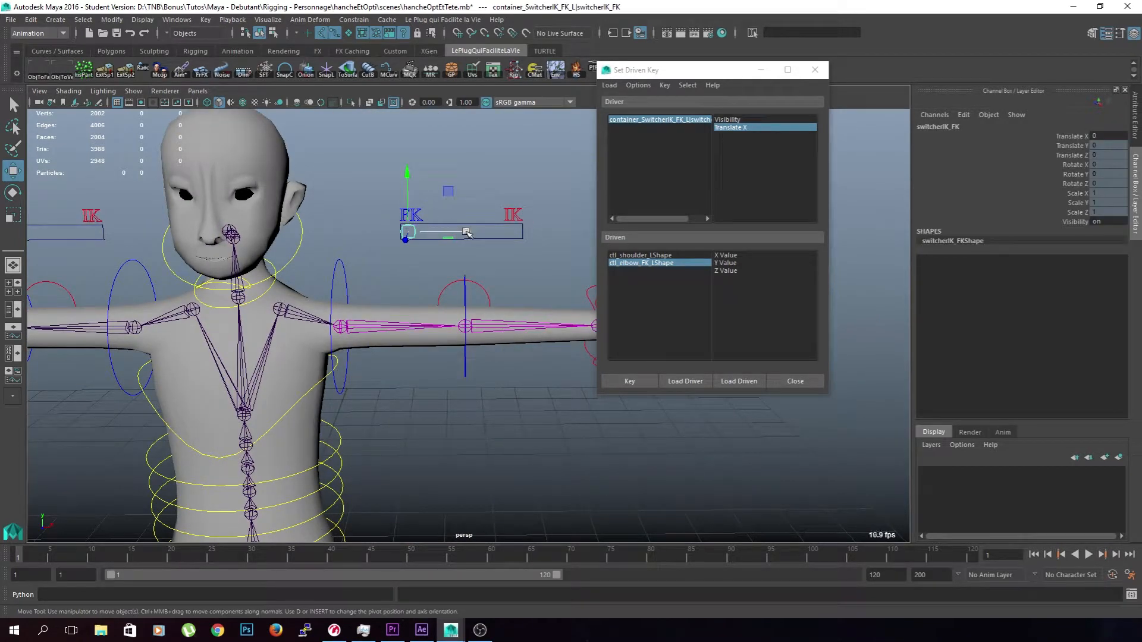
left_click(519, 277)
middle_click_drag(520, 277, 489, 283, "alt")
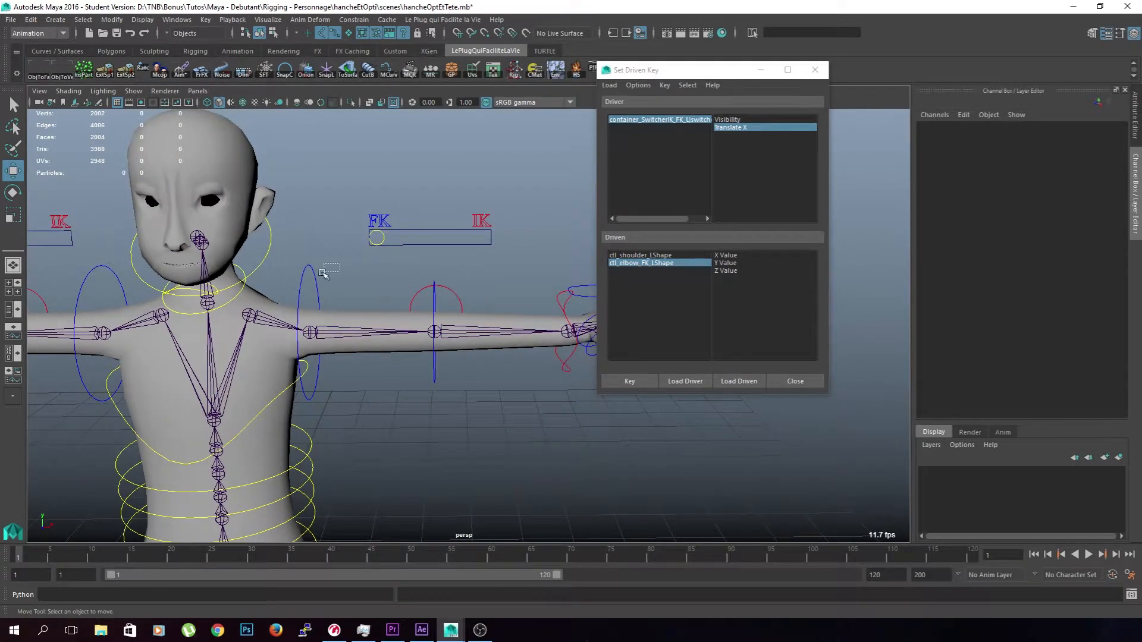
left_click(305, 283)
key("Down")
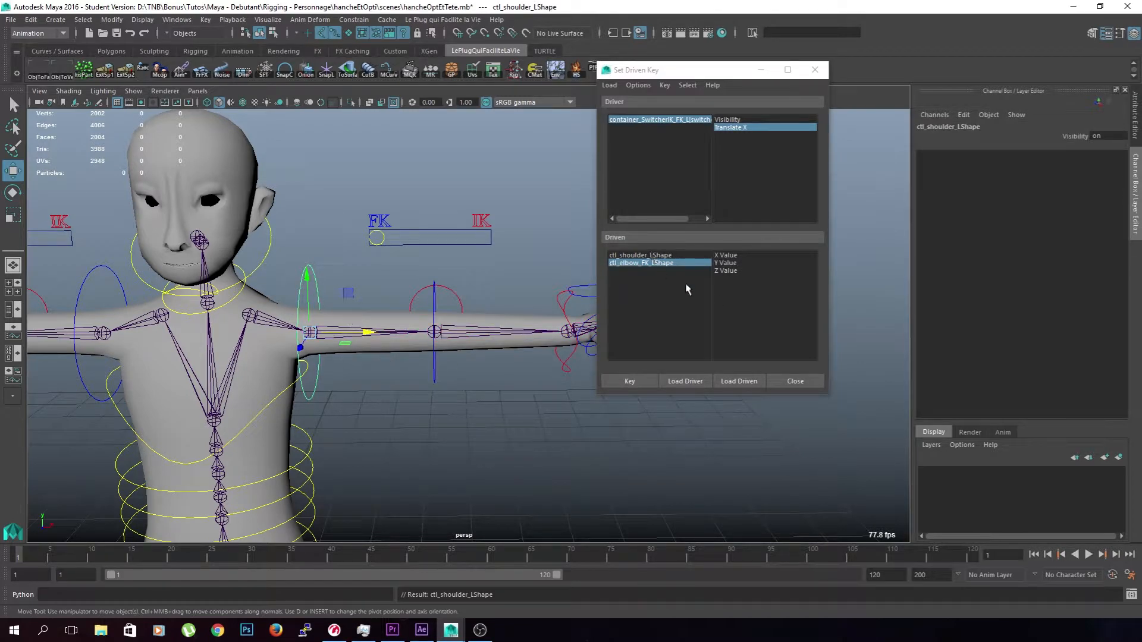
Reload ctl_shoulder_LShape and ctl_elbow_FK_LShape as driven objects and check their available attributes
left_click(358, 253)
left_click_drag(355, 254, 298, 285)
left_click(428, 281, "shift")
key("Down")
left_click(748, 384)
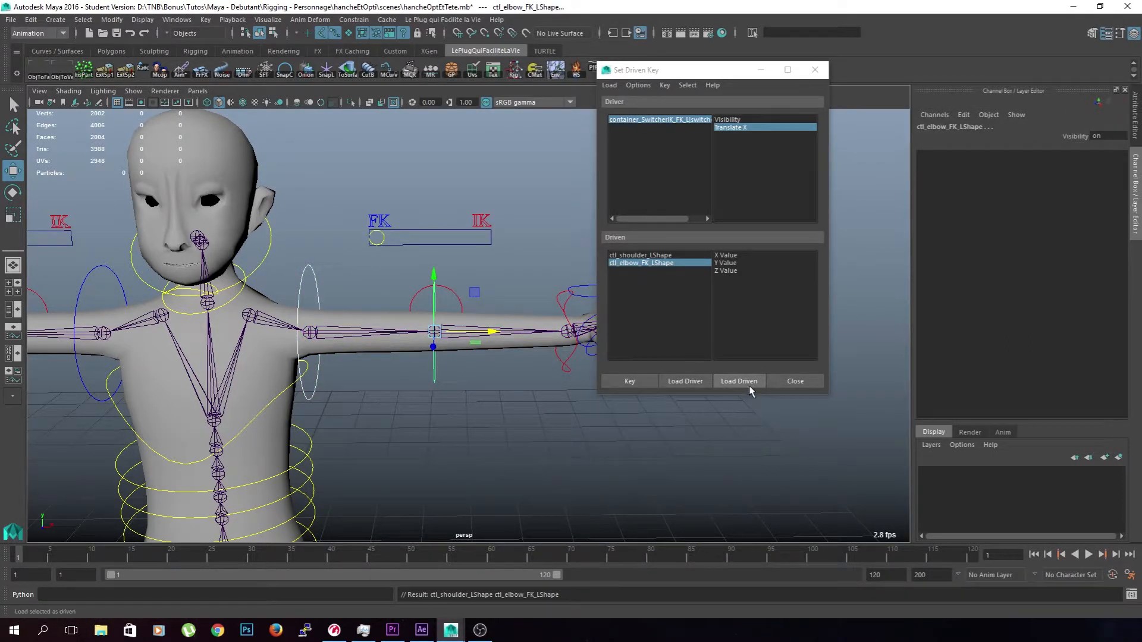
left_click(667, 263)
left_click(670, 255)
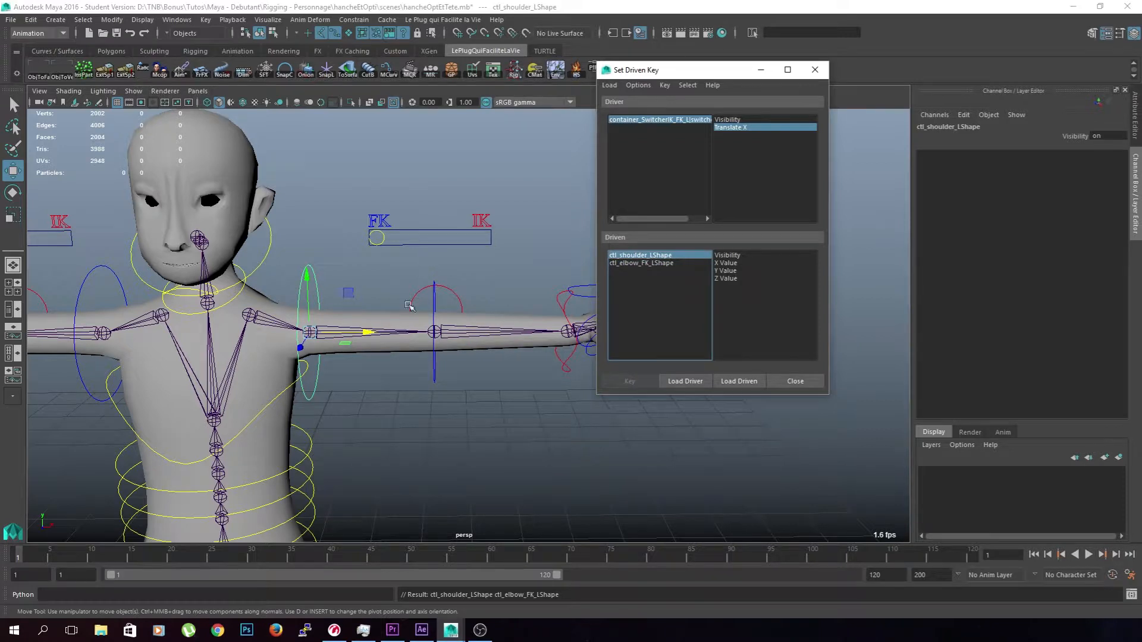
Load the shape nodes of ctl_shoulder_L, ctl_elbow_FK_L, ctl_pv_arm_L and ctl_poignet_IK_L together as driven objects
middle_click_drag(467, 405, 401, 437, "alt")
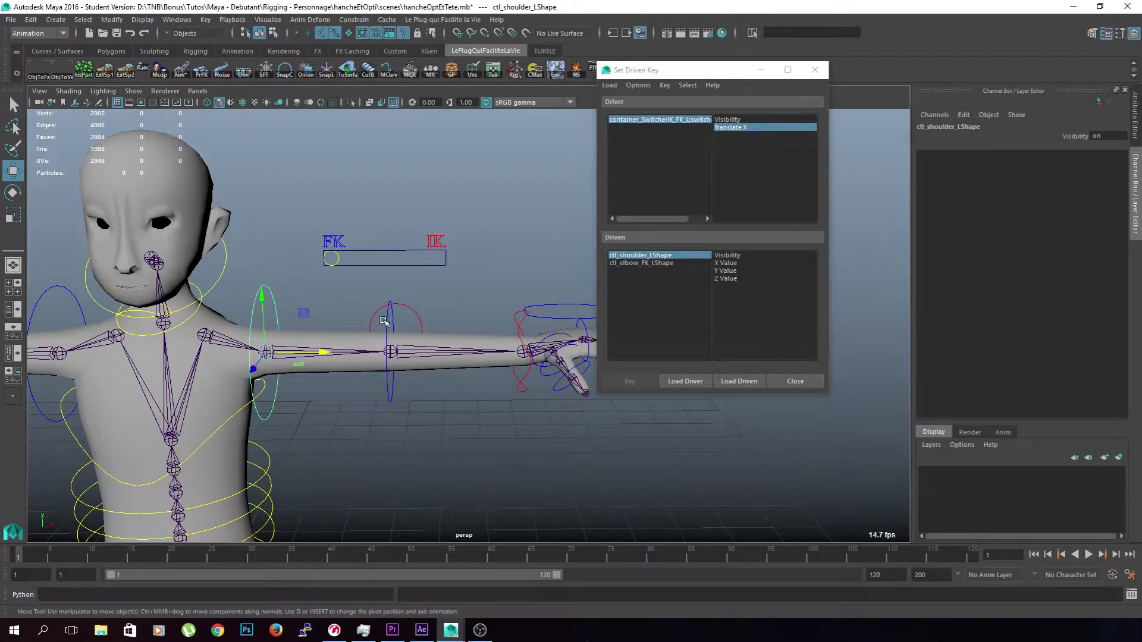
left_click(409, 316)
left_click(412, 313)
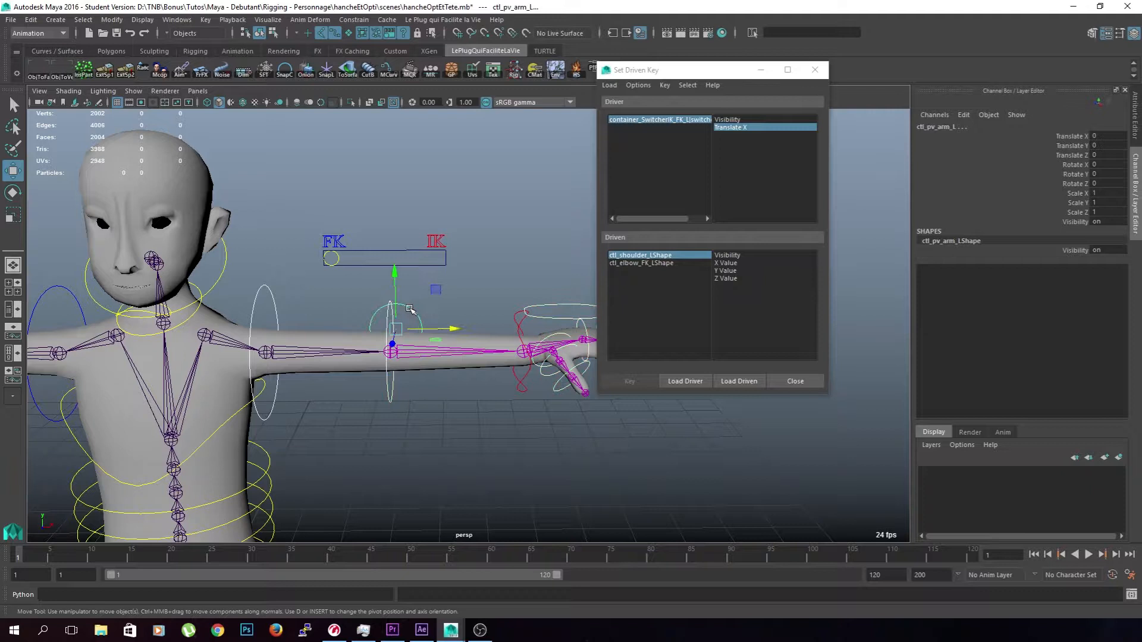
left_click(518, 328)
key("Down")
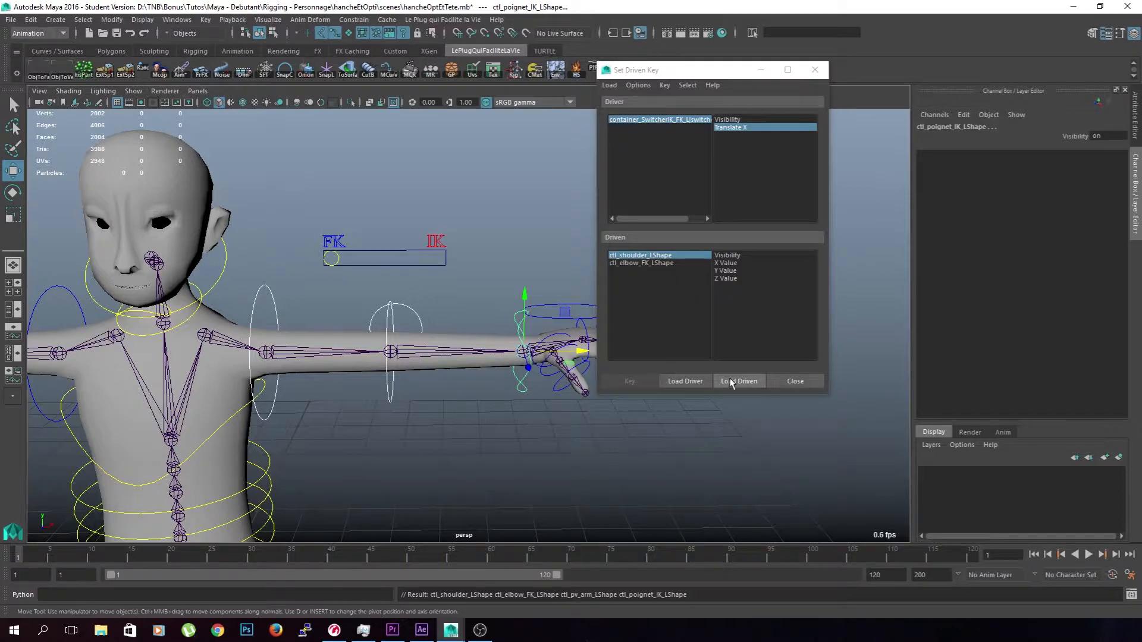
left_click(749, 385)
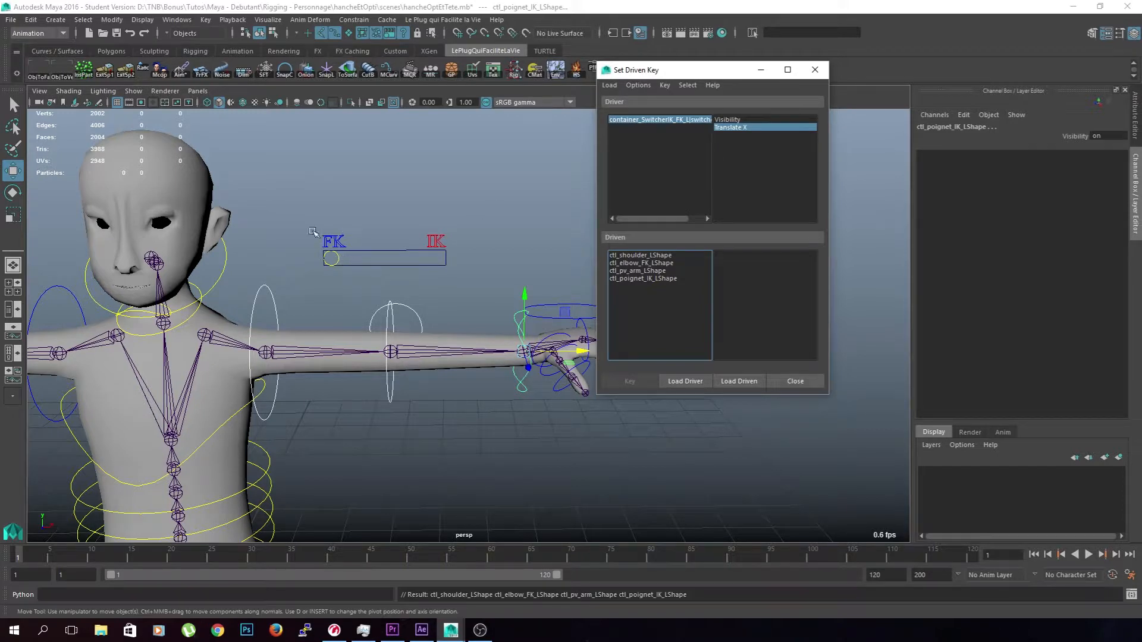
Key the Visibility of ctl_shoulder_LShape and ctl_elbow_FK_LShape against the left switcher's Translate X at the FK position
left_click(655, 259)
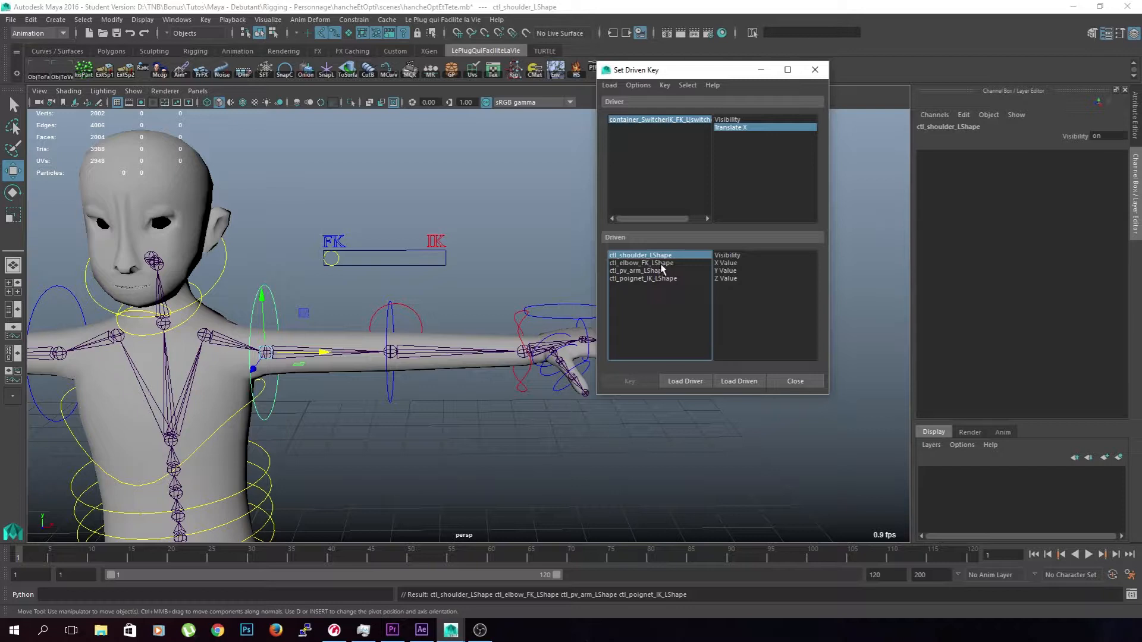
left_click(665, 265, "ctrl")
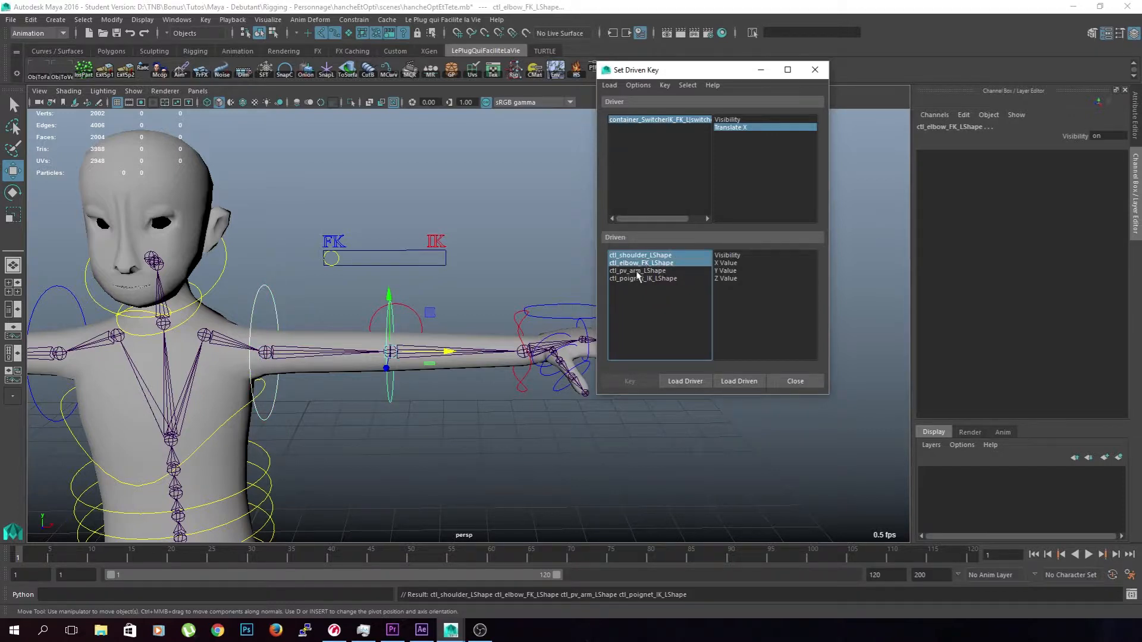
middle_click_drag(403, 288, 464, 291, "alt")
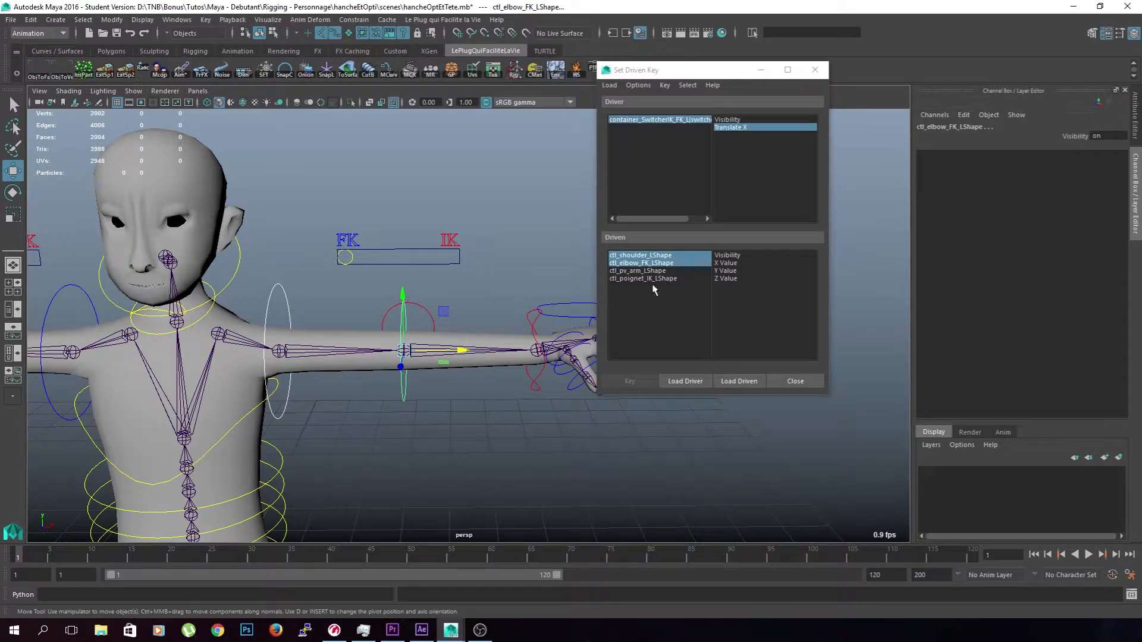
left_click(730, 256)
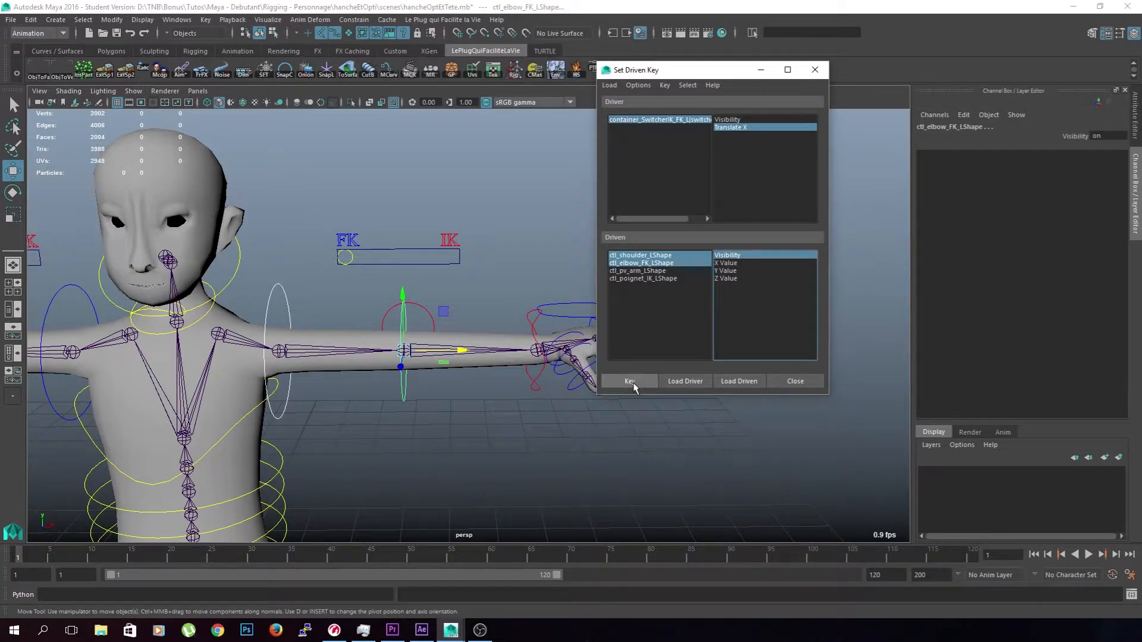
left_click(632, 381)
Turn off Visibility on ctl_pv_arm_LShape and ctl_poignet_IK_LShape and set their driven key at the FK position
left_click(646, 271)
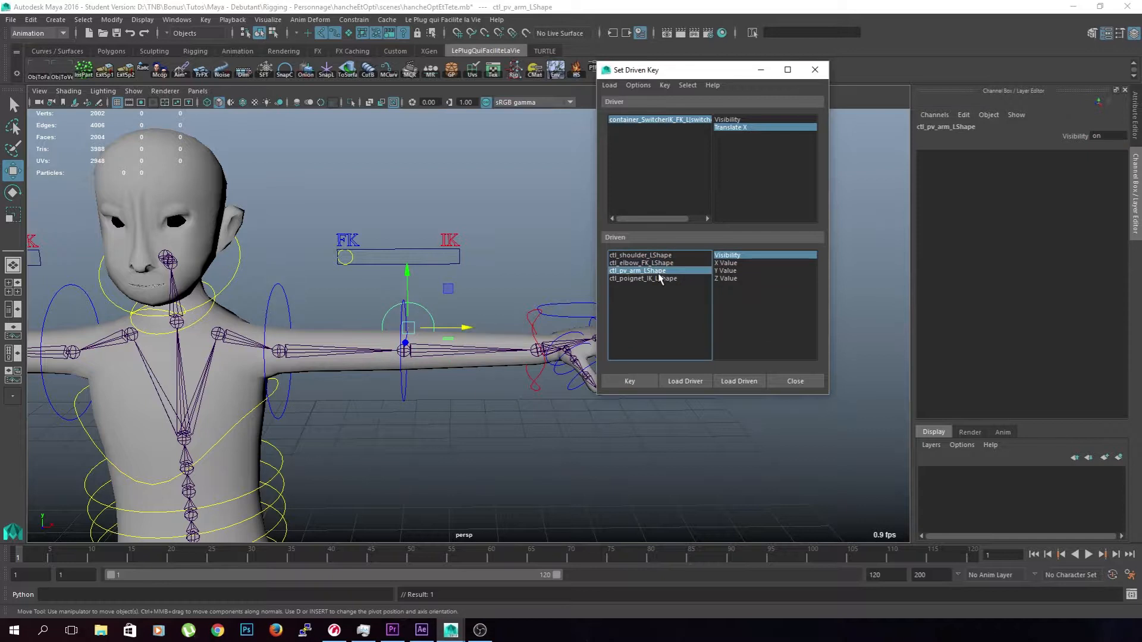
left_click(660, 278, "ctrl")
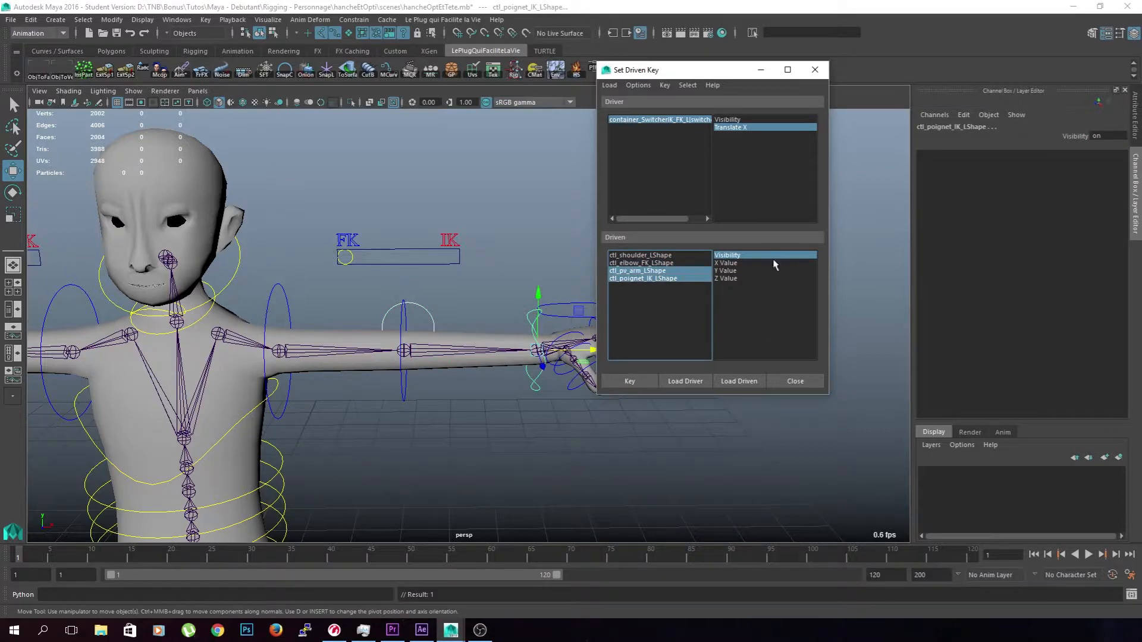
left_click(1095, 137)
type("0")
key("Return")
left_click(636, 383)
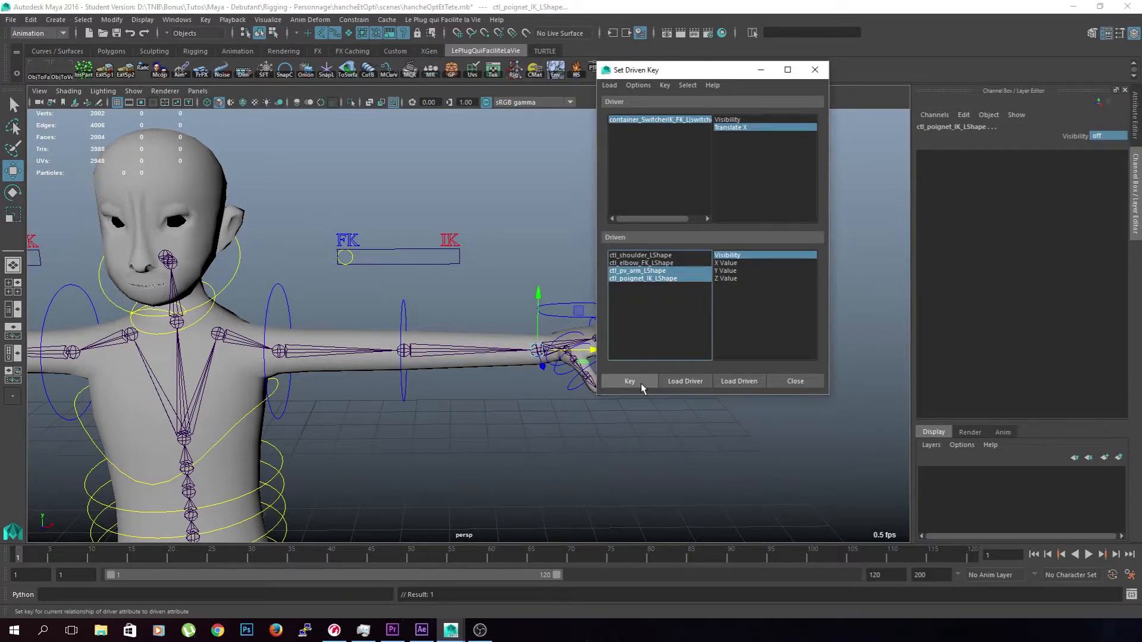
Slide the left arm's switcher to the IK end, at a Translate X of about 6.98
left_click(458, 295)
left_click(357, 260)
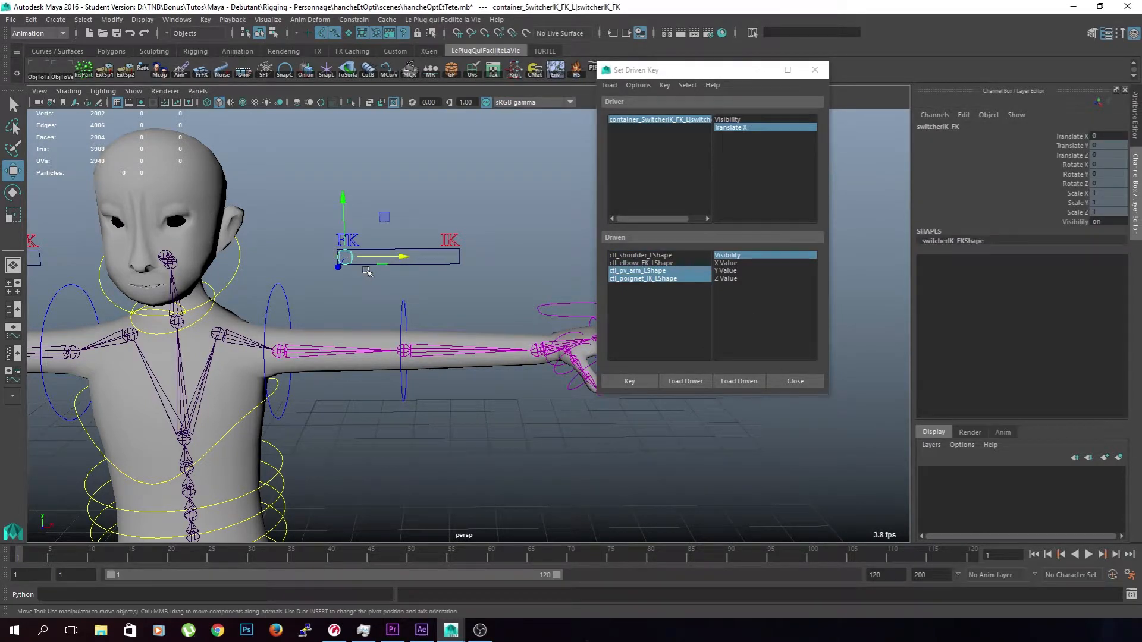
left_click_drag(403, 257, 453, 258)
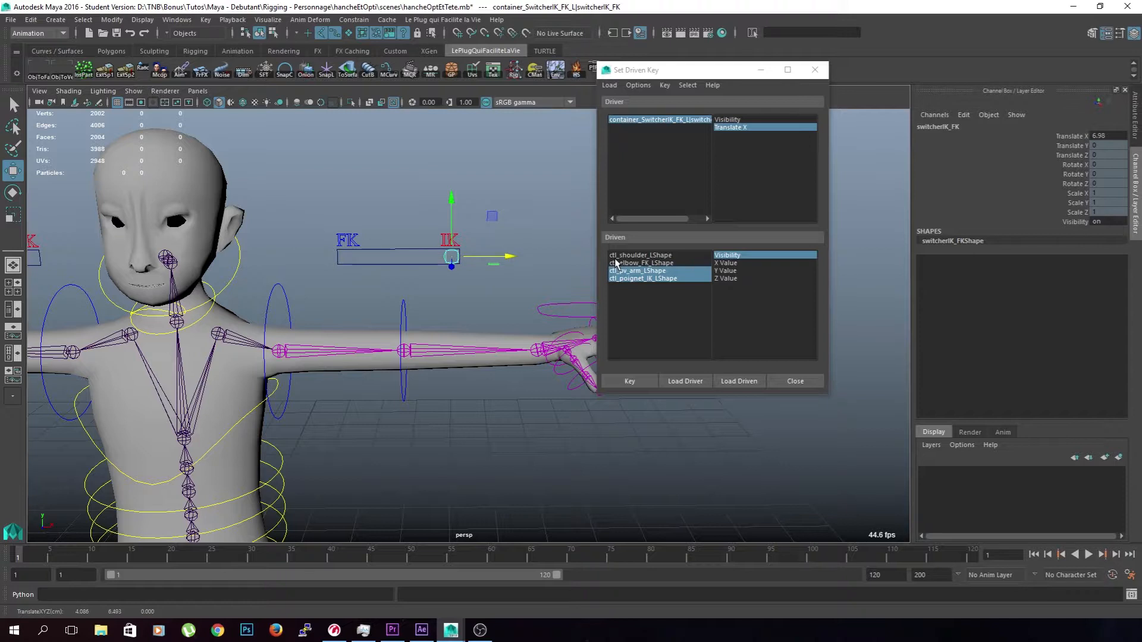
Turn off Visibility on ctl_shoulder_LShape and ctl_elbow_FK_LShape with the switcher at the IK end
left_click(663, 255)
left_click(1117, 129)
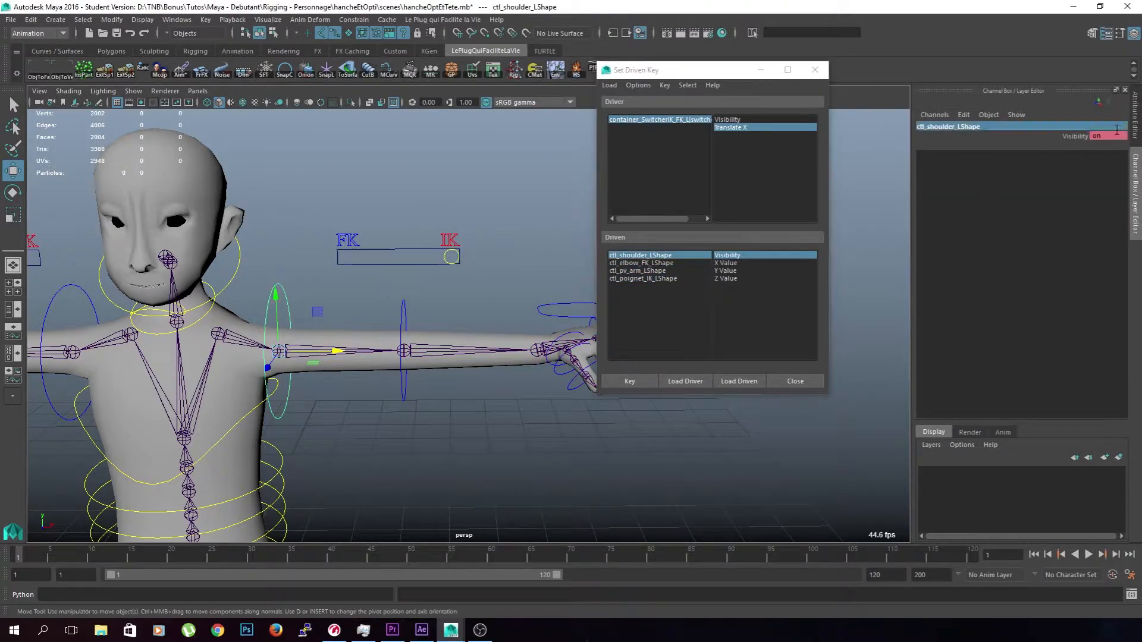
double_click(1110, 136)
key("Return")
type("0")
key("Return")
left_click(684, 263)
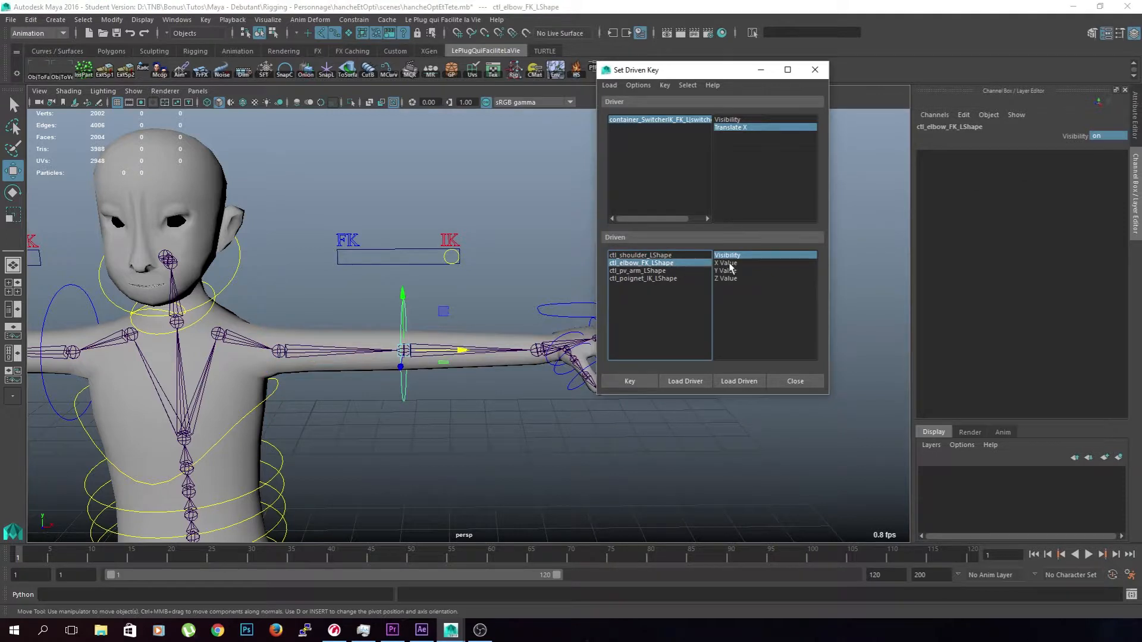
double_click(1100, 136)
type("0")
key("Return")
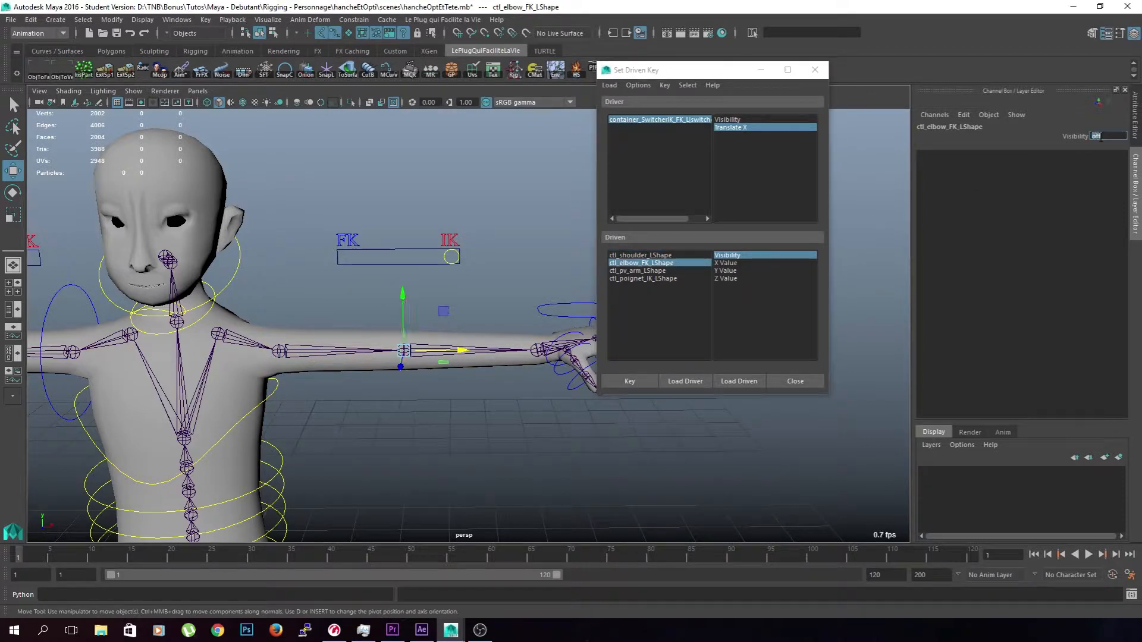
Turn on Visibility for ctl_pv_arm_LShape and ctl_poignet_IK_LShape, and set the driven key for the wrist shape at the IK position
left_click(683, 272)
double_click(1101, 137)
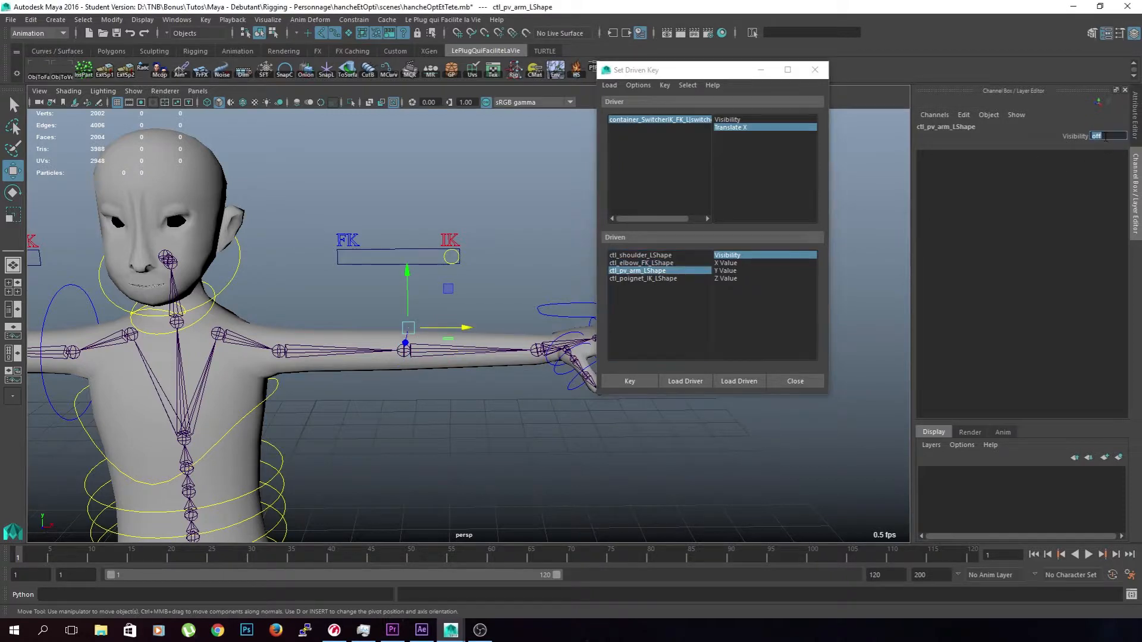
left_click(676, 279)
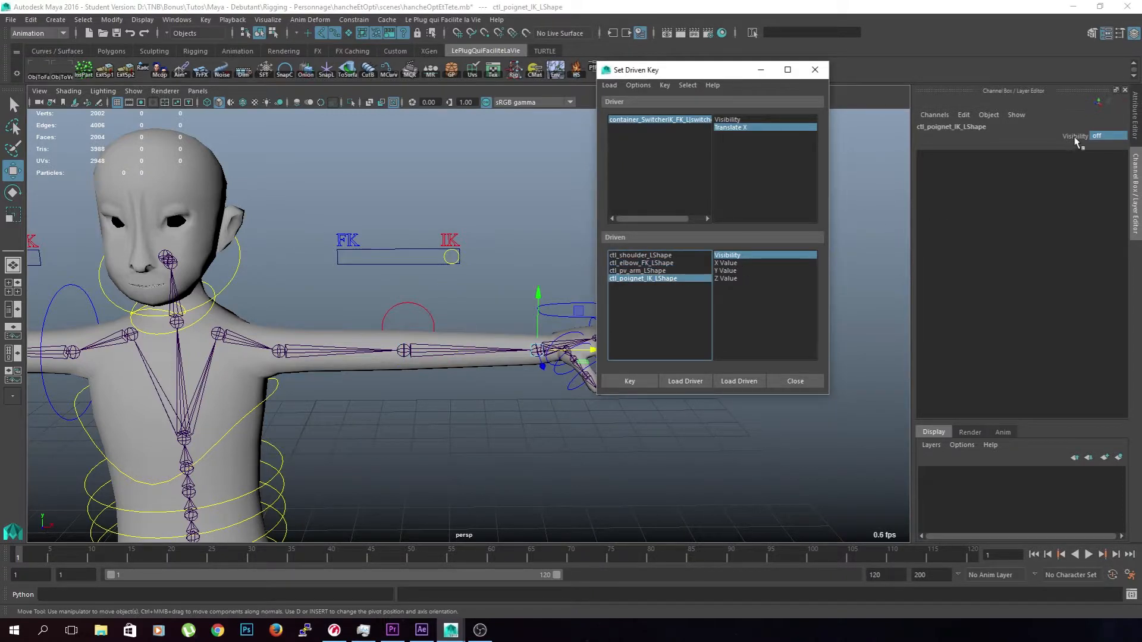
double_click(1100, 136)
type("1")
key("Return")
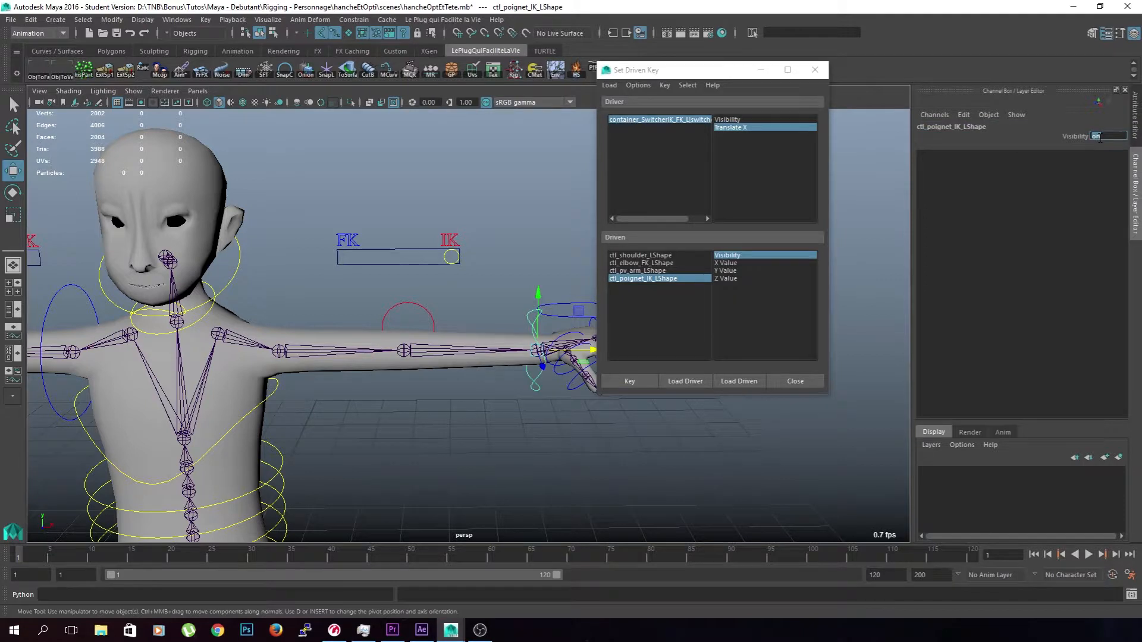
left_click(647, 381)
left_click(640, 438)
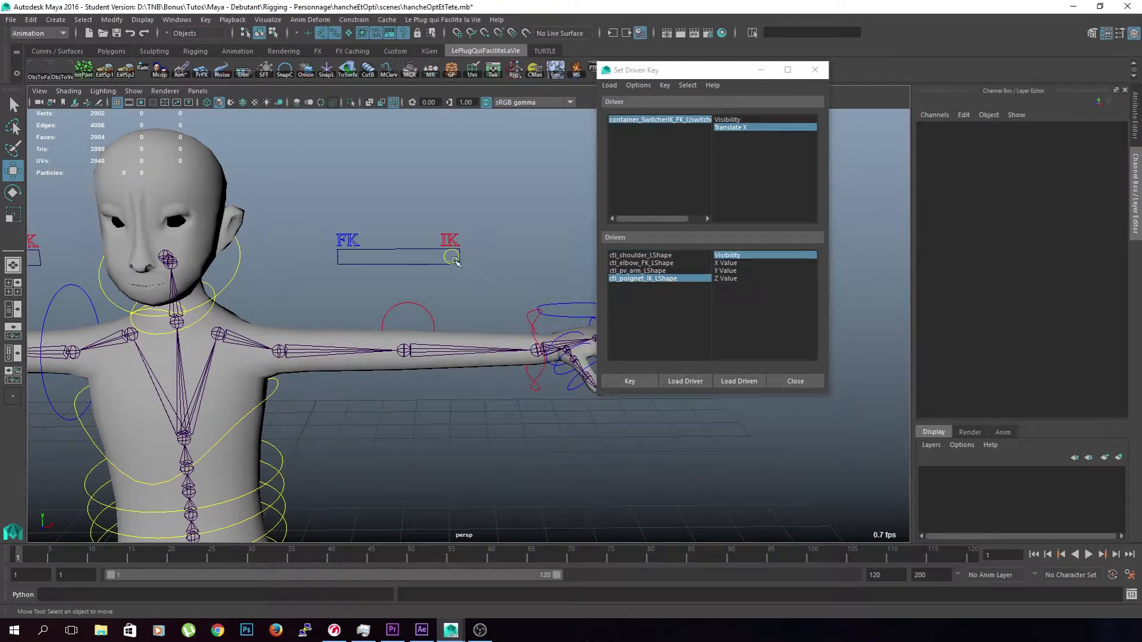
Slide the left arm's switcher to the FK end and back to IK to test which controllers show
left_click(443, 257)
left_click_drag(452, 280, 449, 365, "alt")
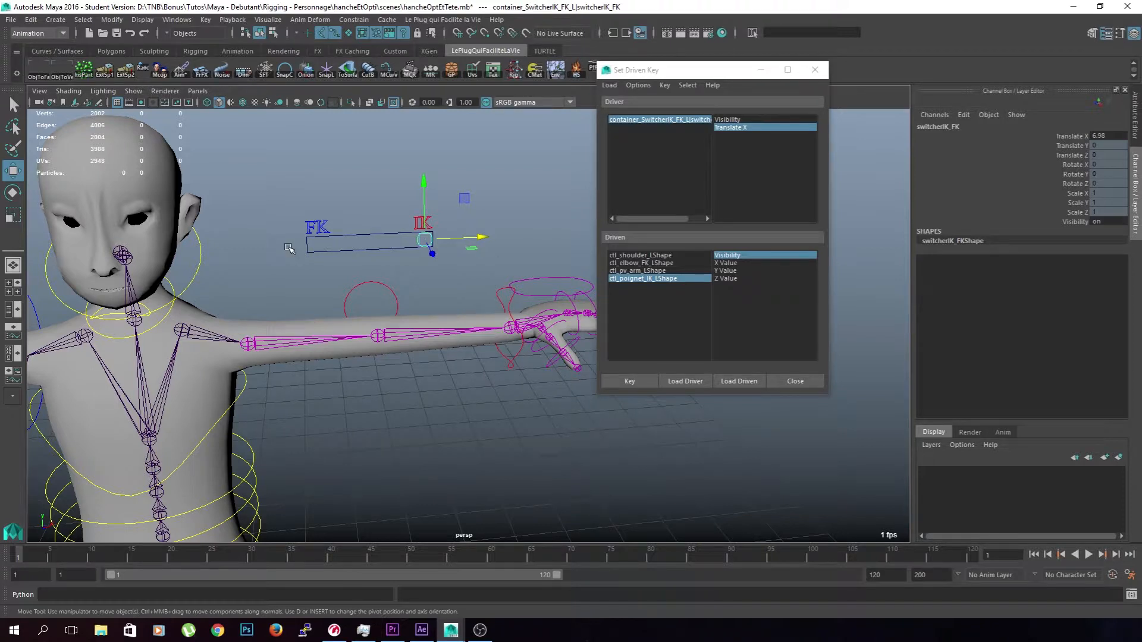
mouse_move(485, 239)
left_mouse_down()
mouse_move(298, 247)
mouse_move(523, 247)
mouse_move(419, 249)
mouse_move(487, 245)
mouse_move(469, 247)
left_mouse_up()
left_click_drag(581, 233, 316, 244)
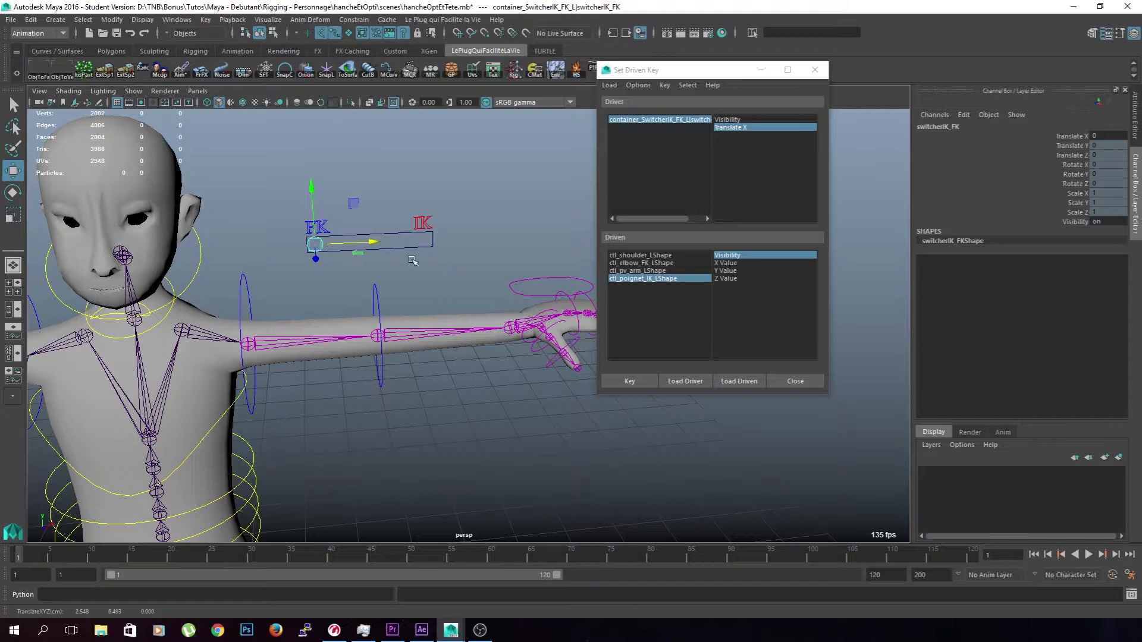
left_click_drag(445, 280, 566, 252, "alt")
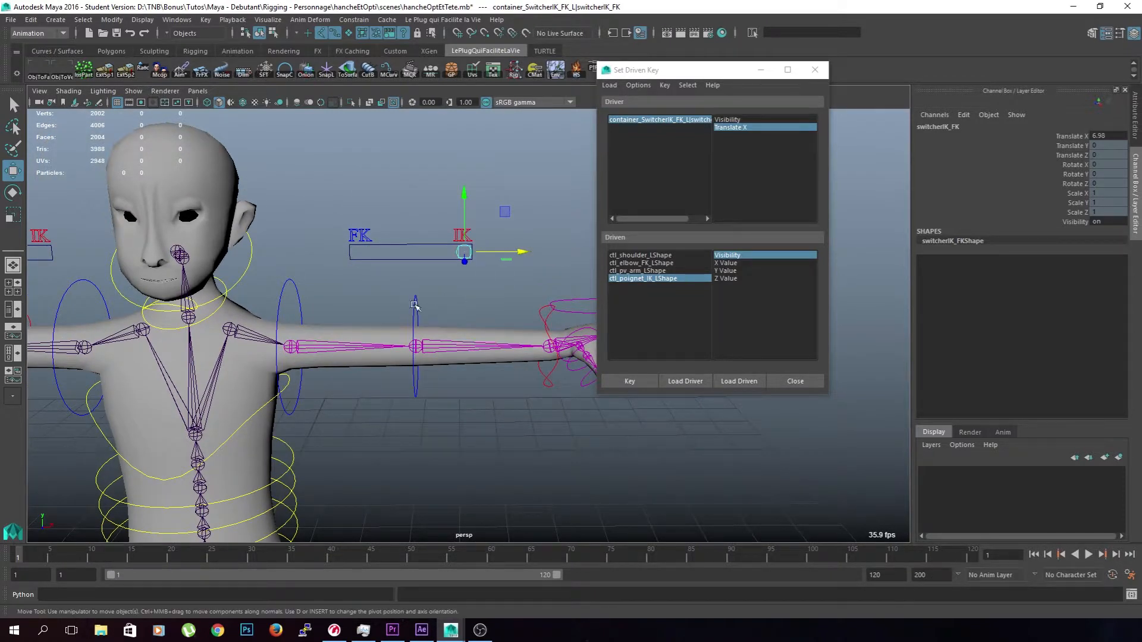
Turn off the shape Visibility of the left FK elbow and shoulder controllers while the switcher is at IK
left_click(415, 307)
double_click(1105, 249)
type("0")
key("Return")
left_click(298, 294)
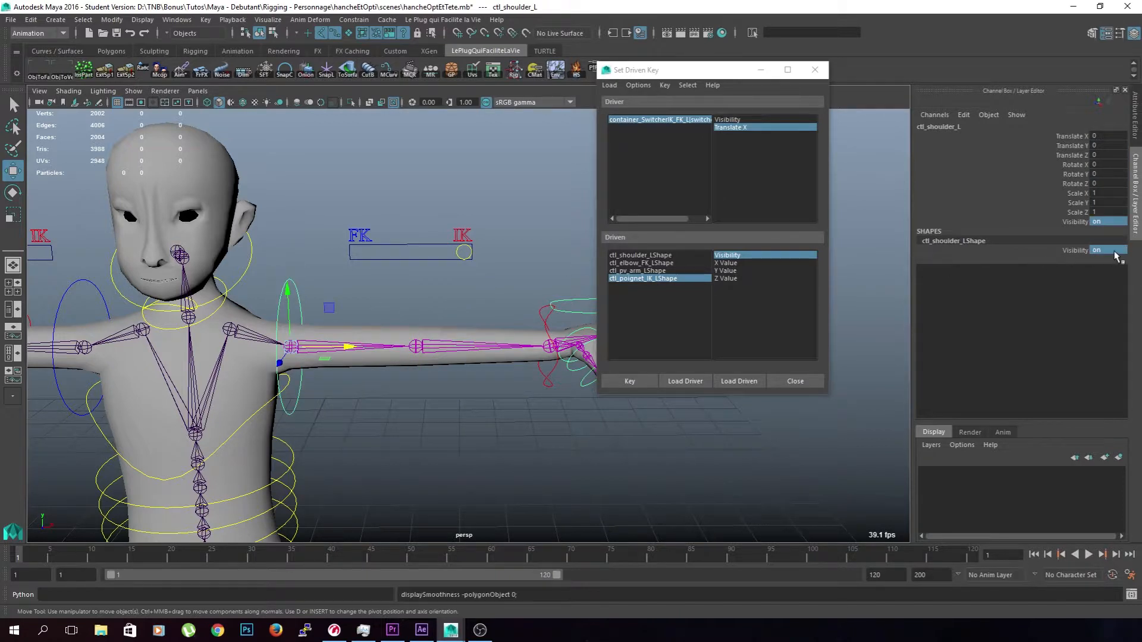
double_click(1108, 251)
type("0")
key("Return")
Set driven keys on the Visibility of all four left arm shapes with the switcher at the IK end
left_click(628, 382)
left_click(672, 272)
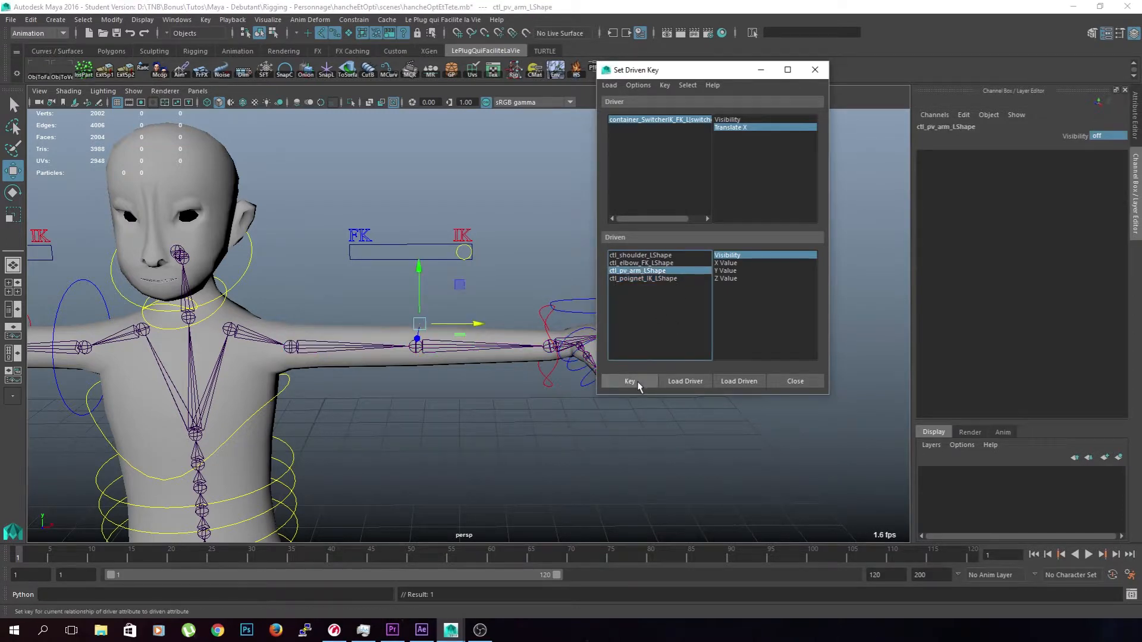
left_click(651, 264)
left_click(630, 383)
left_click_drag(655, 256, 667, 279)
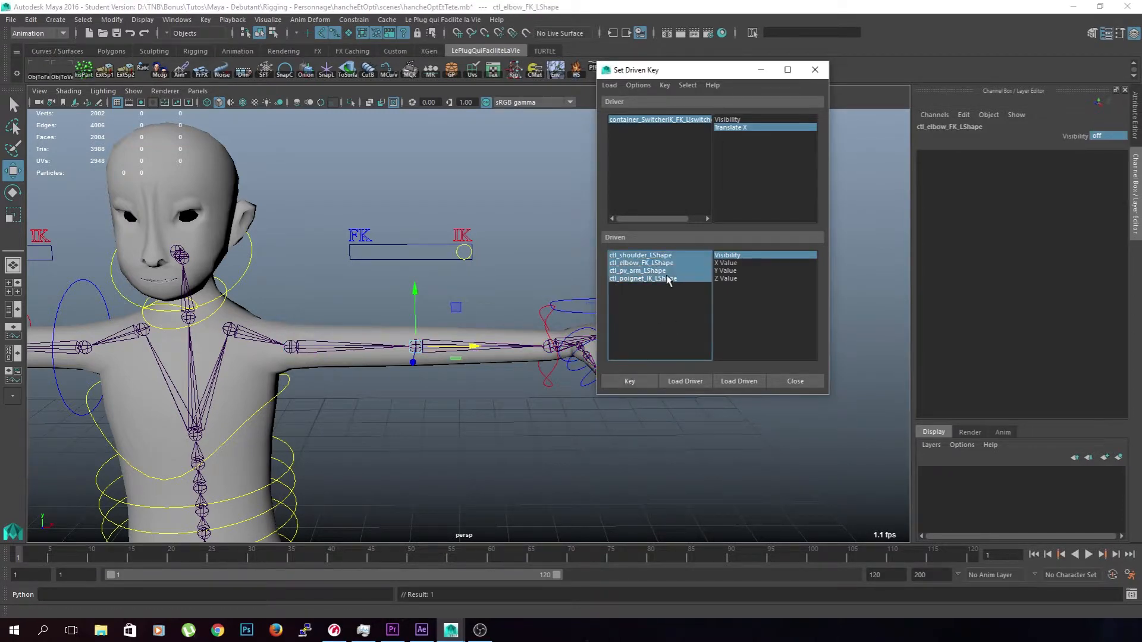
left_click(629, 381)
left_click(489, 257)
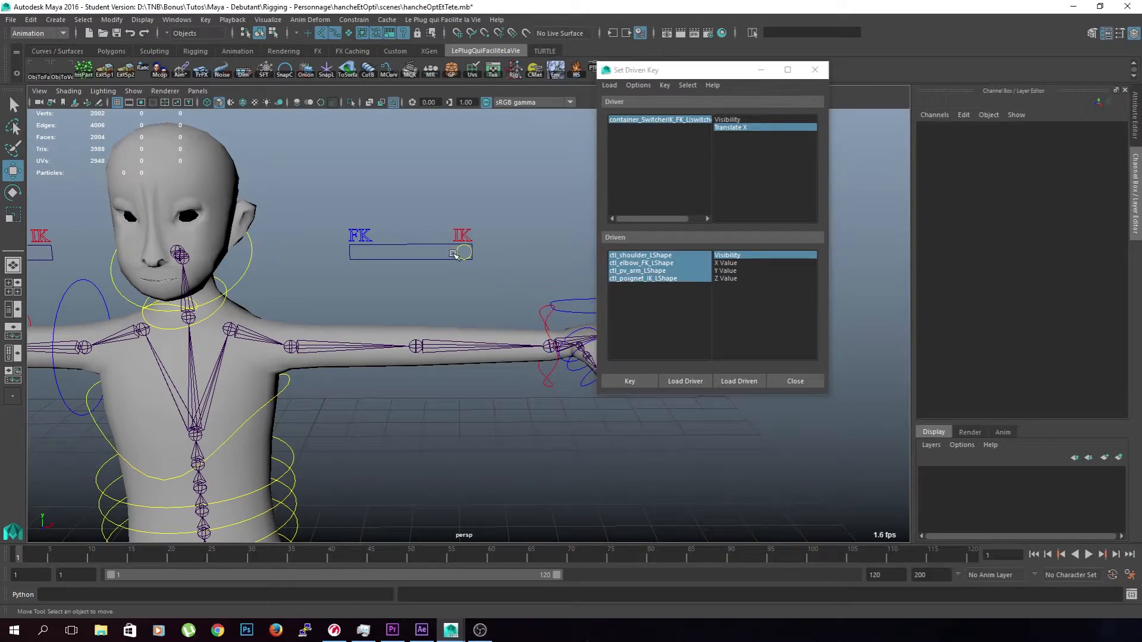
Select and slide the left arm's switcher to test the keyed controller visibility, and check the arm
left_click(464, 252)
left_click_drag(520, 252, 474, 262)
left_click(476, 301)
left_click_drag(475, 301, 334, 267, "alt")
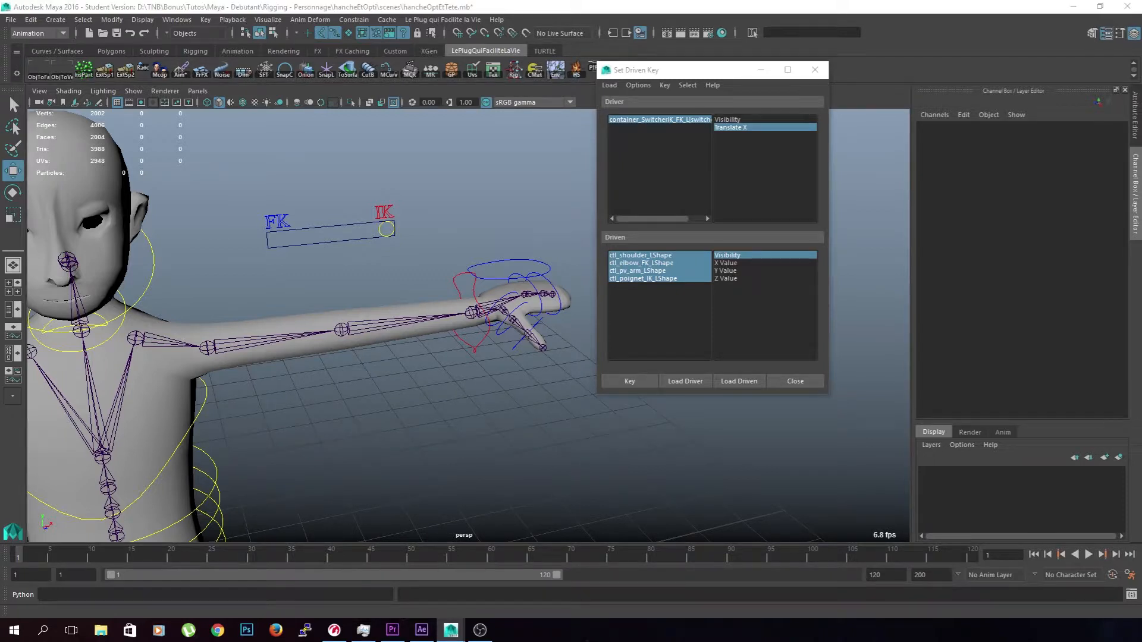
Bring up the Outliner, expand the CONTROLERS group and select ctl_pv_arm_L to check its shape's Visibility
left_click_drag(380, 109, 201, 97)
left_click_drag(723, 208, 360, 226)
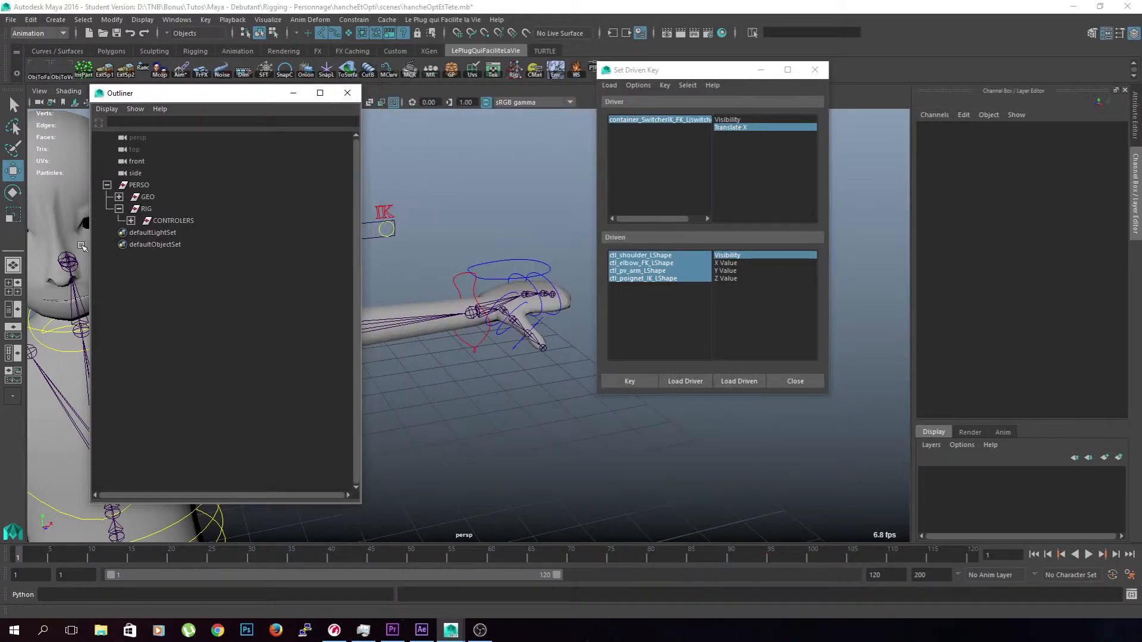
left_click(131, 221)
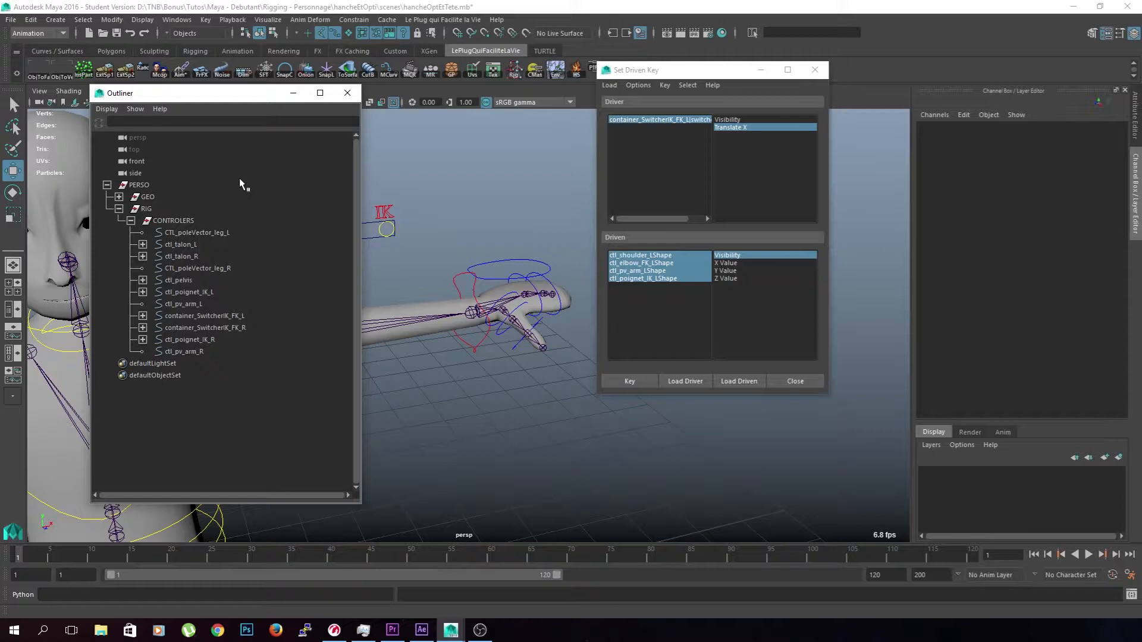
left_click(219, 305)
left_click_drag(239, 96, 292, 106)
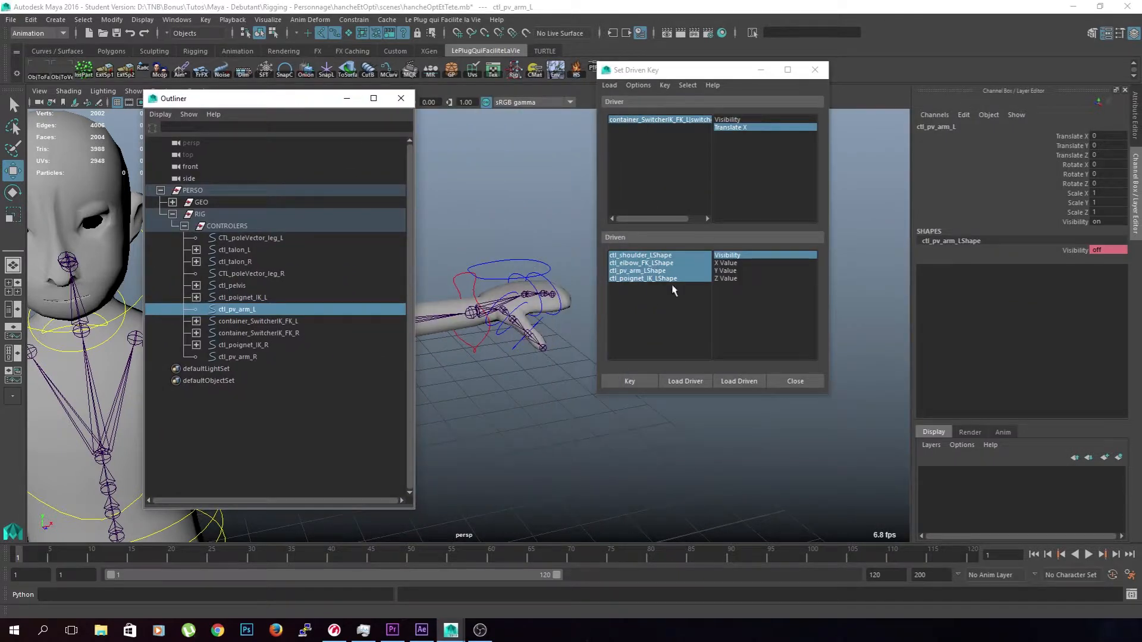
Turn on Visibility for ctl_pv_arm_LShape and set its driven key at the IK position
left_click(654, 278)
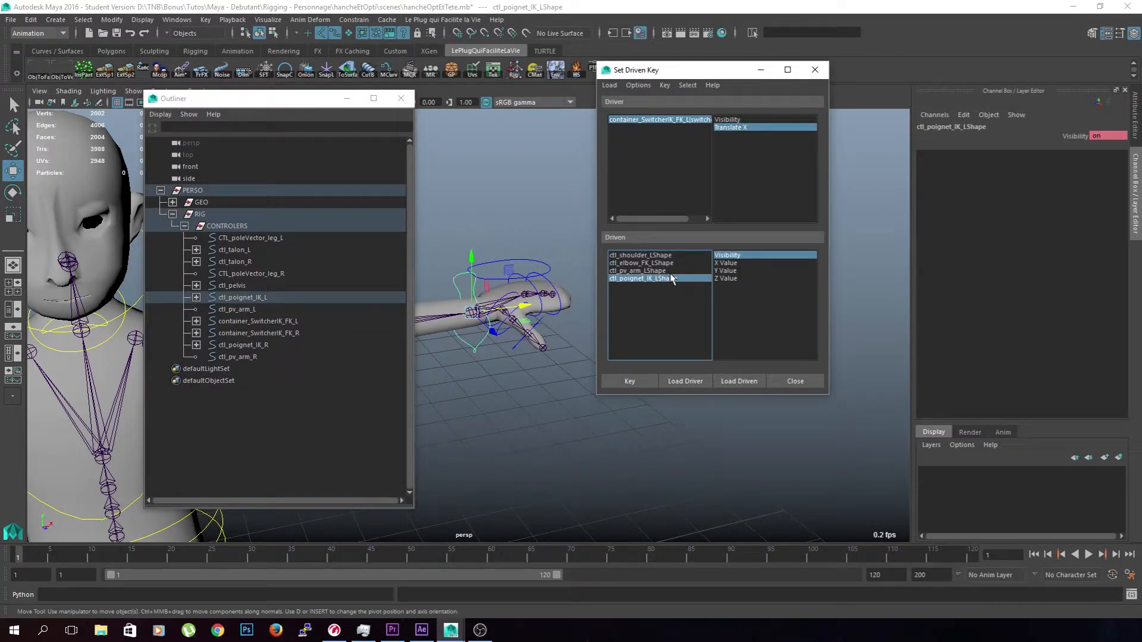
left_click(648, 271)
double_click(1099, 135)
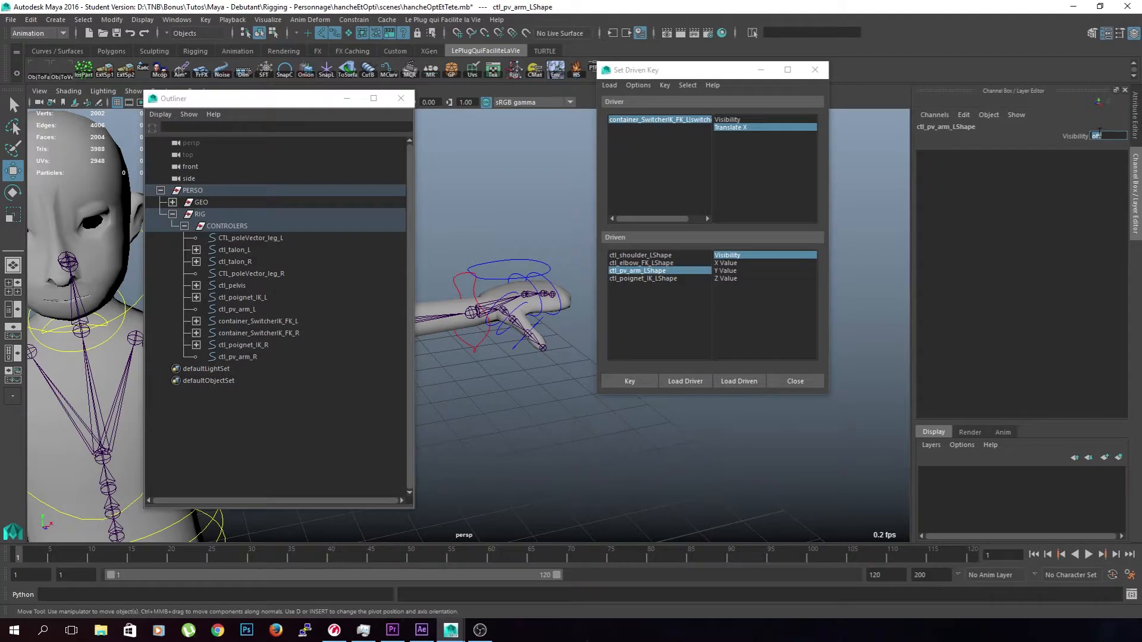
left_click(630, 382)
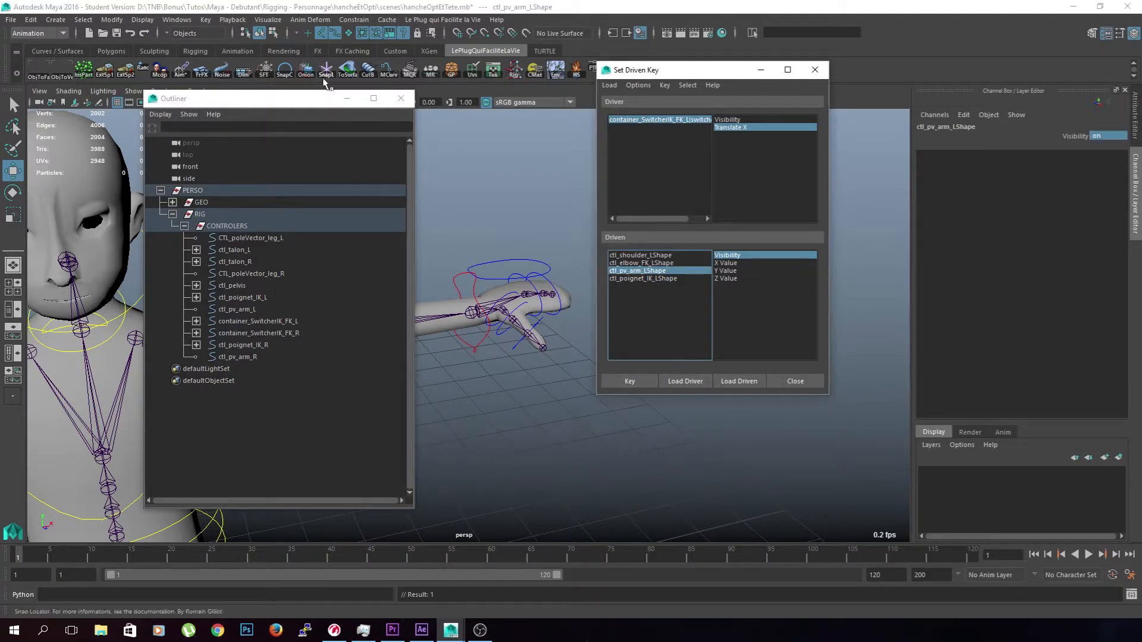
Move the Outliner out of the way and slide the left arm's switcher back to the FK end
left_click_drag(318, 105, 50, 124)
left_click(77, 116)
left_click(384, 230)
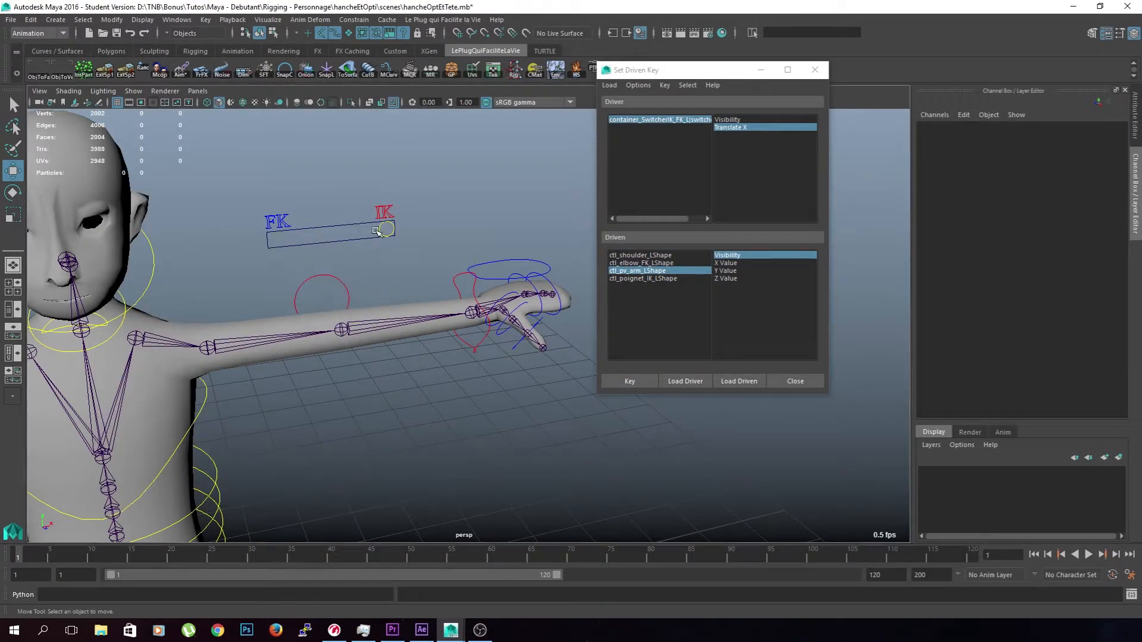
left_click_drag(383, 229, 273, 256)
left_click(466, 266)
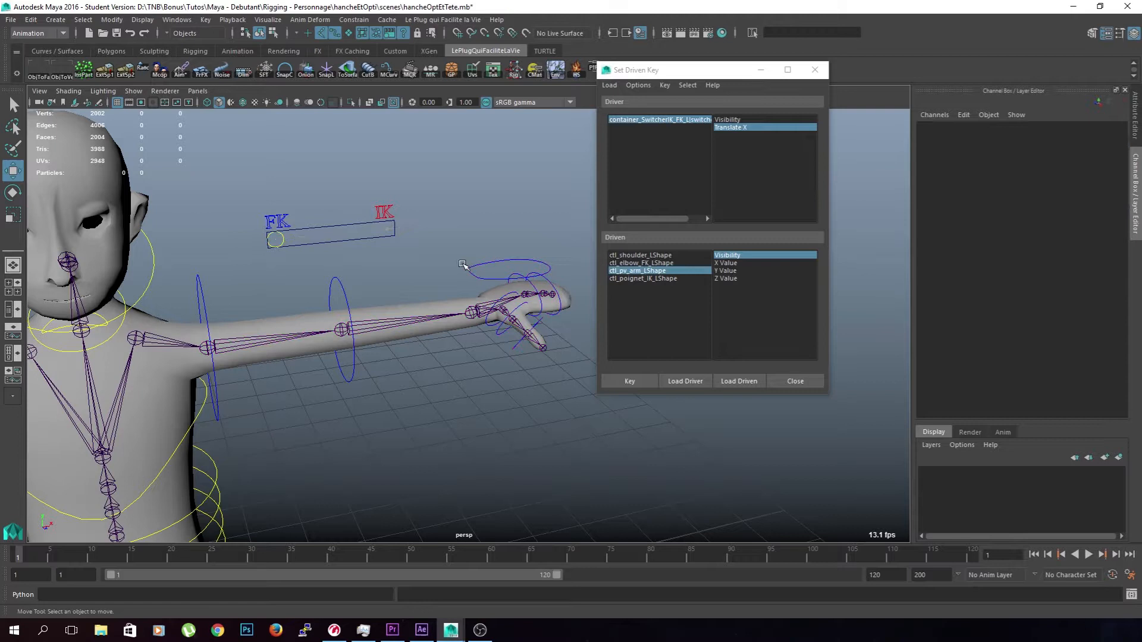
Test the left arm's FK/IK switcher again and compare the controllers shown on both arms
right_click_drag(466, 265, 342, 439, "alt")
middle_click_drag(342, 439, 408, 413, "alt")
left_click(411, 243)
mouse_move(464, 234)
left_mouse_down()
mouse_move(540, 226)
mouse_move(462, 235)
left_mouse_up()
left_click(557, 214)
left_click(480, 234)
left_click(416, 256)
Close the Set Driven Key window and bring the Outliner back over the viewport
middle_click_drag(132, 275, 188, 267, "alt")
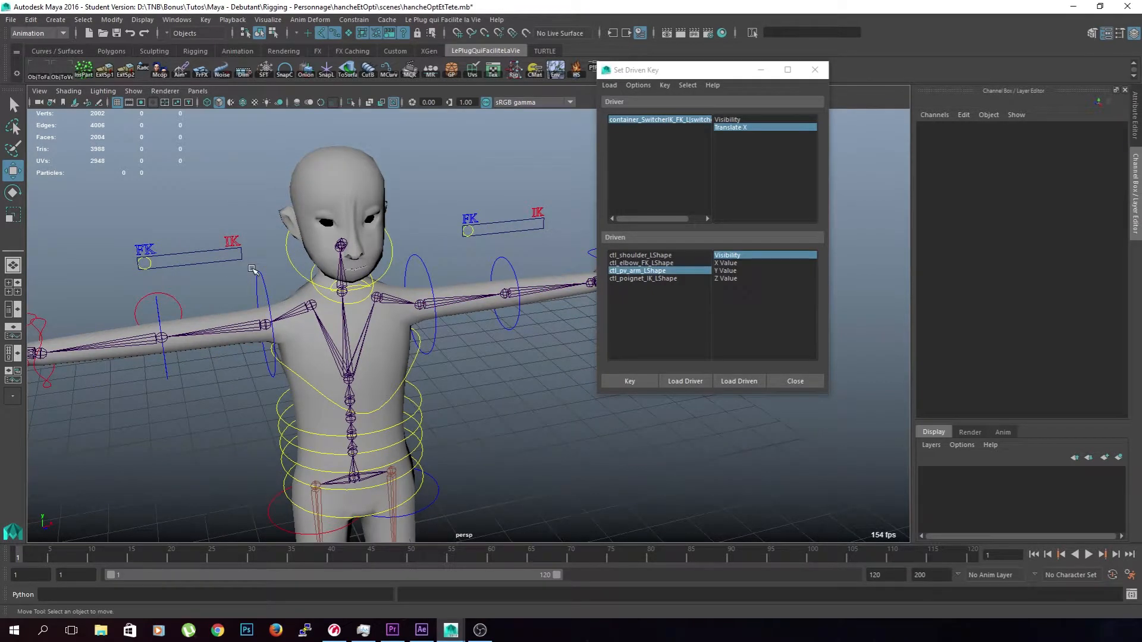
left_click(814, 70)
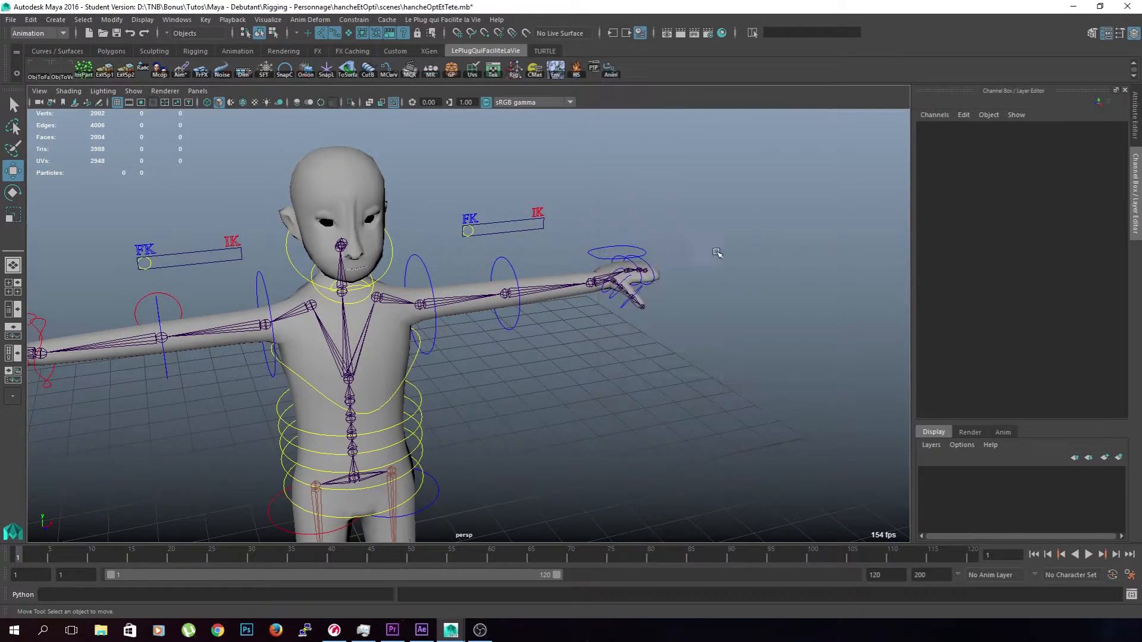
left_click_drag(26, 138, 553, 144)
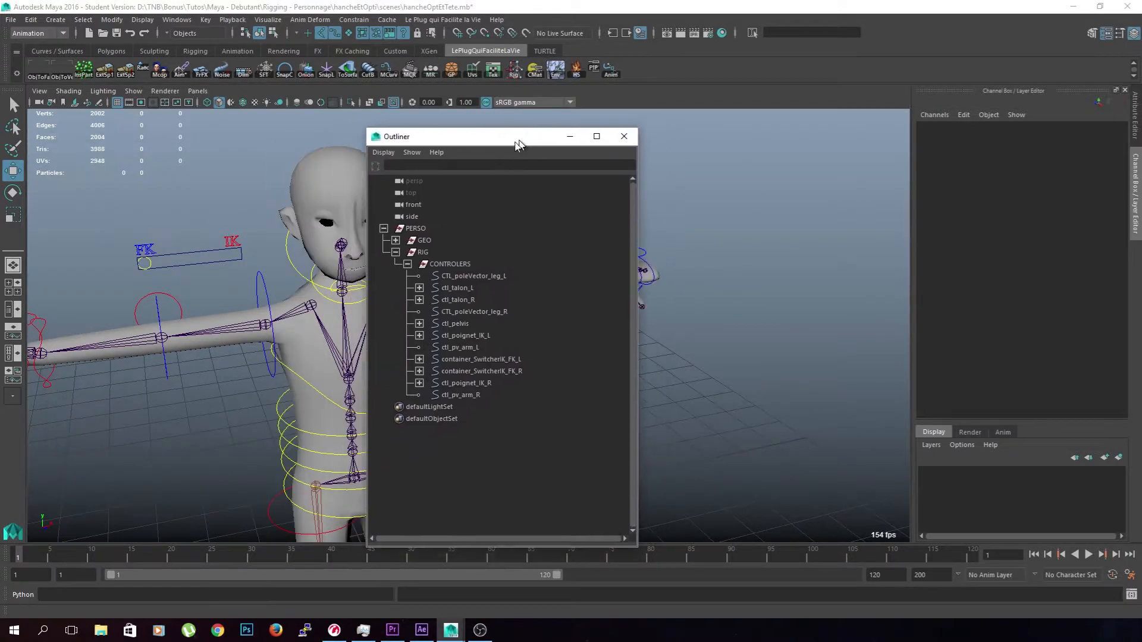
Close the Outliner and save the scene
left_click(612, 138)
left_click_drag(546, 393, 523, 384, "alt")
key("ctrl+s")
key("q")
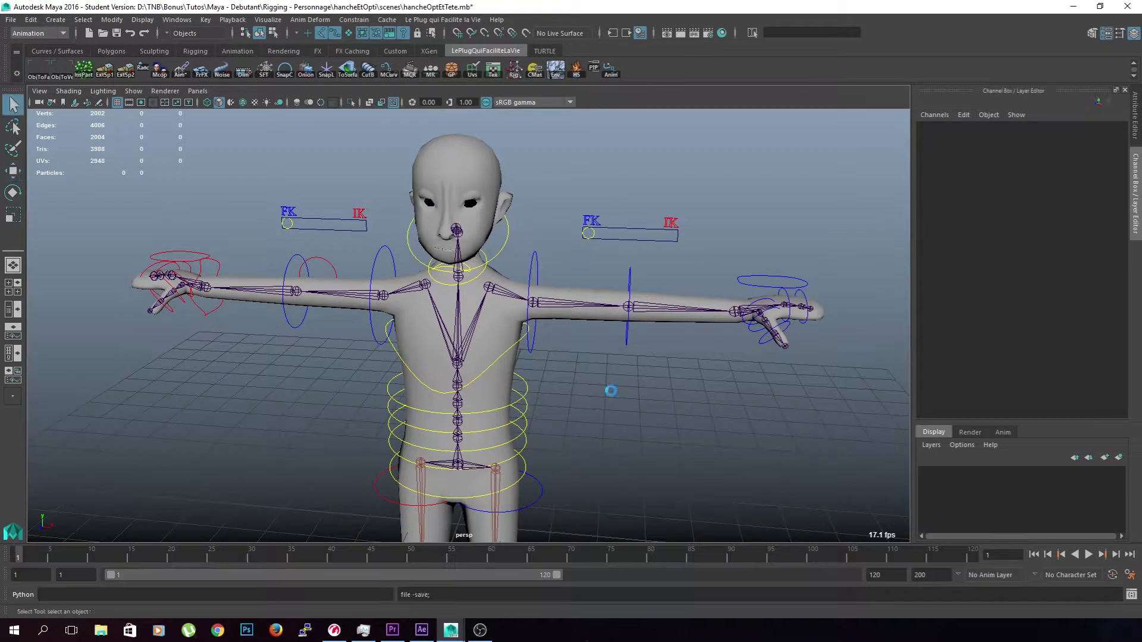
left_click(540, 326)
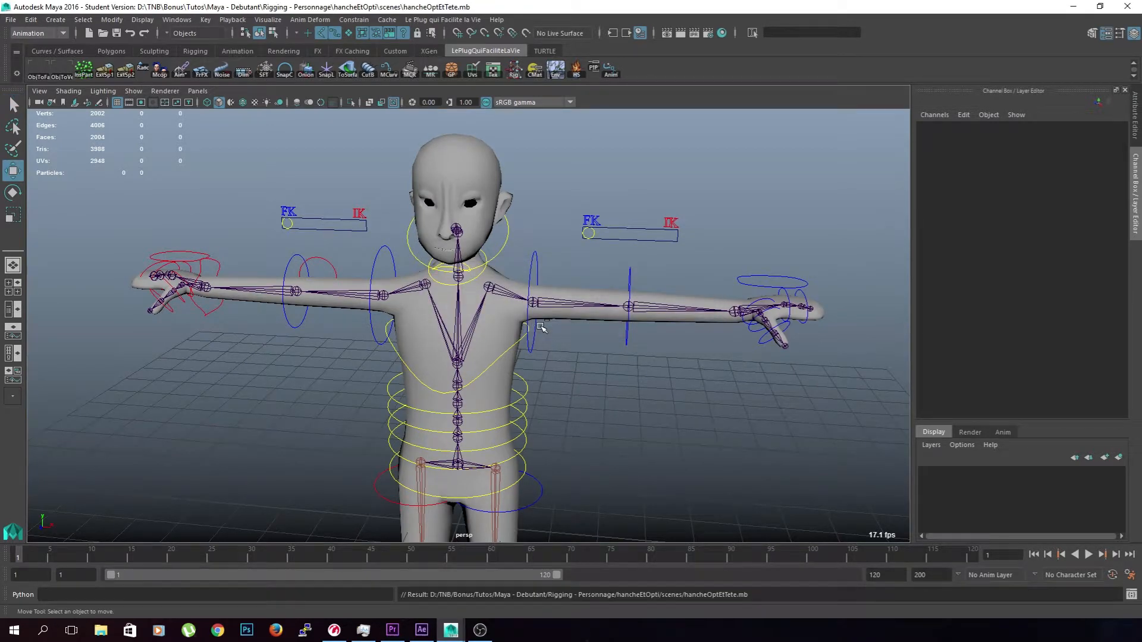
Examine the left and right clavicle joints at the base of the arms
right_click_drag(541, 327, 572, 375, "alt")
middle_click_drag(573, 375, 569, 348, "alt")
left_click_drag(568, 348, 541, 331, "alt")
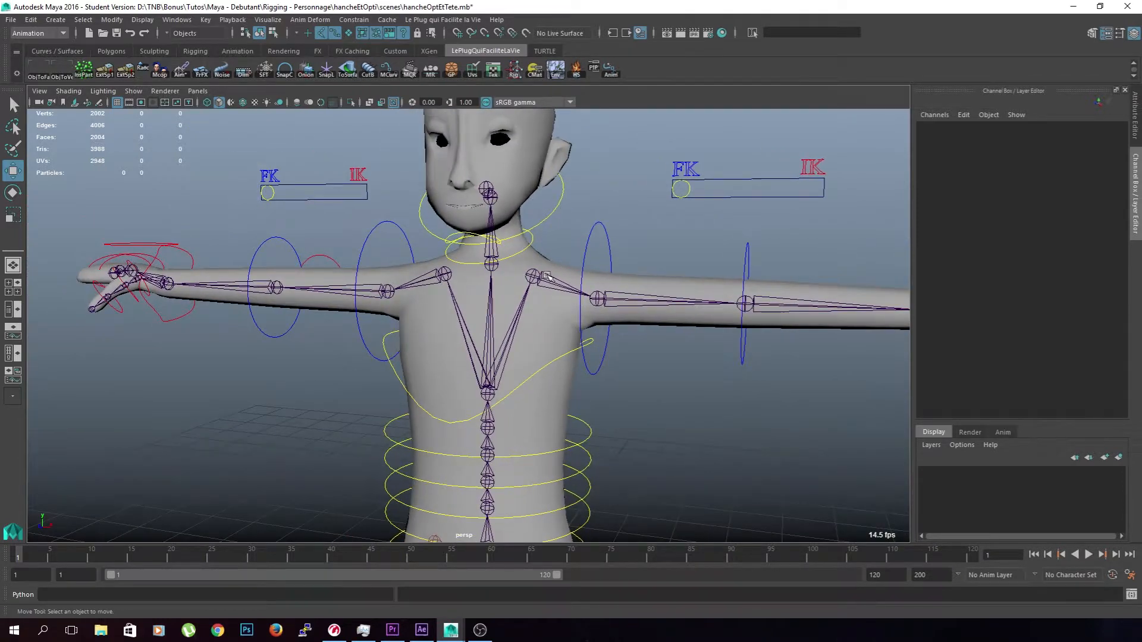
left_click(534, 277)
left_click(445, 275)
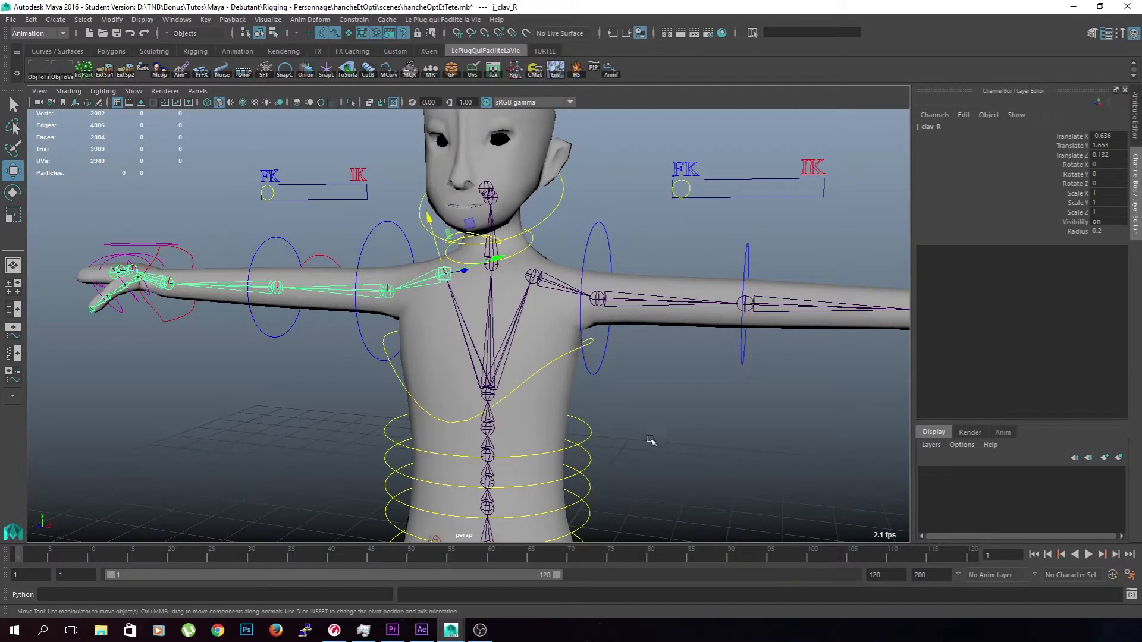
right_click_drag(650, 440, 623, 444, "alt")
left_click(623, 444)
left_click_drag(623, 444, 664, 390, "alt")
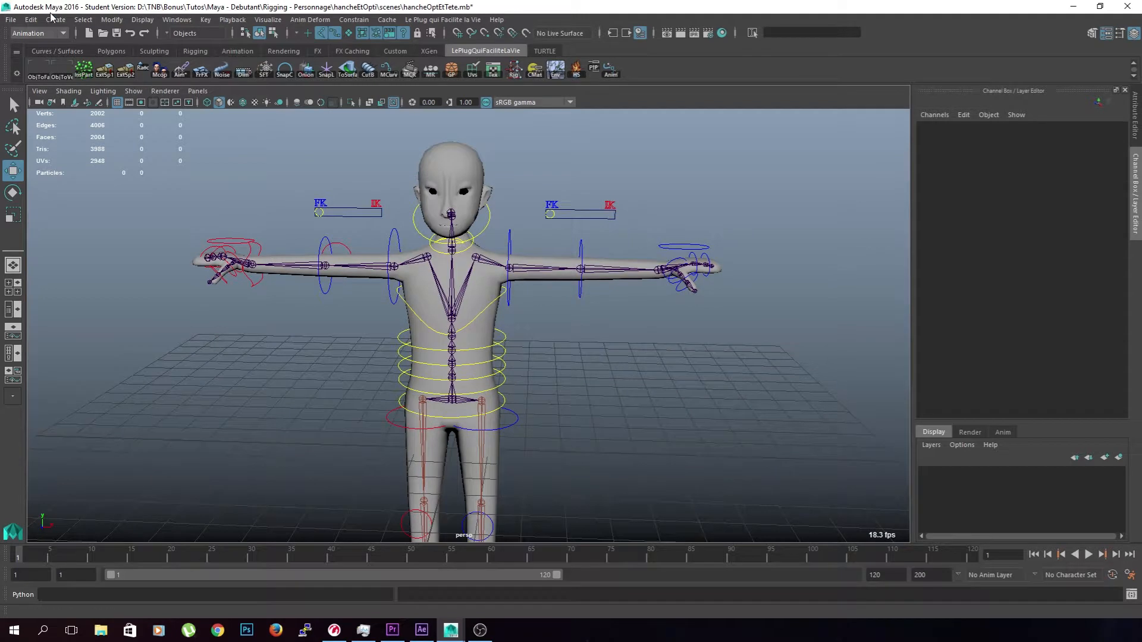
Create a NURBS circle at the left clavicle joint and place a duplicate at the right one, at X -0.636, Y 5.351
left_click(57, 51)
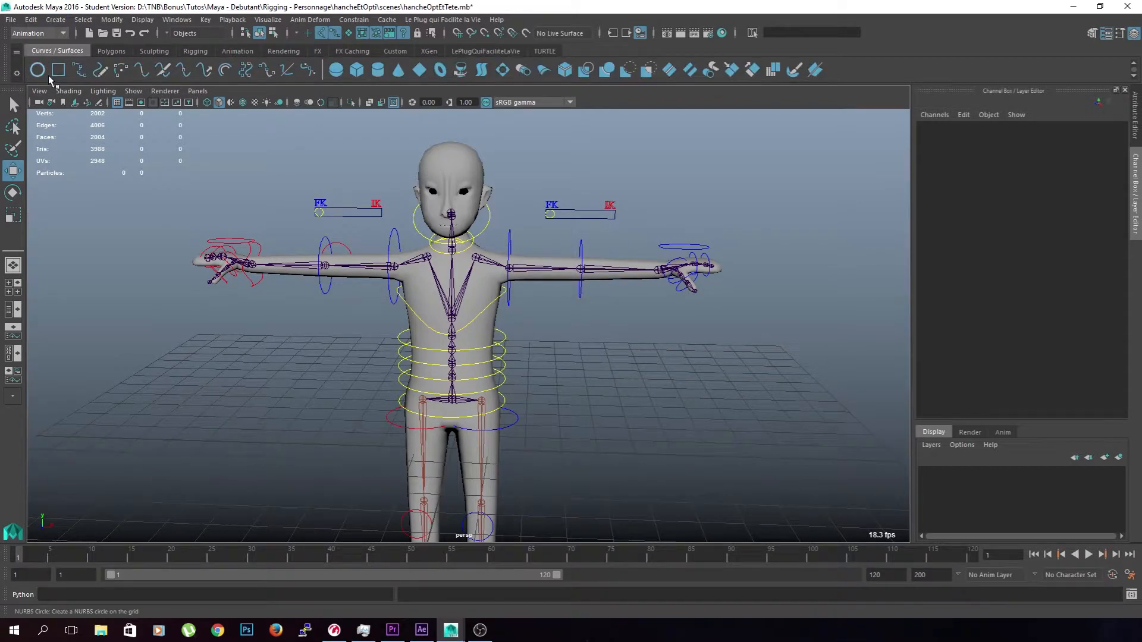
left_click(50, 77)
left_click_drag(455, 455, 427, 261)
key("ctrl+d")
scroll(428, 287, "up", 4)
scroll(428, 287, "up", 5)
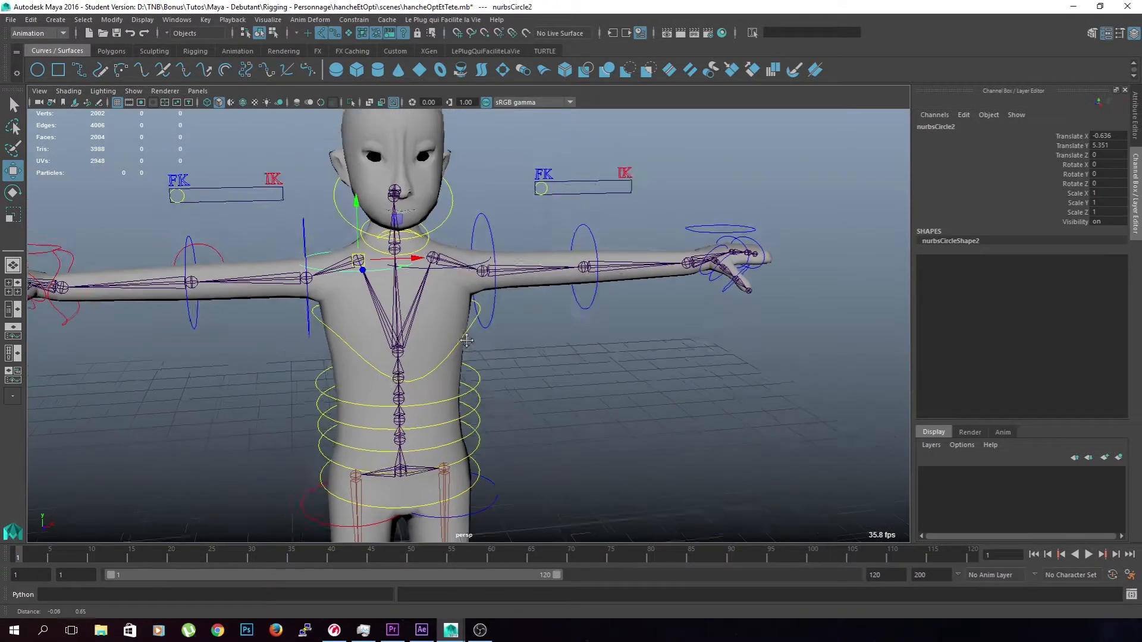
Rotate both clavicle circles around Z so they tilt symmetrically over the shoulders, the left one to about 68 degrees
key("e")
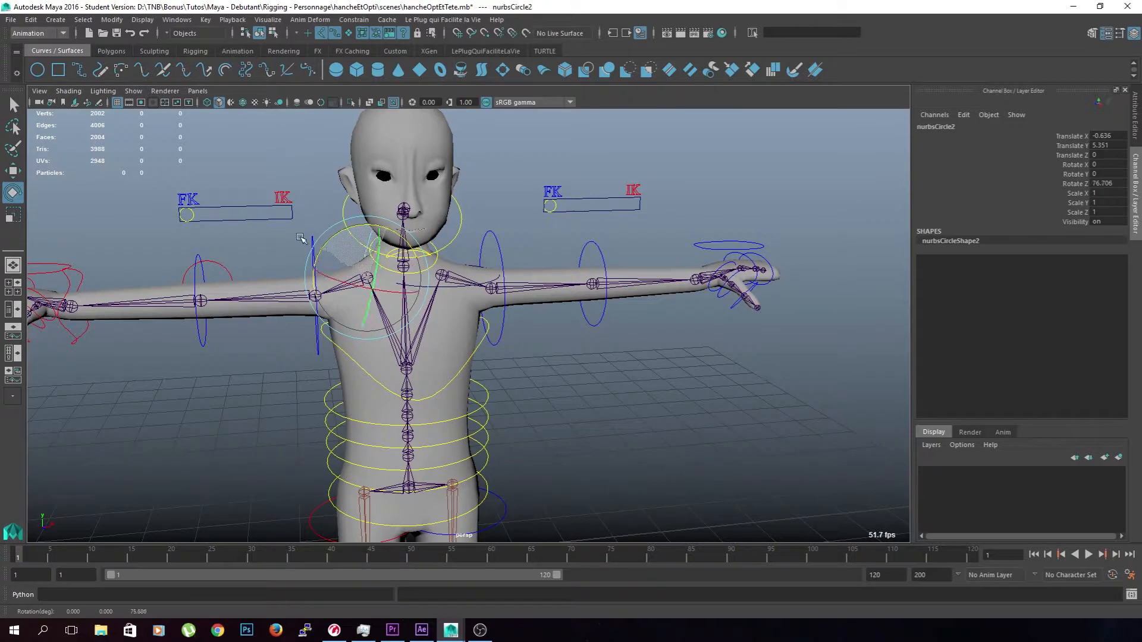
left_click(448, 266)
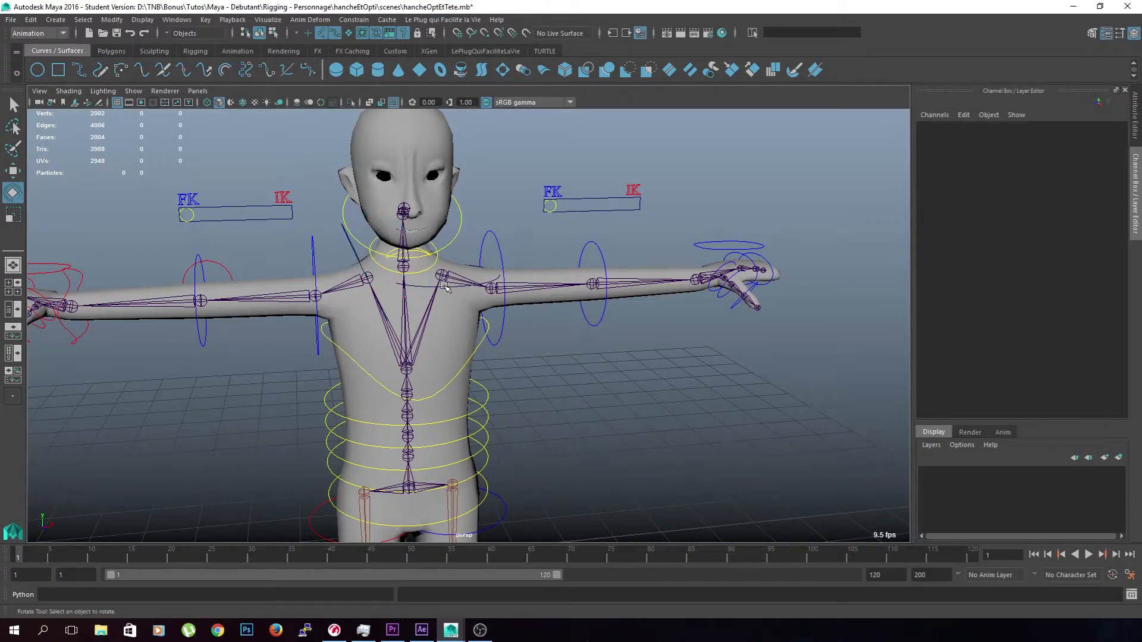
left_click(446, 287)
left_click_drag(446, 287, 499, 214, "alt")
left_click(500, 211)
middle_click_drag(485, 336, 505, 385, "alt")
left_click_drag(504, 385, 461, 352, "alt")
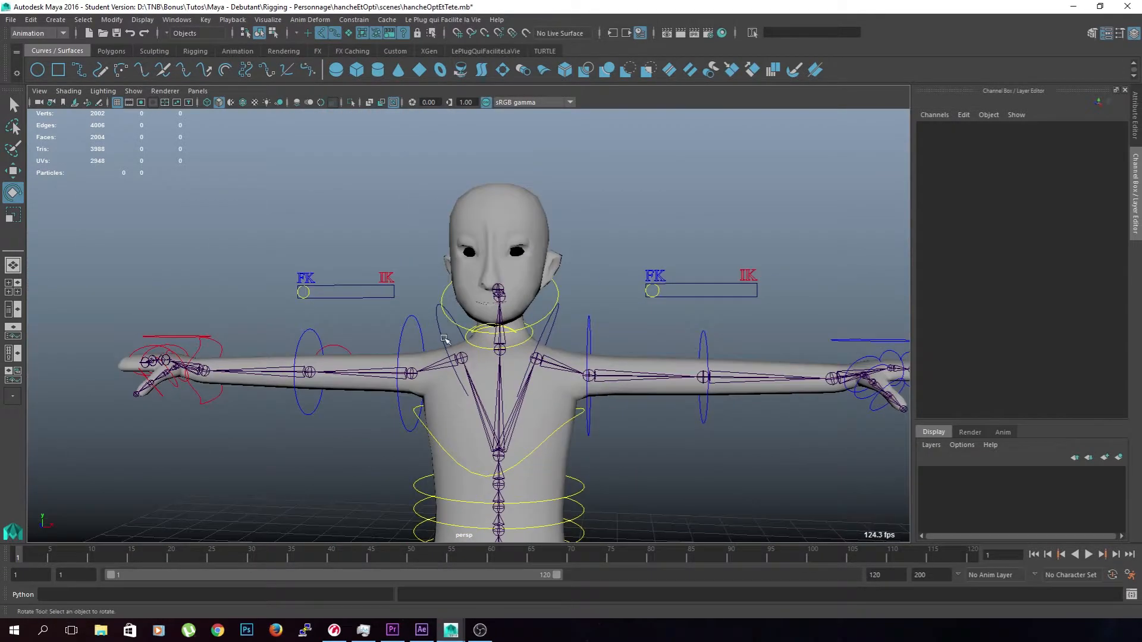
Freeze the transformations of both clavicle circles and delete their construction history
left_click(443, 338)
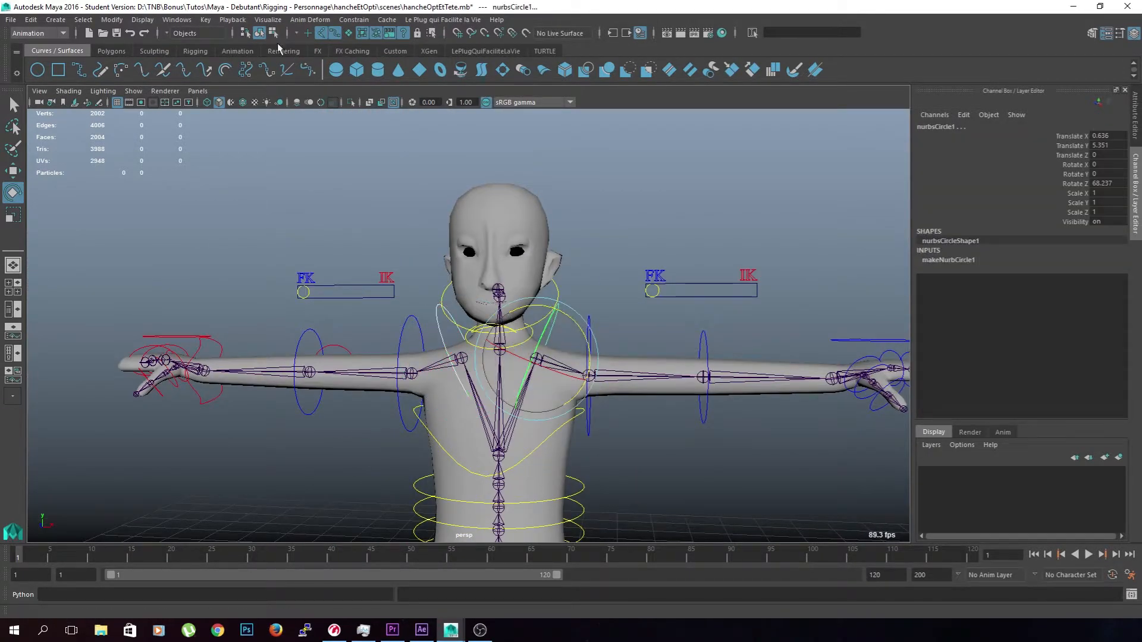
left_click(112, 19)
left_click(144, 75)
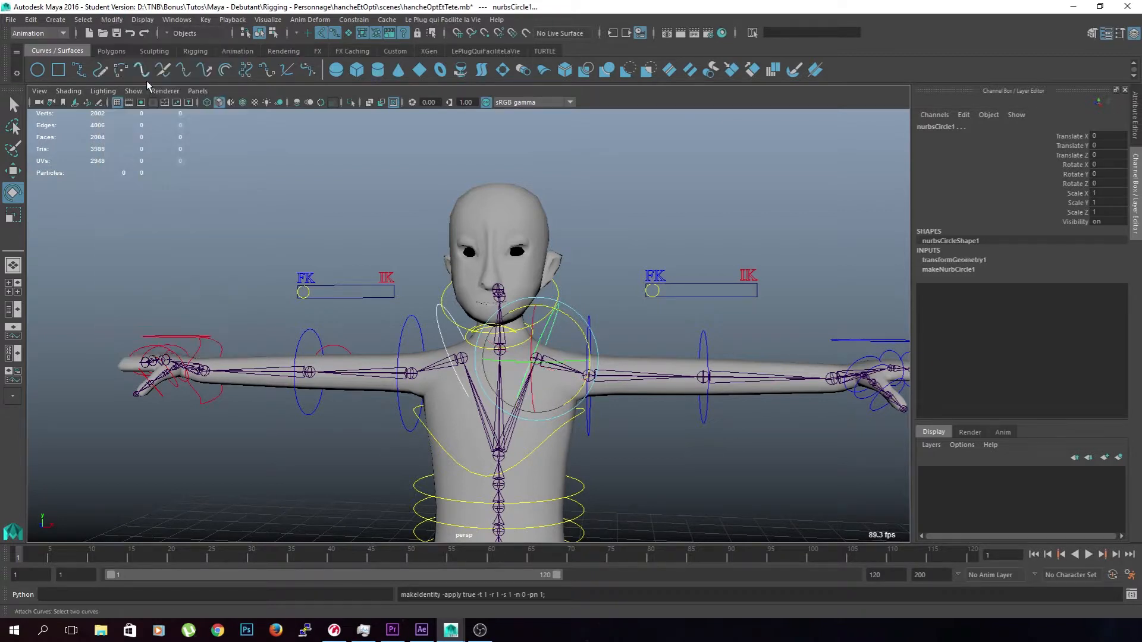
key("alt+shift+d")
Apply a parent constraint between each clavicle circle and the clavicle joint on its side
scroll(586, 260, "up", 3)
middle_click_drag(595, 260, 573, 228, "alt")
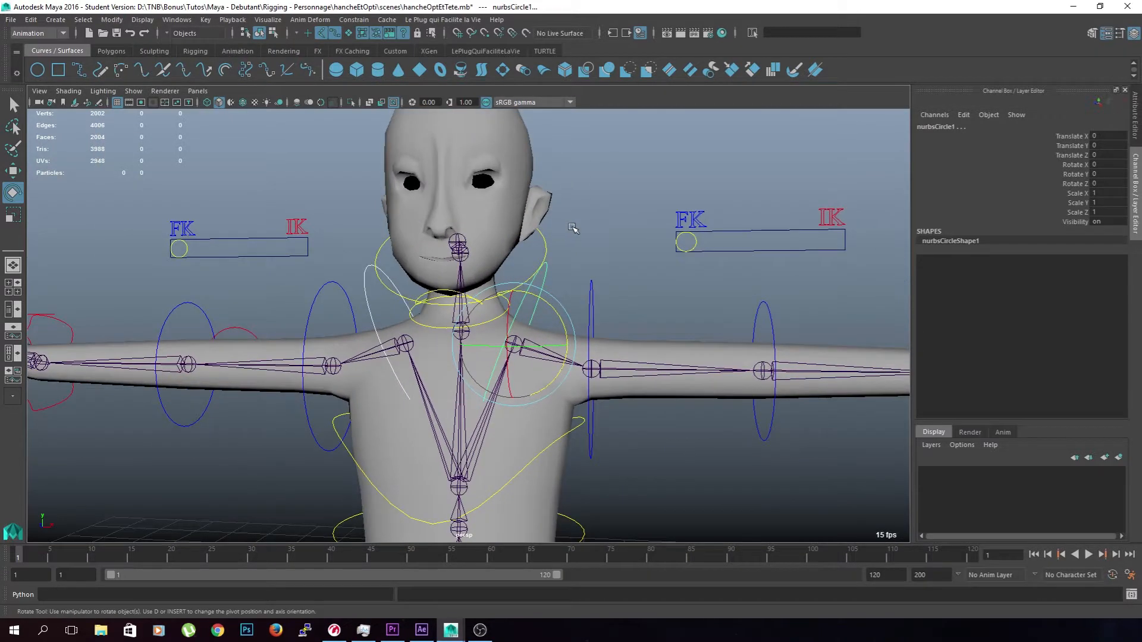
left_click(587, 236)
left_click(524, 294)
key("q")
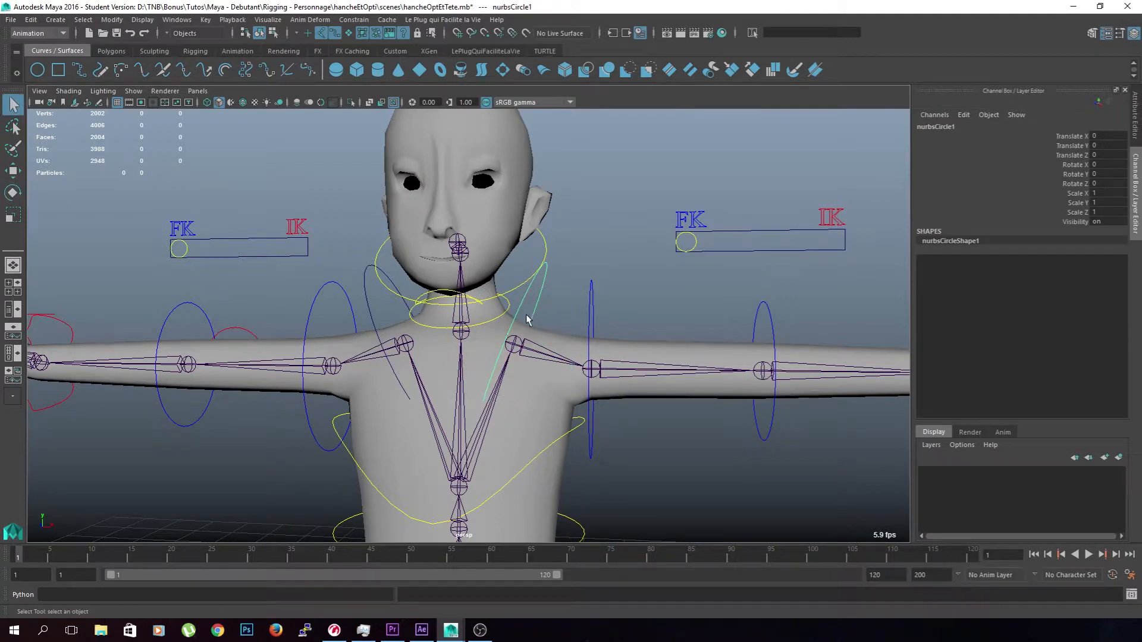
left_click(534, 351, "shift")
left_click(357, 20)
left_click(365, 50)
left_click(372, 305)
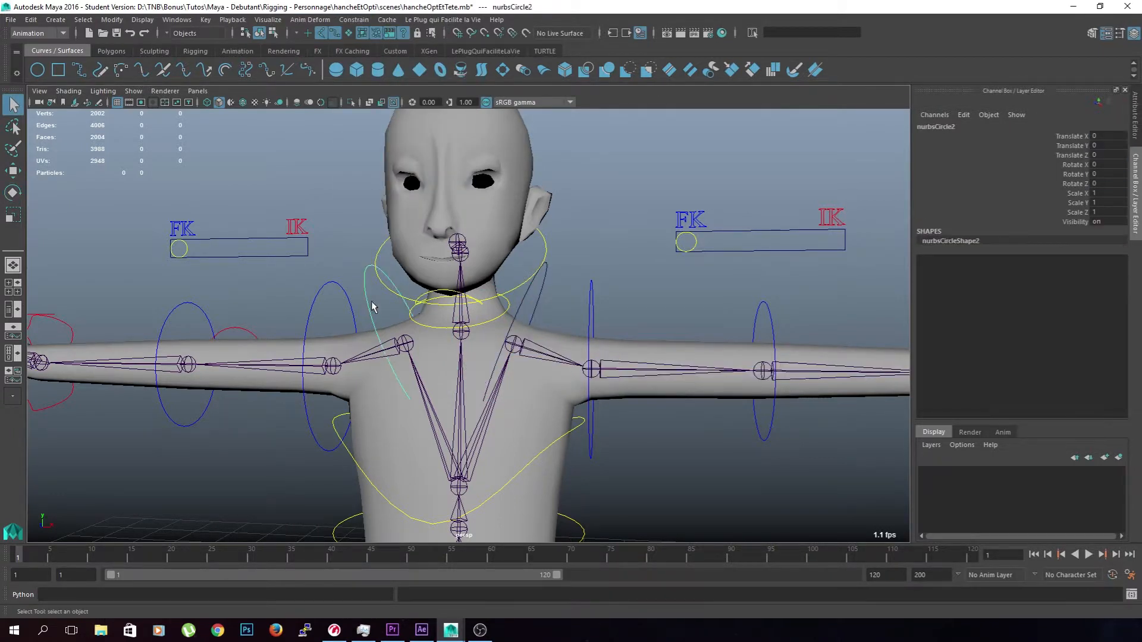
left_click(403, 350, "shift")
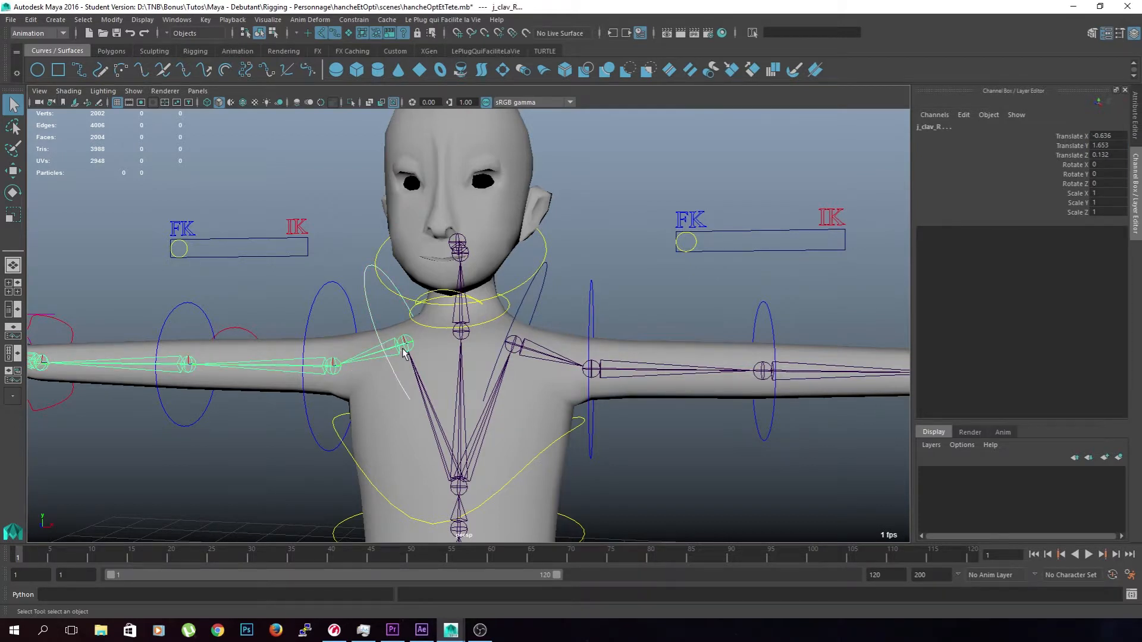
key("g")
Colour the left clavicle circle's shape blue and the right one's red with the Rig Tool
left_click(575, 249)
left_click(540, 283)
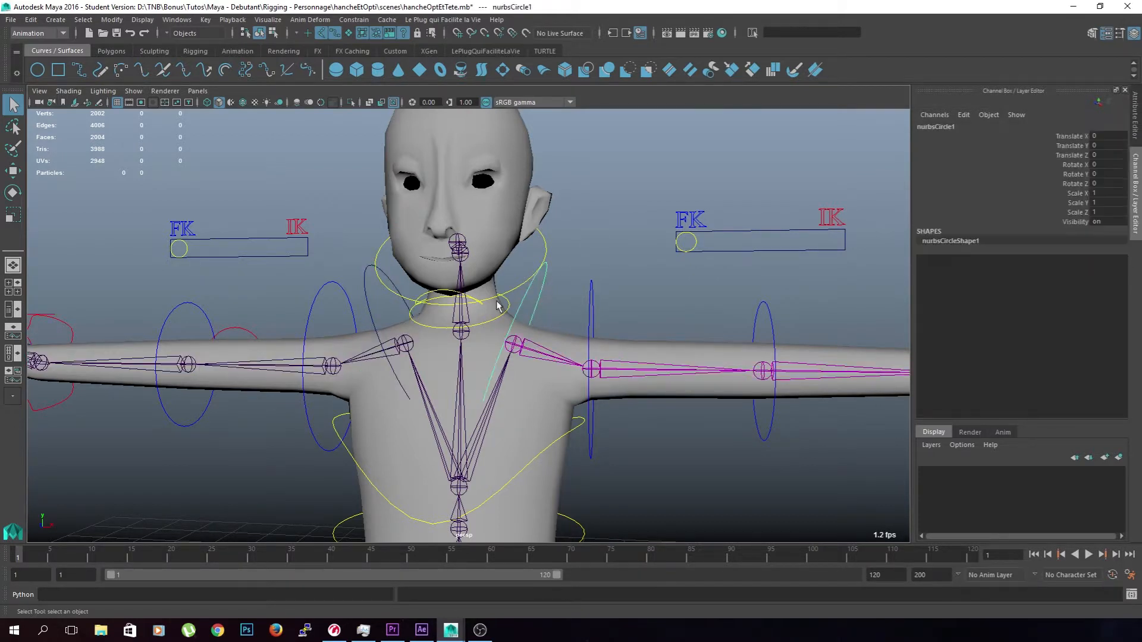
left_click(368, 307, "shift")
key("Down")
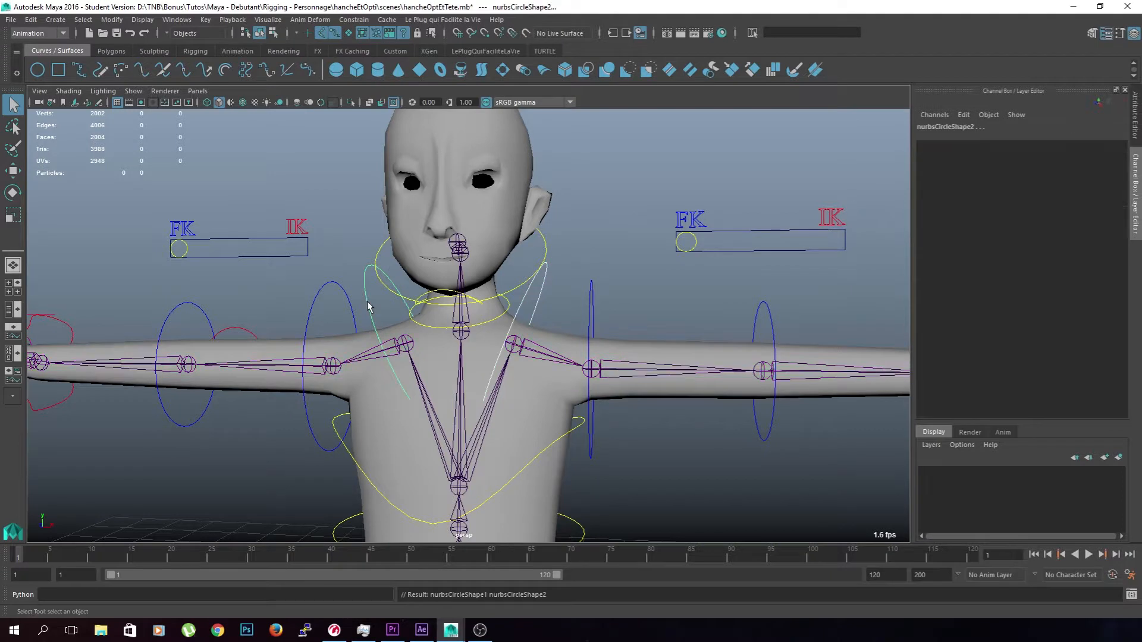
left_click(544, 295)
left_click(539, 291)
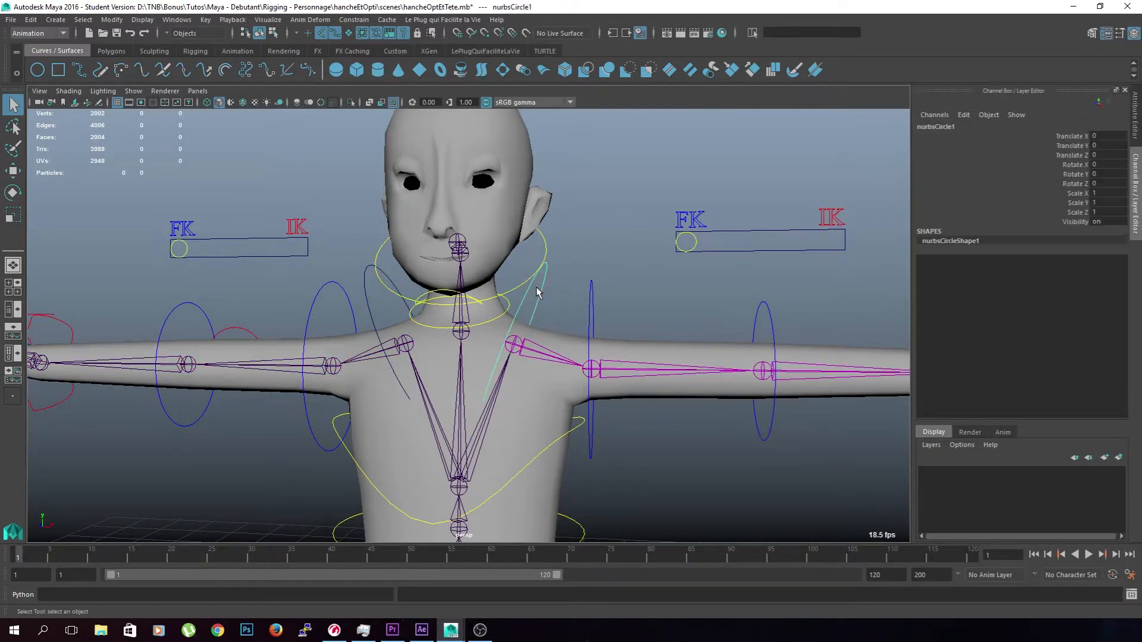
scroll(538, 291, "down", 2)
left_click(498, 51)
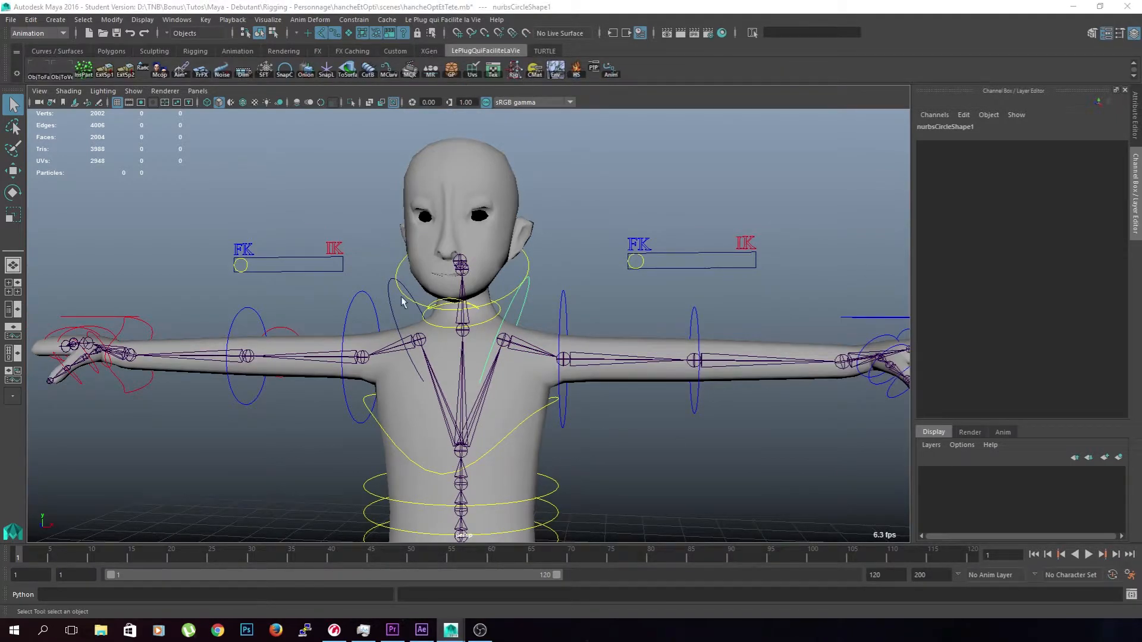
left_click(390, 314)
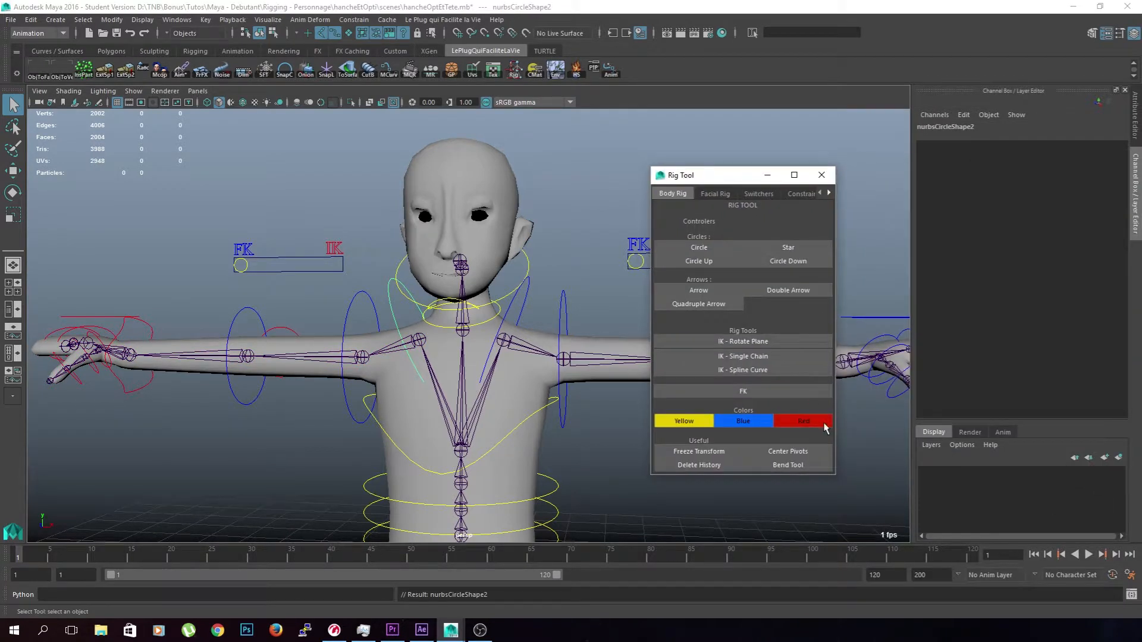
left_click(821, 175)
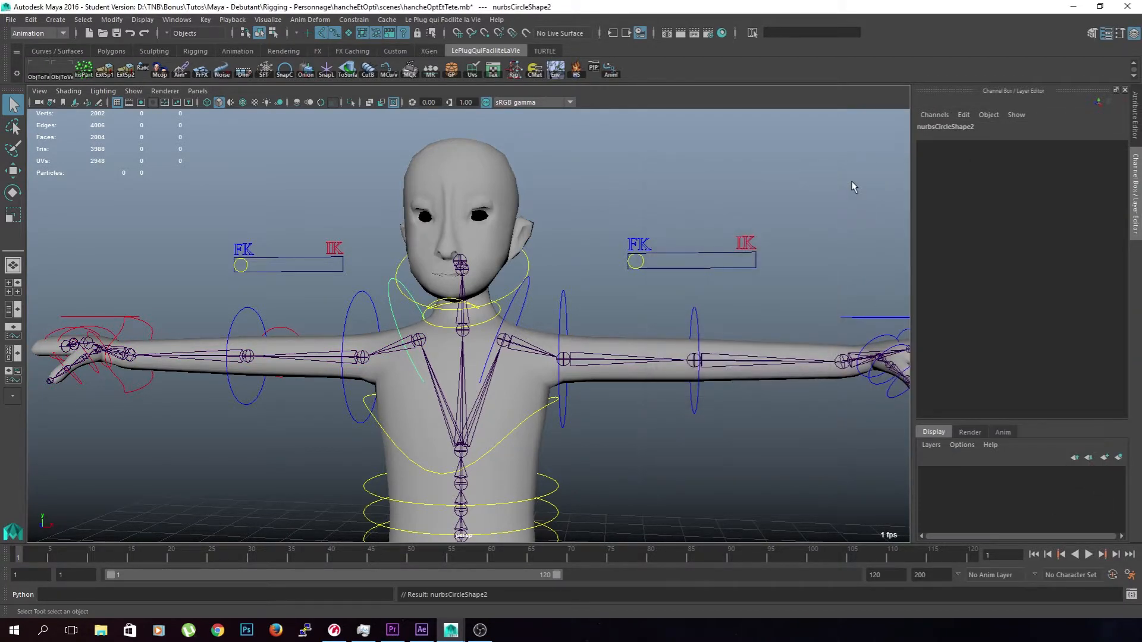
left_click(727, 185)
Parent each arm's FK shoulder controller under the clavicle circle on the same side
scroll(591, 262, "up", 2)
left_click_drag(559, 282, 558, 280)
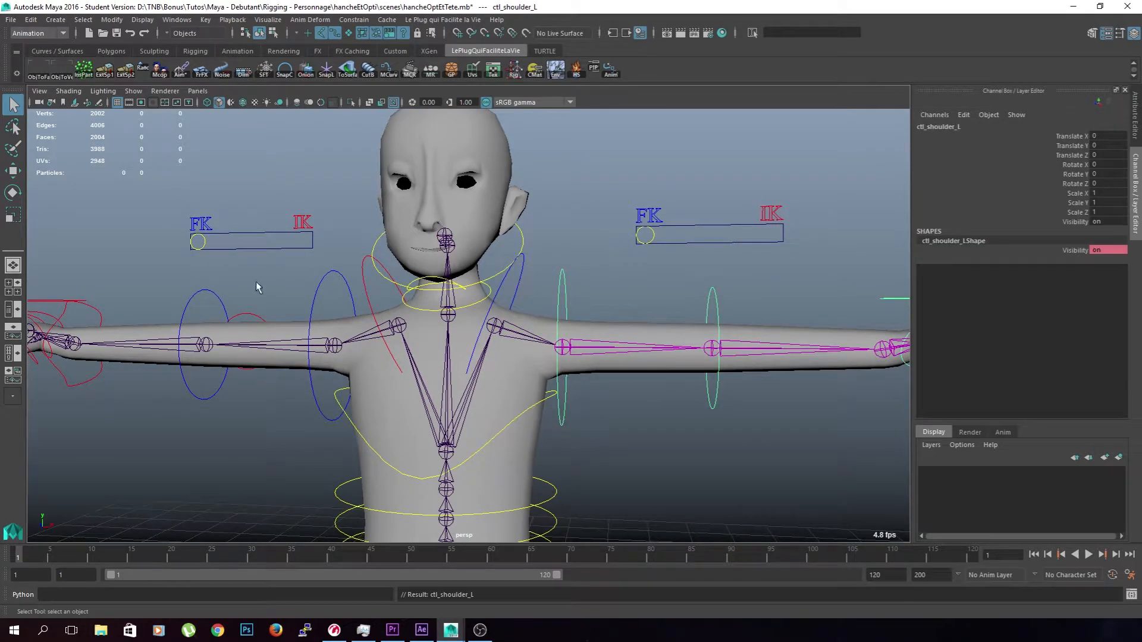
left_click(326, 286)
left_click(367, 298, "shift")
key("p")
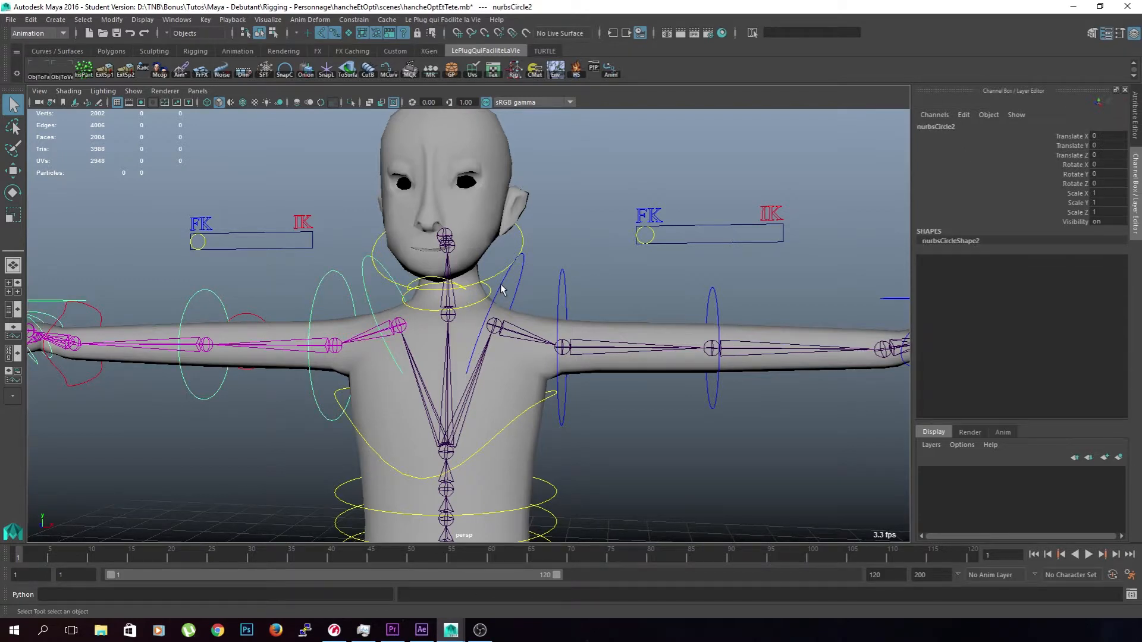
Parent both clavicle circles together under the chest controller
left_click(501, 287, "shift")
key("p")
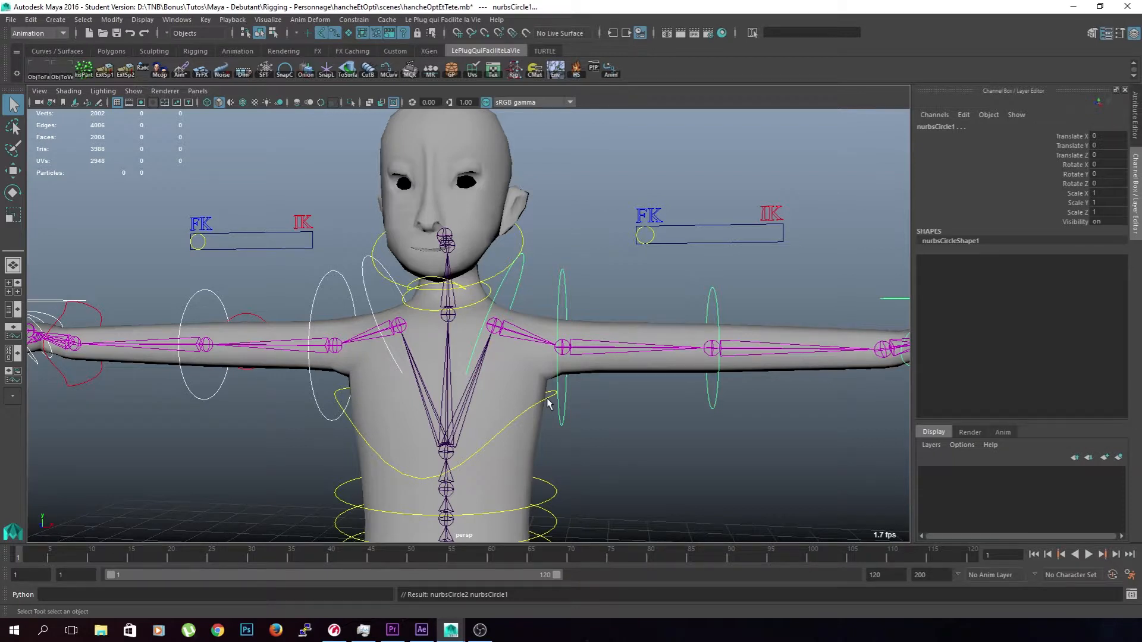
scroll(558, 410, "down", 8)
left_click(562, 388)
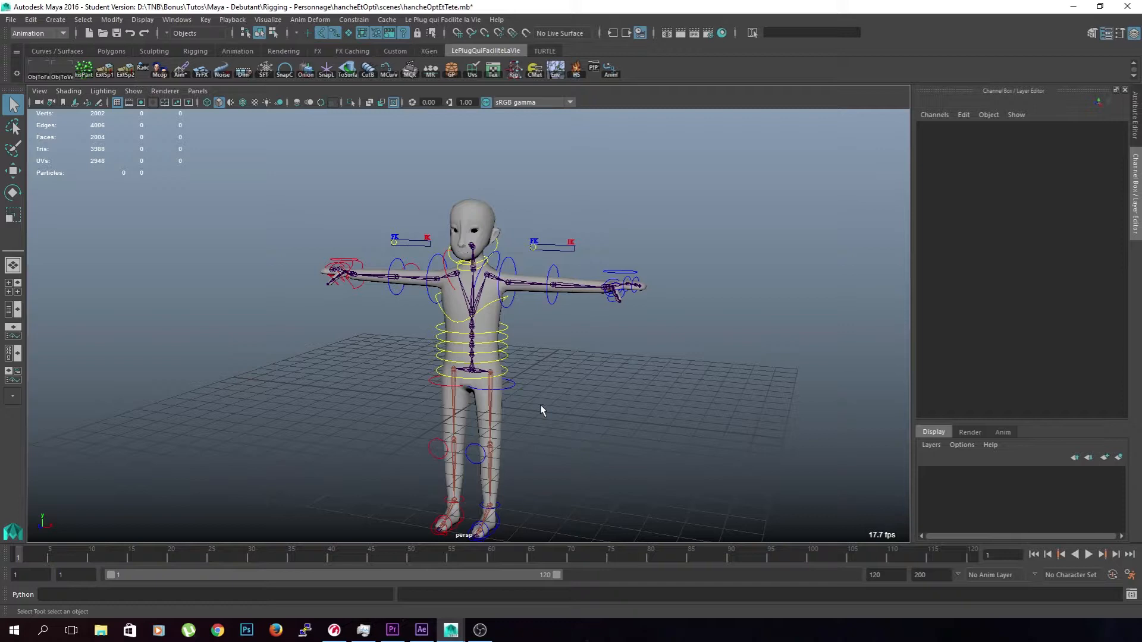
Move ctl_pelvis away from the body, about 5.3 in X and 6 in Z, to test the rig hierarchy
left_click(505, 380)
key("w")
left_click_drag(556, 414, 579, 439, "alt")
left_click(651, 481)
left_click_drag(648, 470, 601, 427, "alt")
Inspect both FK/IK switchers with the pelvis offset and try to move the right arm's switcher handle
left_click(385, 205)
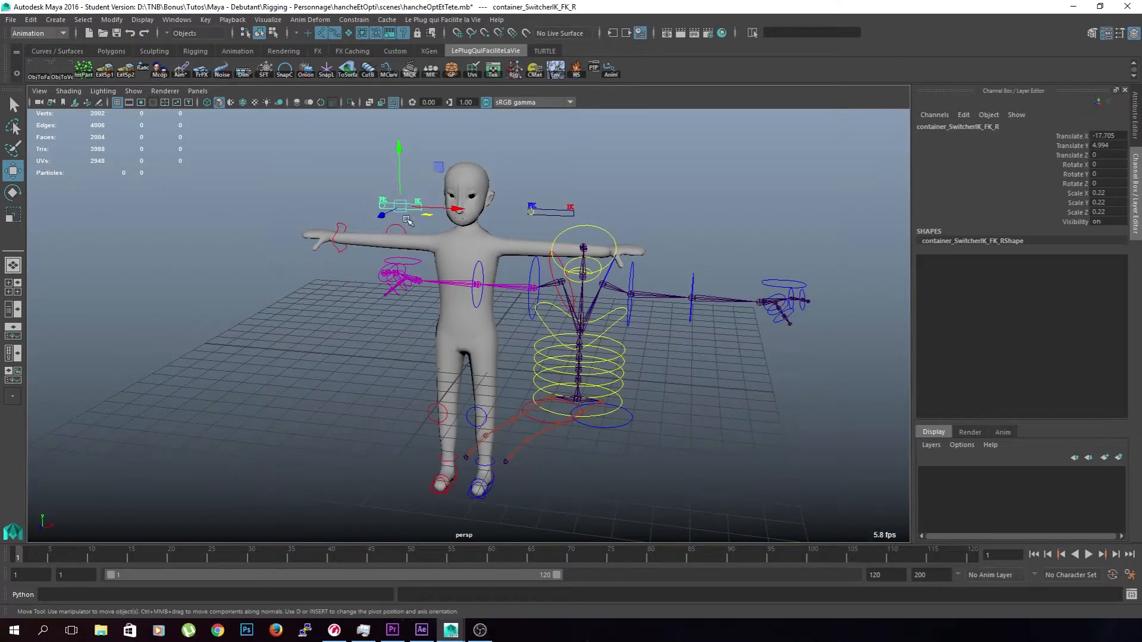
middle_click_drag(395, 252, 461, 316, "alt")
left_click(414, 378)
scroll(421, 299, "up", 5)
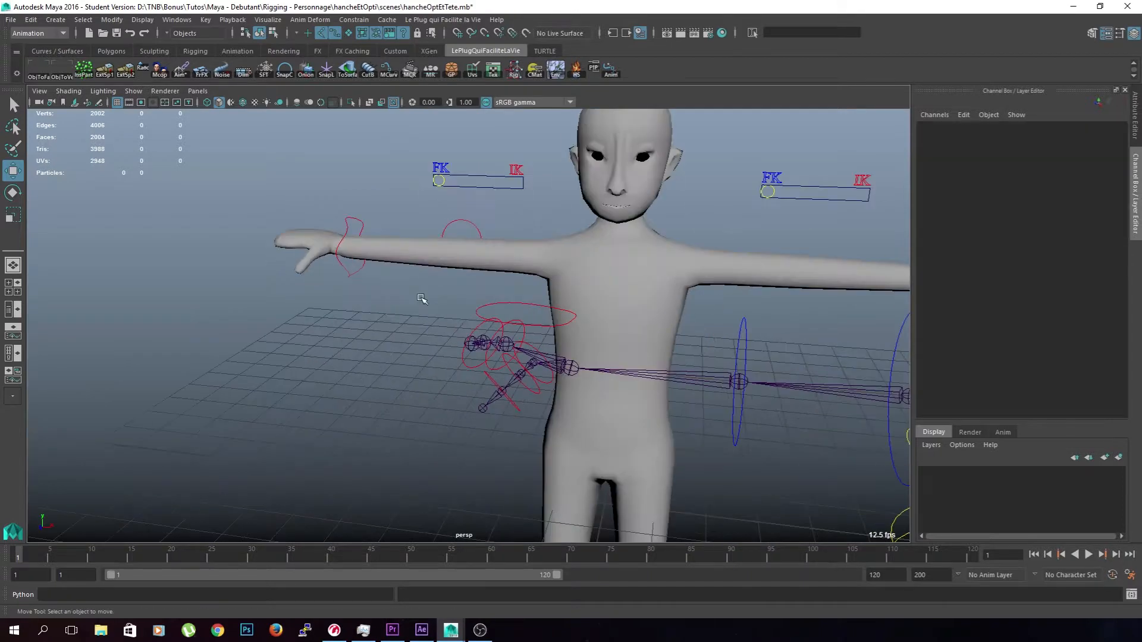
left_click(443, 183)
left_click_drag(443, 182, 505, 253)
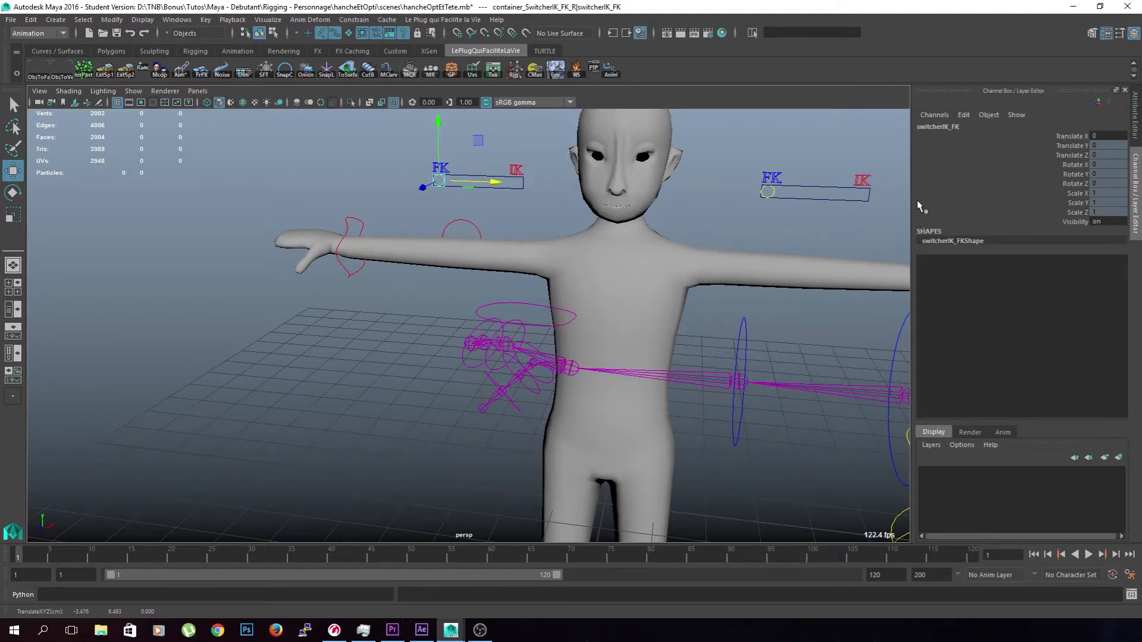
left_click(772, 193)
left_click_drag(772, 202, 672, 238, "alt")
Reset ctl_pelvis to 0 in Translate X, Y and Z and deselect it
scroll(672, 298, "down", 4)
left_click(630, 274)
middle_click_drag(672, 416, 691, 361, "alt")
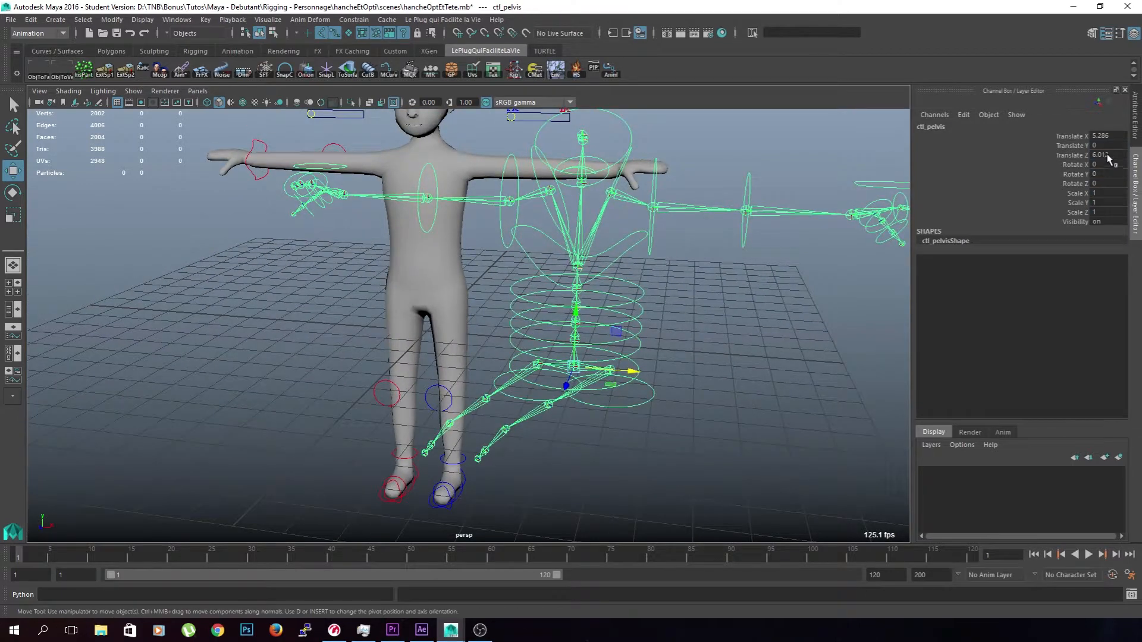
left_click_drag(1108, 155, 1108, 136)
type("0")
key("Return")
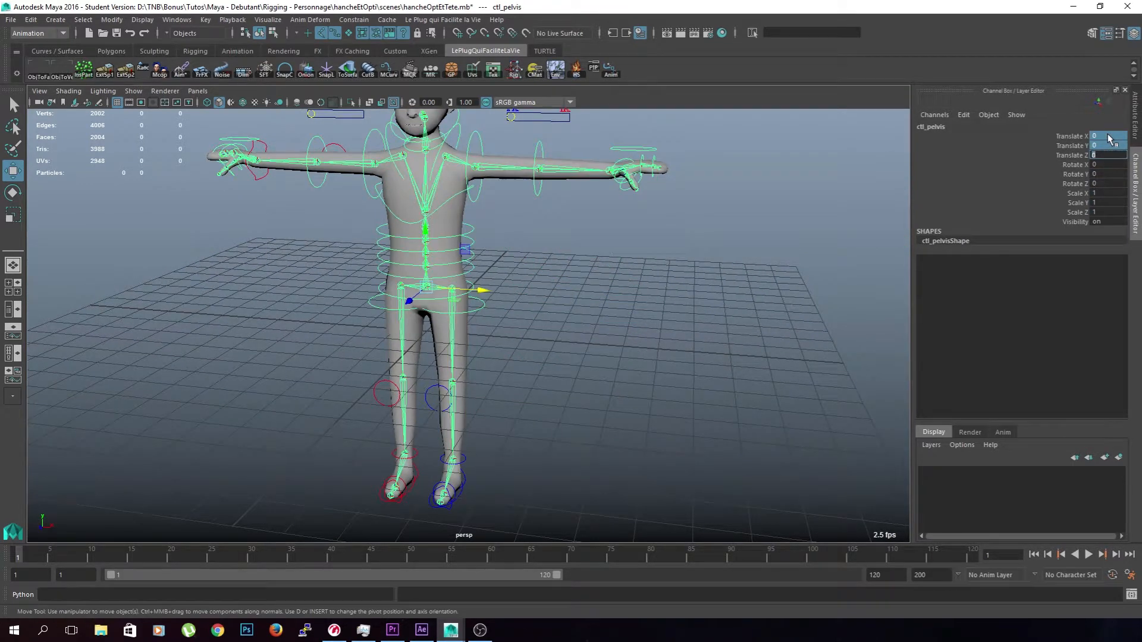
left_click(535, 342)
Create a NURBS circle at the origin and scale it uniformly to about 2.86
left_click_drag(603, 329, 586, 360, "alt")
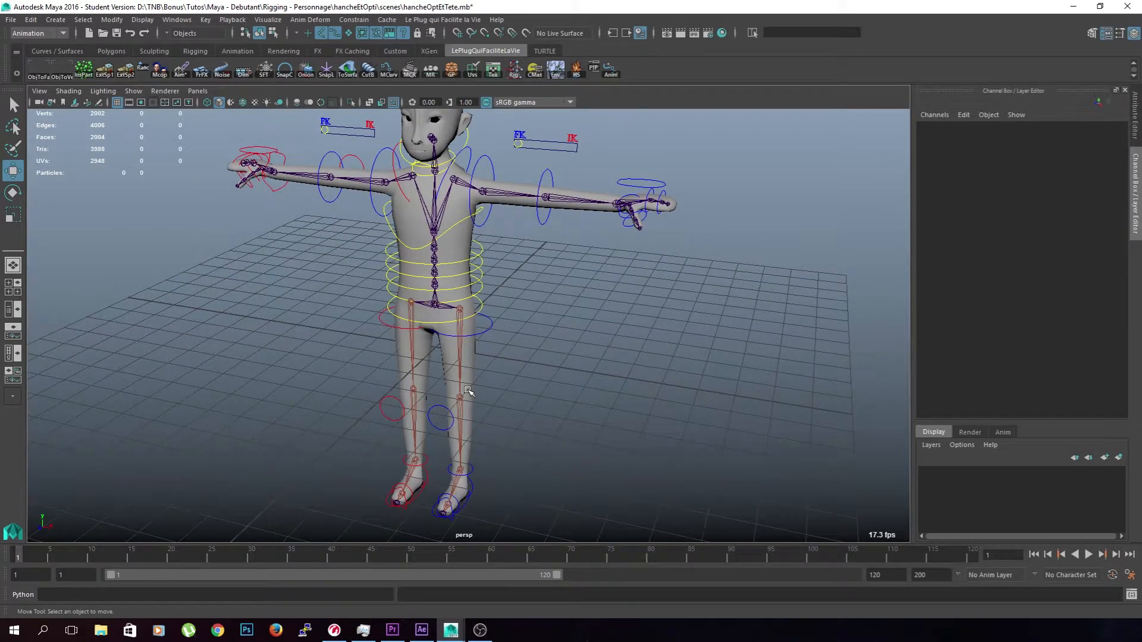
scroll(550, 368, "down", 3)
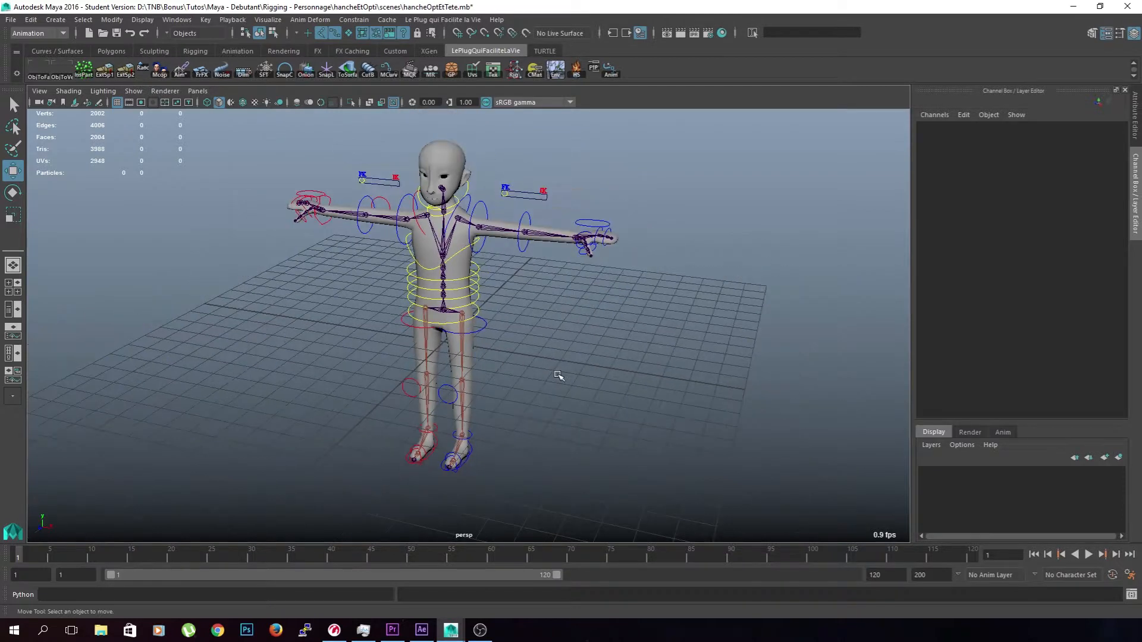
left_click(48, 51)
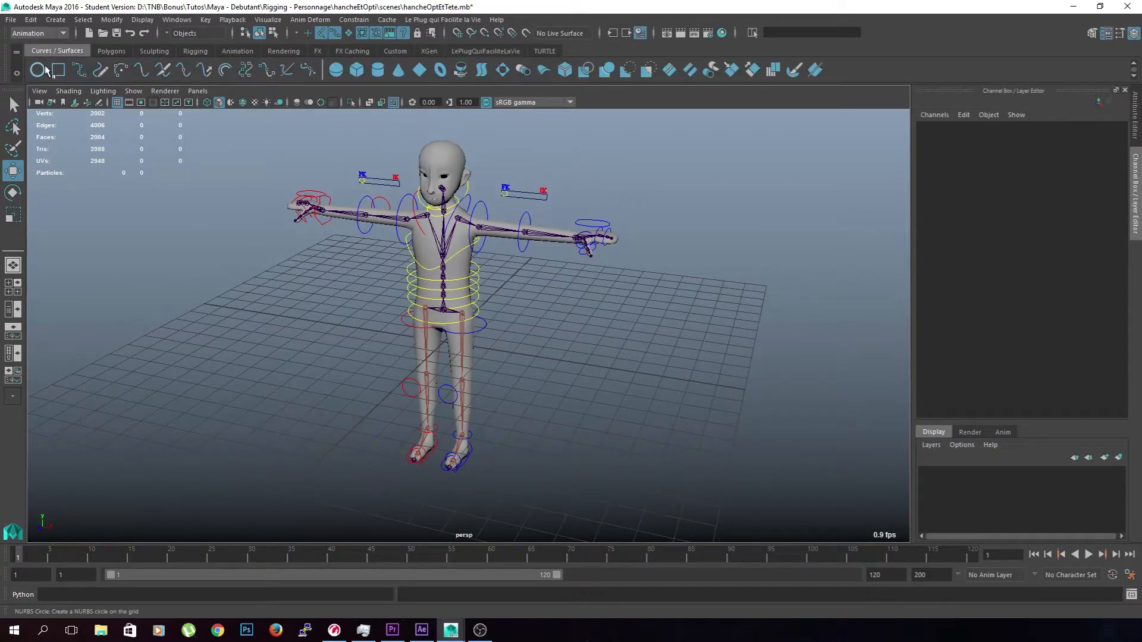
left_click(47, 70)
key("r")
middle_click_drag(566, 425, 596, 418)
key("w")
Rename the new circle as ctl_ALL
double_click(959, 127)
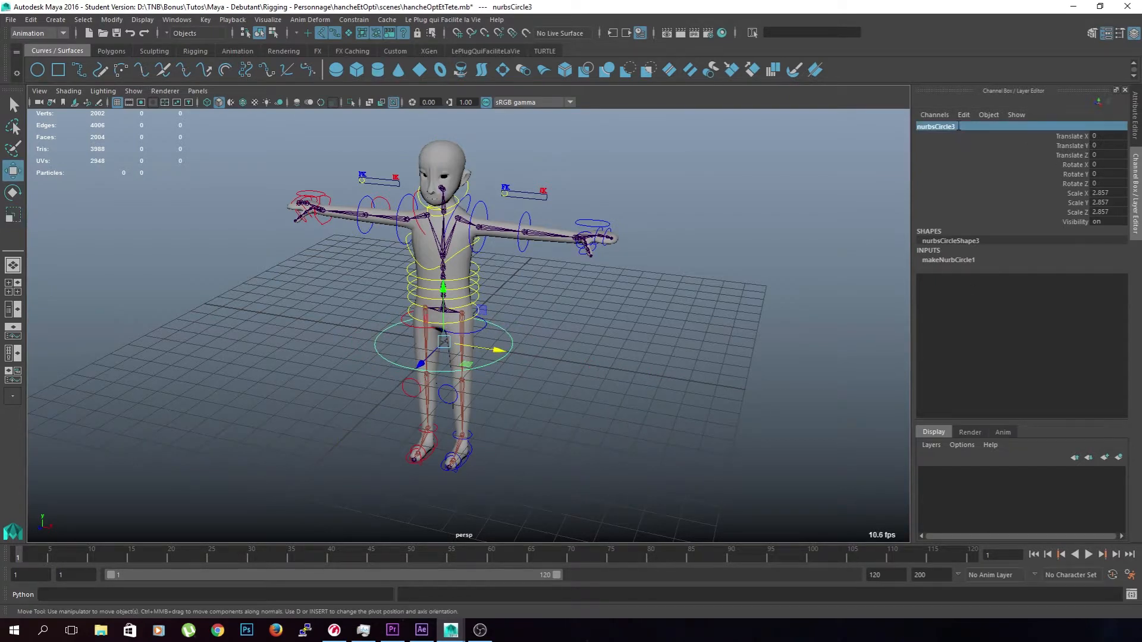
type("ctl_ALL")
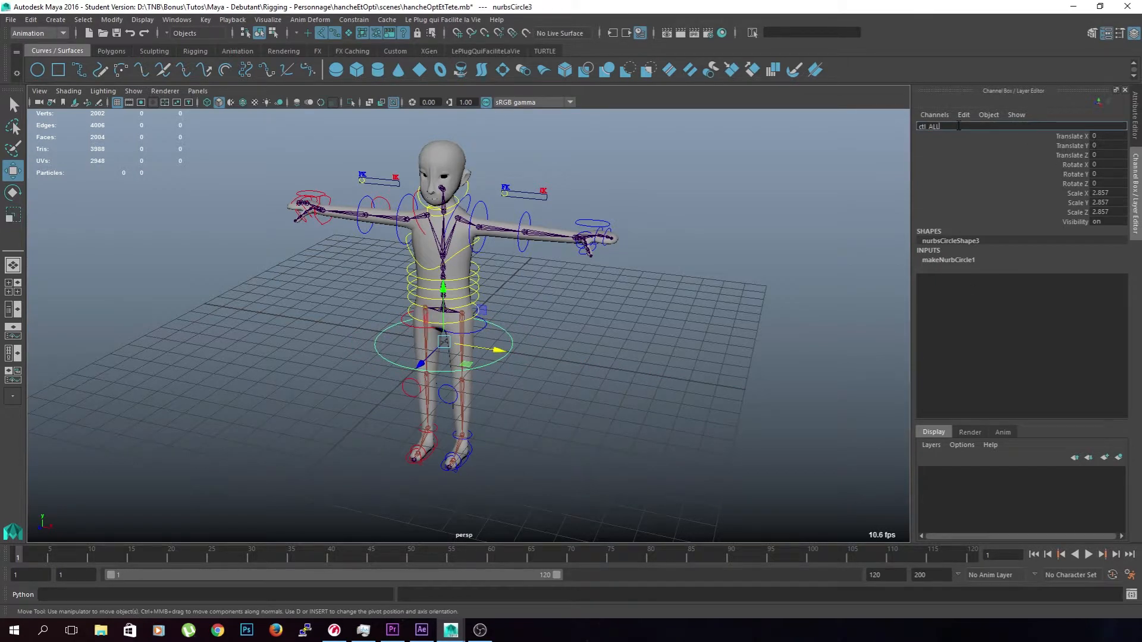
key("Return")
Lower ctl_ALL to the character's feet, about -5.06 in Translate Y, and freeze its transformations
left_click_drag(622, 399, 704, 276, "alt")
left_click_drag(457, 202, 458, 317)
left_click_drag(695, 269, 690, 250, "alt")
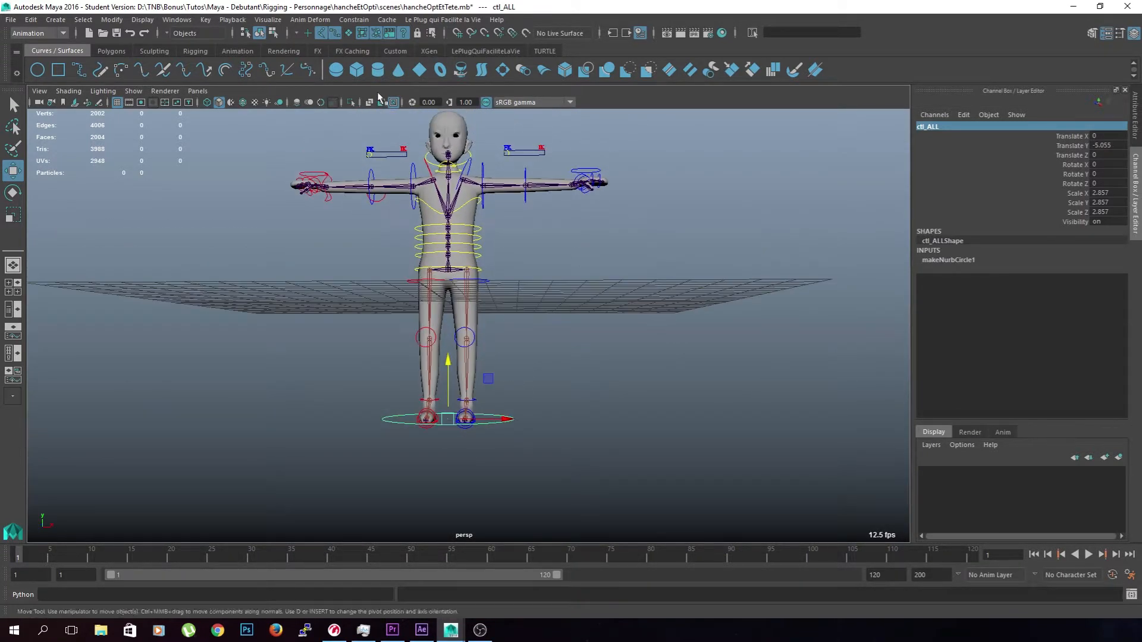
left_click(112, 20)
left_click(149, 71)
left_click_drag(574, 286, 649, 342, "alt")
left_click(617, 281)
Parent ctl_pelvis, the foot controls, the leg pole vectors and the right arm's IK wrist and pole vector controls under ctl_ALL
scroll(602, 285, "up", 3)
middle_click_drag(604, 249, 601, 295, "alt")
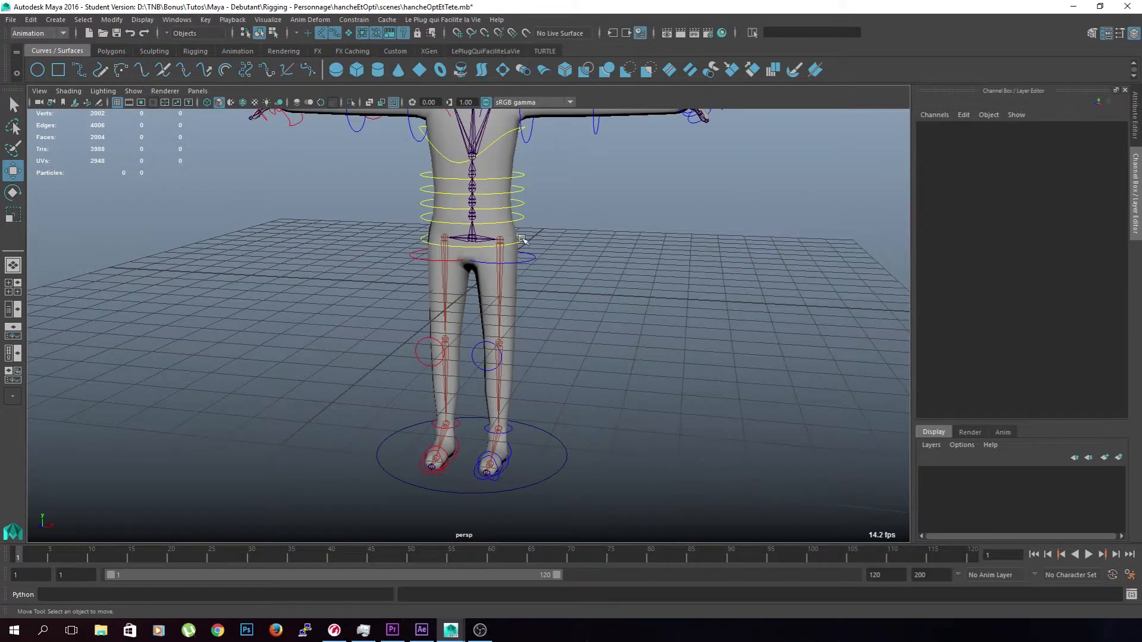
left_click(522, 239)
left_click_drag(522, 240, 555, 264, "alt")
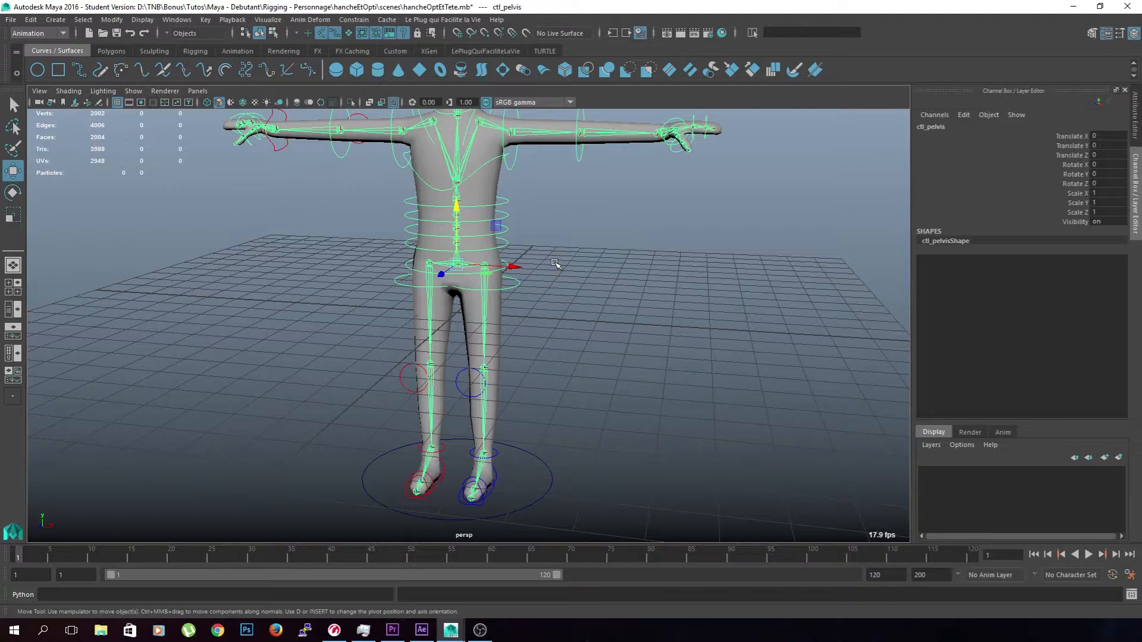
scroll(559, 285, "up", 3)
middle_click_drag(581, 430, 558, 325, "alt")
left_click_drag(487, 456, 517, 372, "alt")
left_click(505, 359)
left_click(516, 366)
left_click_drag(321, 262, 229, 224, "alt")
left_click_drag(225, 201, 314, 295)
scroll(357, 297, "down", 5)
middle_click_drag(565, 199, 553, 416, "alt")
left_click_drag(553, 415, 604, 378, "alt")
scroll(604, 377, "up", 3)
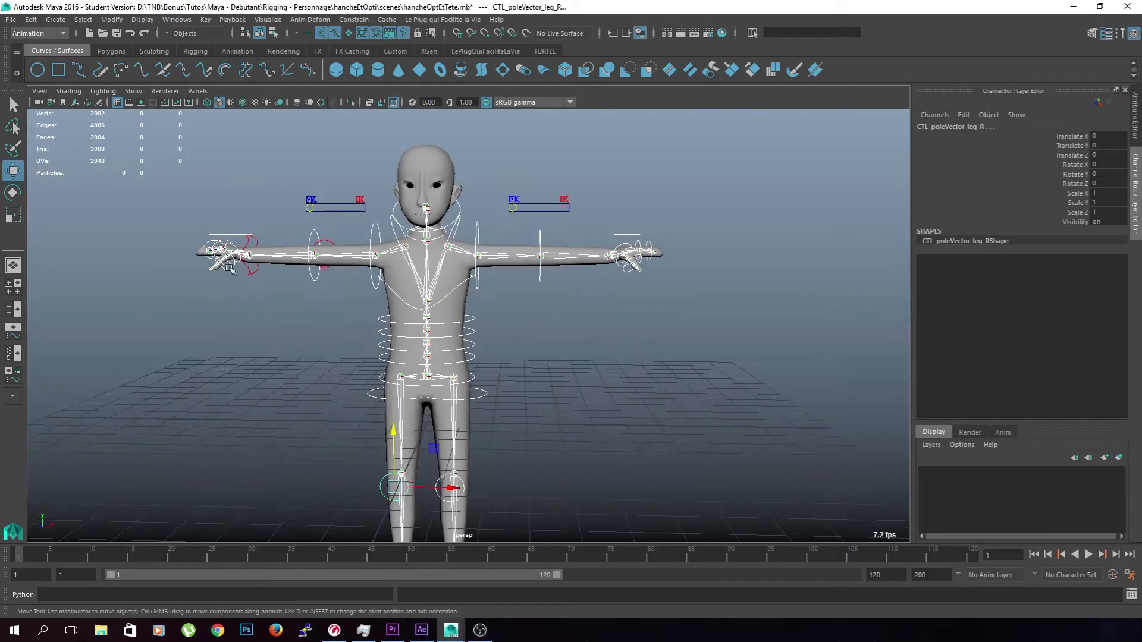
middle_click_drag(255, 254, 325, 291, "alt")
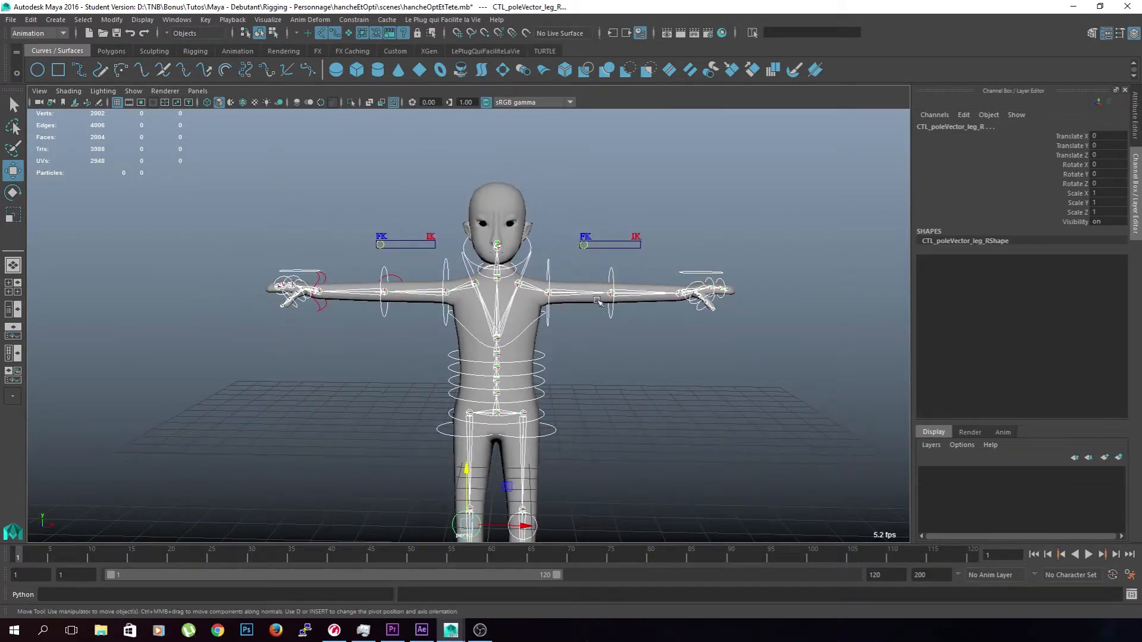
left_click(325, 279)
left_click(400, 278)
left_click_drag(566, 314, 619, 390, "alt")
middle_click_drag(619, 390, 575, 274, "alt")
left_click(534, 453, "shift")
key("p")
left_click(543, 420)
Switch the left arm to IK by sliding its switcher handle to the IK end
middle_click_drag(543, 420, 566, 448, "alt")
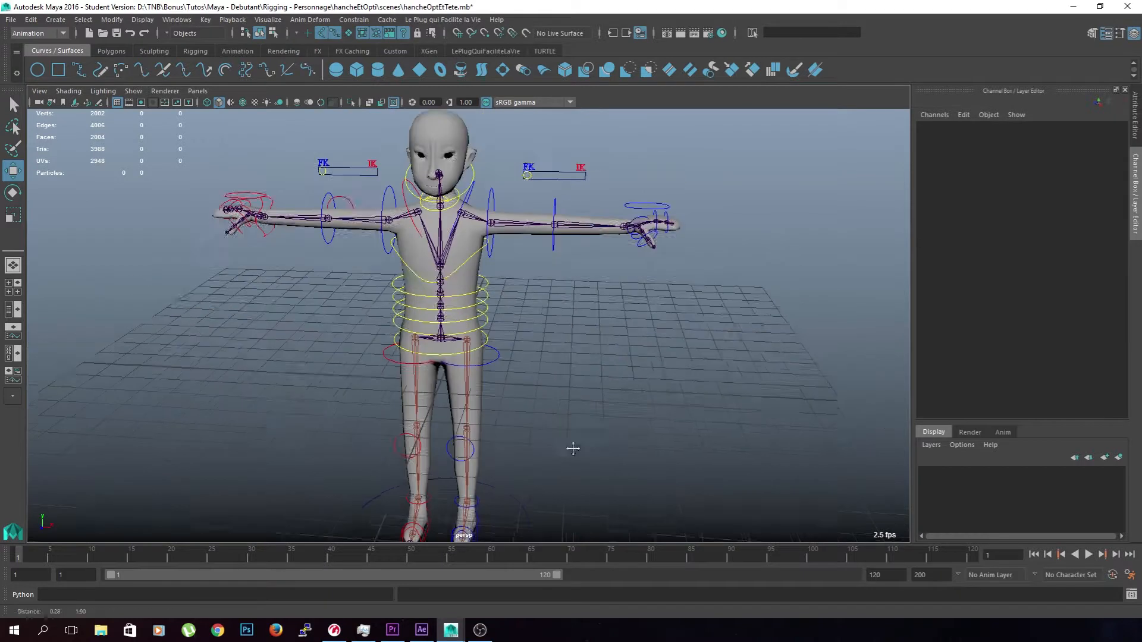
left_click(527, 182)
left_click_drag(584, 185, 716, 173)
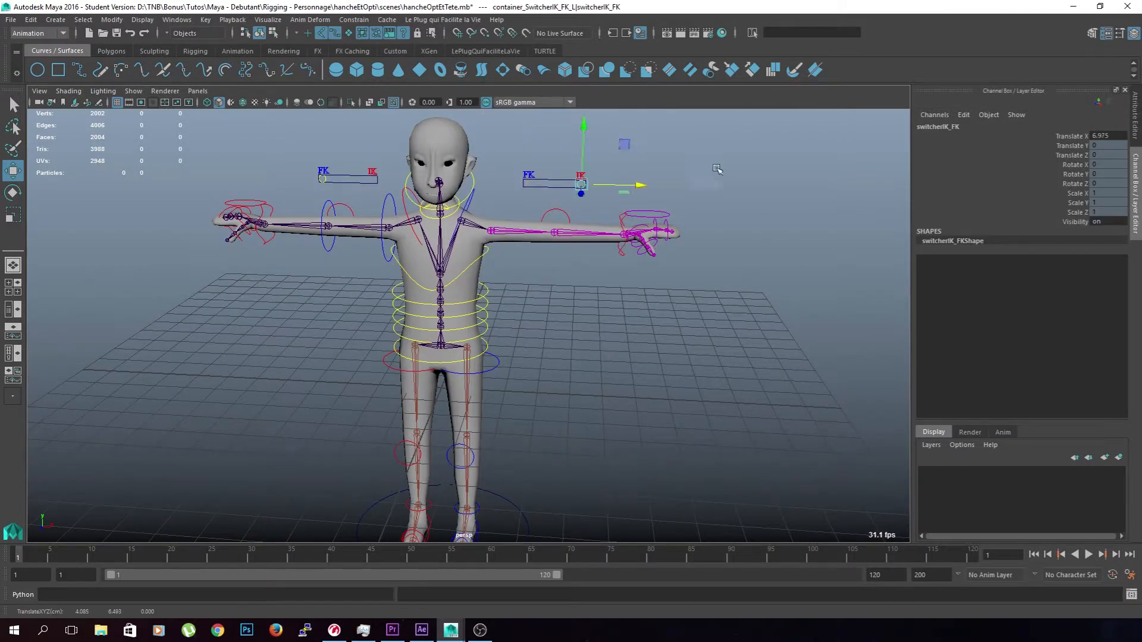
left_click(708, 175)
Parent ctl_pv_arm_L and ctl_poignet_IK_L under ctl_ALL
left_click(564, 213)
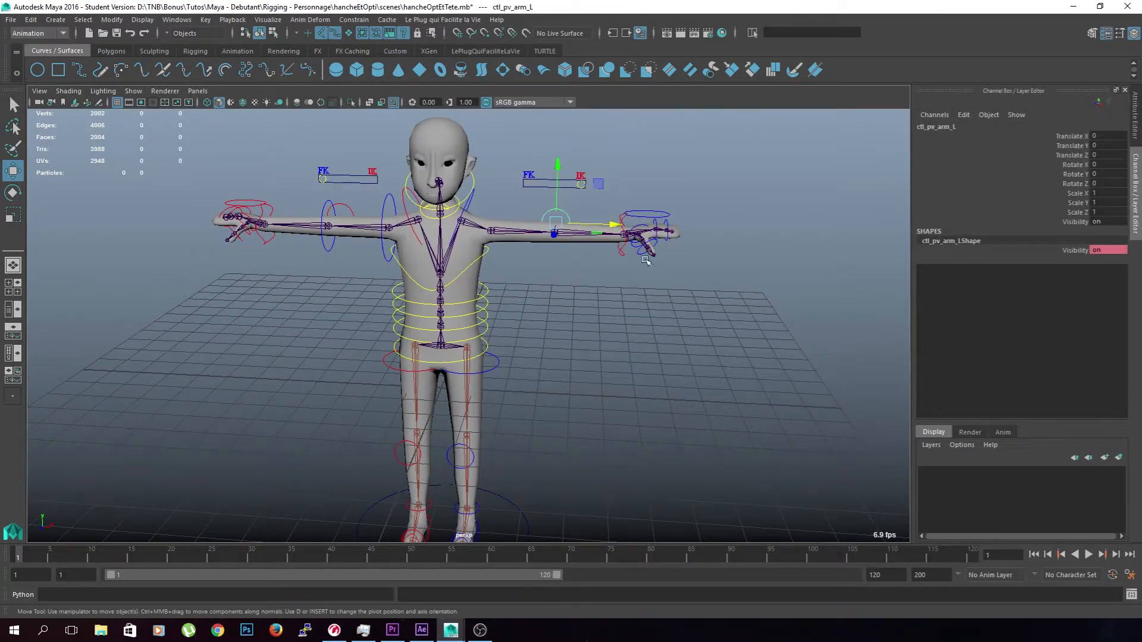
left_click(623, 216)
middle_click_drag(514, 538, 520, 428, "alt")
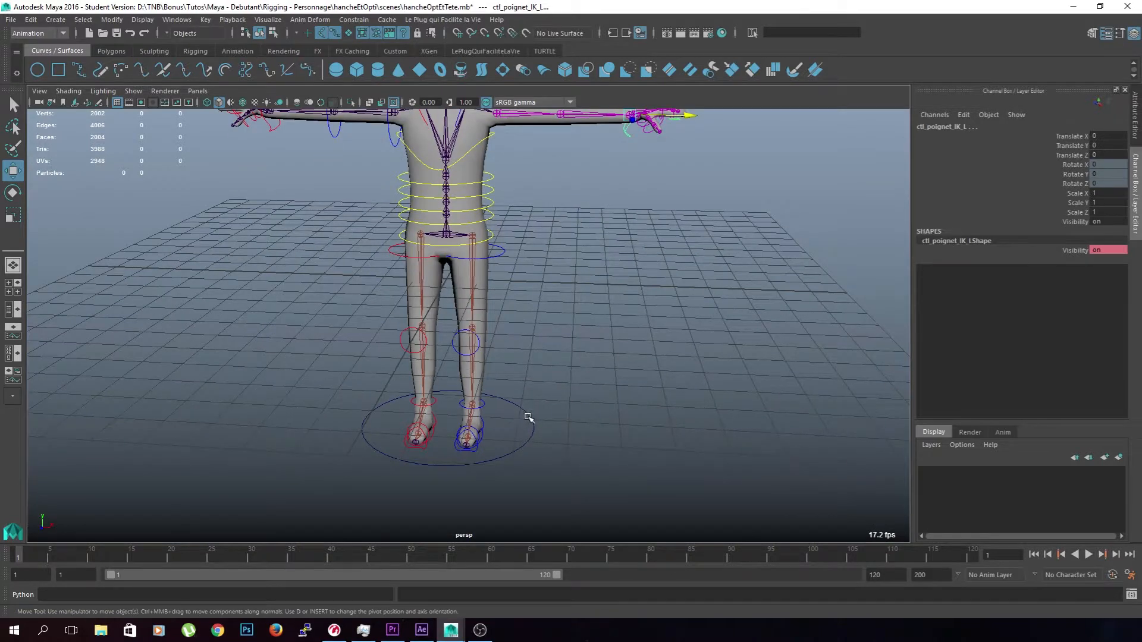
left_click(529, 419)
key("ctrl+z")
middle_click_drag(553, 382, 558, 434, "alt")
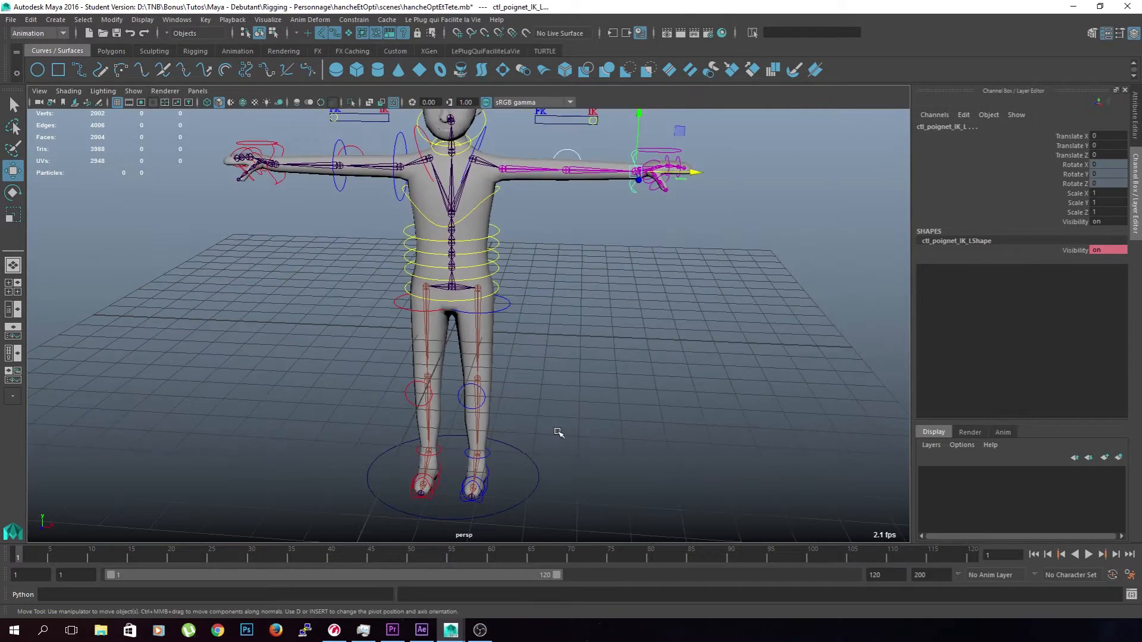
left_click(598, 324)
Test ctl_ALL by moving it about 3.5 in X and slightly down, and reset its Translate X and Y to 0
mouse_move(574, 442)
left_mouse_down()
mouse_move(528, 477)
mouse_move(645, 474)
mouse_move(365, 401)
mouse_move(375, 452)
mouse_move(602, 466)
mouse_move(579, 423)
left_mouse_up()
left_click_drag(1102, 147, 1101, 135)
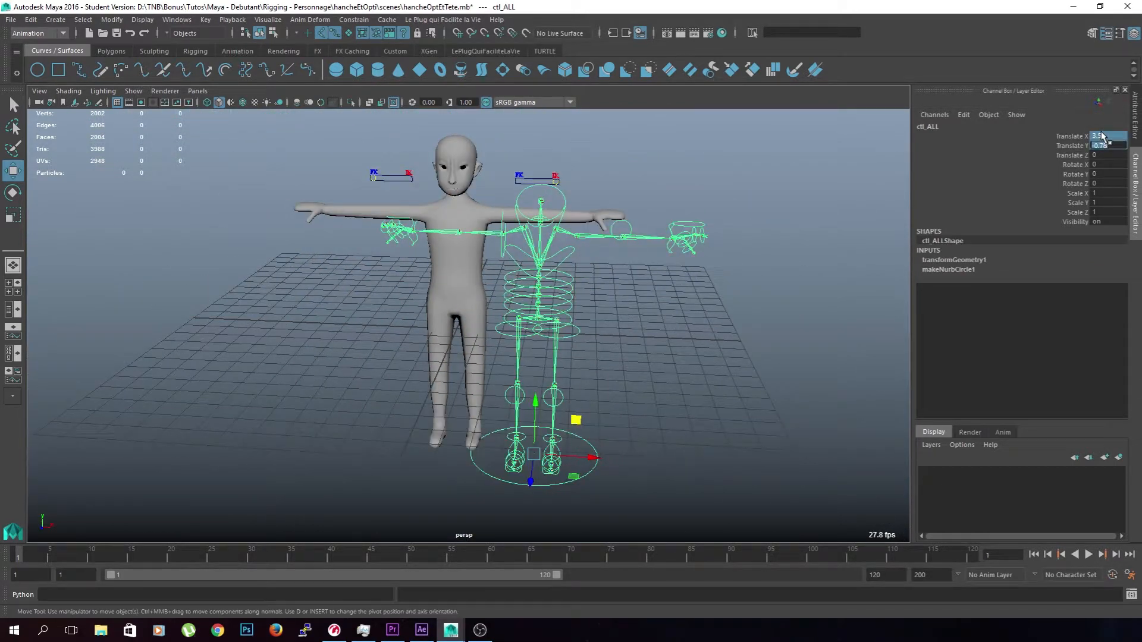
type("0")
key("Return")
left_click(576, 426)
Delete the construction history of ctl_ALL and deselect it
left_click(518, 436)
key("alt+shift+d")
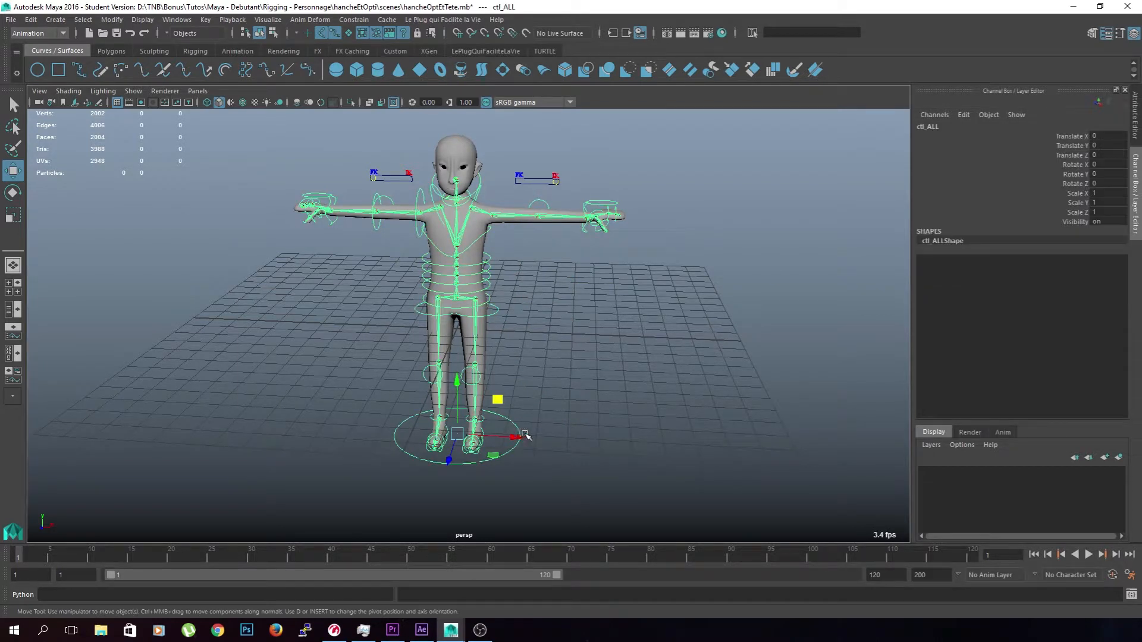
left_click(595, 364)
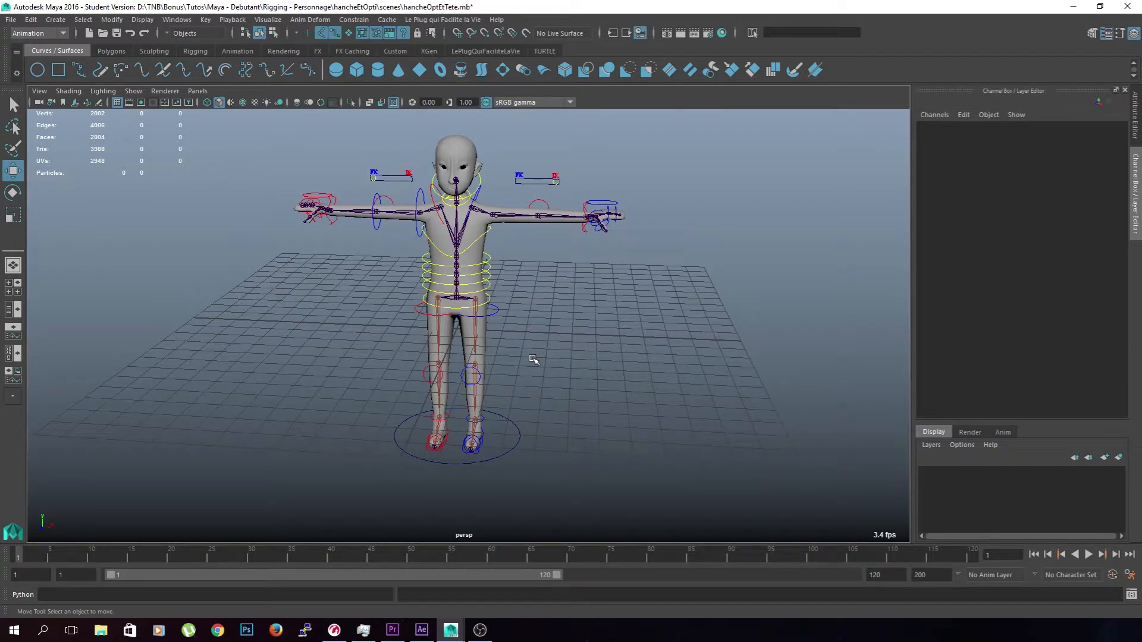
Test ctl_ALL by scaling it uniformly to about 1.23, and reset Scale X, Y and Z to 1
left_click(515, 450)
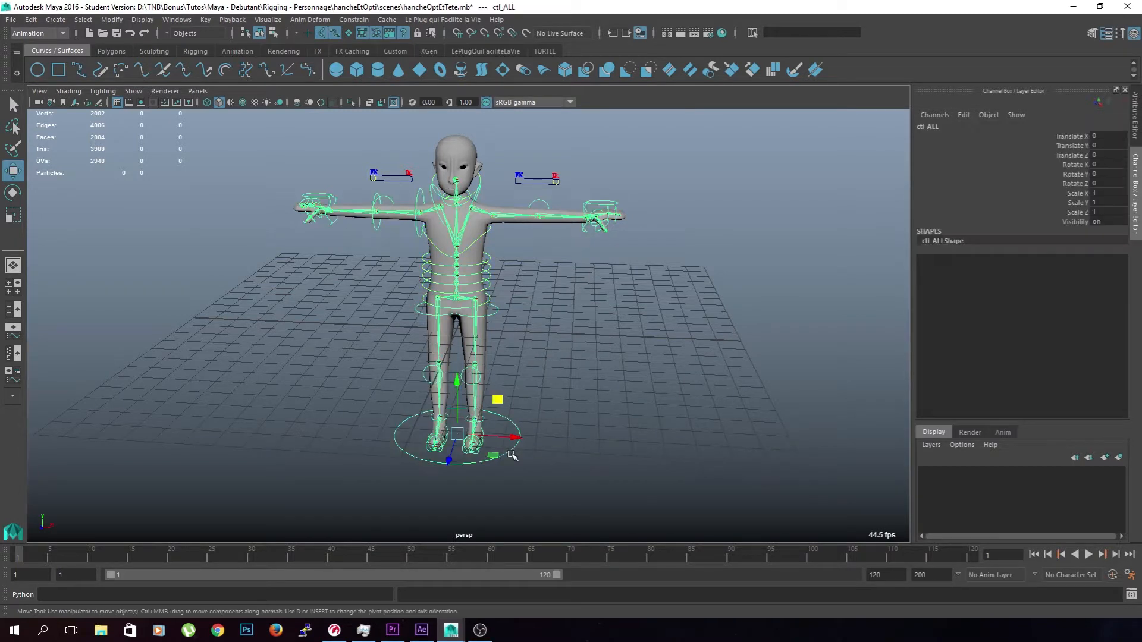
key("r")
middle_click_drag(589, 464, 660, 480)
left_click_drag(1113, 213, 1113, 194)
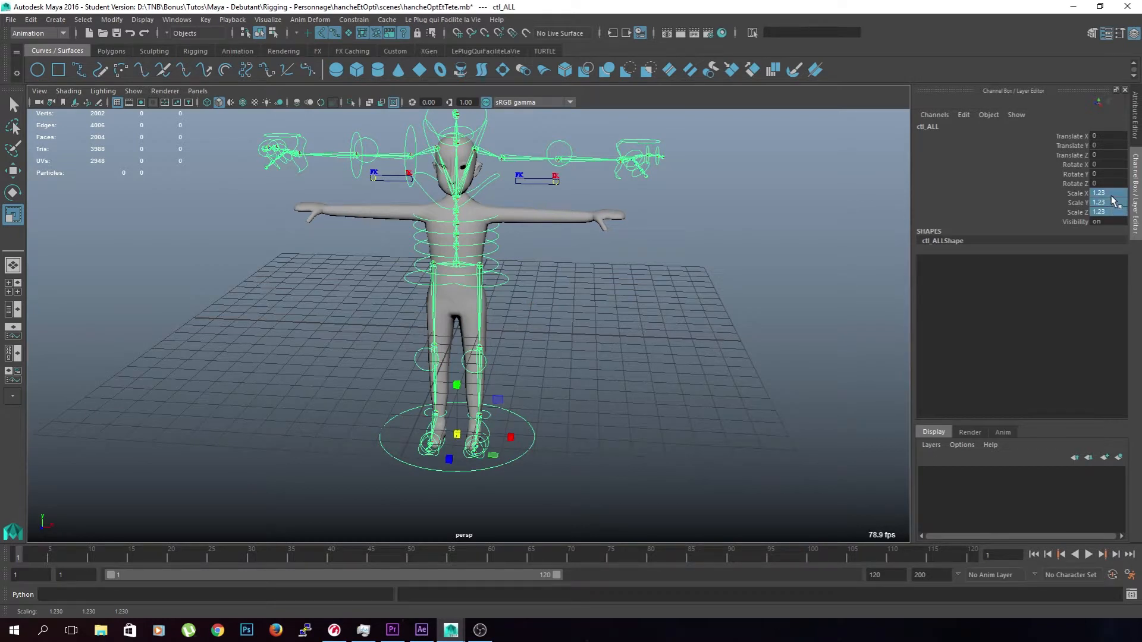
type("1")
key("Return")
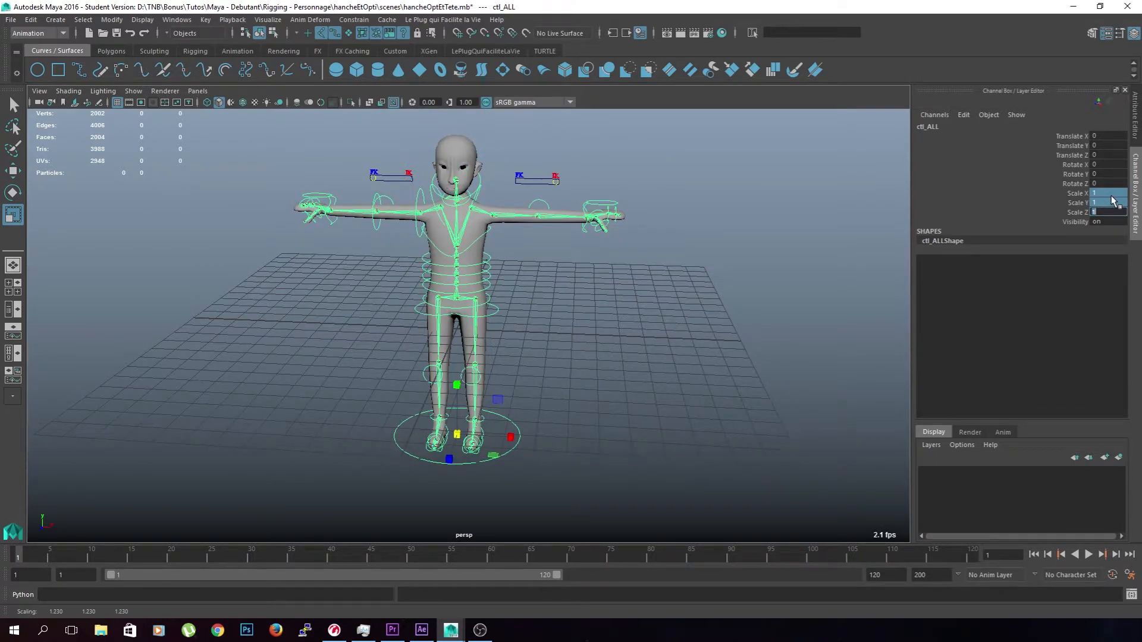
left_click(688, 382)
Create another NURBS circle and raise it to the pelvis, about 1.42 in Translate Y
left_click_drag(688, 383, 540, 376, "alt")
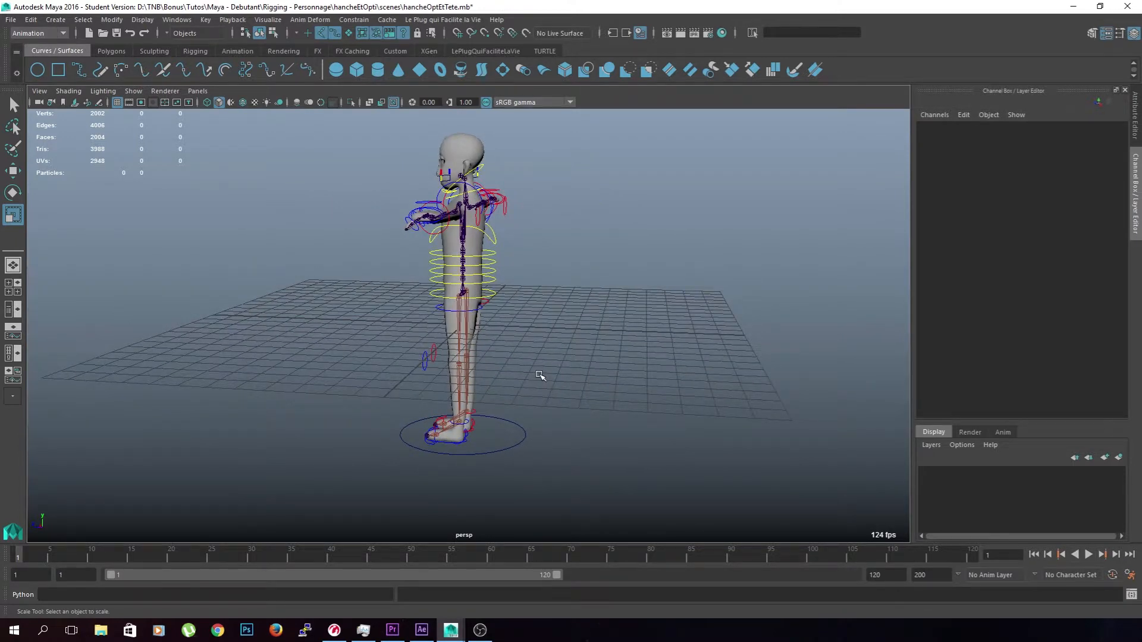
left_click_drag(540, 376, 595, 406, "alt")
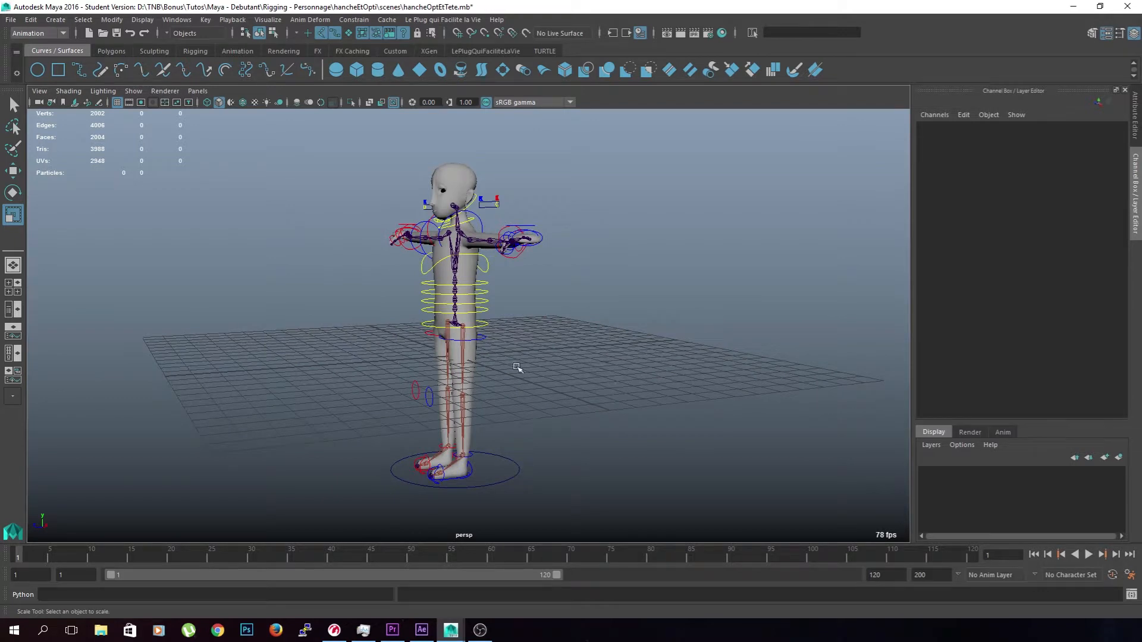
left_click(37, 70)
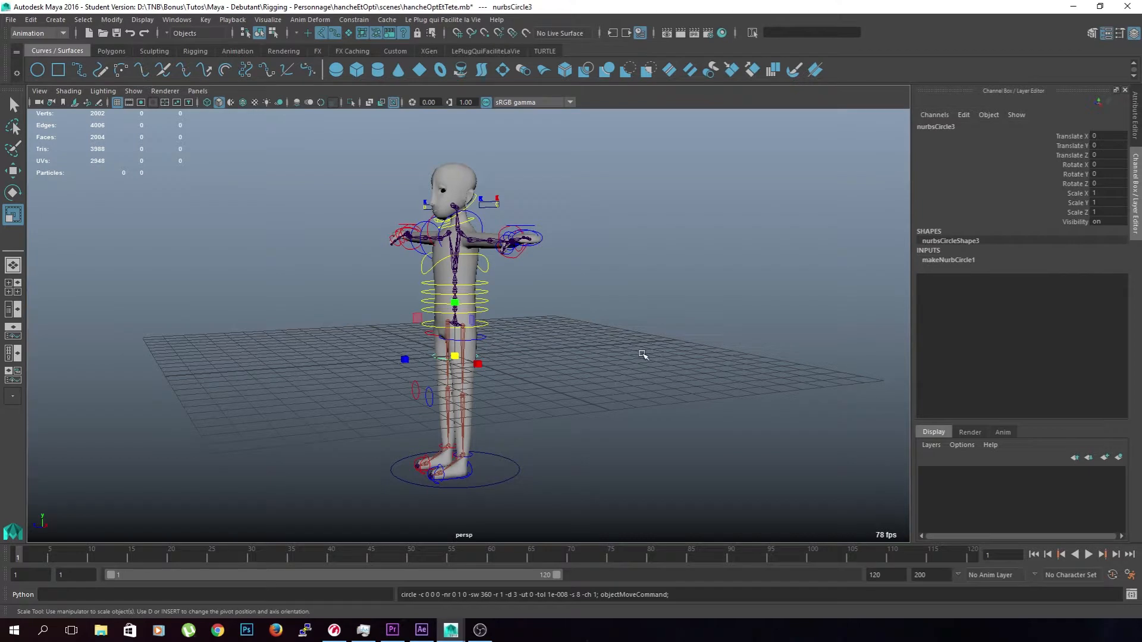
scroll(630, 367, "up", 4)
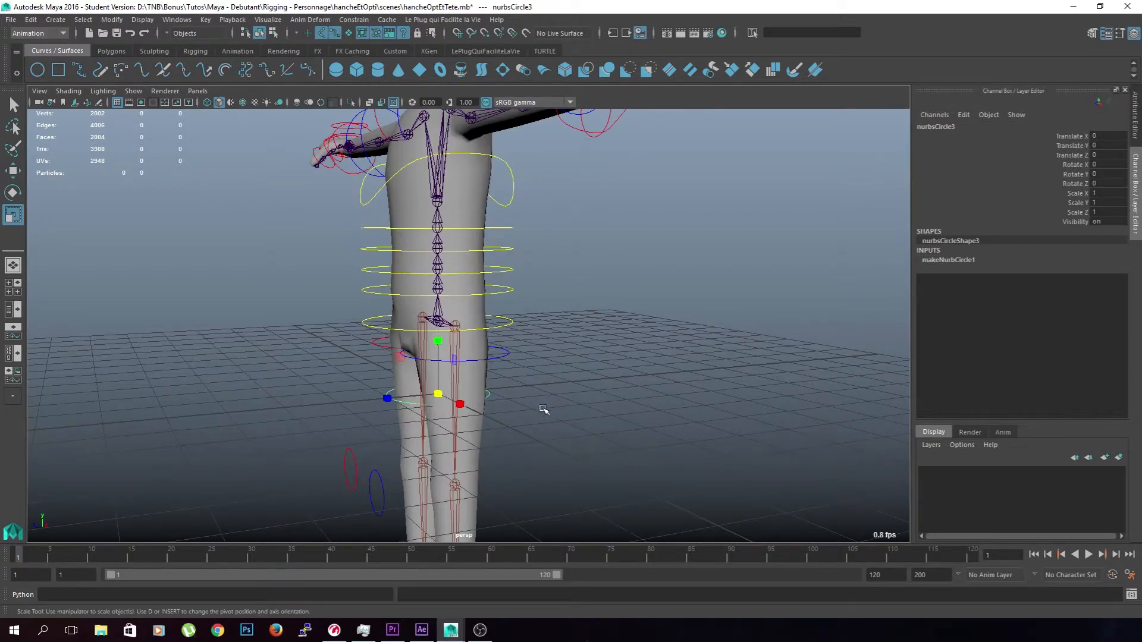
right_click_drag(543, 409, 596, 412, "alt")
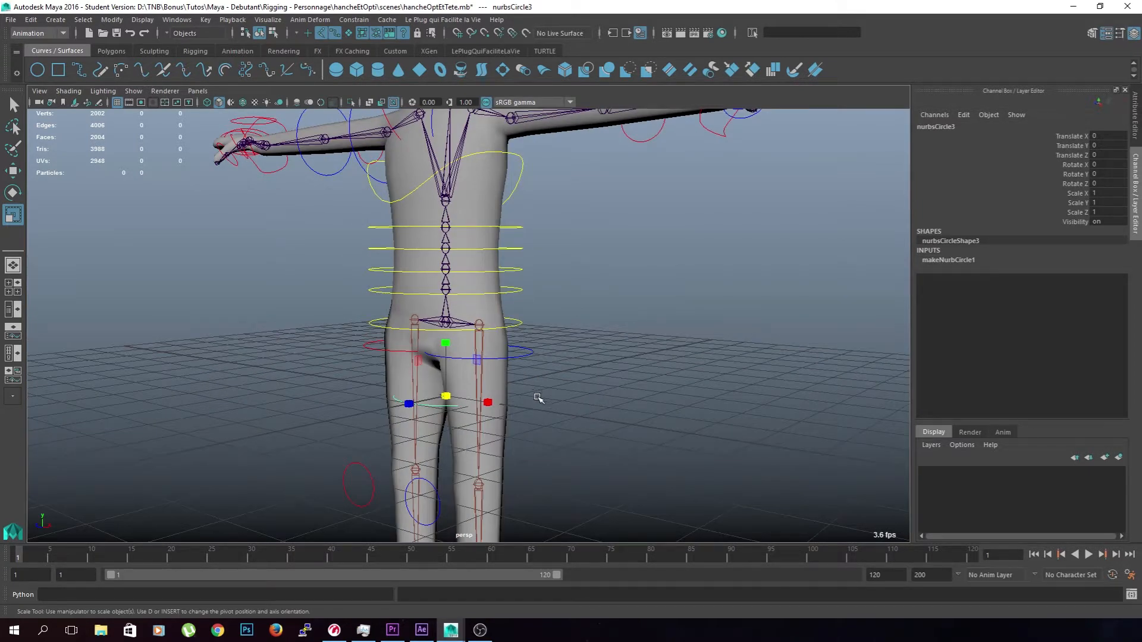
key("q")
scroll(537, 399, "down", 3)
key("w")
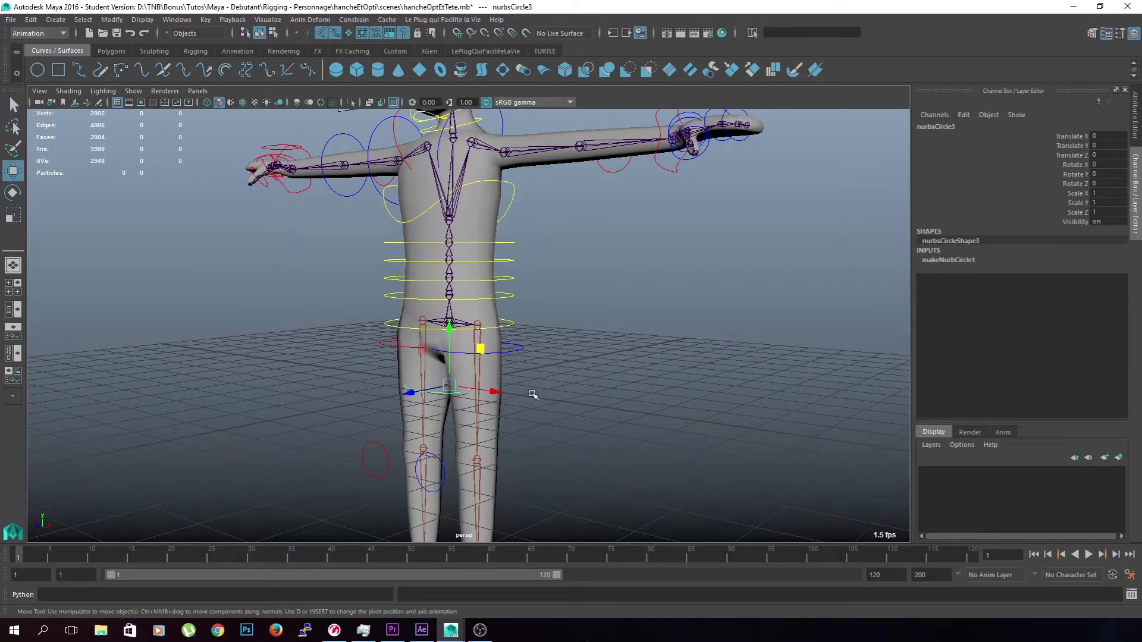
left_click_drag(450, 384, 451, 321)
Reshape the new circle through all its control vertices into an enlarged upright ring behind the character's back
scroll(533, 355, "down", 4)
left_click_drag(625, 373, 539, 377, "alt")
scroll(530, 357, "up", 4)
right_click_drag(488, 320, 458, 329)
left_click_drag(350, 289, 633, 371)
scroll(634, 372, "down", 3)
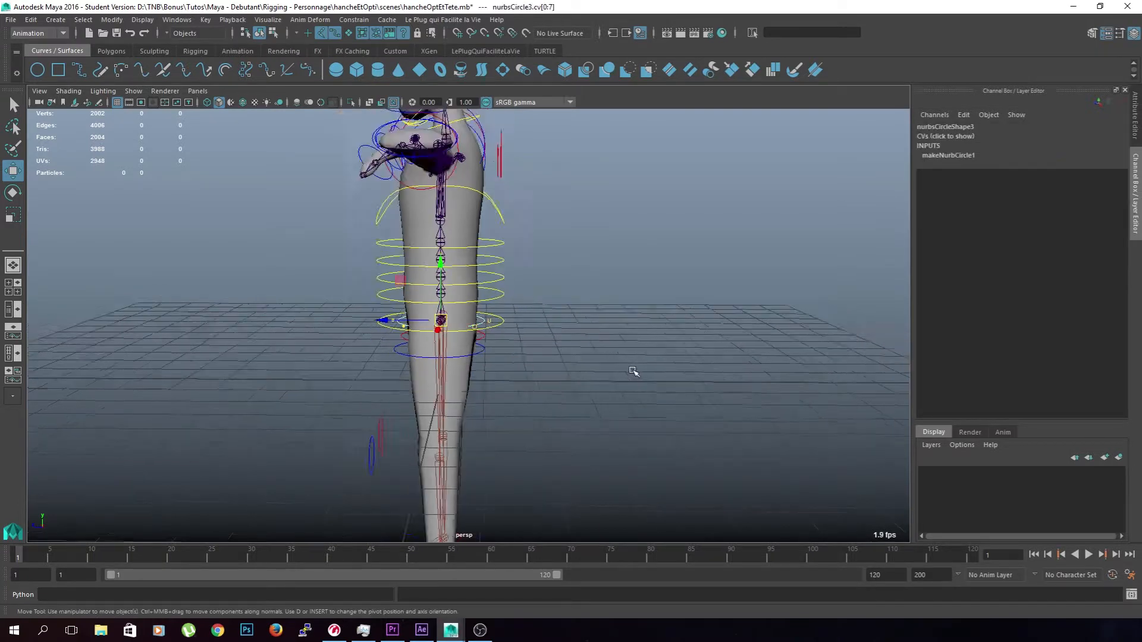
left_click_drag(408, 285, 495, 270)
key("e")
mouse_move(574, 274)
left_mouse_down()
mouse_move(485, 253)
mouse_move(658, 388)
mouse_move(492, 376)
mouse_move(565, 393)
left_mouse_up()
key("r")
middle_click_drag(582, 368, 633, 370)
Pinch the ring's middle control vertices inward to form a narrow waist and return to object selection
left_click_drag(556, 310, 515, 335)
left_click_drag(386, 306, 491, 320, "shift")
left_click_drag(619, 355, 709, 366, "alt")
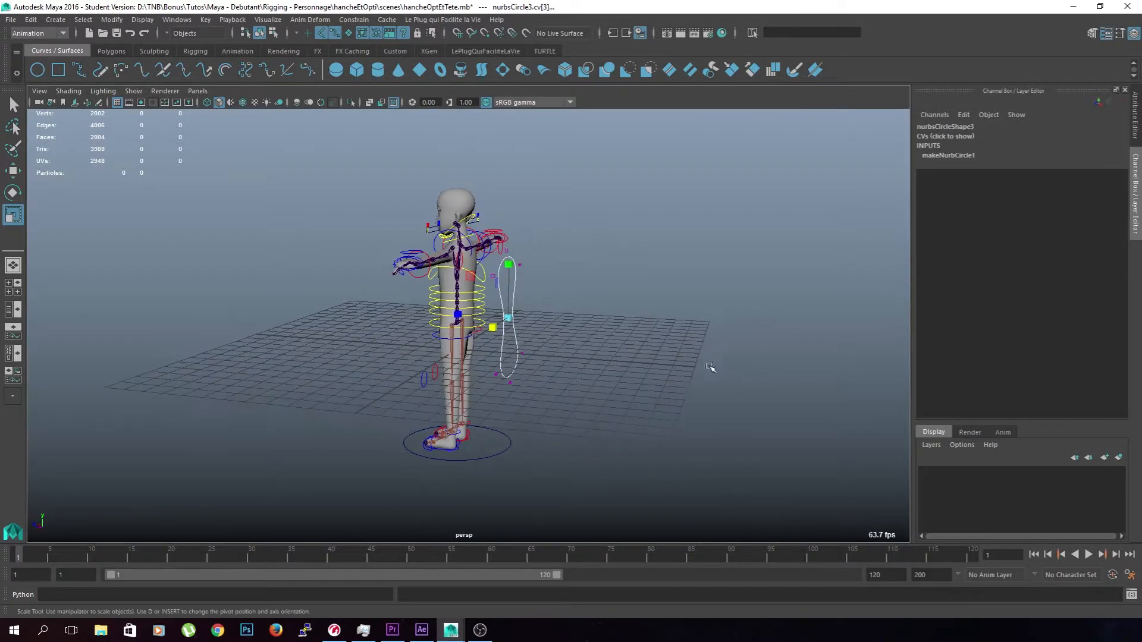
left_click(569, 373)
right_click_drag(517, 360, 559, 330)
left_click_drag(573, 336, 548, 357, "alt")
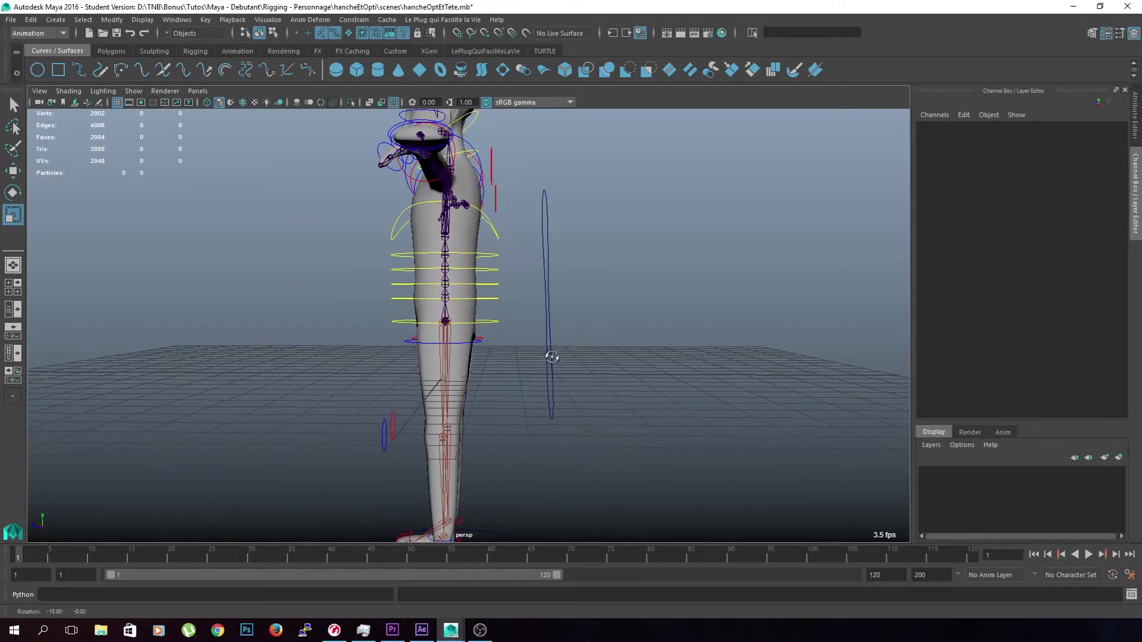
Try moving the reshaped circle slightly in Y and Z, and undo the move
left_click(546, 357)
key("w")
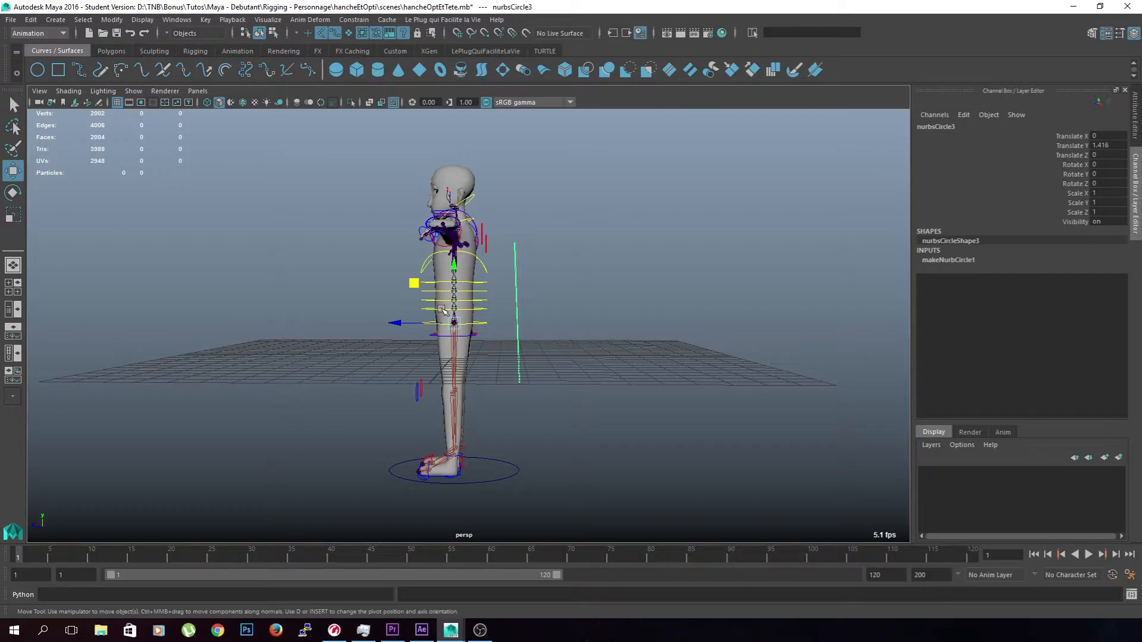
left_click_drag(412, 286, 384, 274)
key("ctrl+z")
key("ctrl+z")
key("ctrl+z")
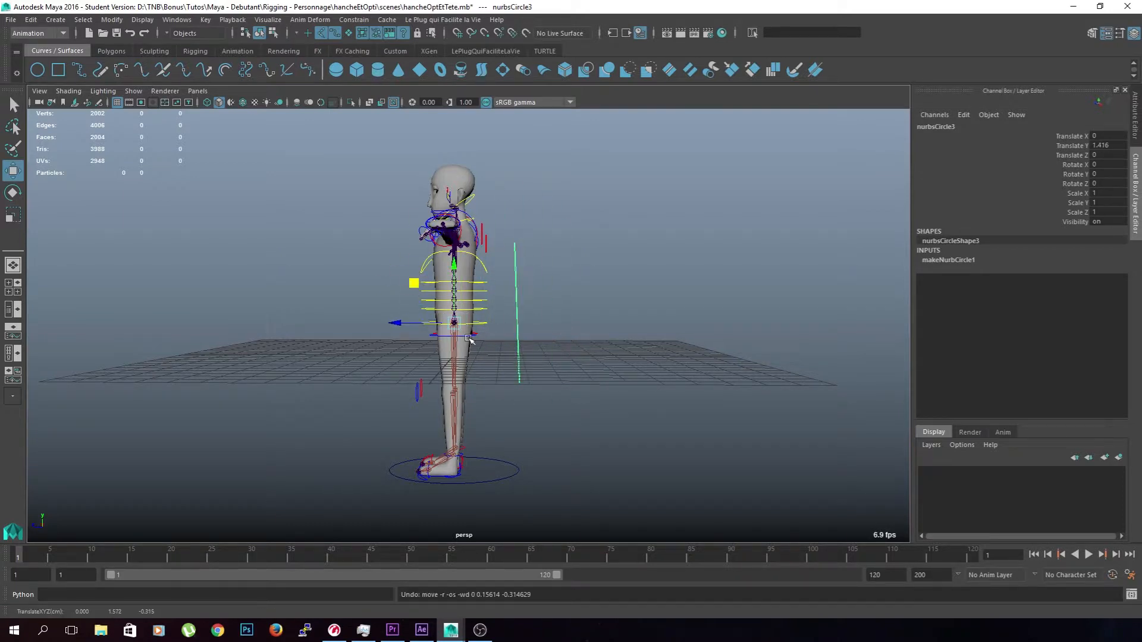
left_click_drag(496, 471, 485, 494)
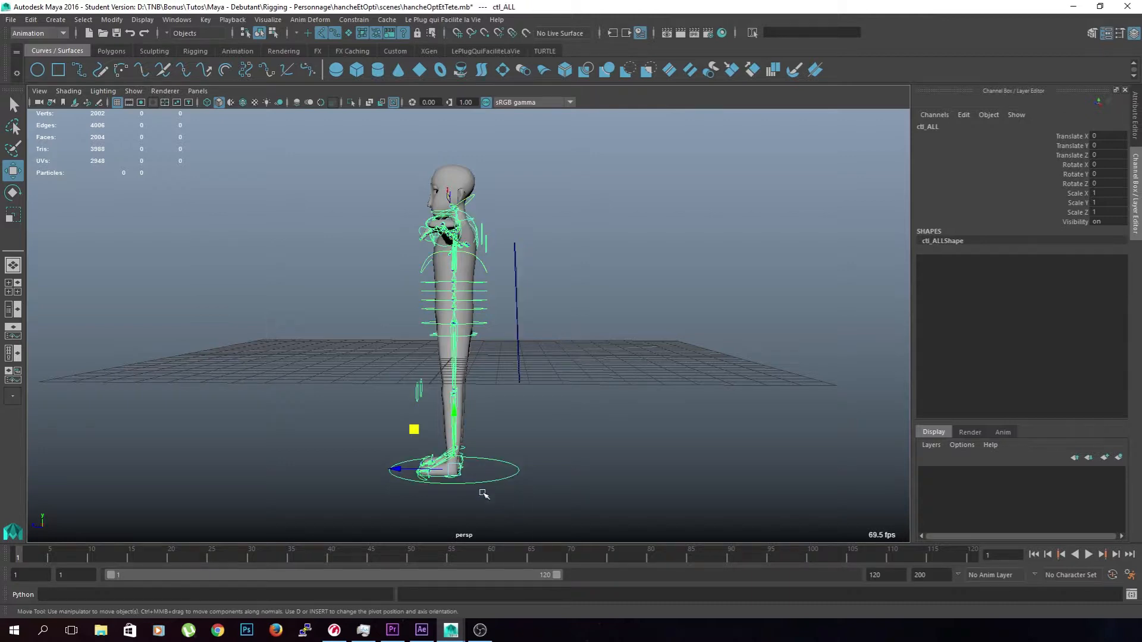
left_click(526, 435)
Rename the circle behind the back as ctl_ailes and delete its construction history
left_click_drag(556, 321, 509, 378)
double_click(959, 127)
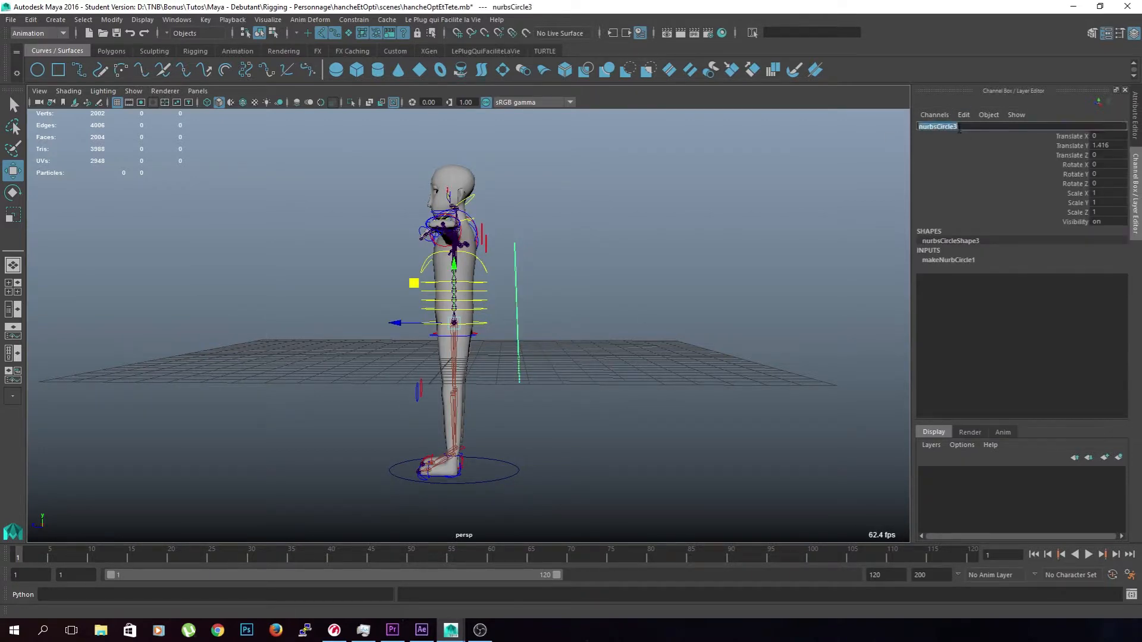
type("ctl_ailes")
key("Return")
key("alt+shift+d")
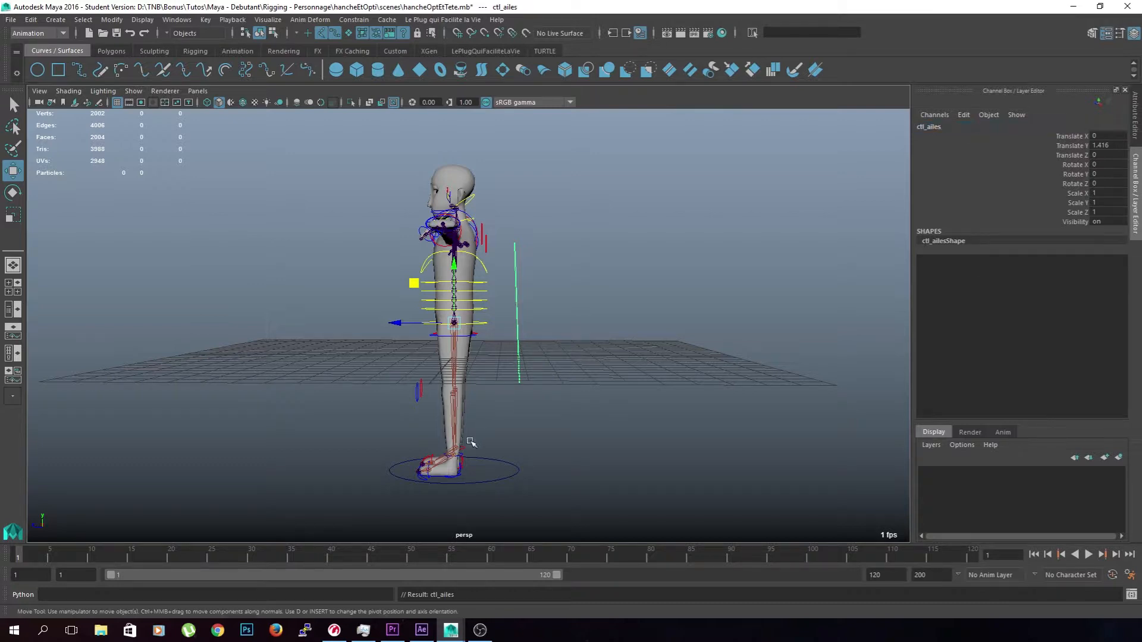
Freeze the transformations of ctl_ailes and parent it under the ctl_ALL master circle
left_click(110, 20)
left_click(133, 76)
left_click(604, 366)
left_click_drag(547, 305, 516, 346)
left_click(515, 476, "shift")
key("p")
left_click(516, 476)
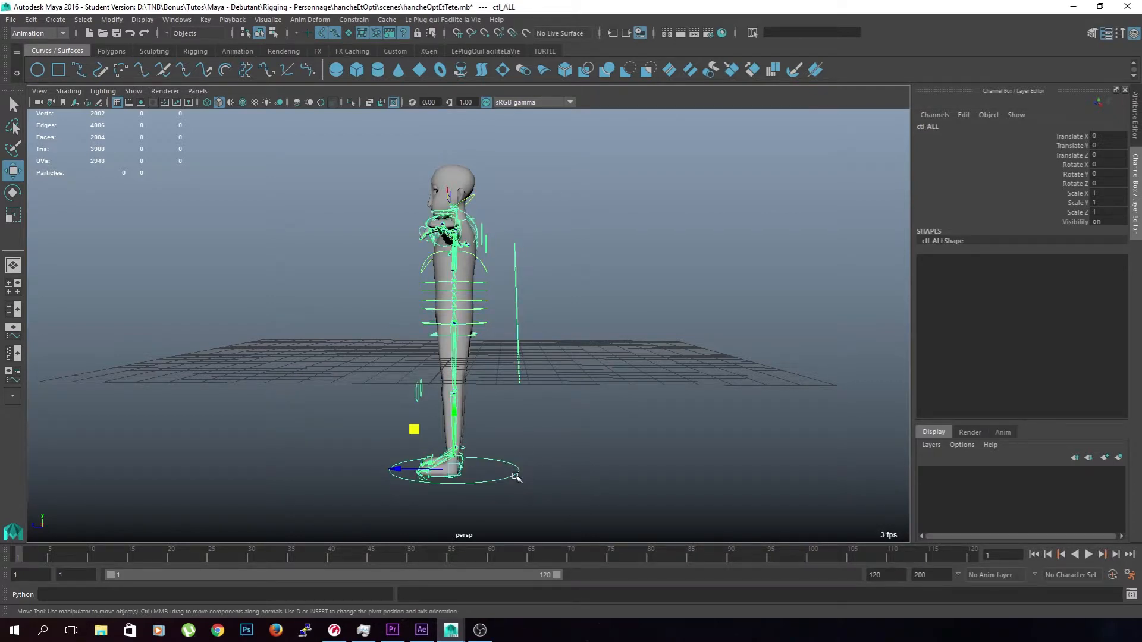
In the Outliner, reparent all the ctl_ALL children from ctl_pelvis through ctl_poignet_IK_L under ctl_ailes
left_click(177, 20)
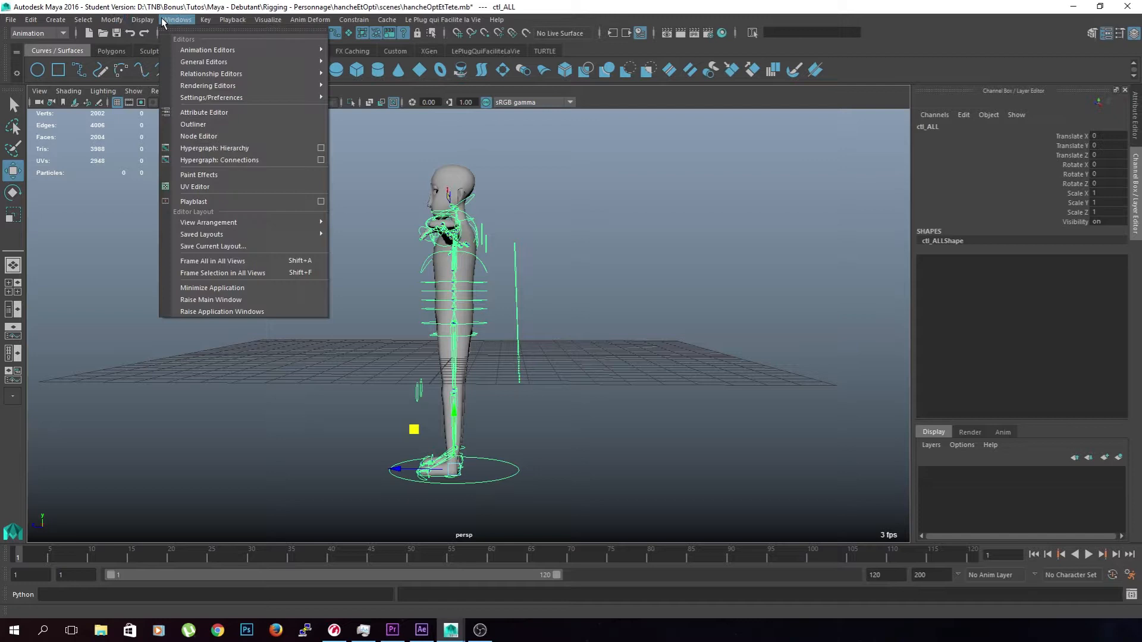
left_click(201, 124)
left_click_drag(482, 150, 212, 92)
left_click(107, 184)
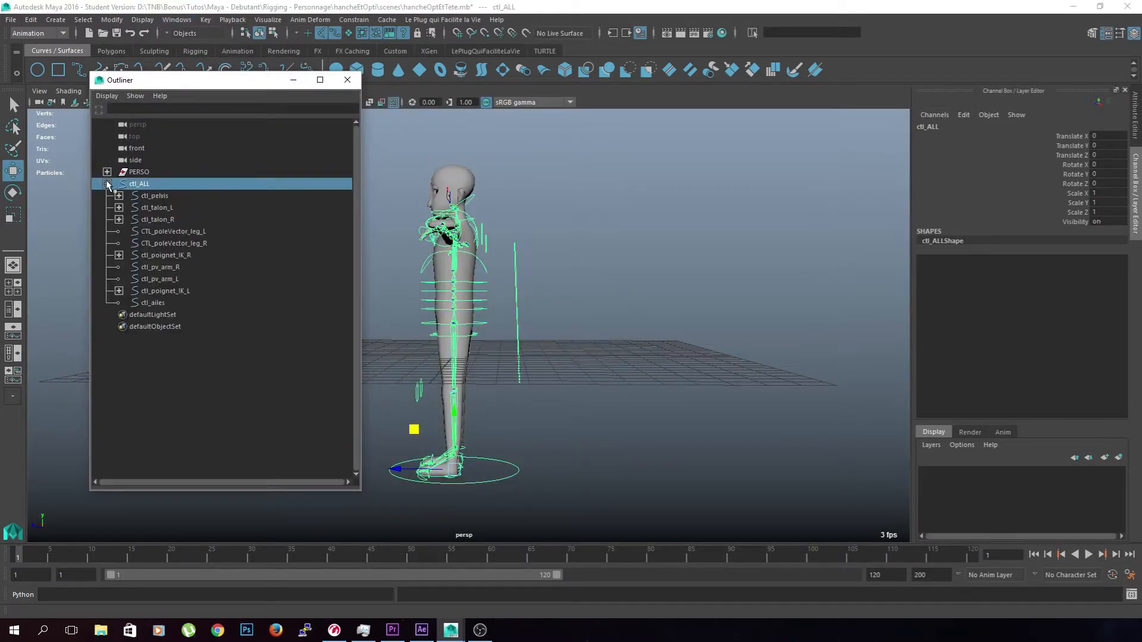
left_click(158, 196)
left_click(172, 292, "shift")
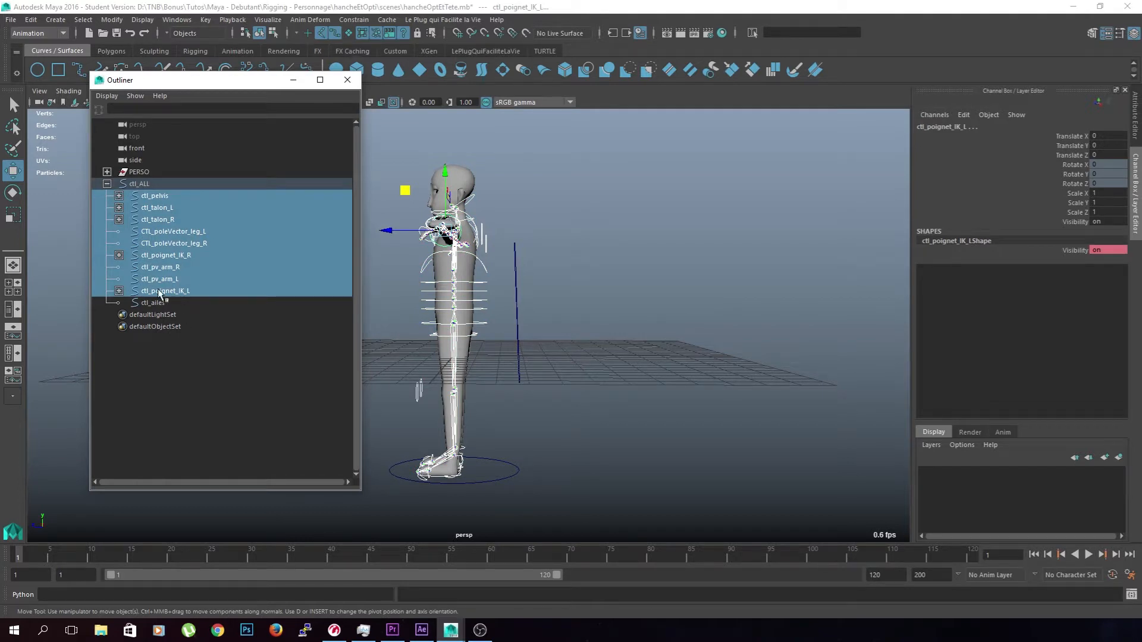
middle_click_drag(159, 291, 158, 300)
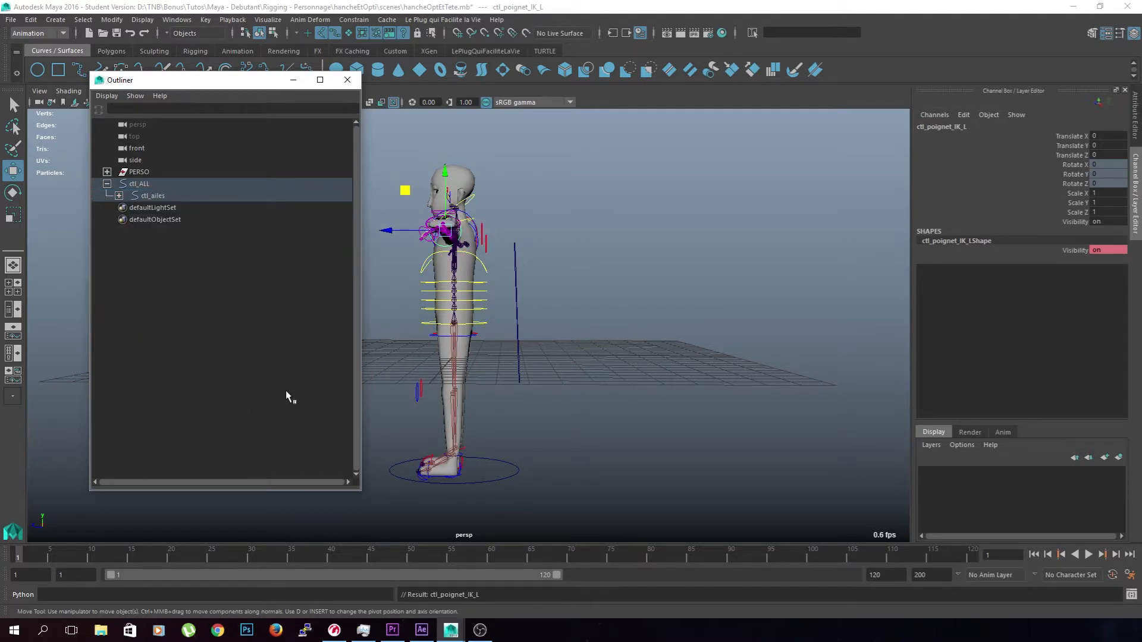
Try moving ctl_ailes and then ctl_ALL to test the new hierarchy, undoing each move
left_click(541, 353)
left_click_drag(507, 445, 558, 374, "alt")
left_click(517, 349)
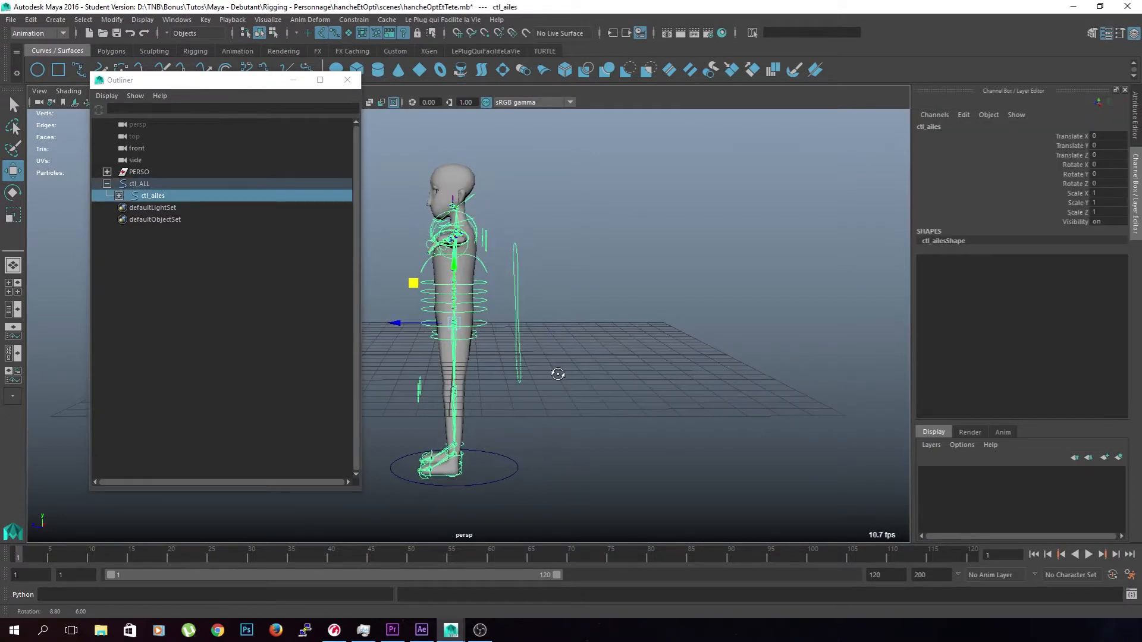
left_click_drag(413, 284, 529, 268)
key("ctrl+z")
key("ctrl+z")
key("ctrl+z")
key("ctrl+z")
mouse_move(411, 427)
left_mouse_down()
mouse_move(468, 429)
mouse_move(435, 394)
left_mouse_up()
key("ctrl+z")
key("ctrl+z")
Test-rotate ctl_ailes freely, then reset its Translate and Rotate values to 0
left_click_drag(542, 325, 515, 357)
key("e")
left_click_drag(481, 281, 446, 276)
left_click_drag(471, 333, 516, 331, "alt")
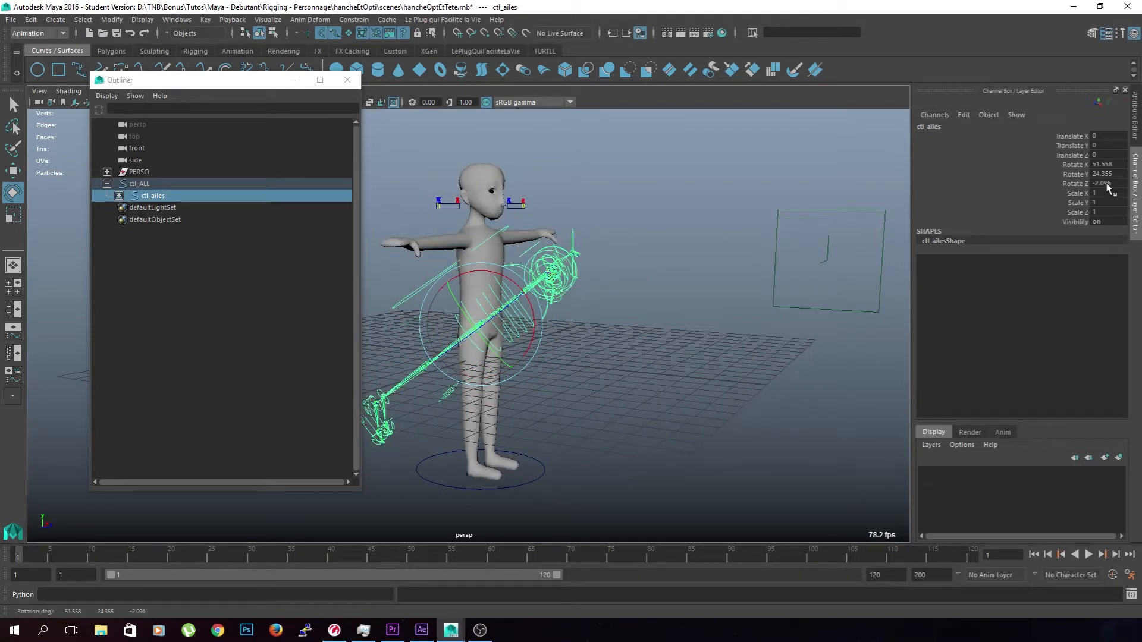
left_click_drag(1108, 188, 1106, 136)
type("0")
key("Return")
left_click(725, 331)
Close the Outliner and color the shapes of ctl_ailes and ctl_ALL yellow with the Rig Tool
left_click_drag(725, 331, 502, 431, "alt")
left_click(347, 80)
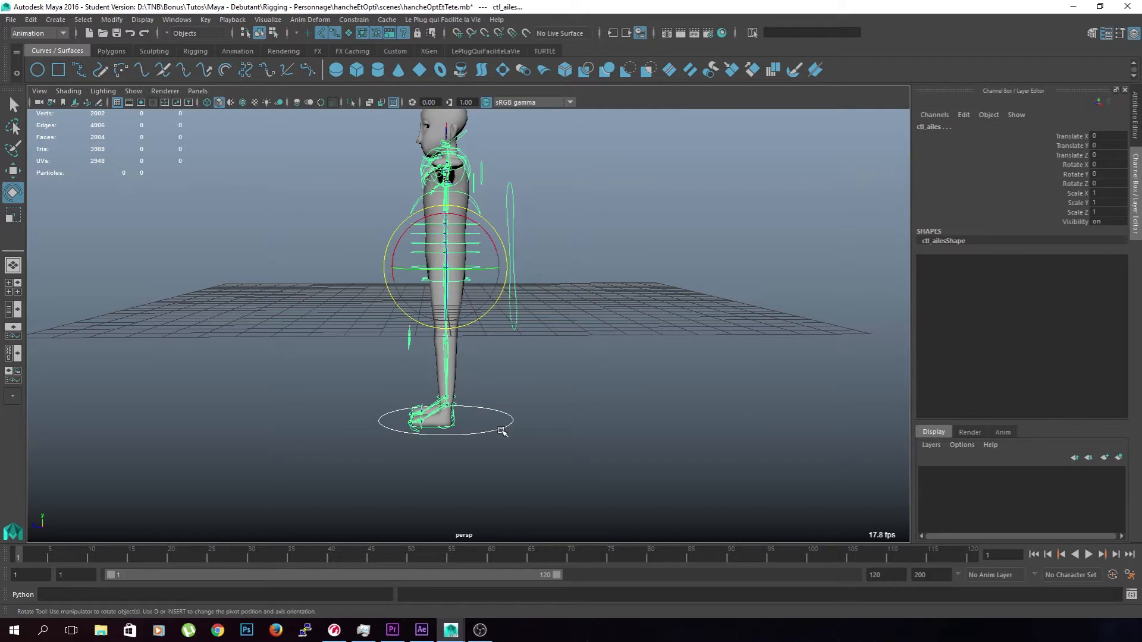
key("Down")
left_click(489, 51)
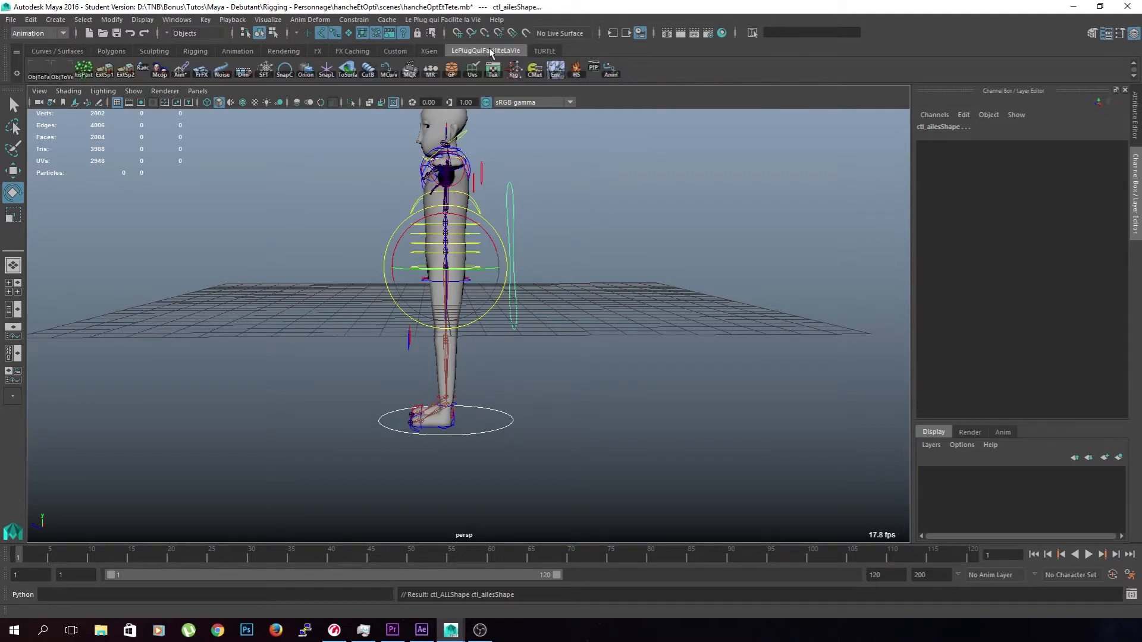
left_click(513, 75)
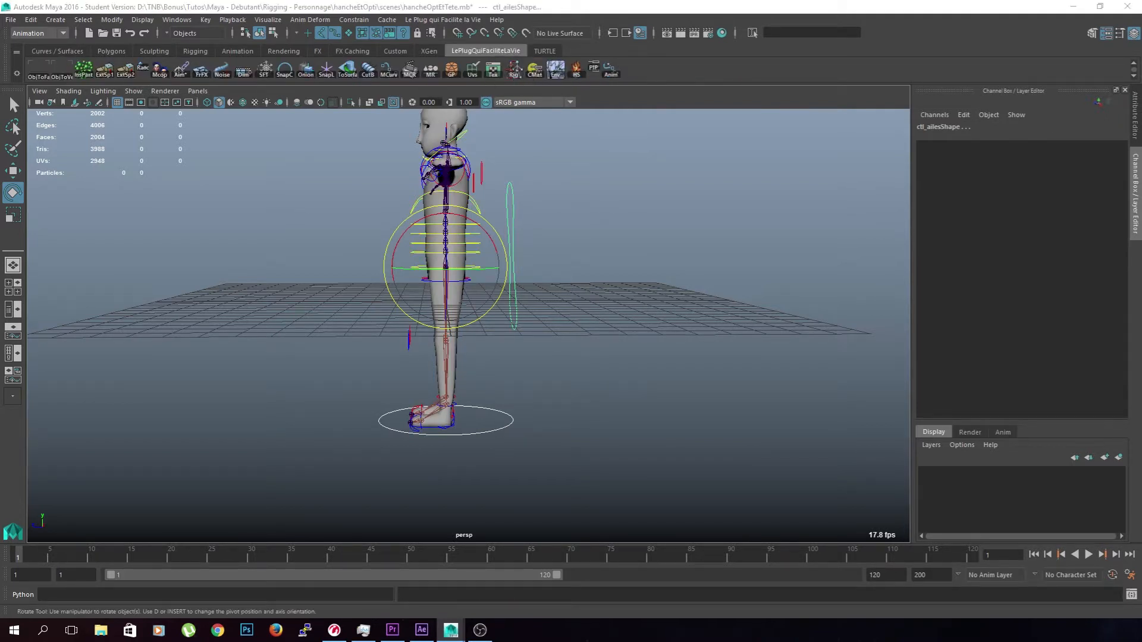
left_click(671, 397)
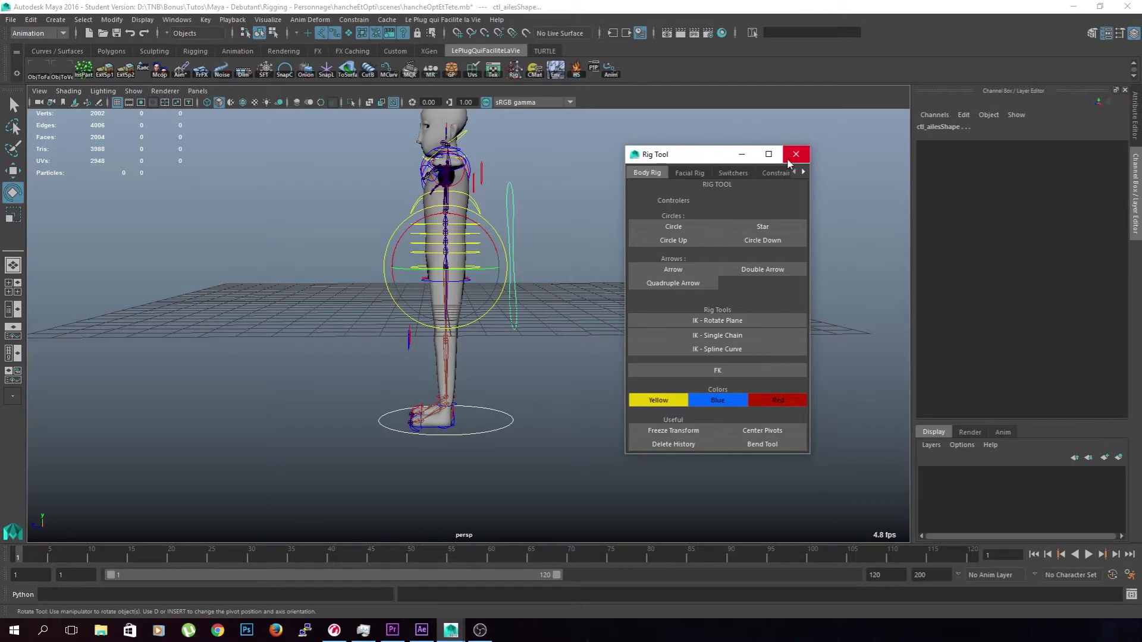
left_click(796, 154)
Deselect the controllers and save the scene
left_click(655, 302)
left_click_drag(592, 302, 660, 339, "alt")
key("ctrl+s")
left_click(548, 325)
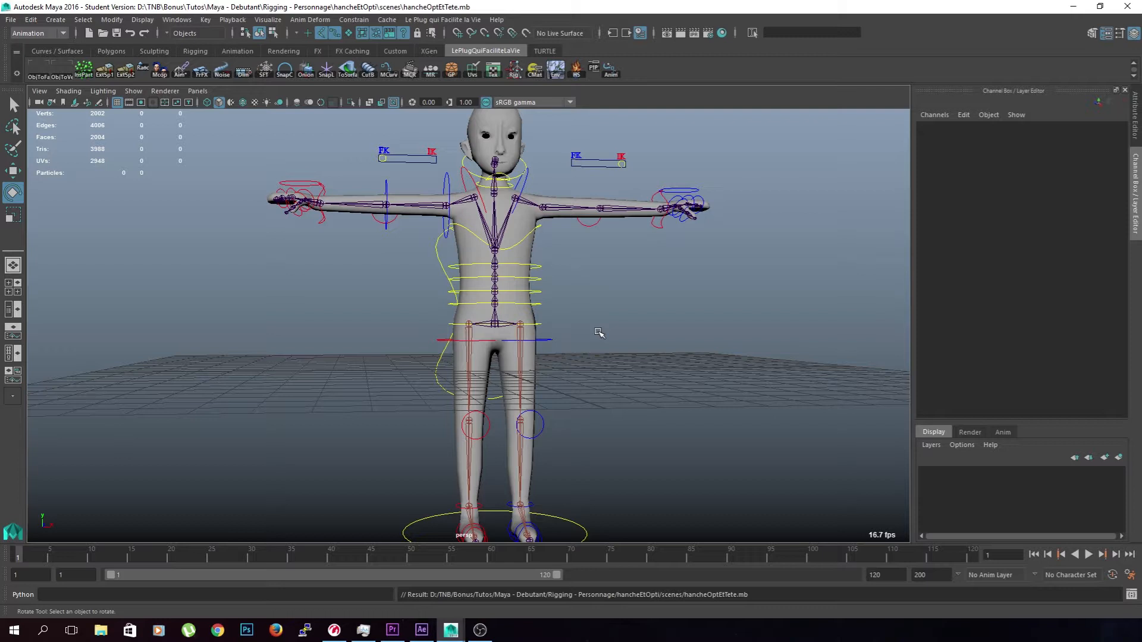
mouse_move(599, 333)
left_mouse_down("alt")
mouse_move(596, 285)
mouse_move(599, 331)
left_mouse_up("alt")
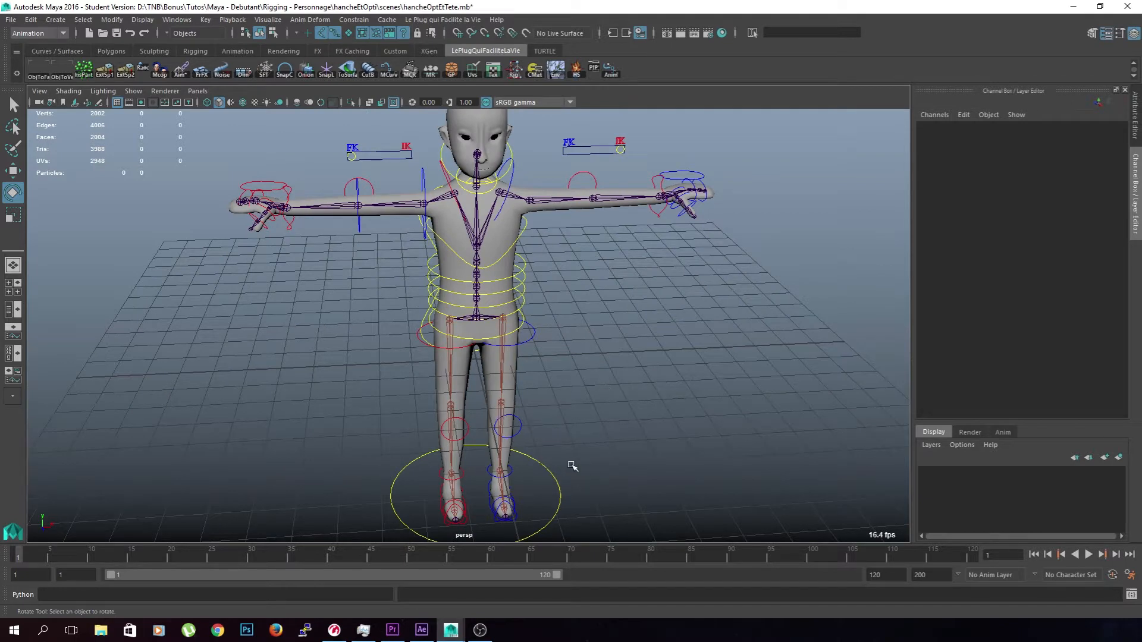
Try moving ctl_ALL to about -4.34 in X and 2.71 in Z, and undo the move
left_click(554, 476)
key("w")
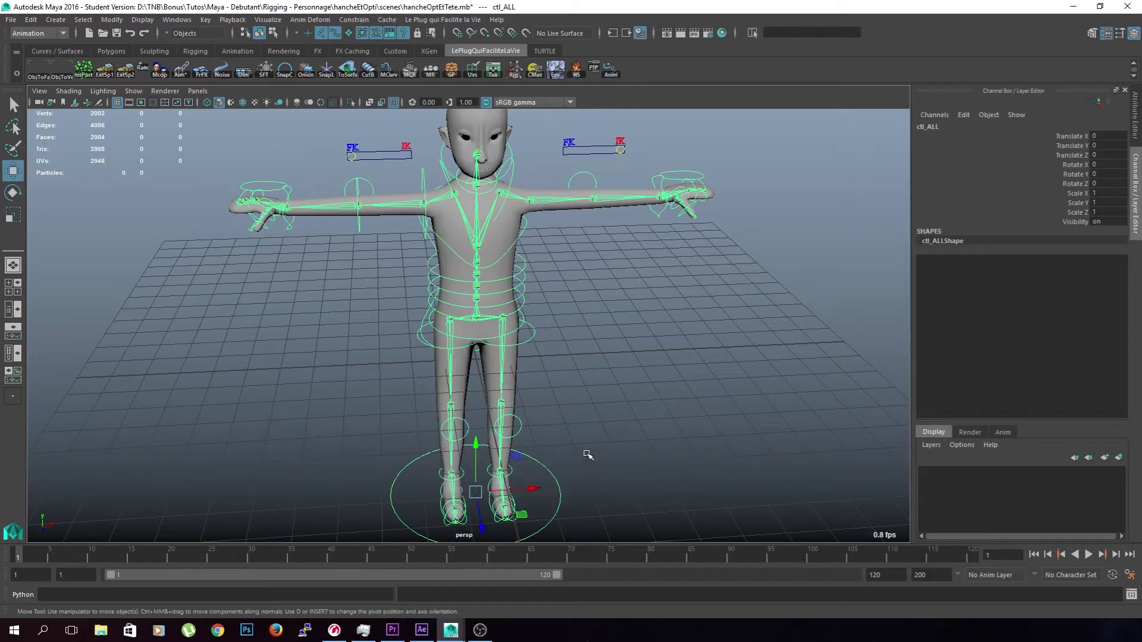
right_click_drag(583, 450, 530, 473, "alt")
middle_click_drag(529, 473, 534, 462, "alt")
left_click_drag(522, 478, 408, 530)
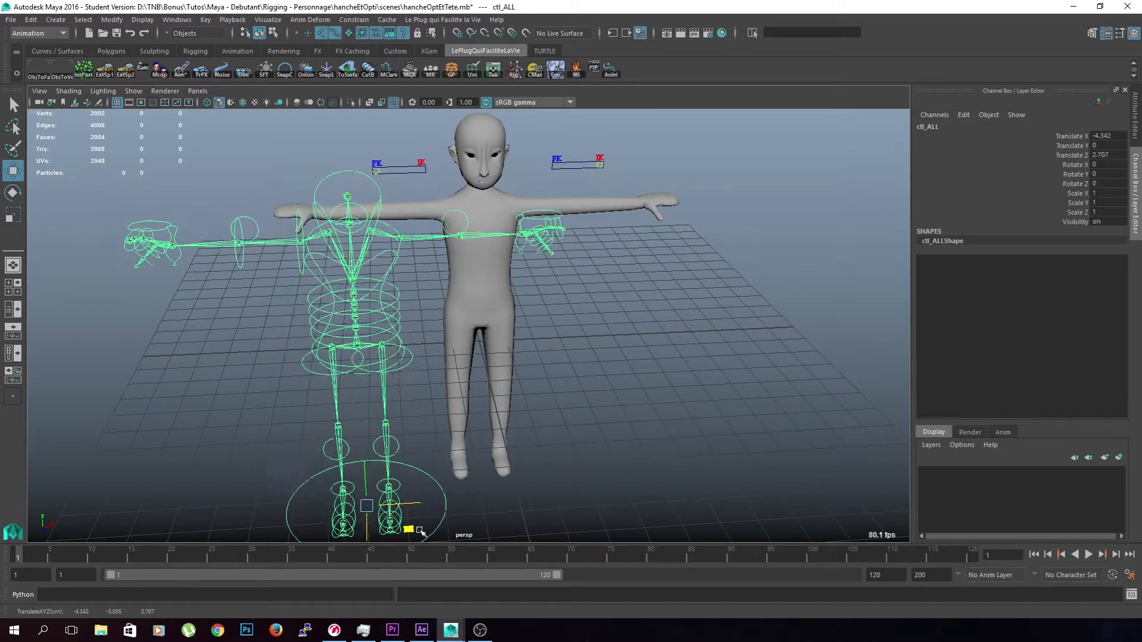
left_click(530, 434)
middle_click_drag(546, 388, 506, 449, "alt")
left_click_drag(505, 449, 589, 426, "alt")
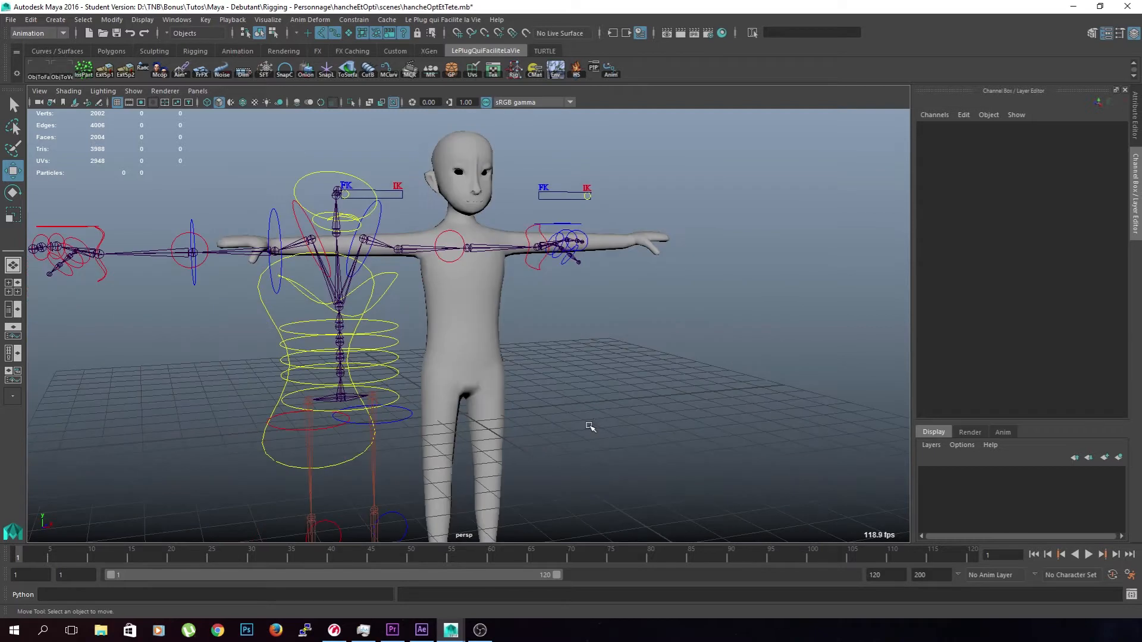
key("ctrl+z")
key("ctrl+z")
left_click(580, 433)
Test-move ctl_pelvis to about -1.75 in X, -2.02 in Y and 3.04 in Z
left_click(510, 373)
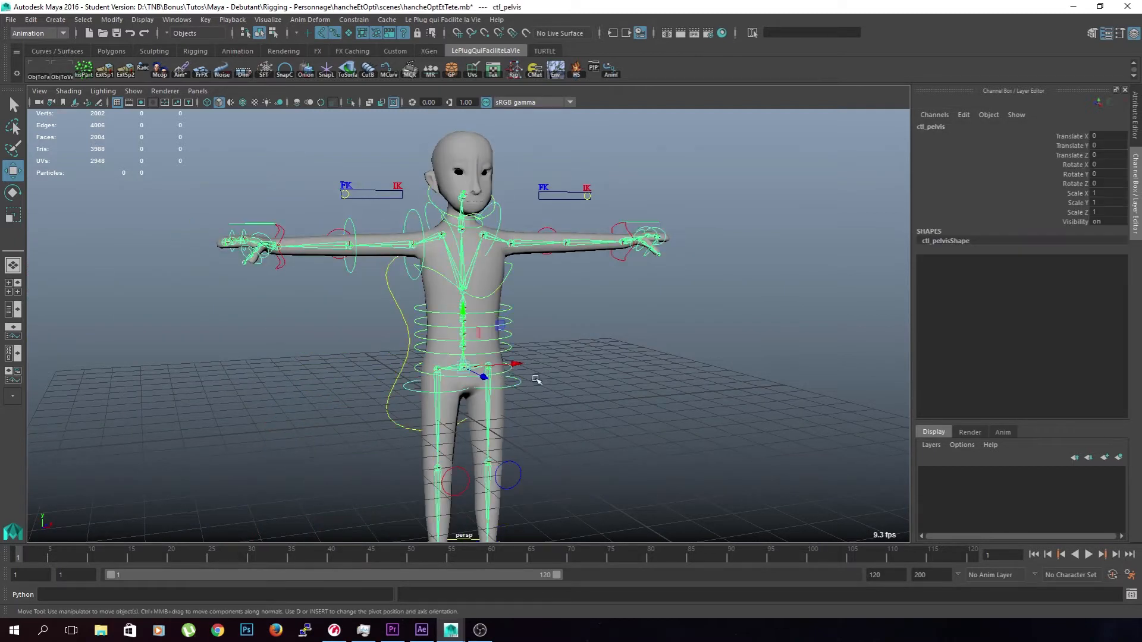
left_click_drag(551, 395, 461, 439, "alt")
left_click_drag(550, 453, 409, 423, "alt")
left_click_drag(317, 326, 444, 435)
key("ctrl+z")
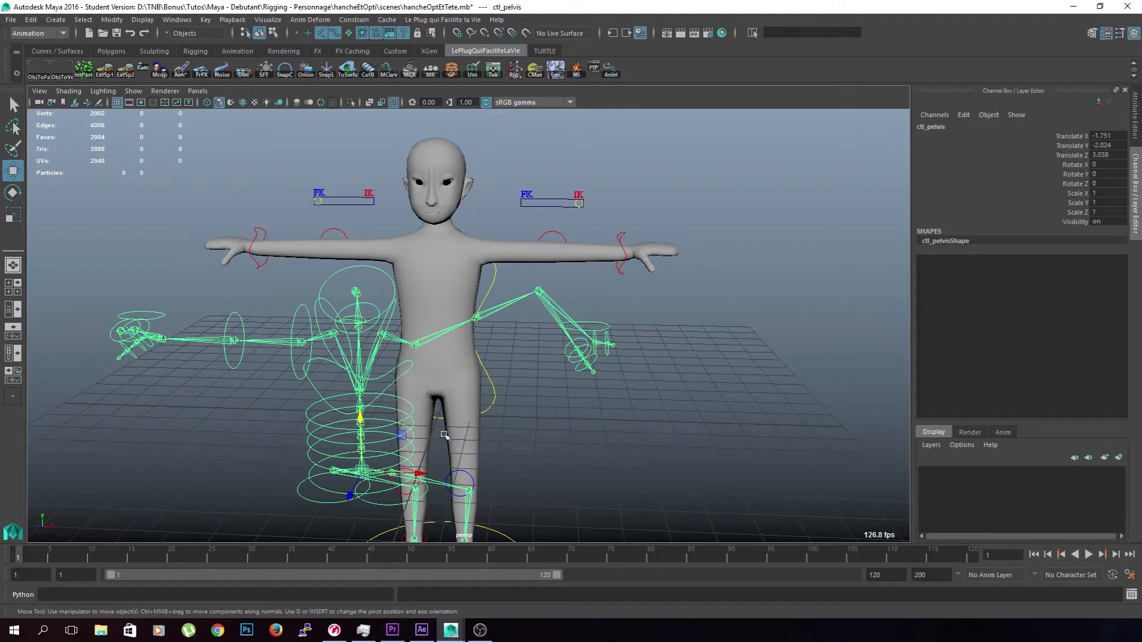
left_click(513, 465)
left_click_drag(512, 465, 512, 448, "alt")
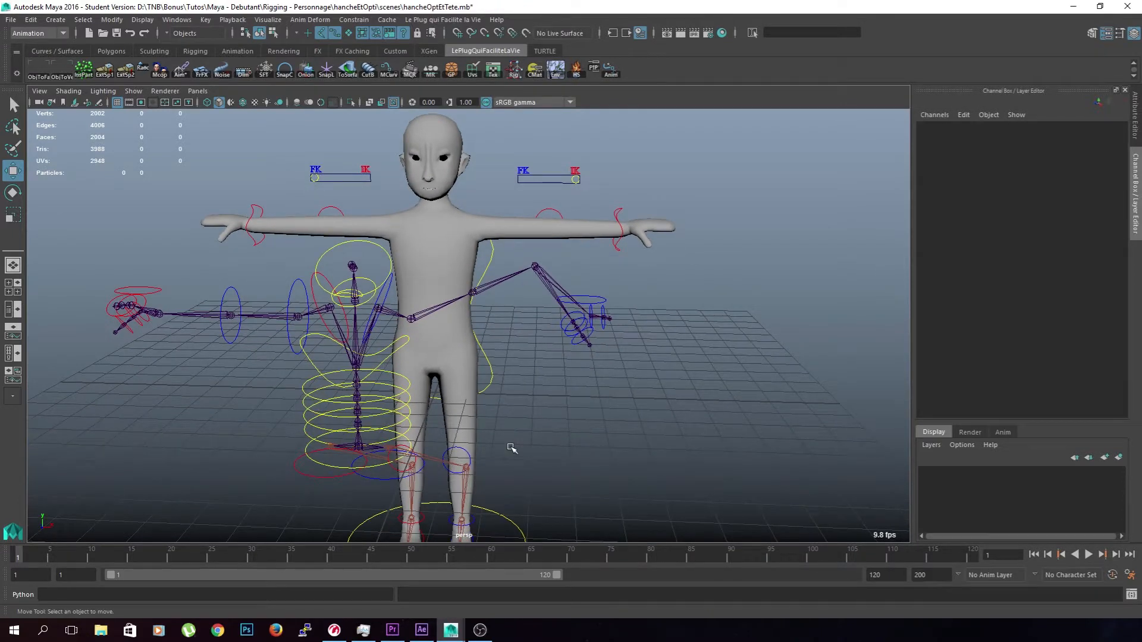
Examine the left hand controller's point constraint and switch the right arm from FK to IK
left_click_drag(536, 386, 558, 401, "alt")
right_click_drag(526, 327, 684, 336, "alt")
middle_click_drag(684, 336, 512, 365, "alt")
left_click_drag(512, 365, 605, 361, "alt")
left_click(606, 361)
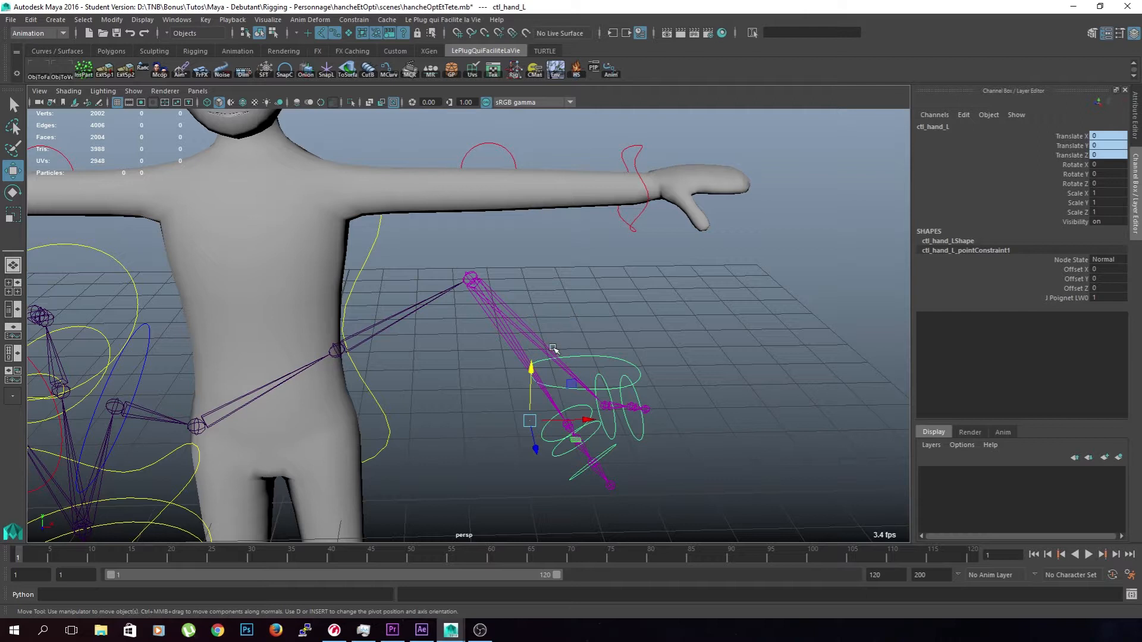
scroll(538, 381, "down", 3)
left_click_drag(532, 437, 597, 413, "alt")
scroll(534, 439, "down", 3)
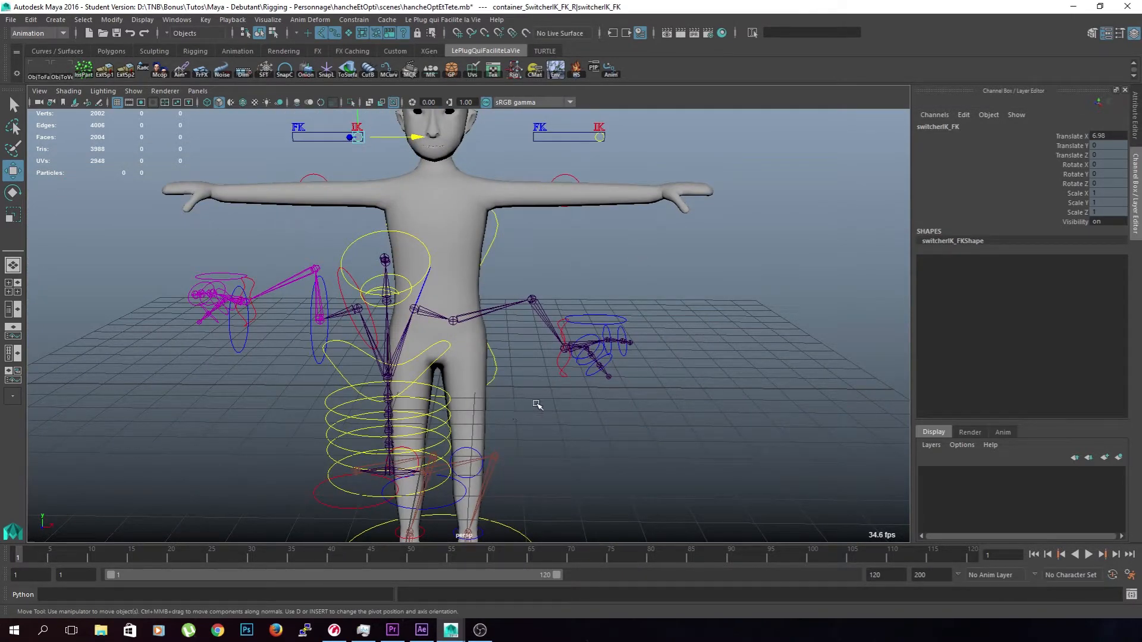
Set ctl_hand_L's point constraint weight J Poignet LW0 to 0, then back to 1
left_click(754, 354)
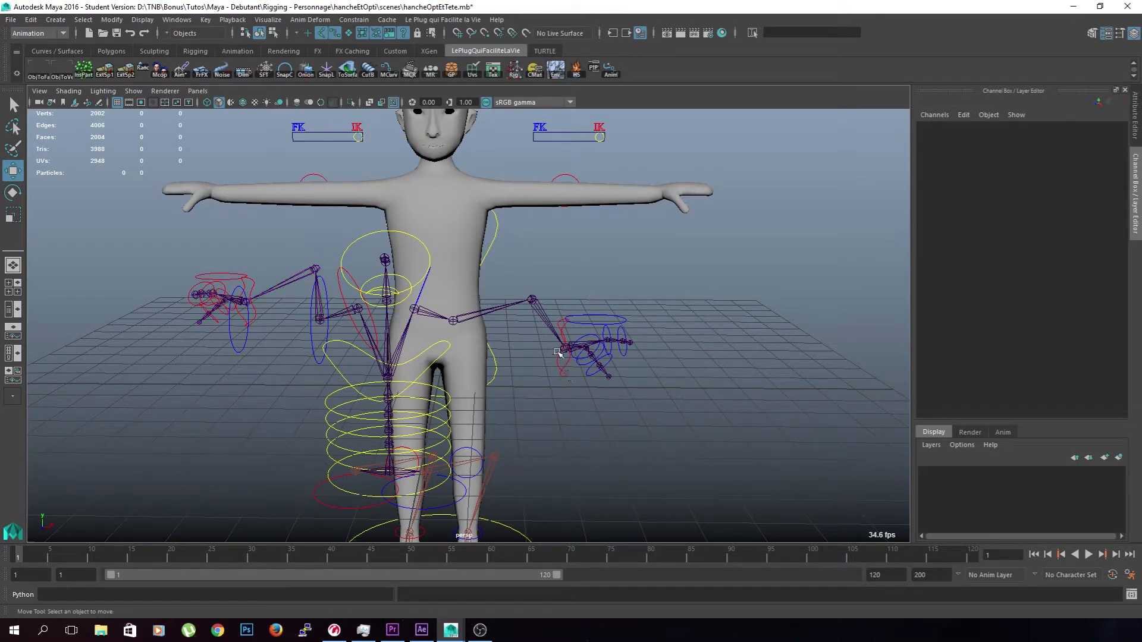
left_click(586, 319)
double_click(1104, 298)
type("0")
key("Return")
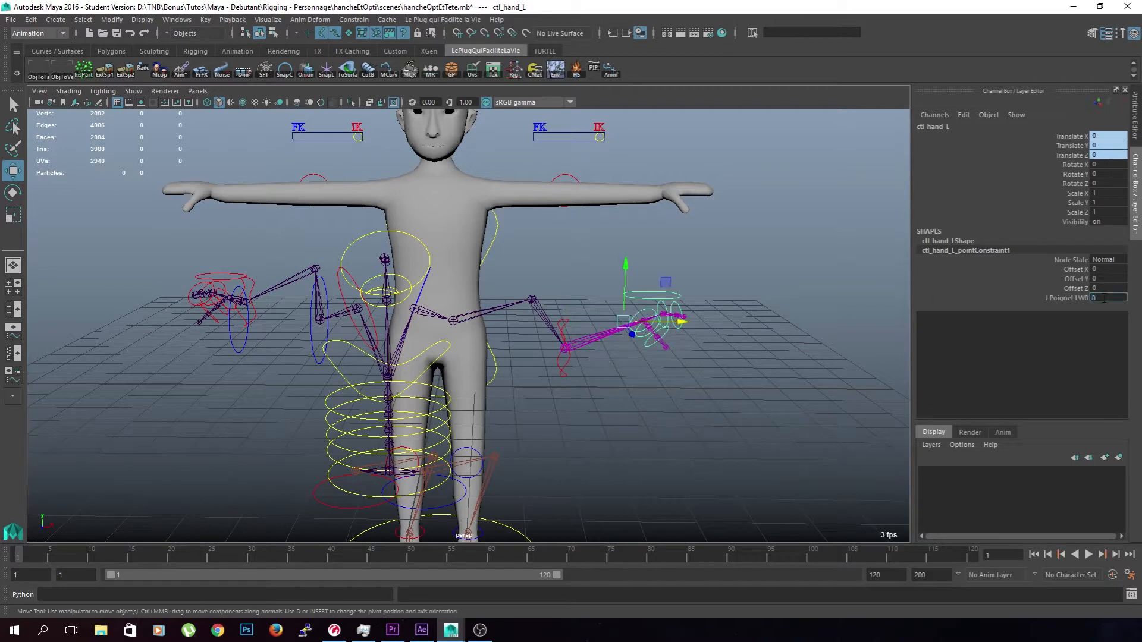
type("1")
key("Return")
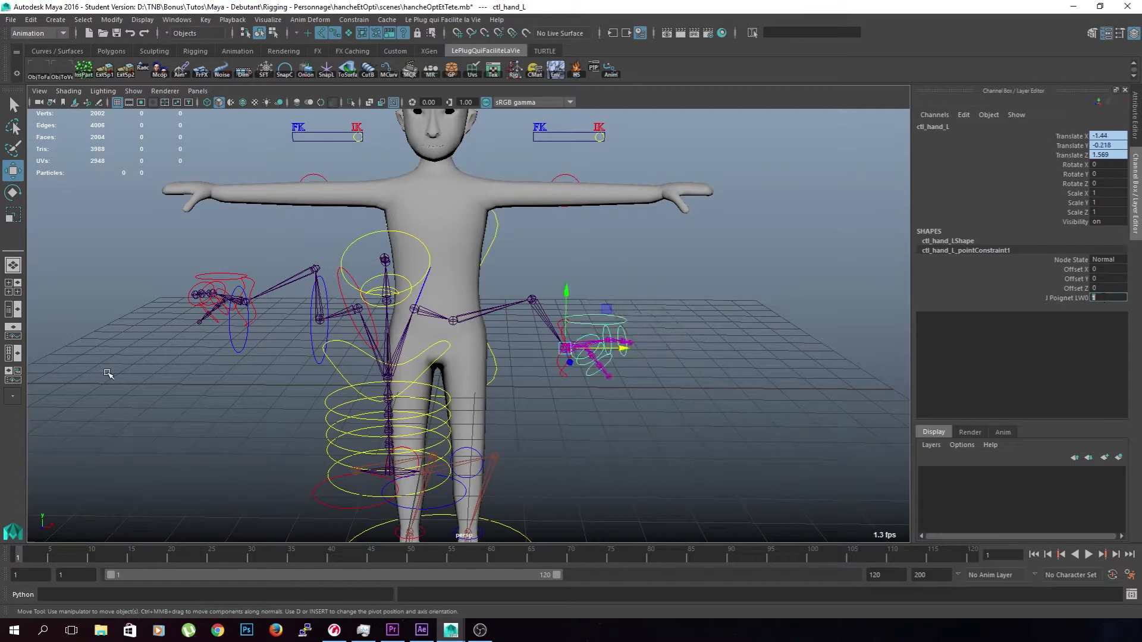
Set clt_hand_R's point constraint weight J Poignet RW0 to 0, then back to 1
left_click(223, 280)
double_click(1110, 297)
type("0")
key("Return")
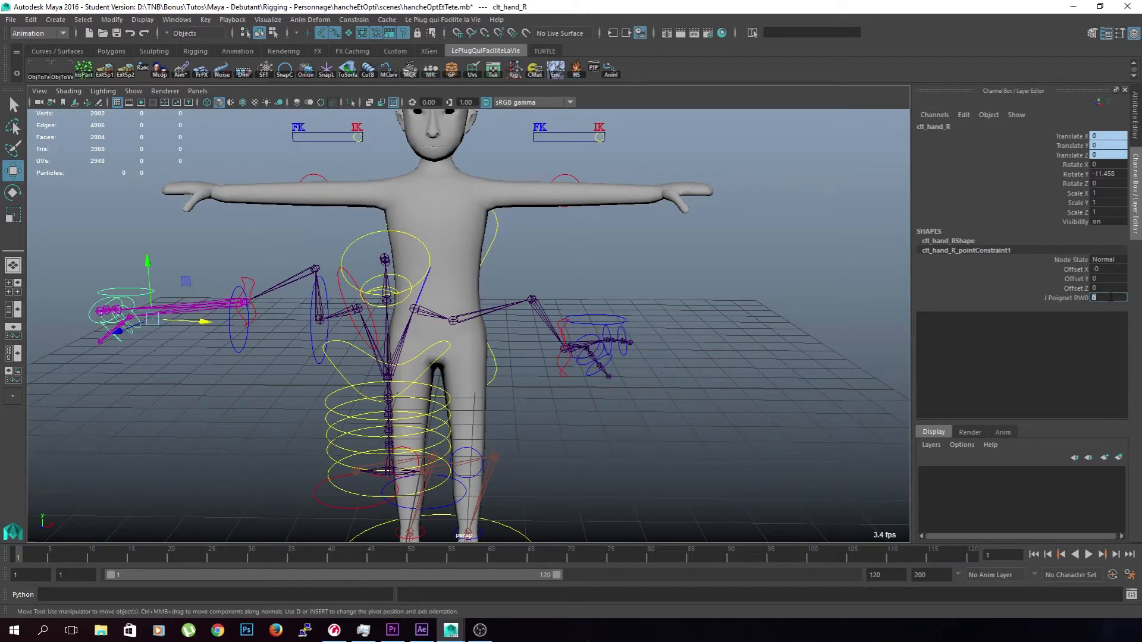
type("1")
key("Return")
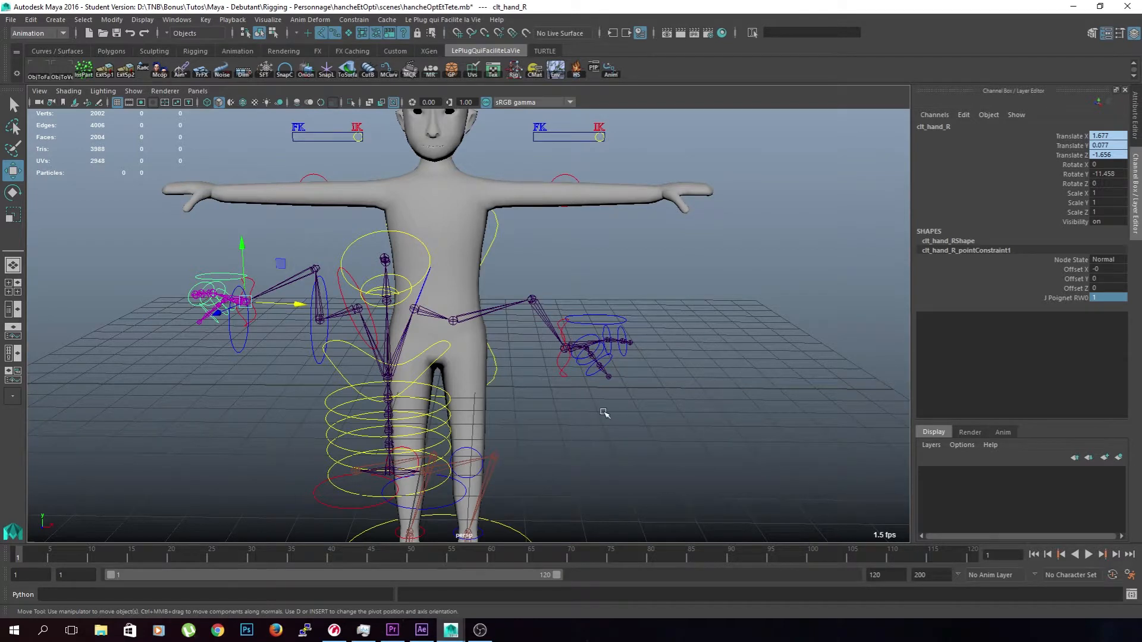
Select all the body rig controllers, reset their Translate and Rotate values to 0, and save the scene
scroll(605, 413, "down", 2)
left_click(546, 327)
left_click_drag(596, 381, 680, 434, "alt")
left_click_drag(717, 480, 443, 168)
left_click(503, 114)
left_click_drag(697, 492, 503, 197)
left_click_drag(674, 308, 753, 314, "alt")
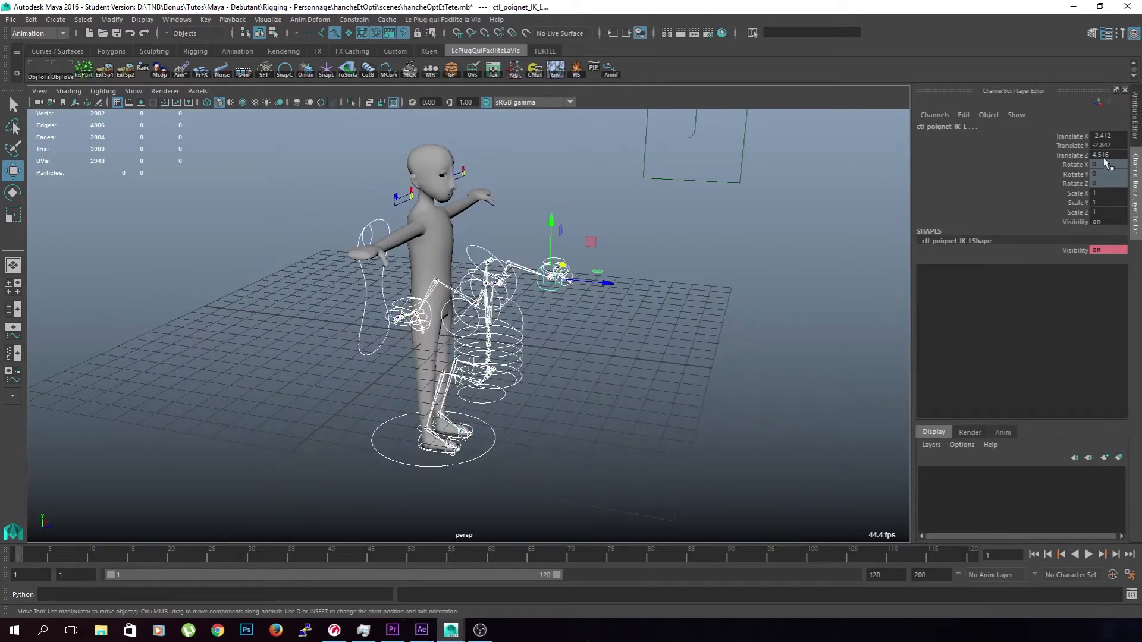
left_click_drag(1107, 184, 1106, 135)
type("0")
key("Return")
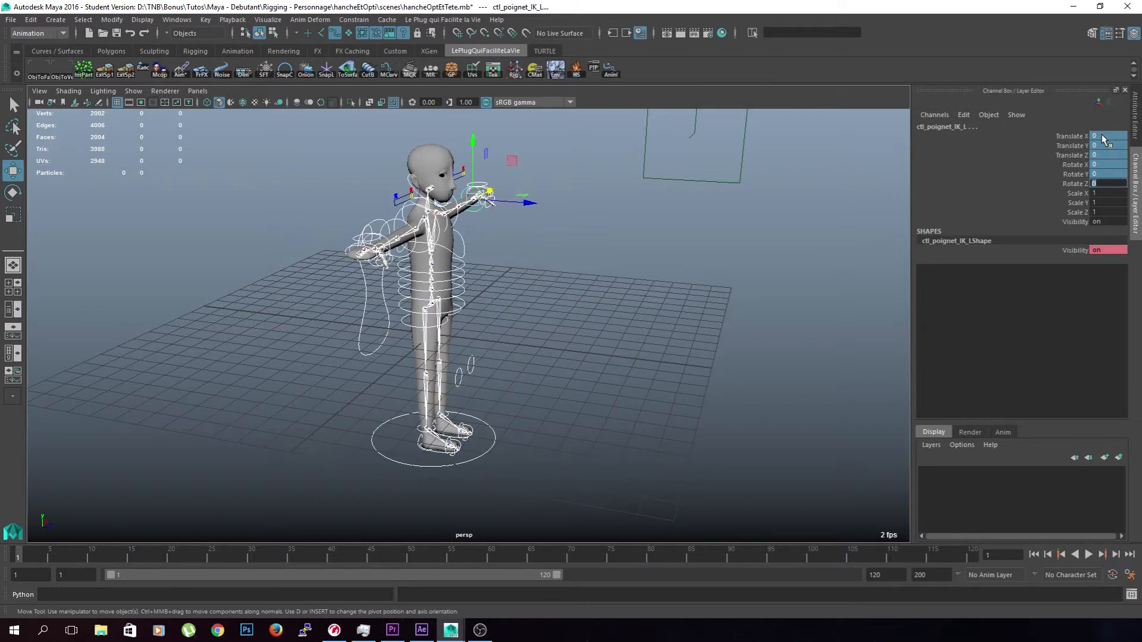
left_click(568, 336)
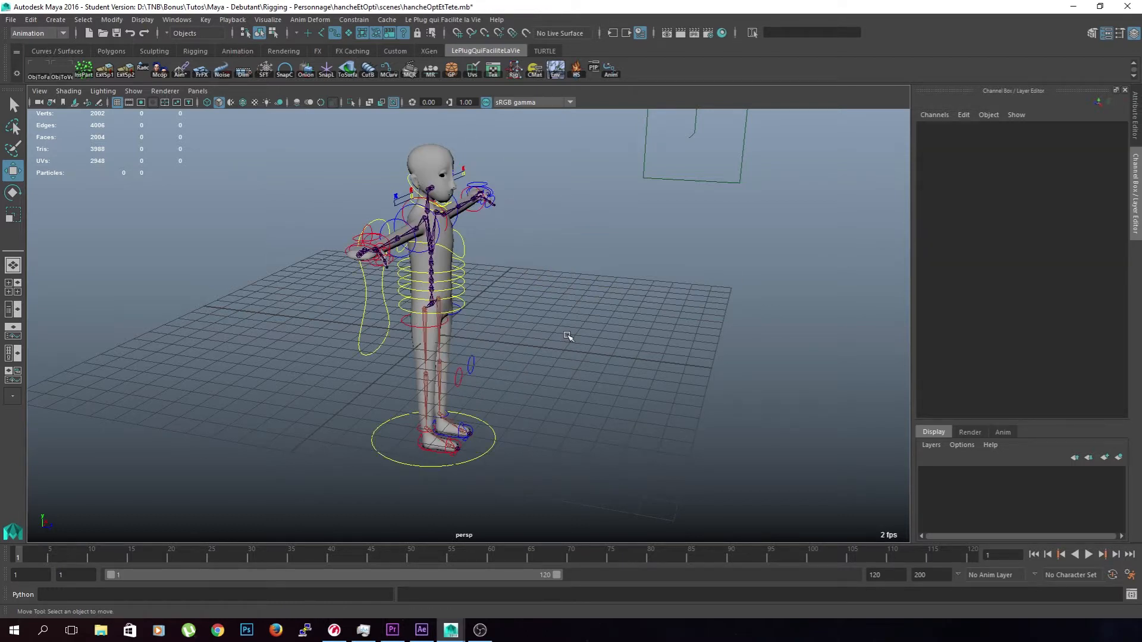
key("ctrl+s")
left_click(555, 326)
Test-scale ctl_column_1 uniformly to 1.609, then reset its Scale X, Y and Z to 1
scroll(555, 355, "up", 3)
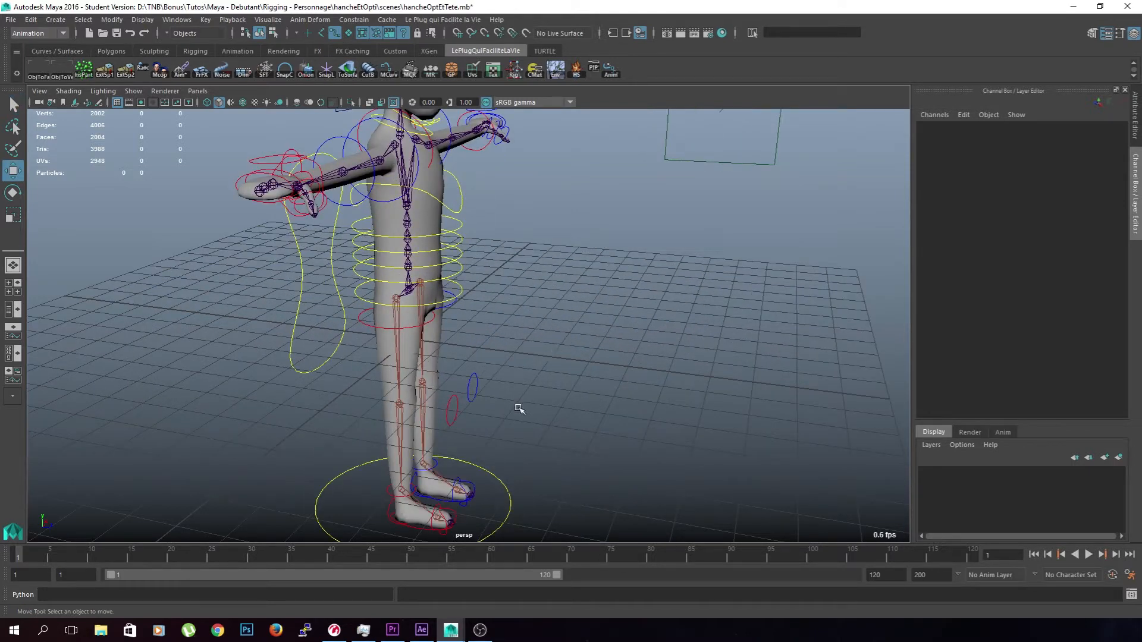
middle_click_drag(518, 408, 521, 387, "alt")
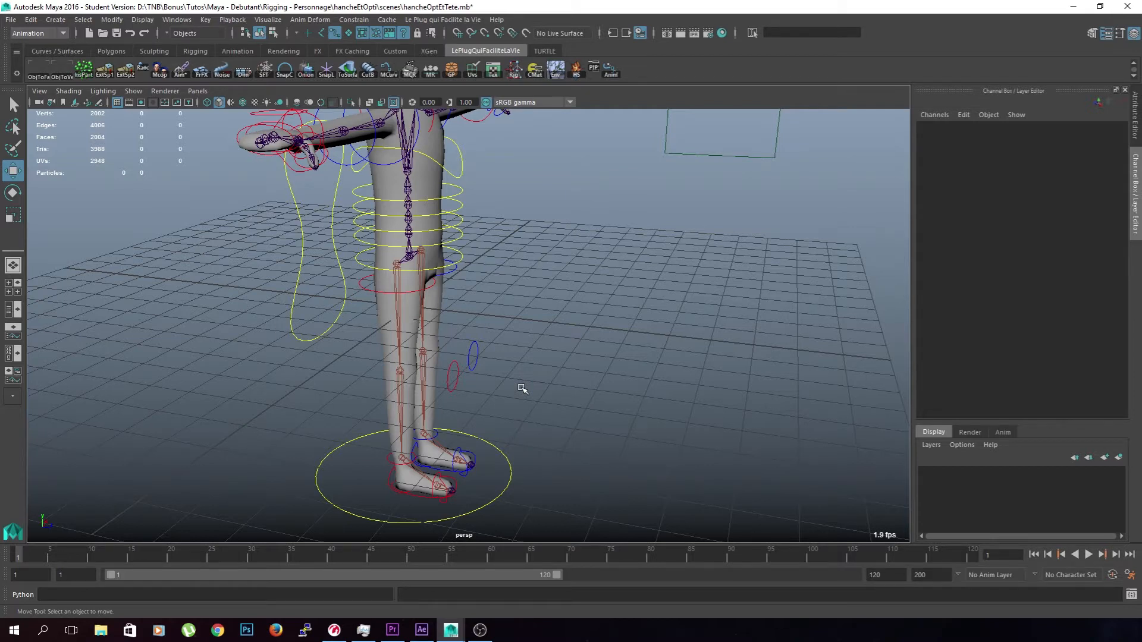
middle_click_drag(544, 297, 544, 406, "alt")
left_click_drag(545, 405, 561, 382, "alt")
left_click(462, 324)
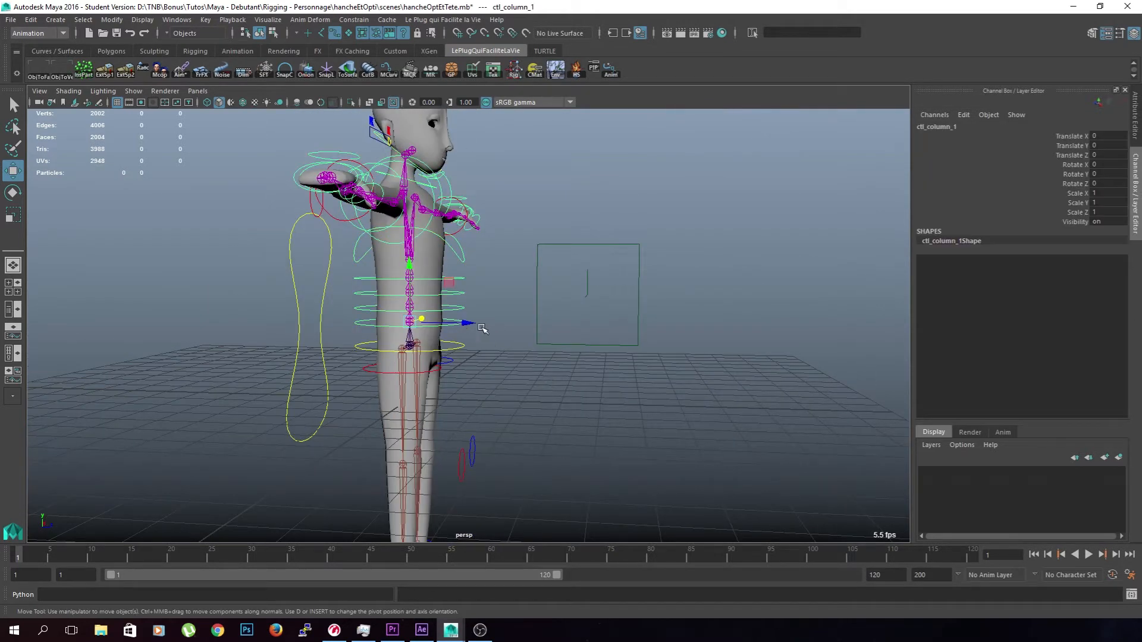
key("r")
left_click_drag(412, 324, 625, 386)
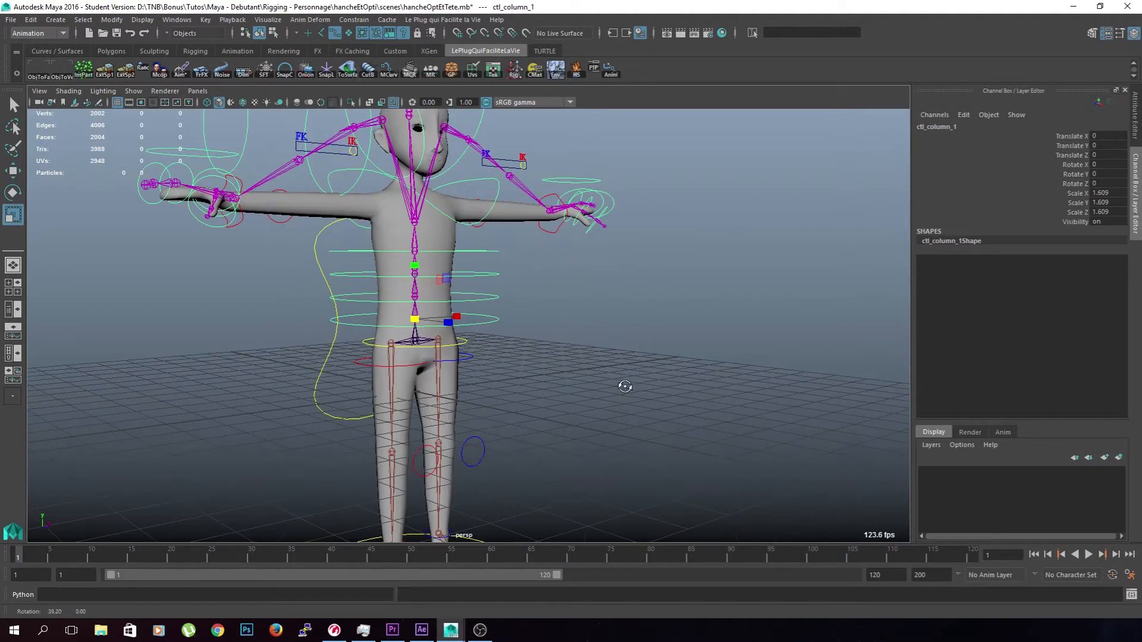
left_click_drag(1105, 194, 1107, 212)
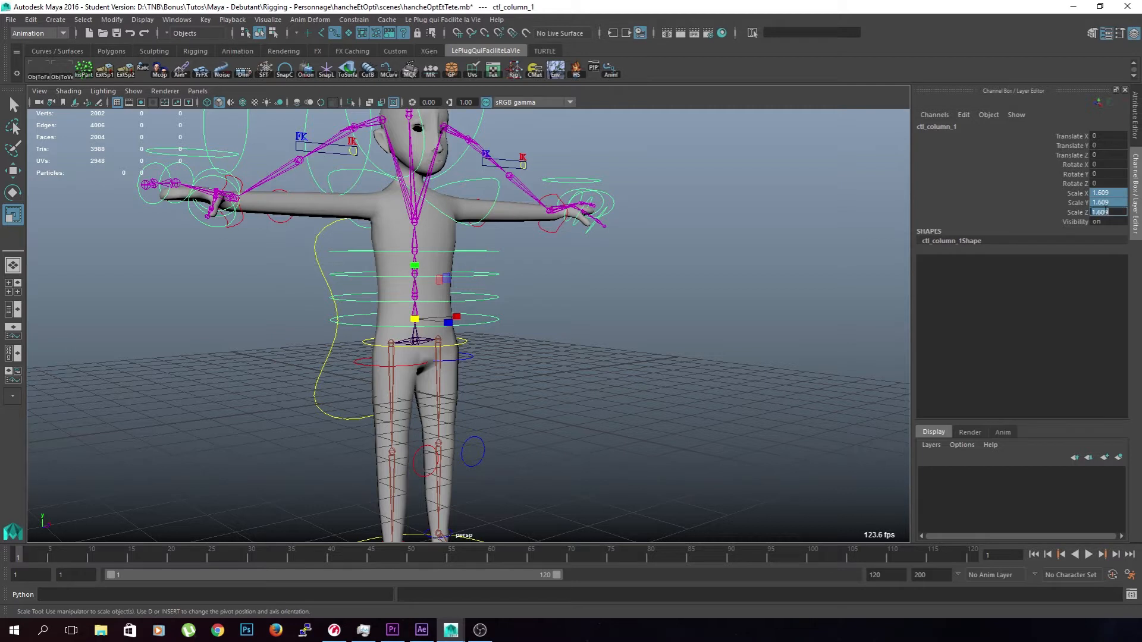
type("1")
key("Return")
left_click_drag(659, 399, 579, 410, "alt")
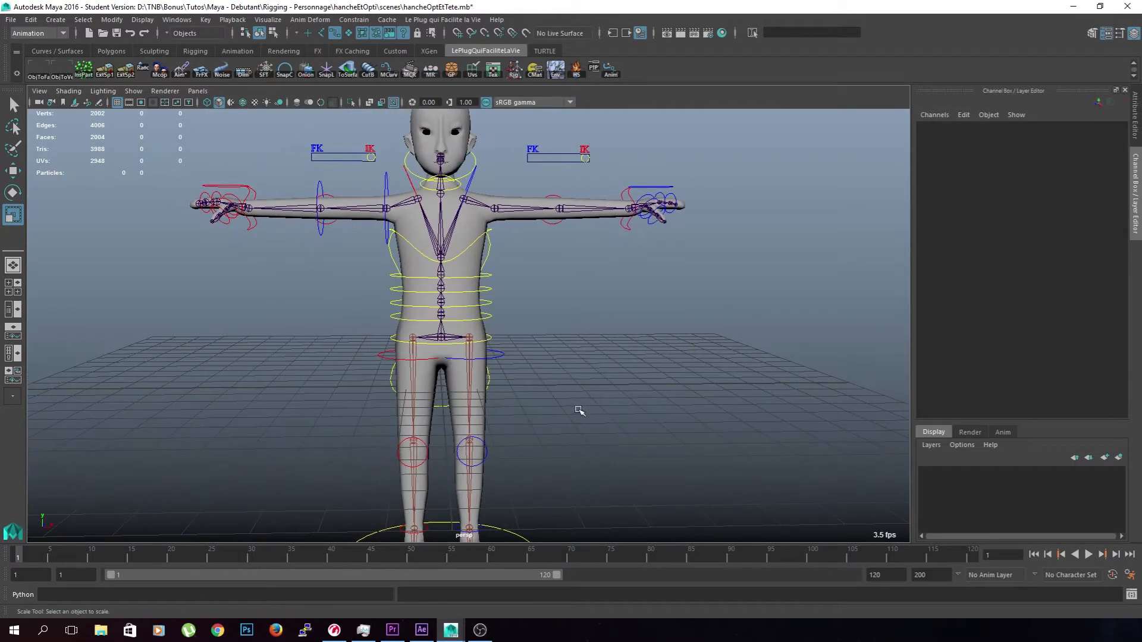
Select all the body controllers and ctl_ailes, leaving out ctl_ALL, and lock and hide their Scale X, Y and Z channels
right_click_drag(523, 267, 523, 428, "alt")
left_click_drag(297, 230, 677, 489)
left_click_drag(510, 492, 631, 374, "alt")
left_click_drag(638, 318, 553, 381)
left_click_drag(620, 307, 555, 373)
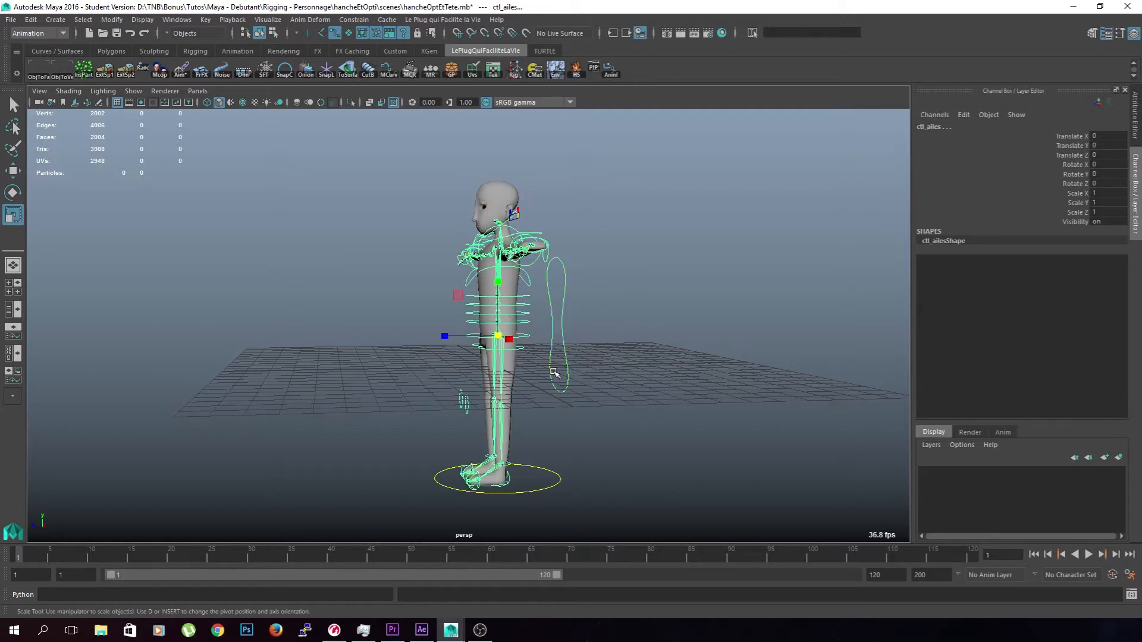
scroll(555, 373, "up", 3)
left_click_drag(383, 373, 565, 390, "alt")
left_click_drag(1083, 192, 1084, 213)
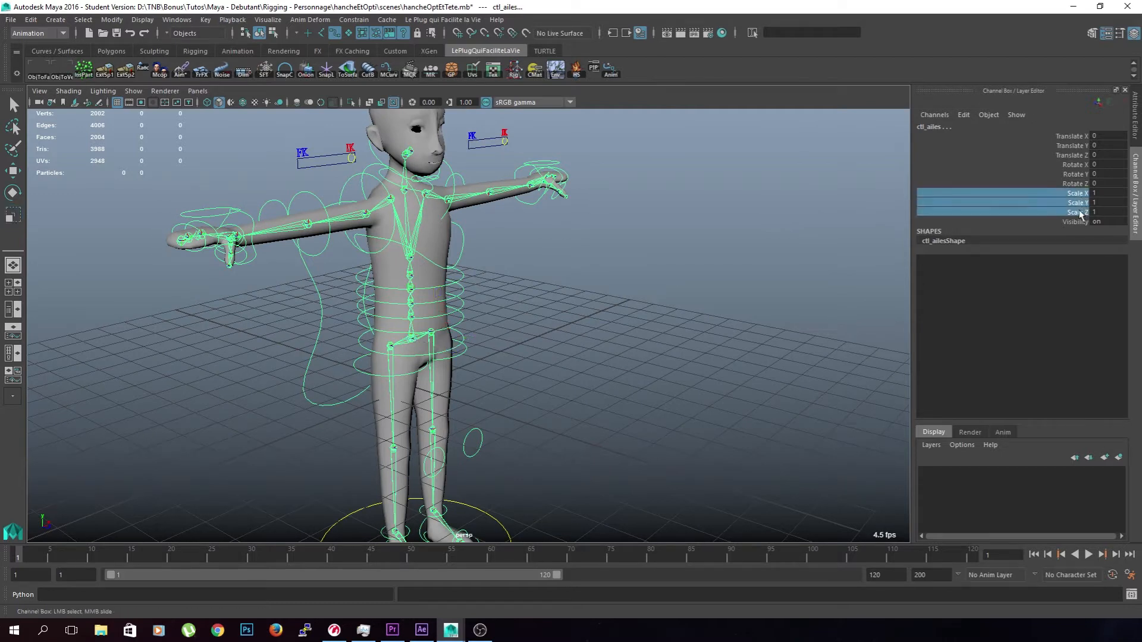
right_click(1084, 213)
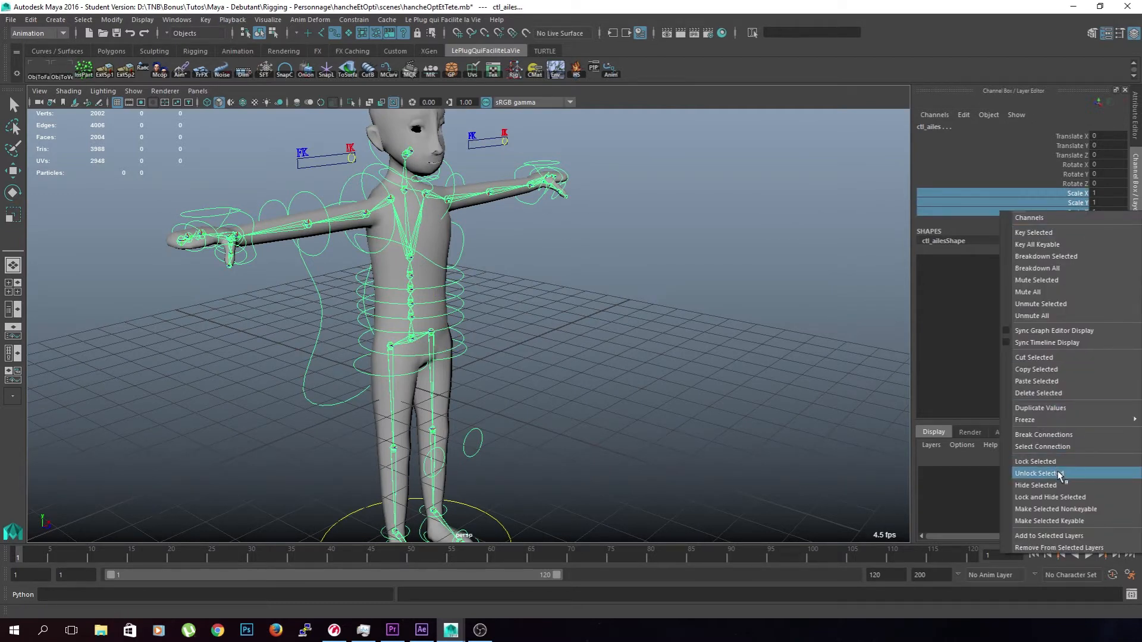
left_click(1051, 502)
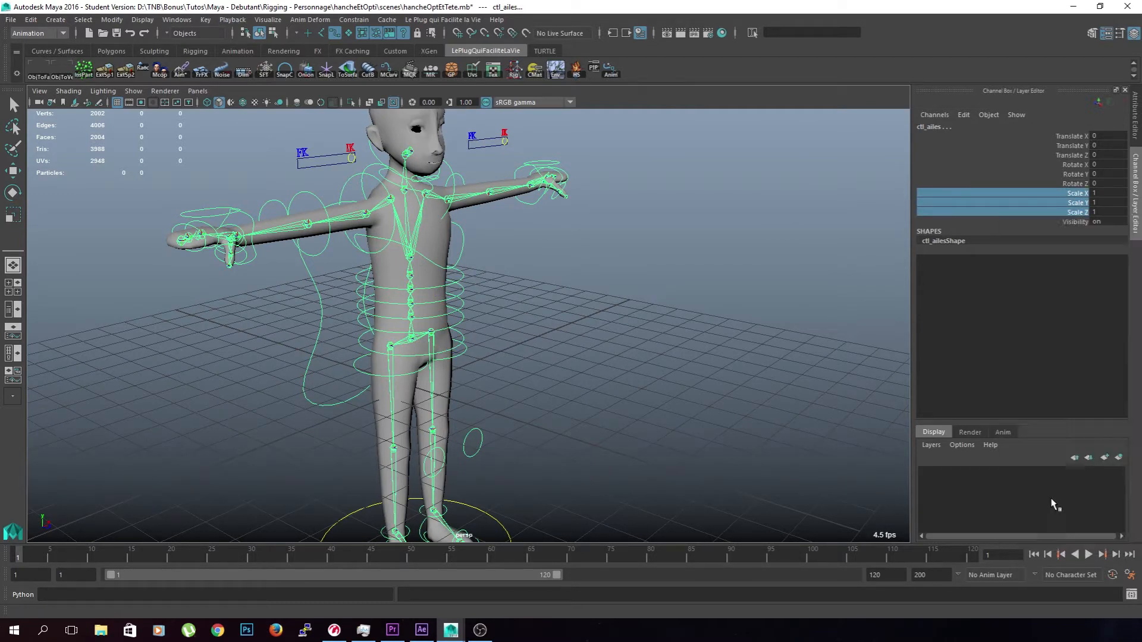
key("r")
left_click(659, 344)
middle_click_drag(659, 343, 709, 278, "alt")
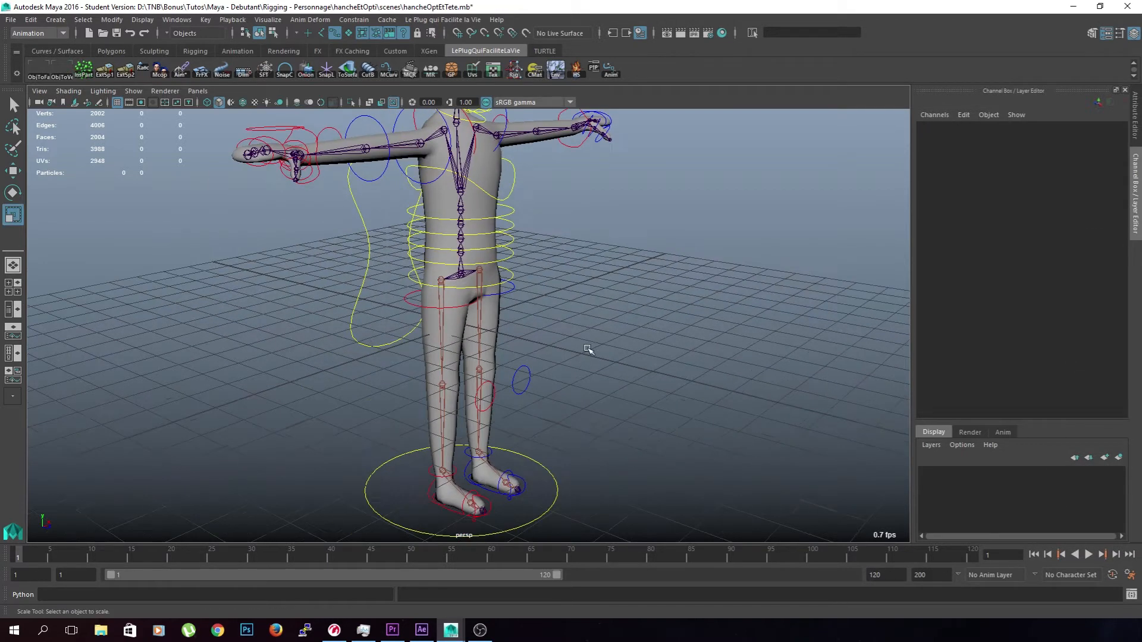
Test-rotate the left leg's pole vector controller, CTL_poleVector_leg_L
left_click(520, 392)
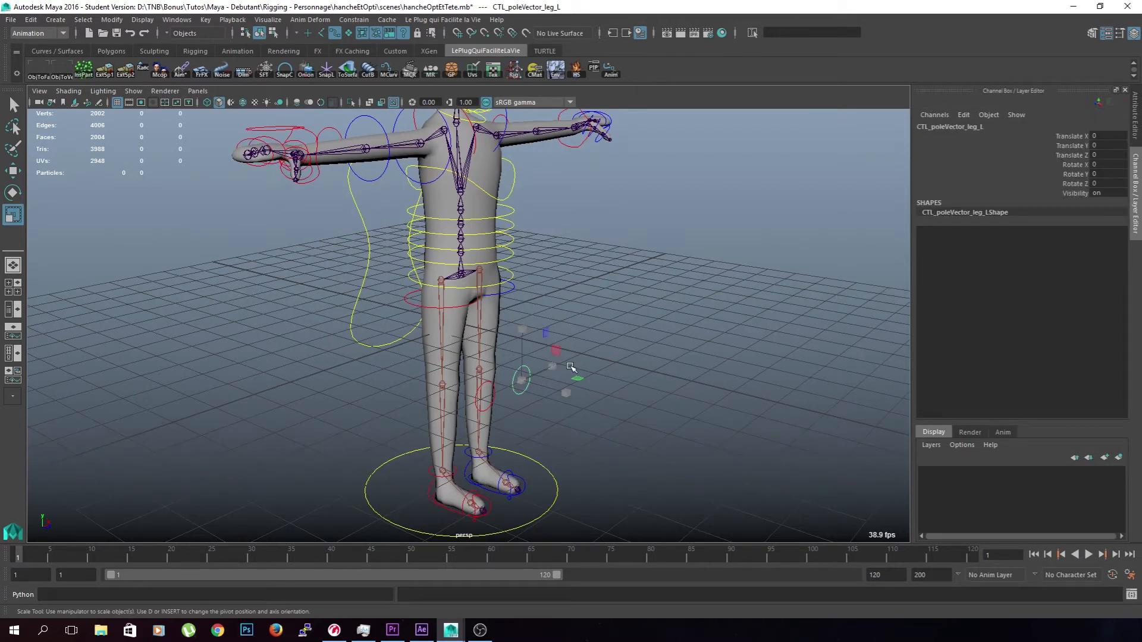
mouse_move(621, 383)
left_mouse_down("alt")
mouse_move(543, 377)
mouse_move(620, 374)
left_mouse_up("alt")
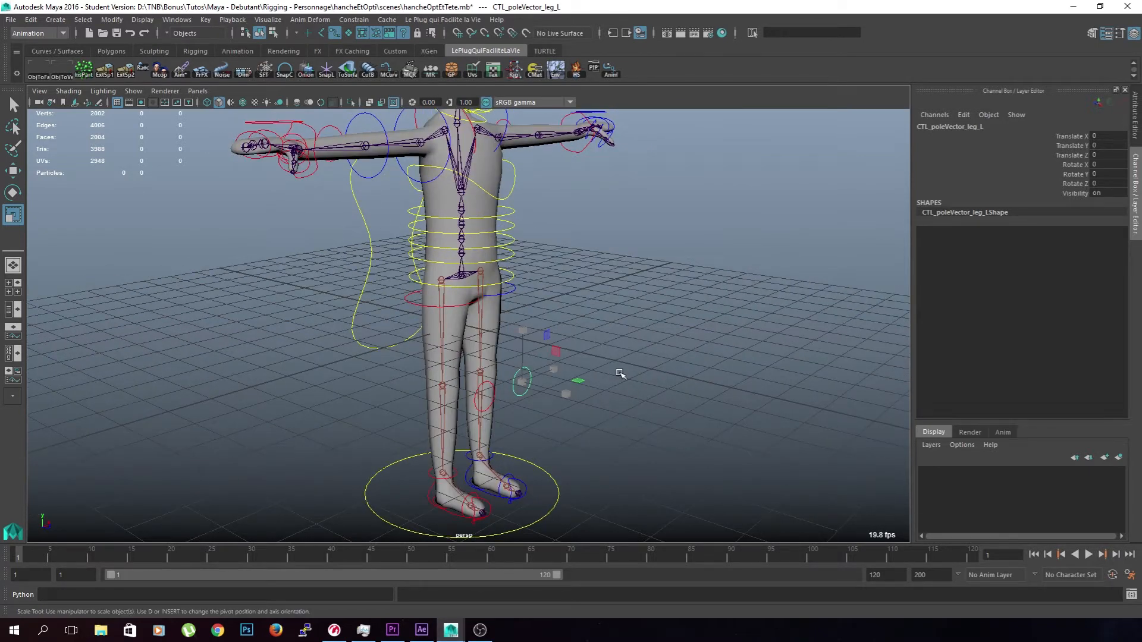
key("e")
left_click_drag(536, 393, 661, 413)
left_click(659, 411)
Select the leg and arm pole vector controllers together and lock and hide their Rotate X, Y and Z channels
left_click_drag(577, 351, 493, 403)
left_click_drag(555, 297, 561, 265, "alt")
left_click(402, 274)
left_click(549, 245)
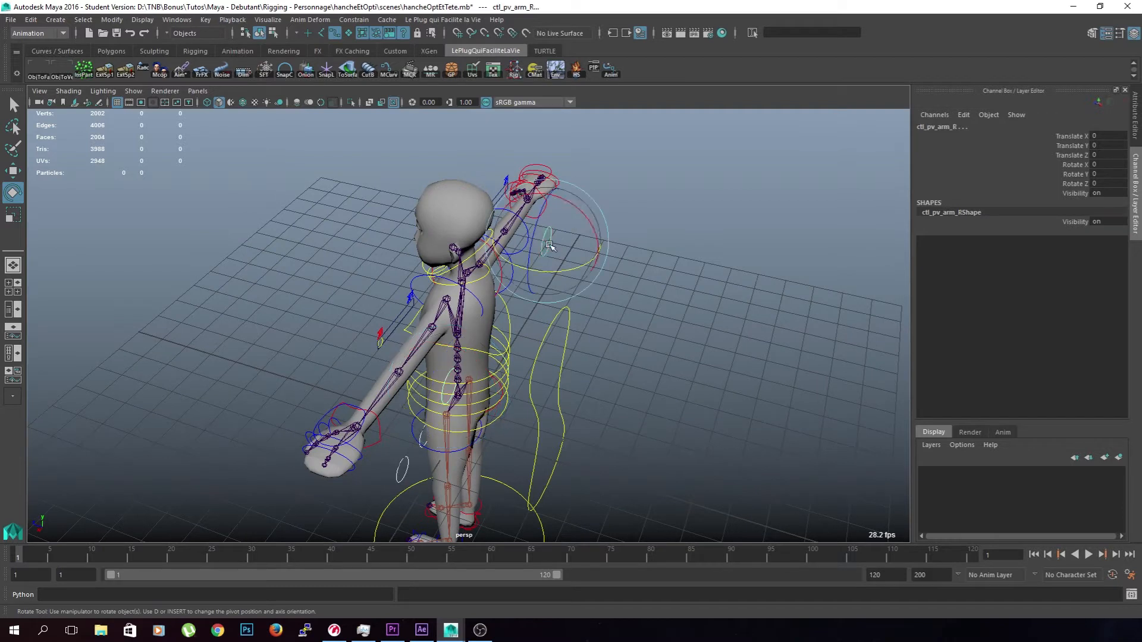
left_click_drag(1073, 166, 1074, 185)
right_click(1074, 185)
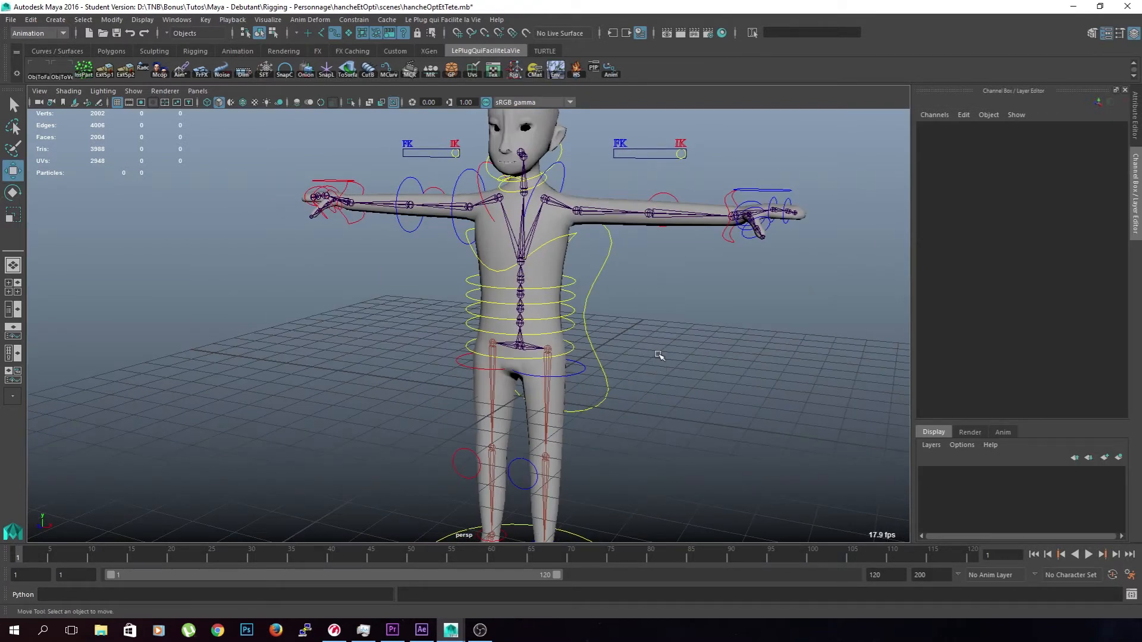
Test-move ctl_column_1 along Z, then reset its Translate Z to 0
scroll(653, 354, "up", 3)
left_click(583, 329)
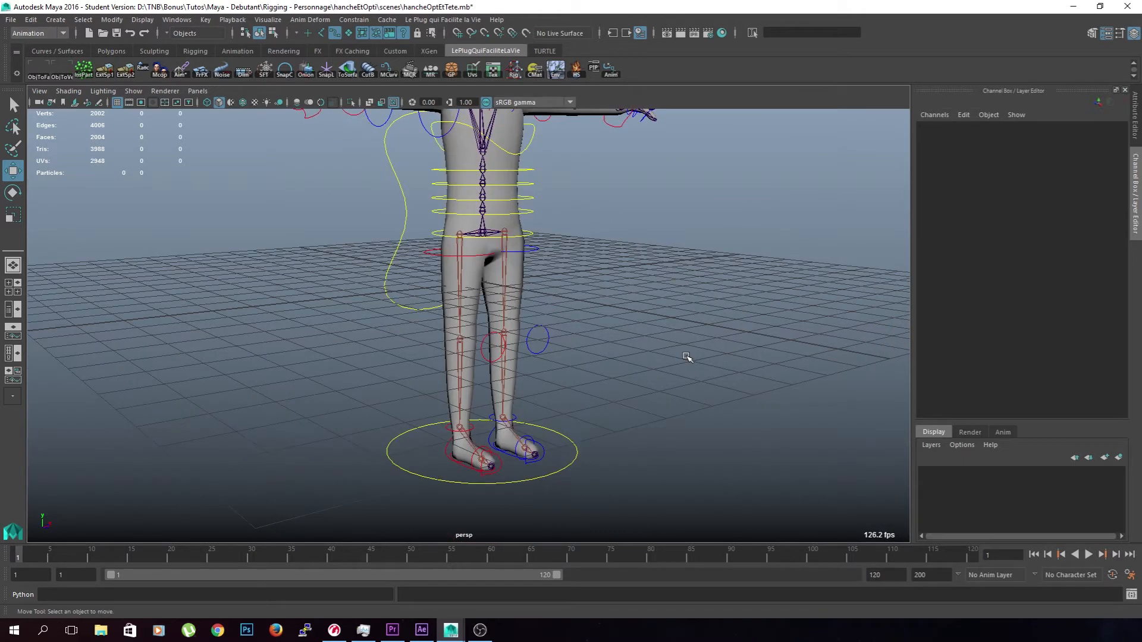
middle_click_drag(580, 300, 563, 367, "alt")
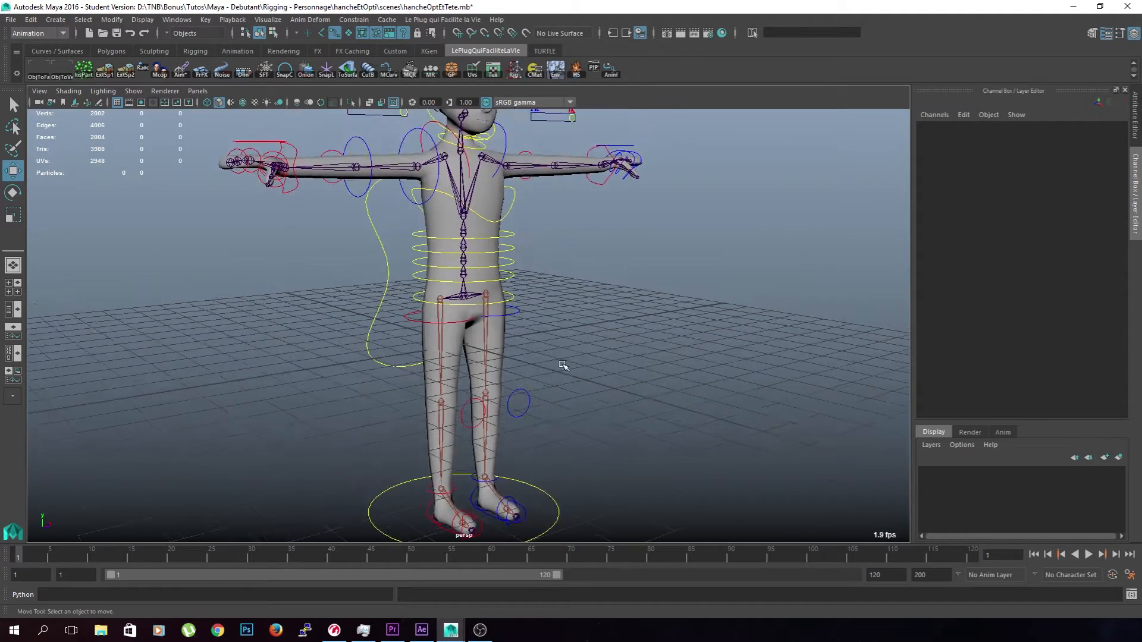
scroll(563, 365, "up", 3)
left_click(529, 260)
left_click_drag(559, 293, 657, 305, "alt")
left_click_drag(454, 257, 403, 268)
double_click(1103, 155)
type("0")
key("Return")
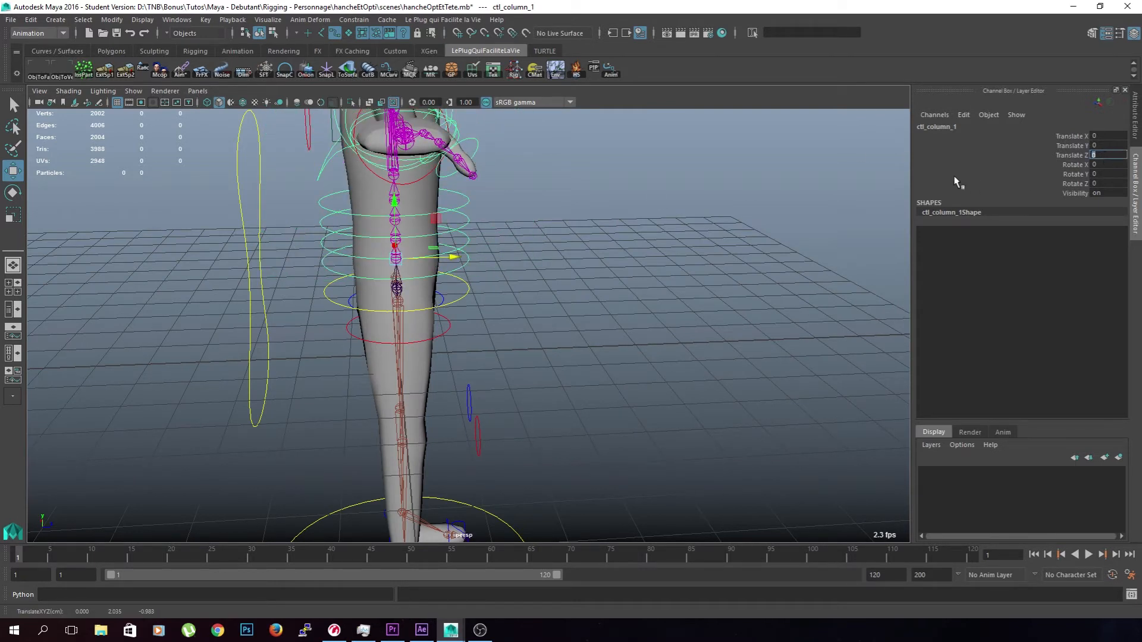
Test-move ctl_column_3 backwards along Z twice, resetting its Translate Z to 0 each time
middle_click_drag(536, 248, 575, 313, "alt")
right_click_drag(576, 313, 589, 313, "alt")
left_click_drag(589, 313, 444, 275, "alt")
left_click(518, 277)
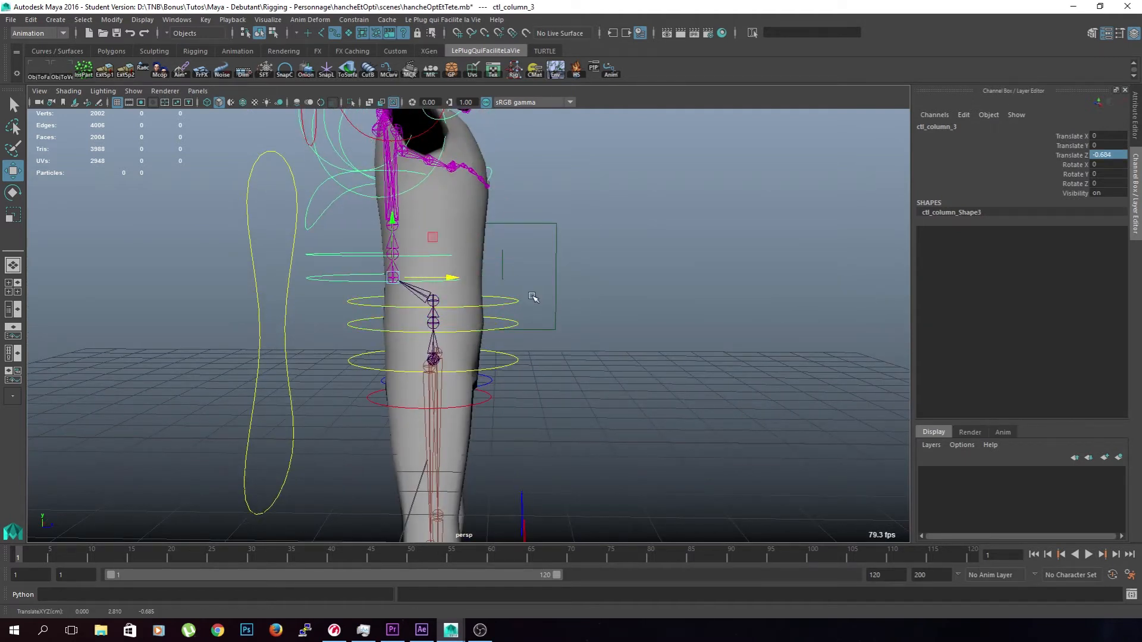
type("0")
key("Return")
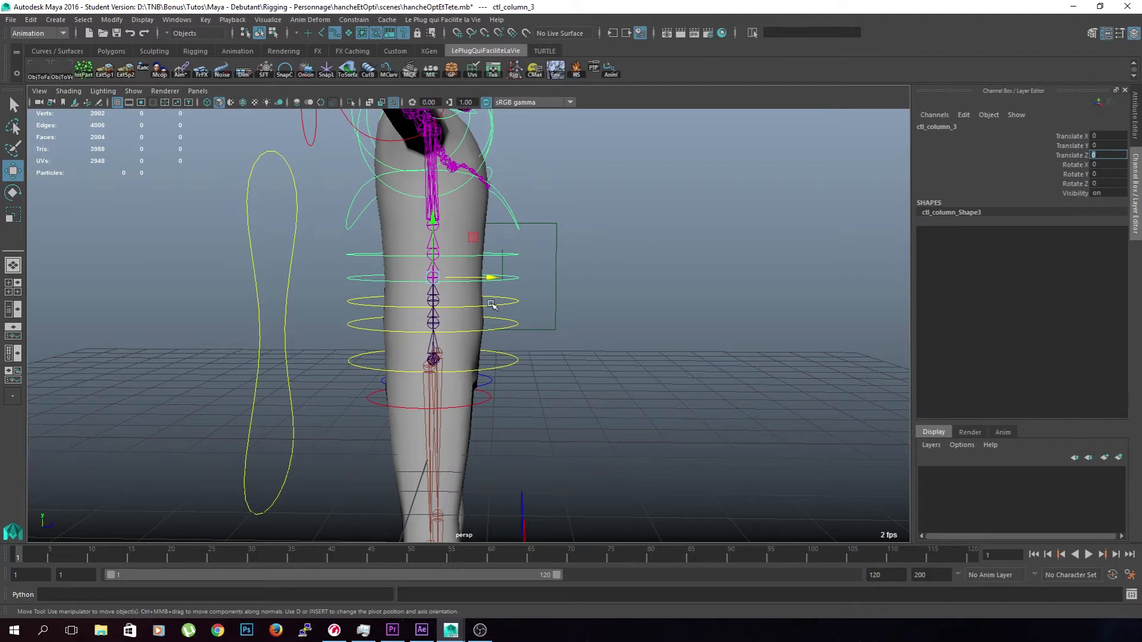
left_click_drag(498, 278, 267, 278)
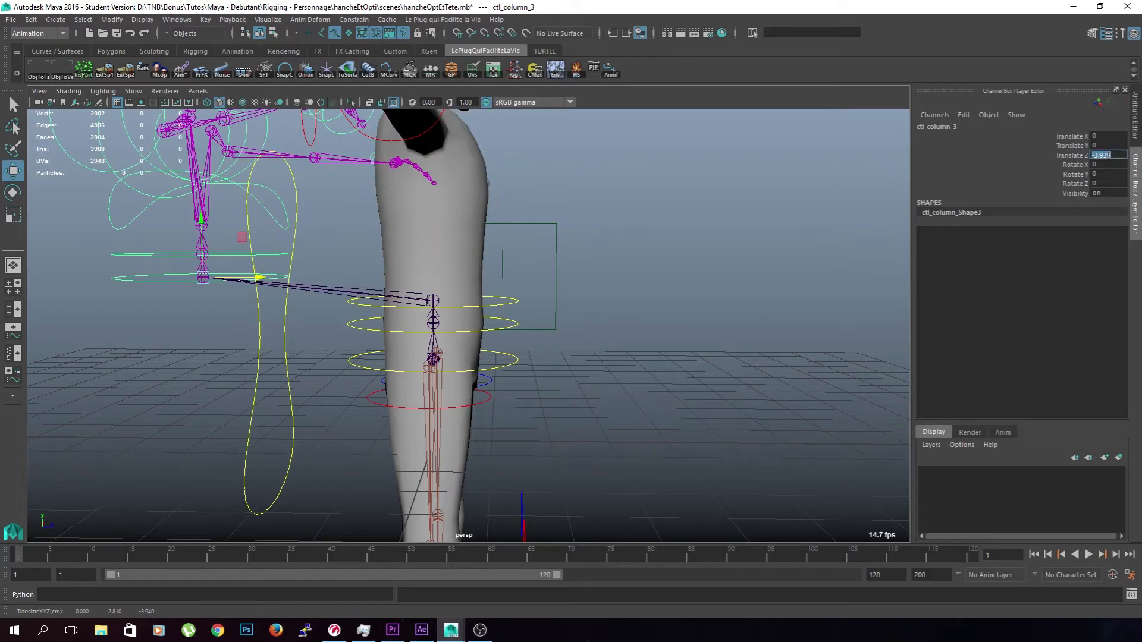
type("0")
key("Return")
left_click(530, 259)
scroll(530, 260, "down", 3)
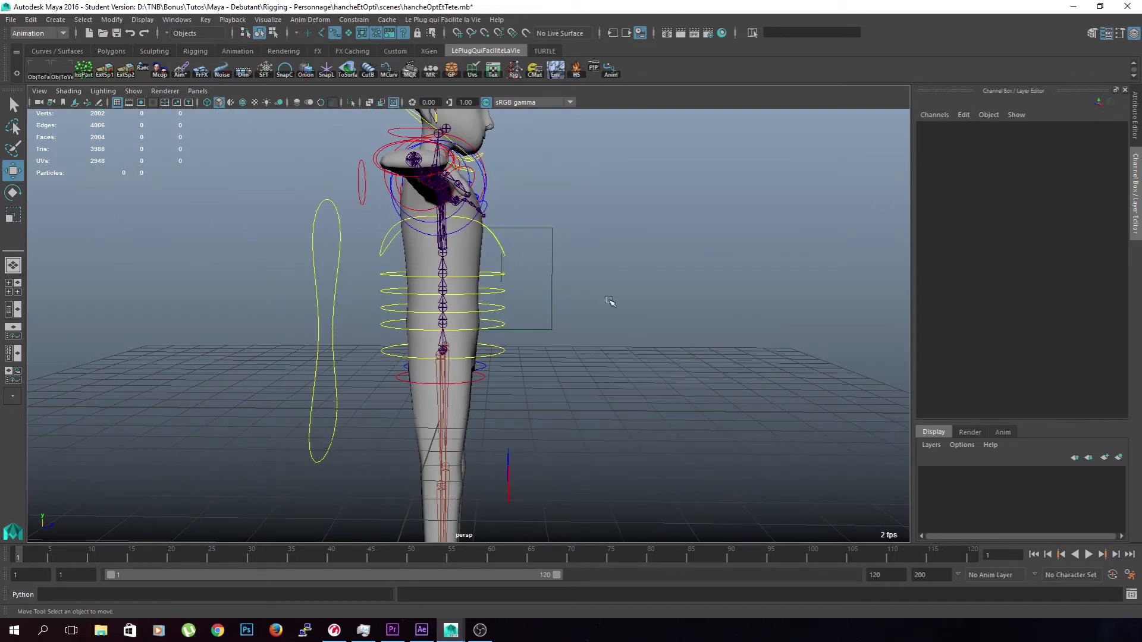
left_click_drag(611, 301, 543, 325, "alt")
scroll(565, 326, "down", 3)
left_click_drag(622, 344, 381, 250, "alt")
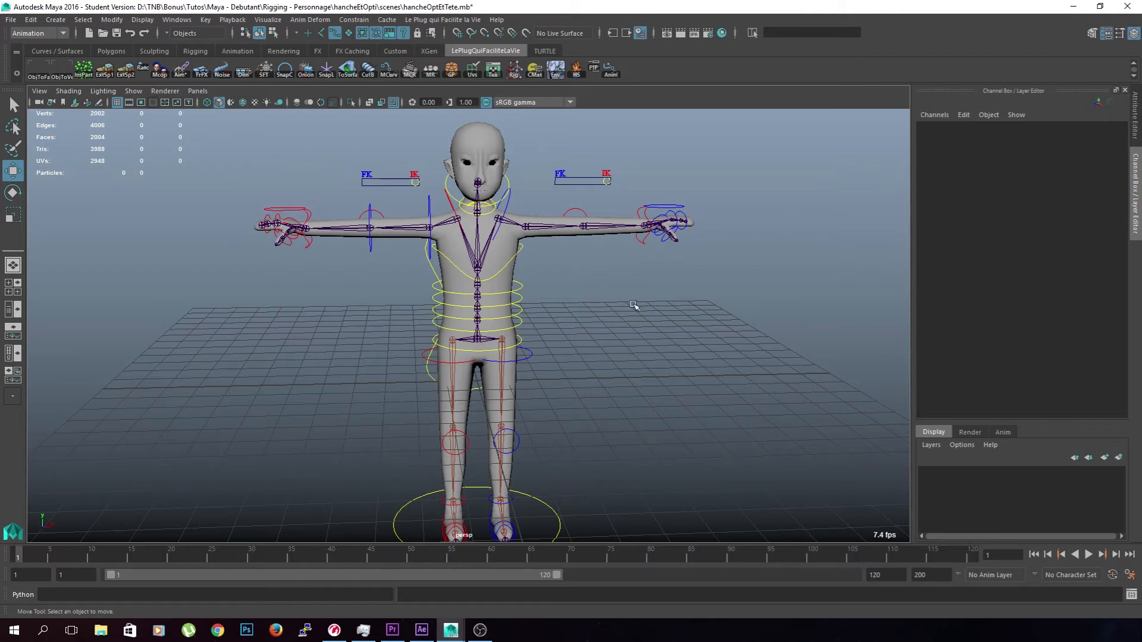
scroll(629, 311, "down", 3)
left_click_drag(622, 316, 612, 331, "alt")
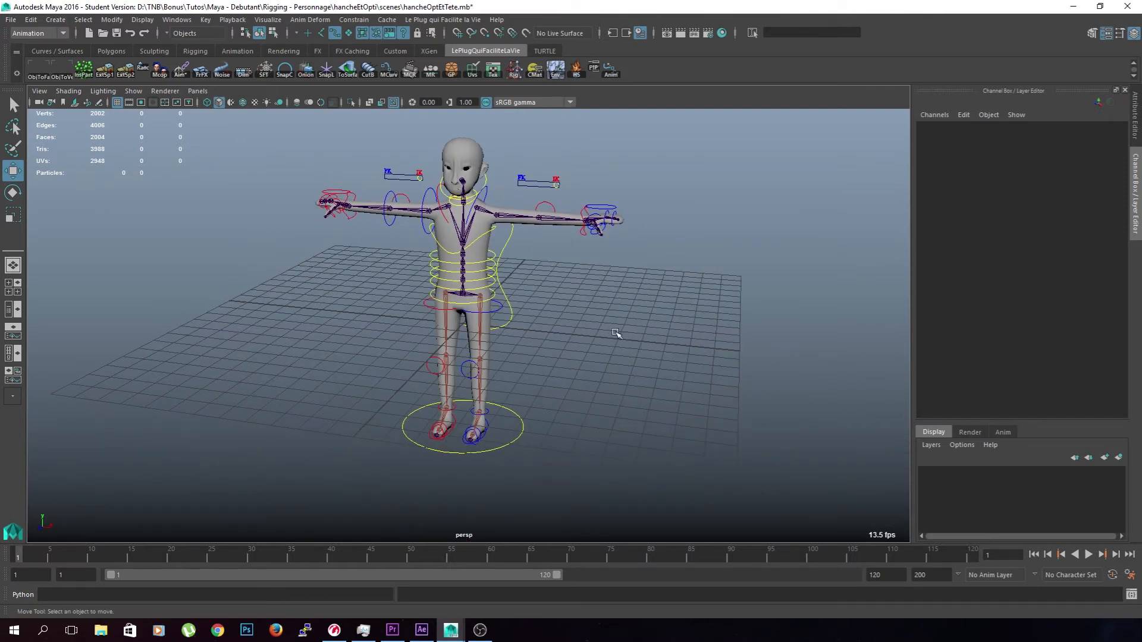